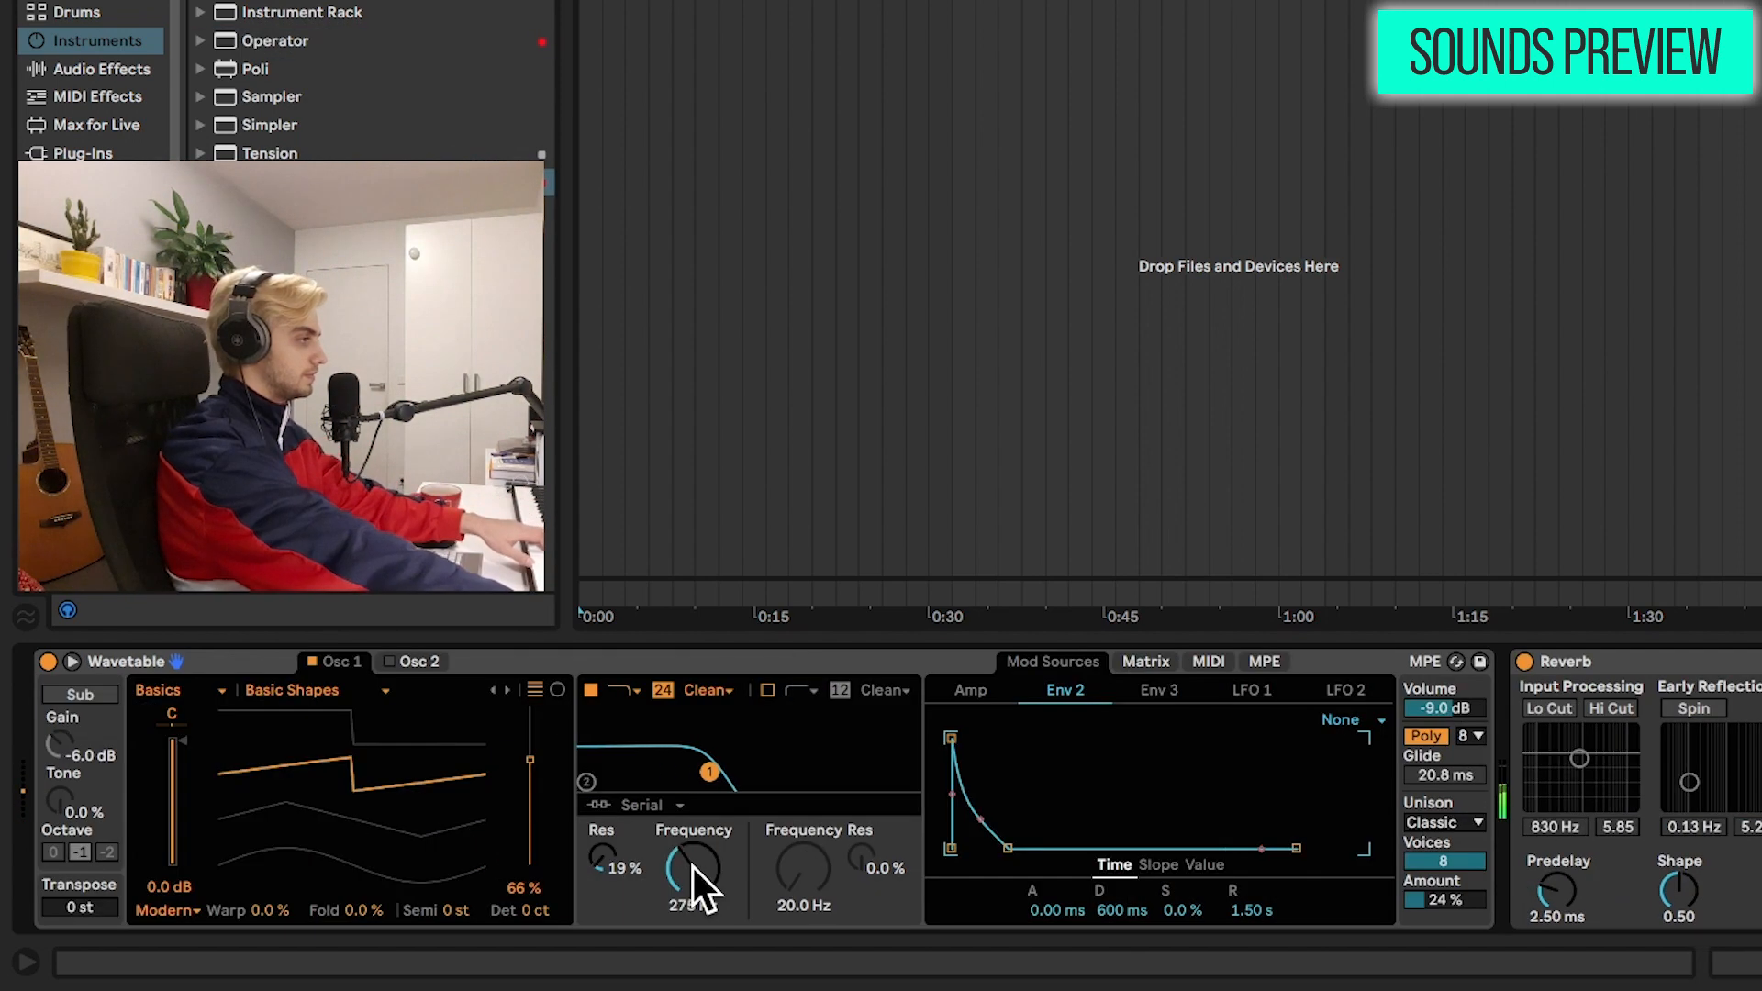
left_click_drag(692, 868, 692, 867)
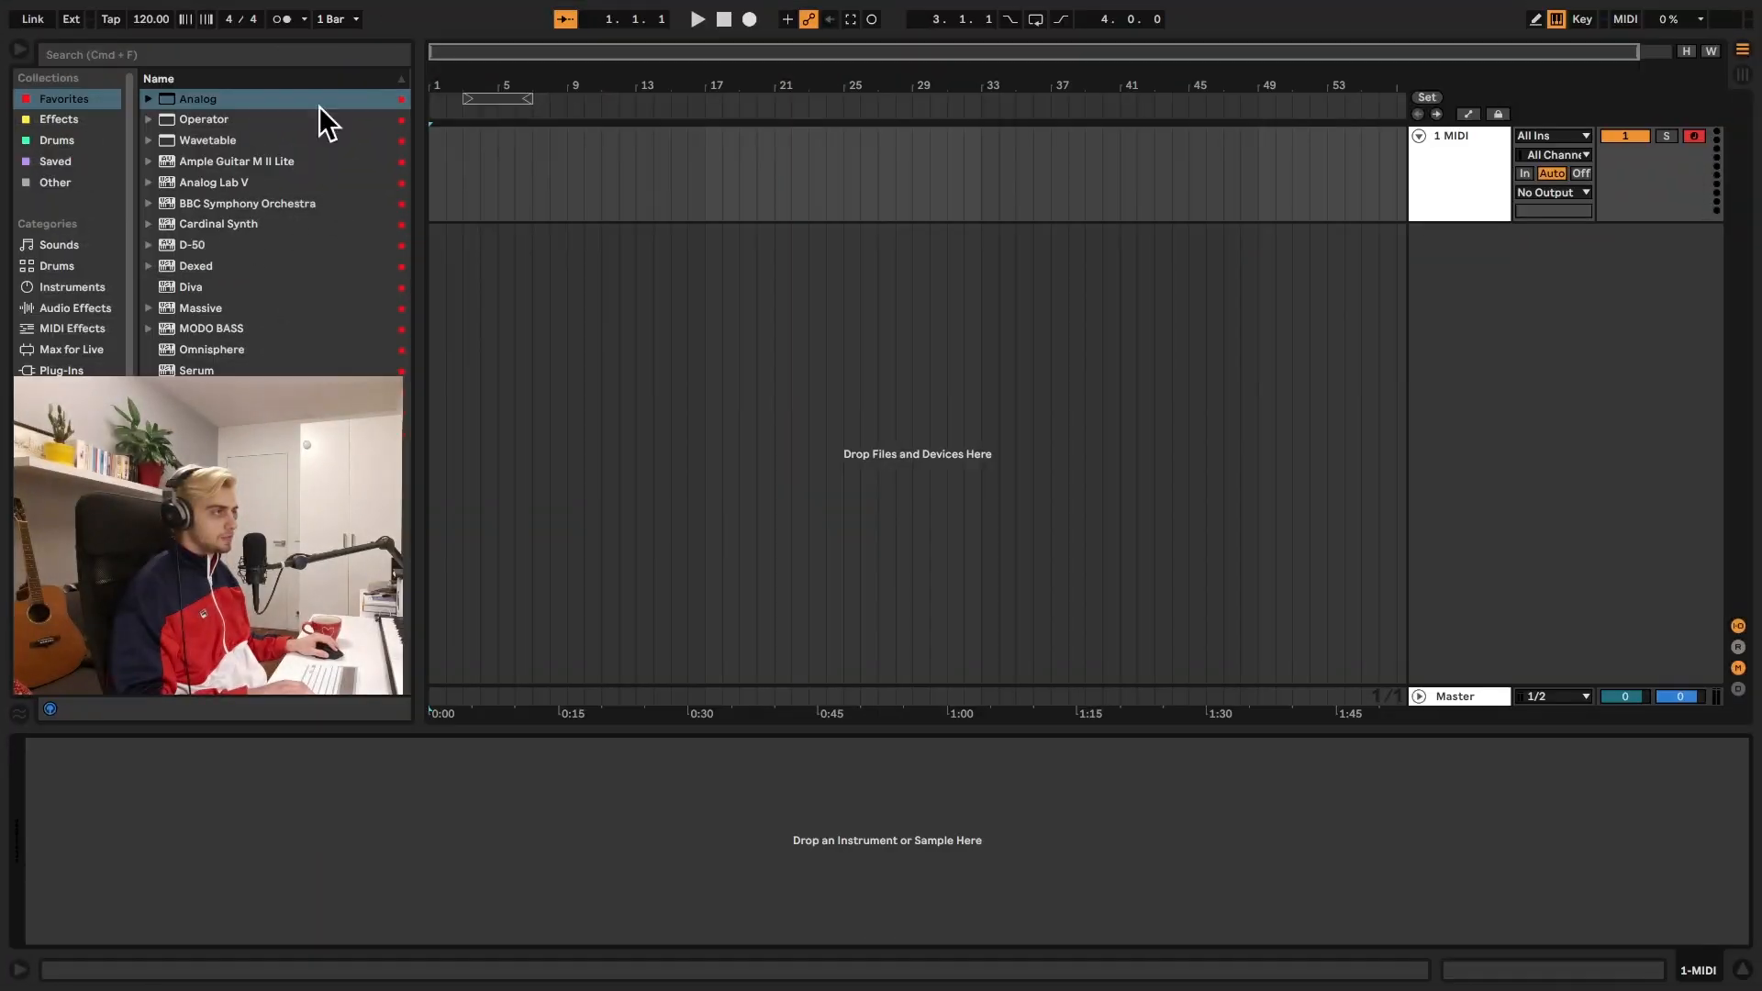
Step: Load the Analog instrument from the Instruments category onto the MIDI track
left_click(81, 285)
left_click(150, 182)
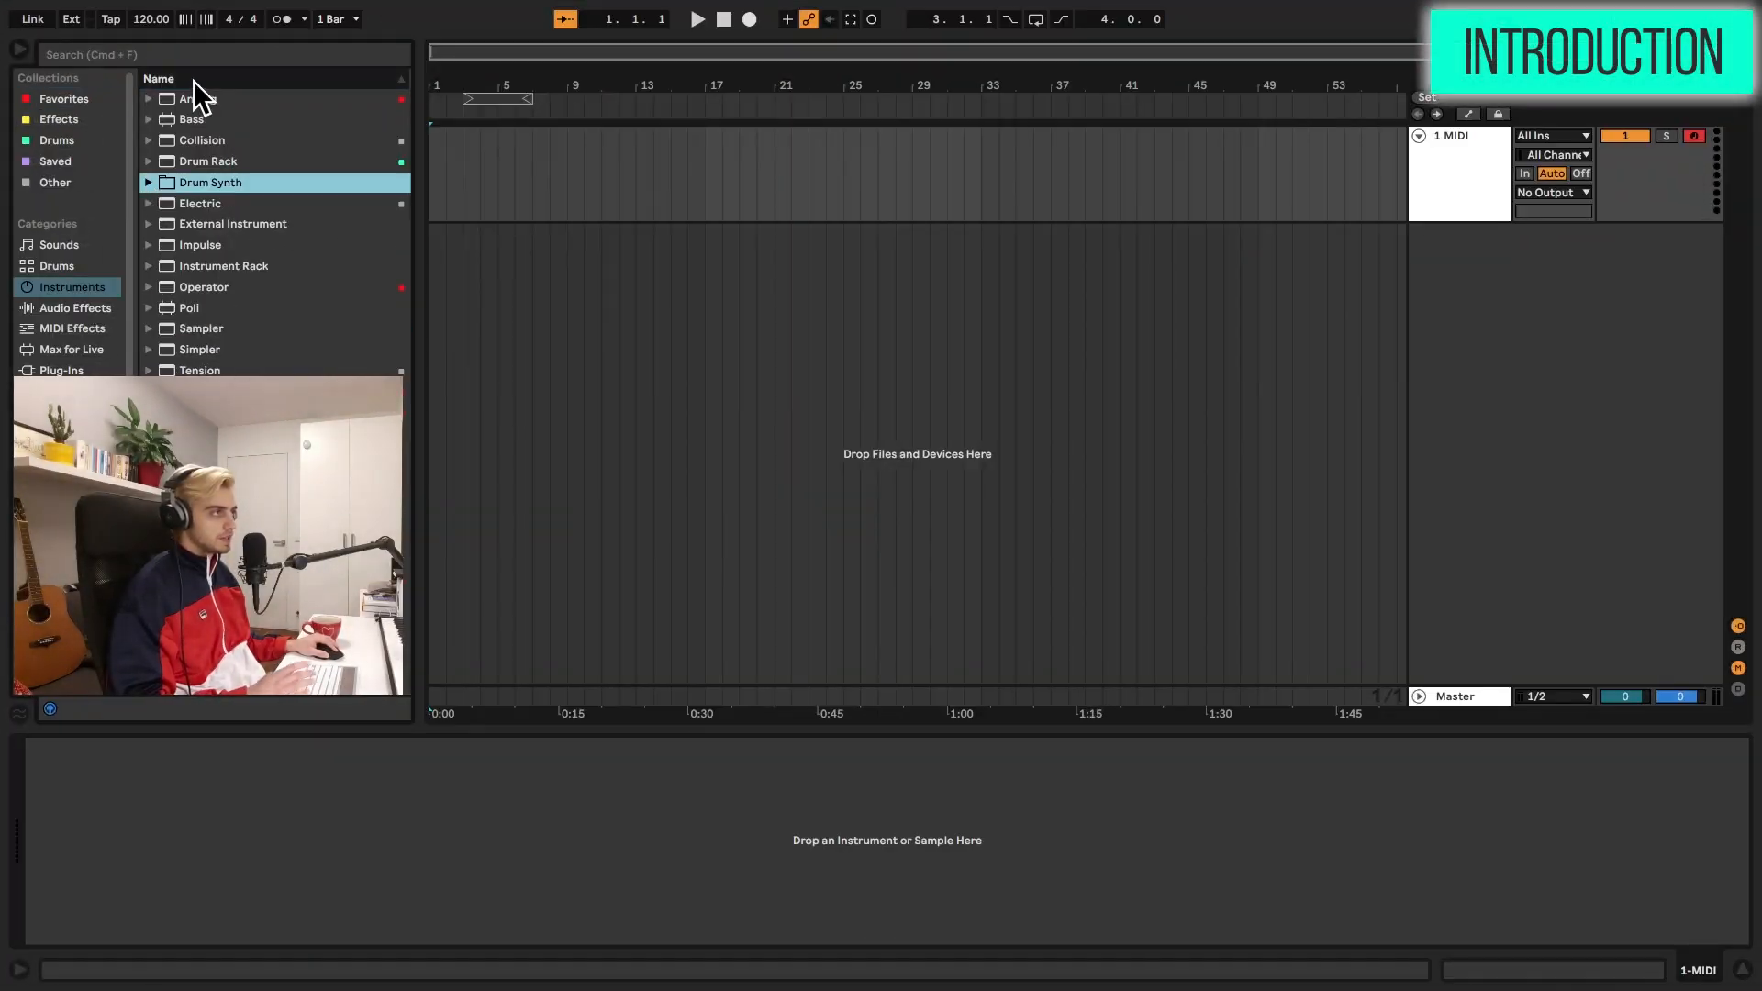
double_click(194, 99)
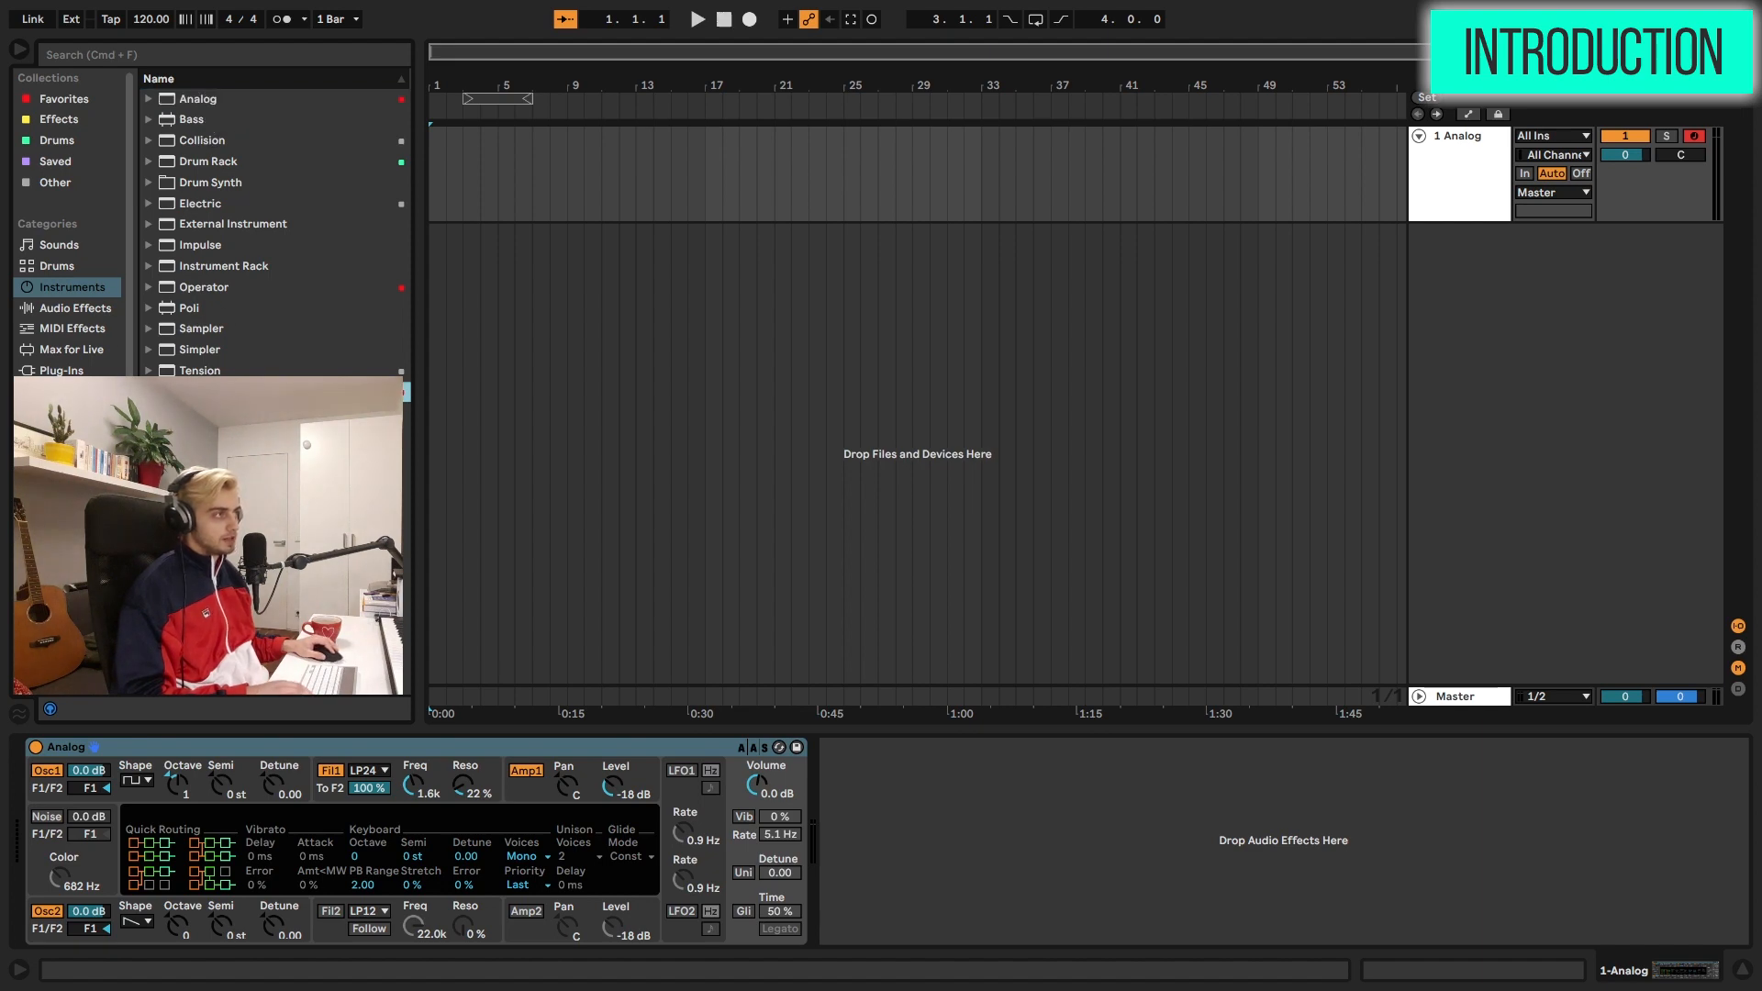
left_click(210, 287)
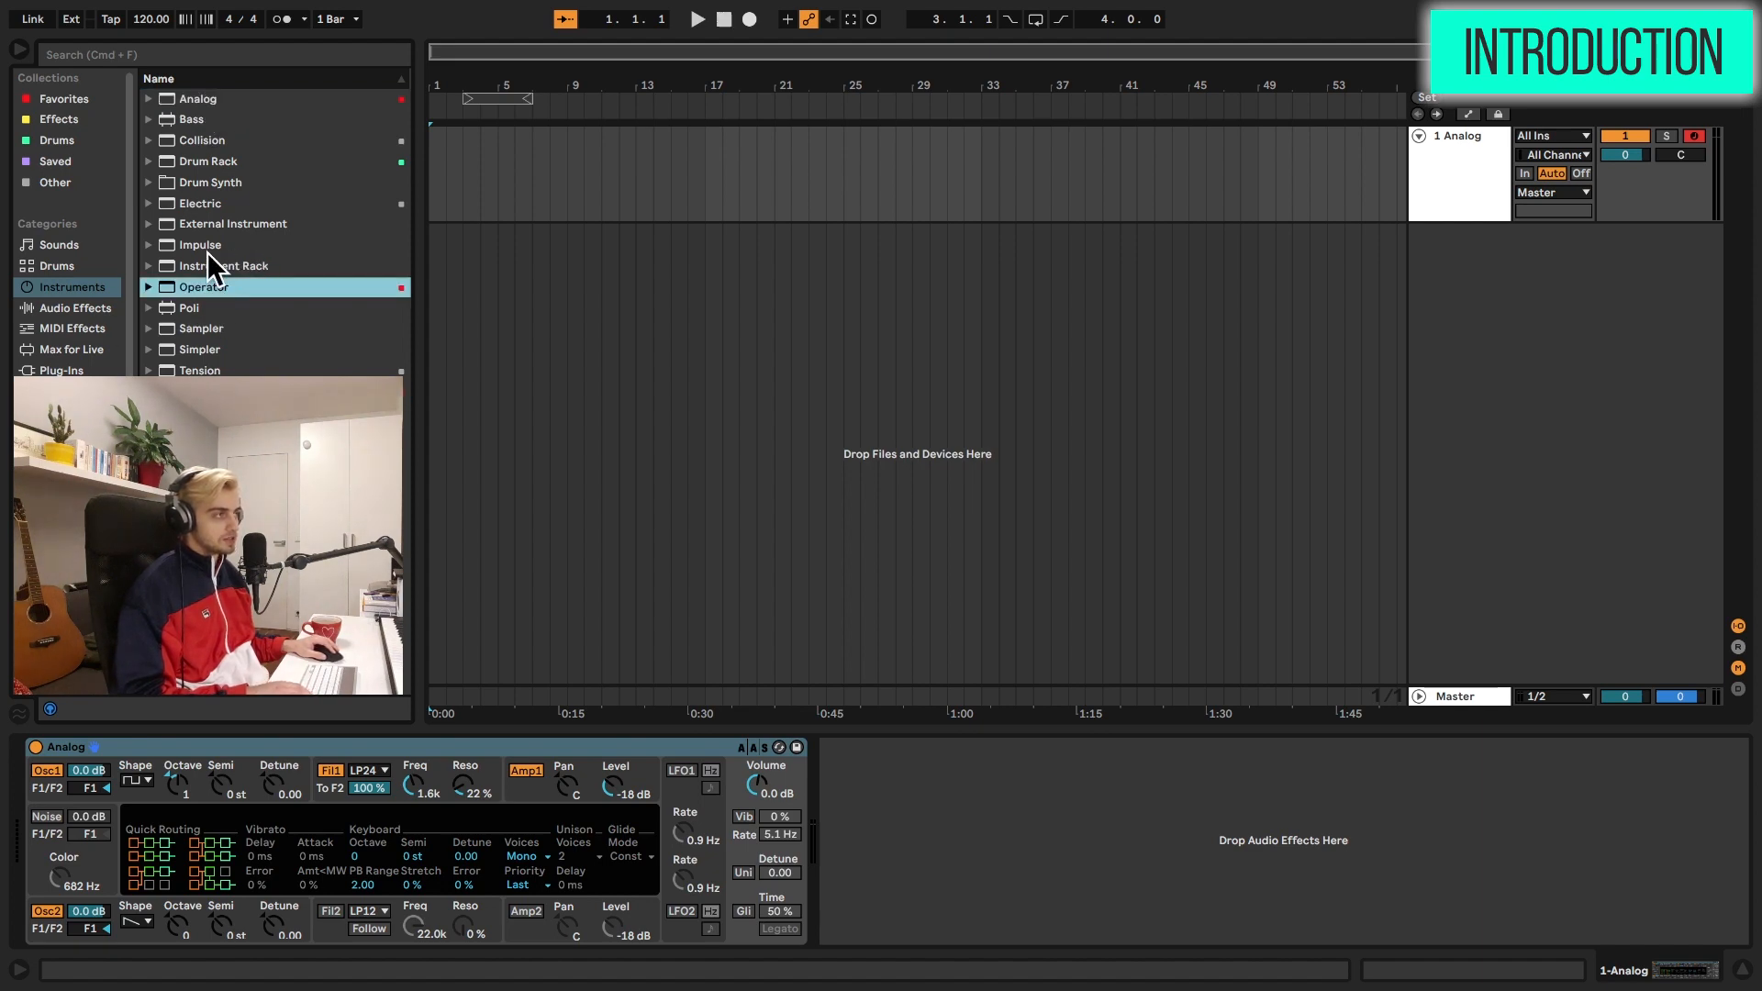
left_click(212, 99)
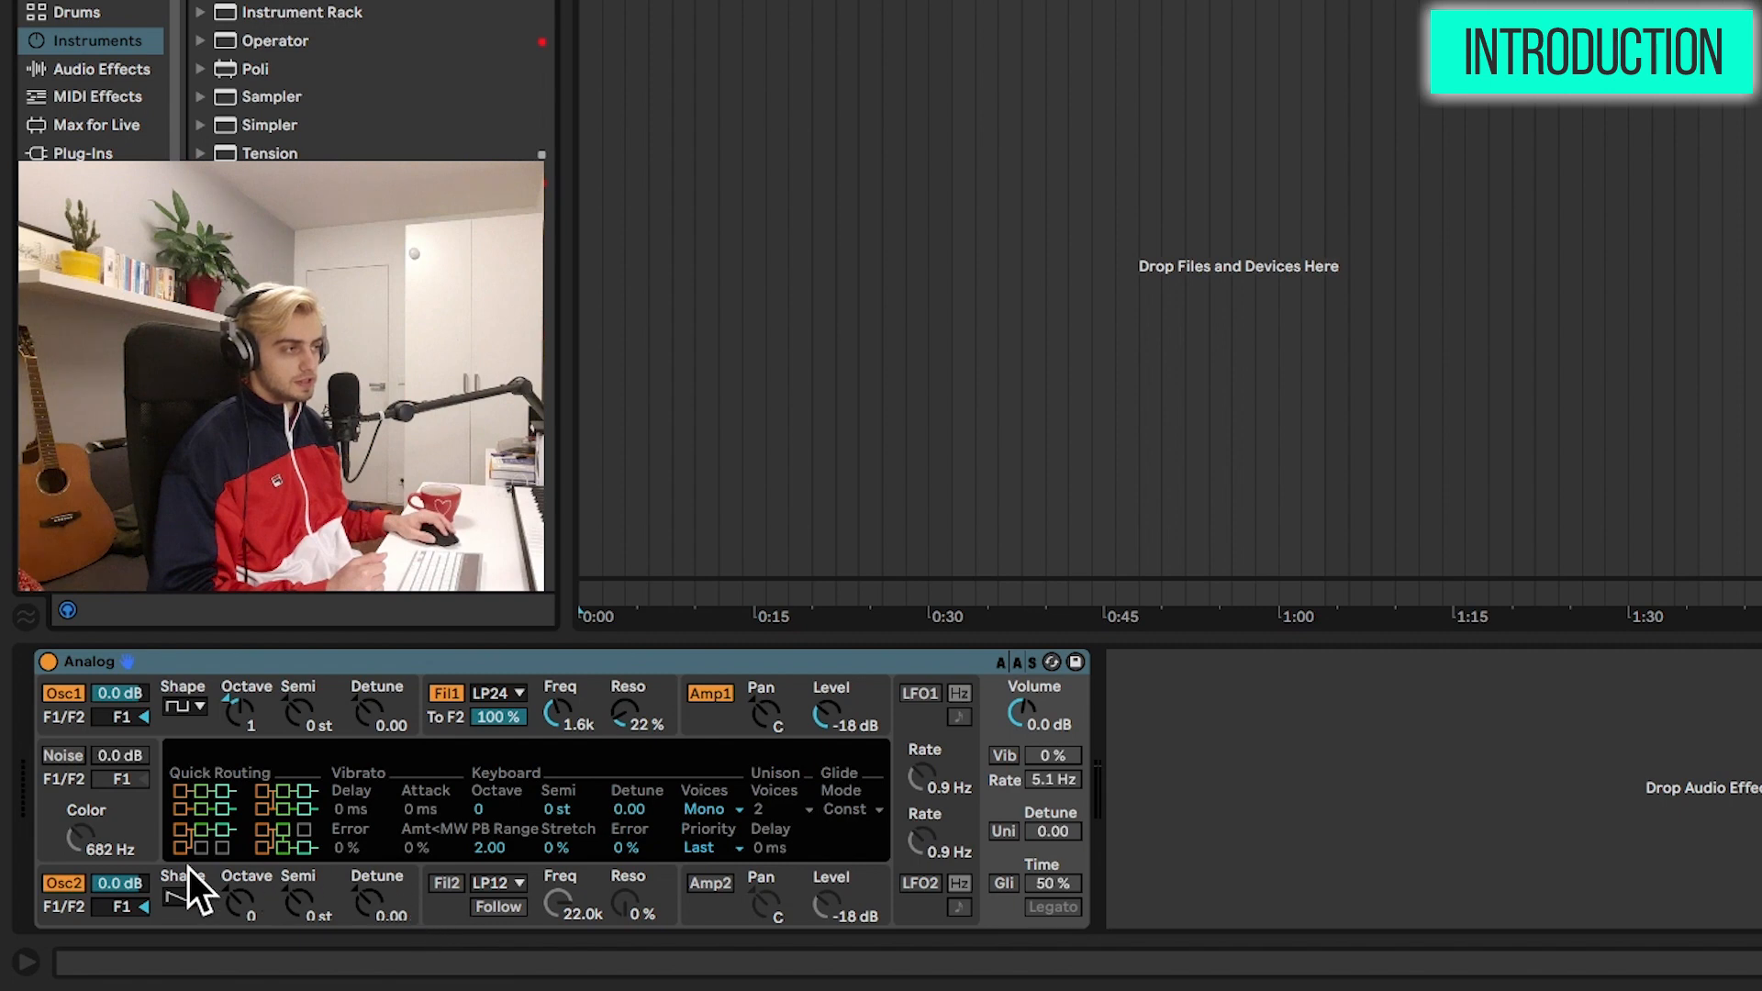
Step: Switch off Analog's oscillator 2 and filter 1, leaving only oscillator 1 and amp 1 active
left_click(63, 692)
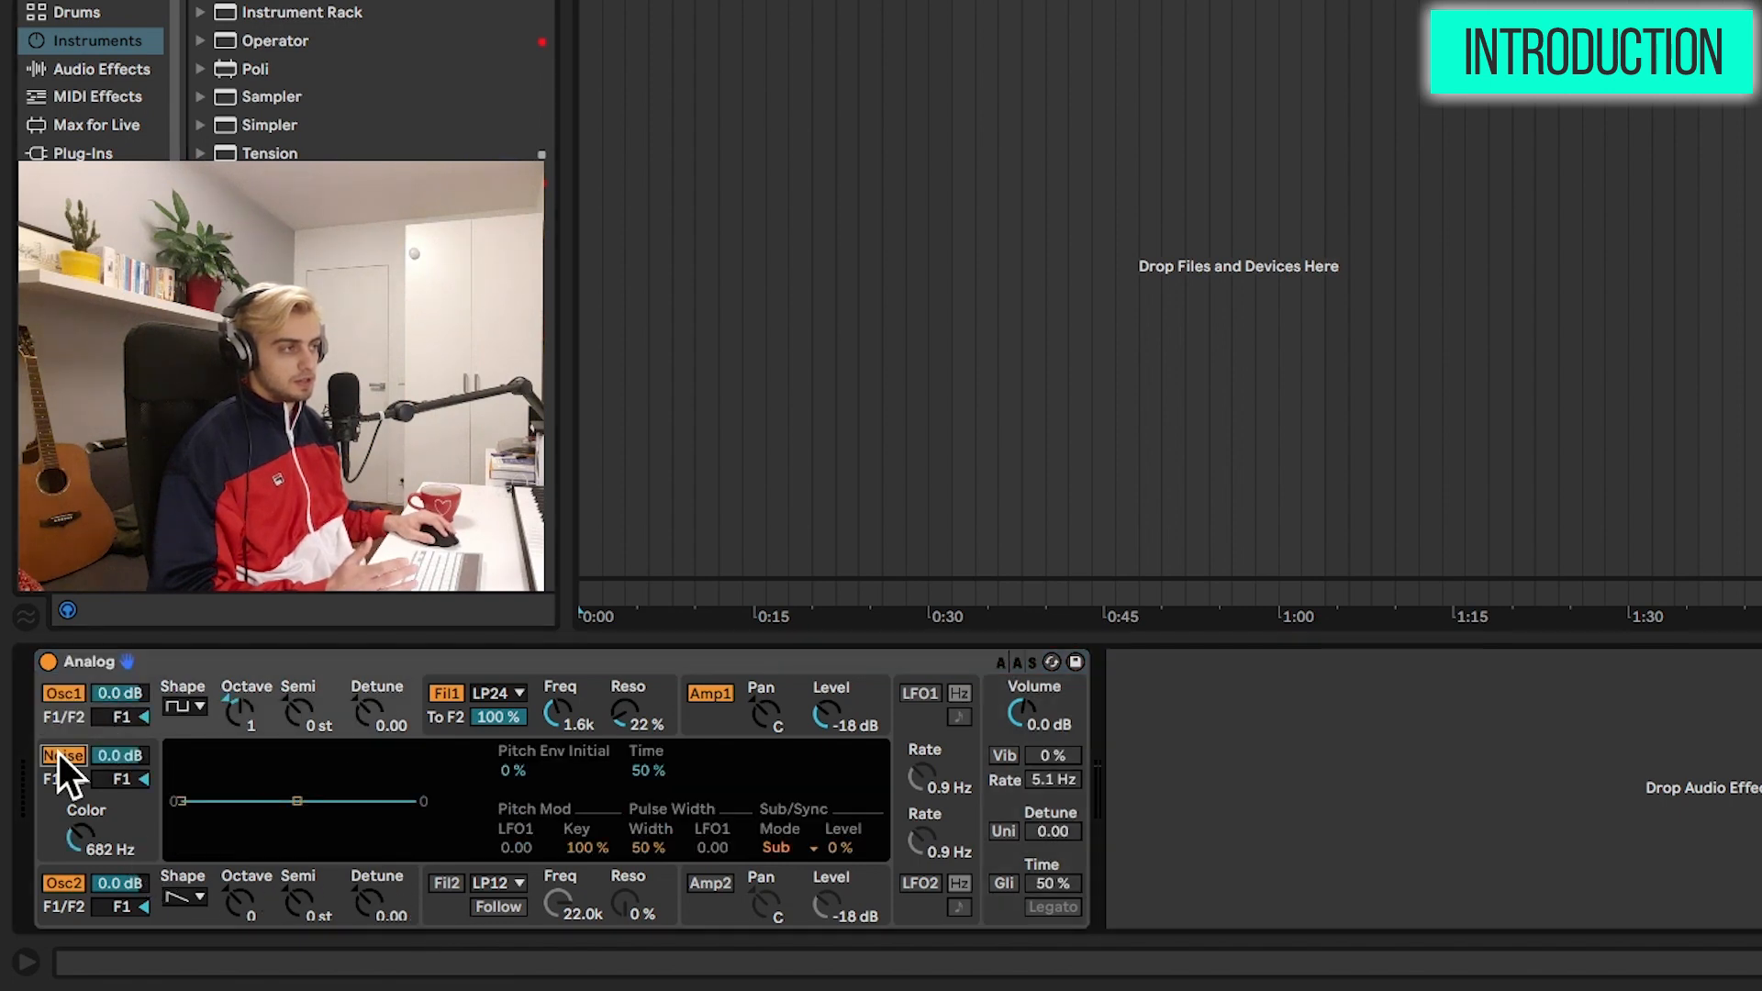
left_click(53, 878)
left_click(53, 879)
left_click(54, 878)
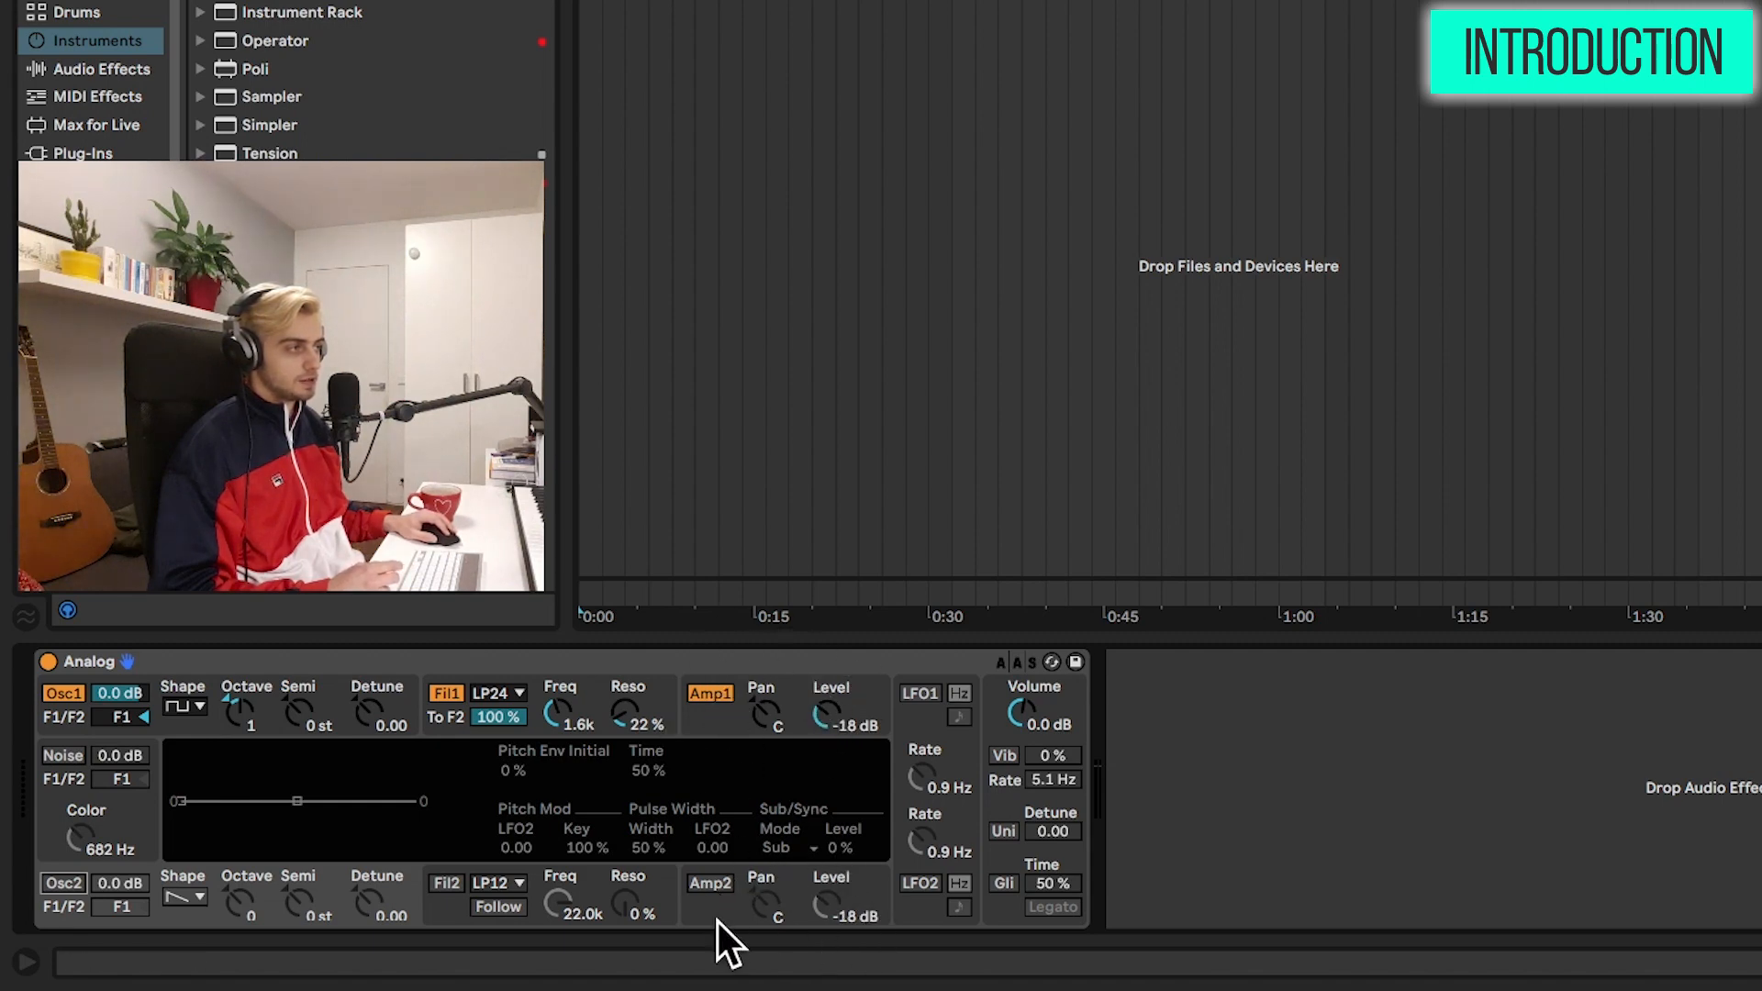
left_click(701, 693)
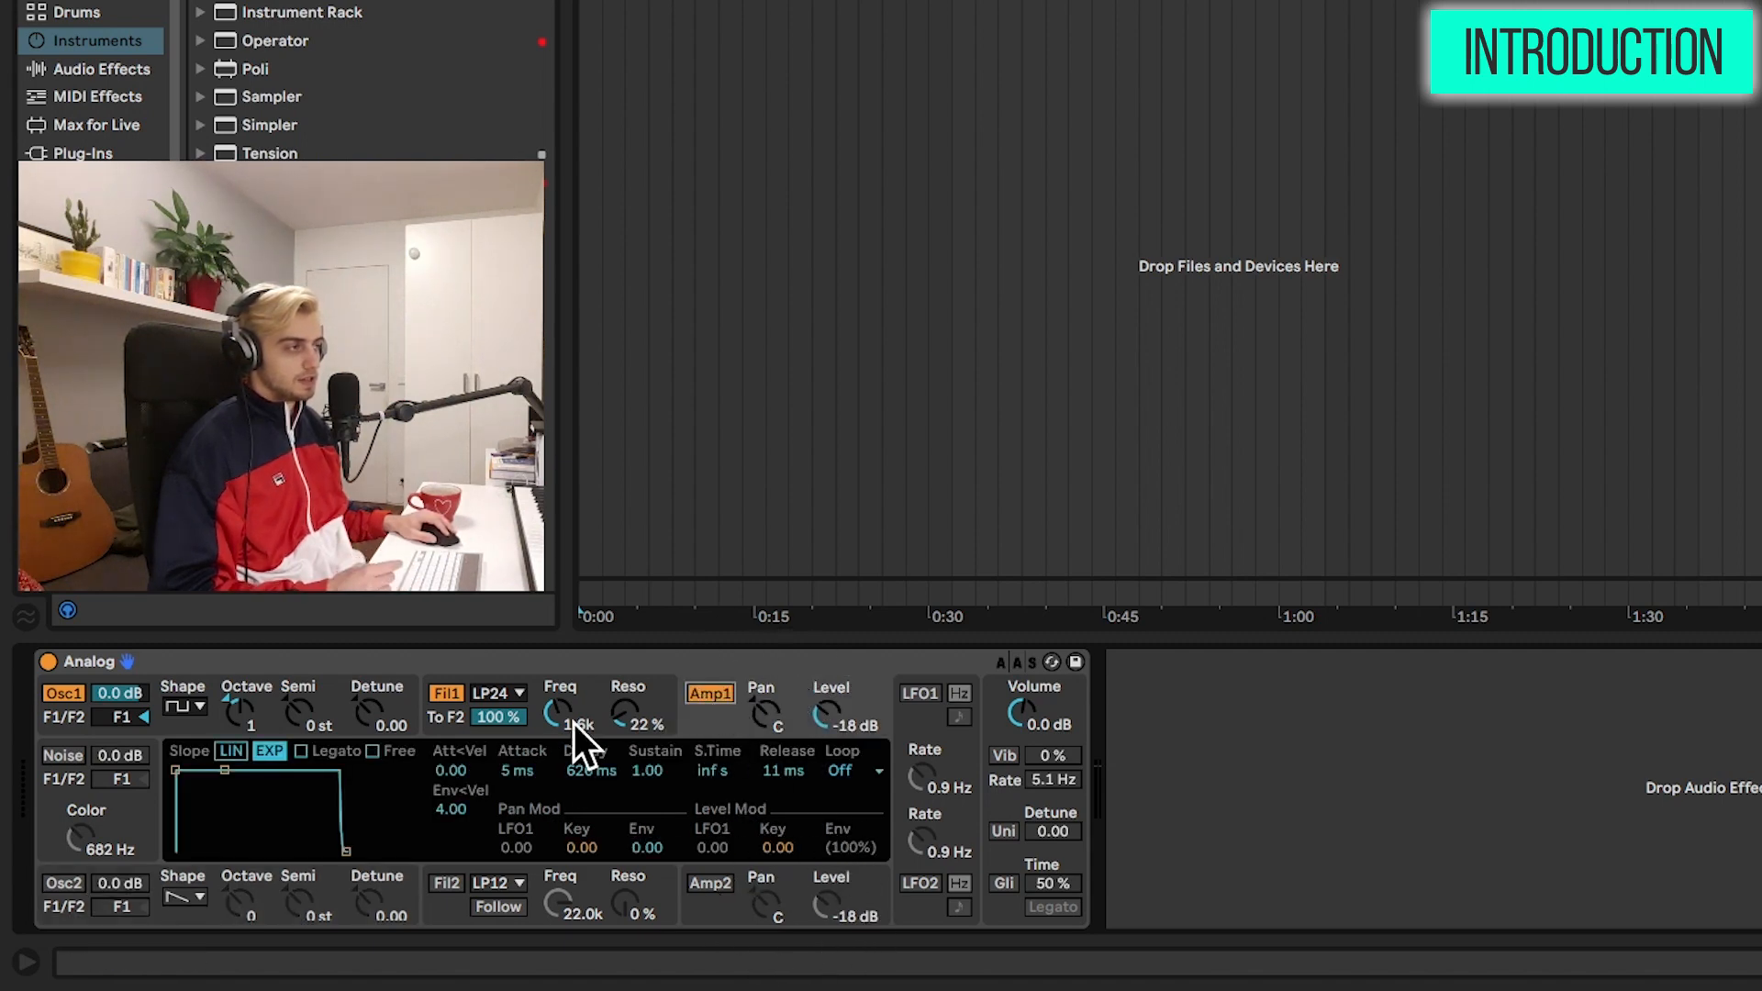
left_click(447, 694)
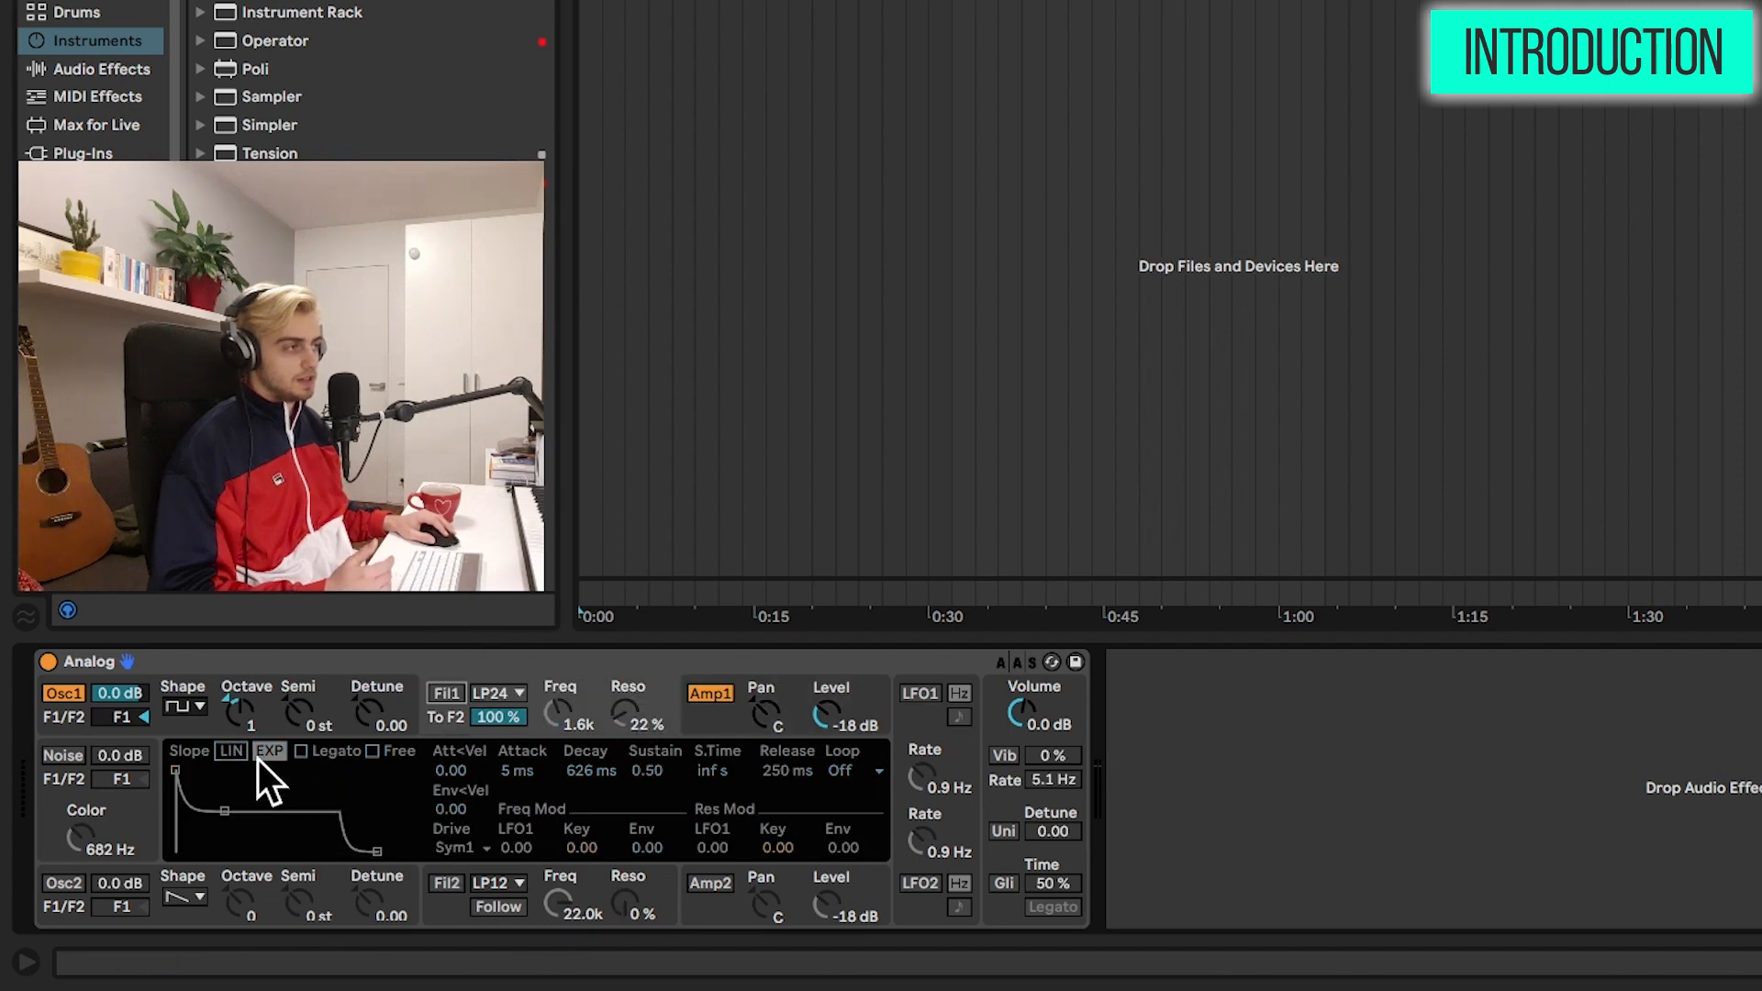
Step: Examine Analog's settings for oscillator 1, filter 1, amp 1, the LFOs and the global section
left_click(303, 718)
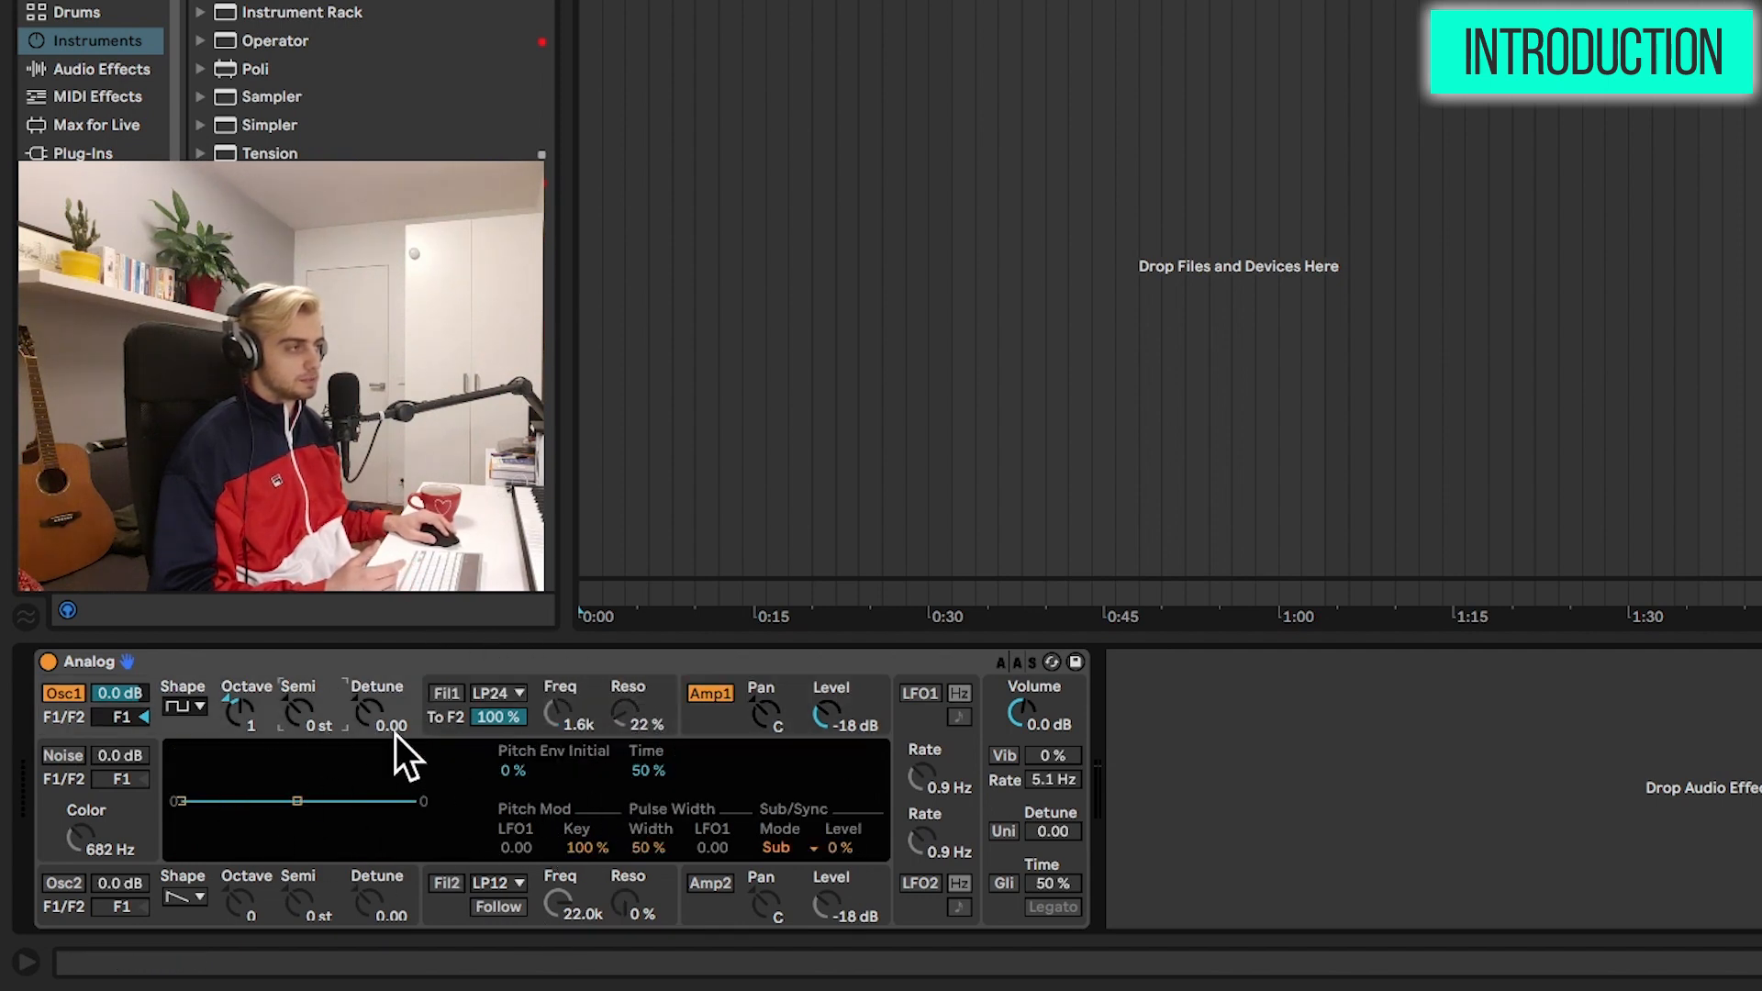
left_click(446, 681)
left_click(690, 718)
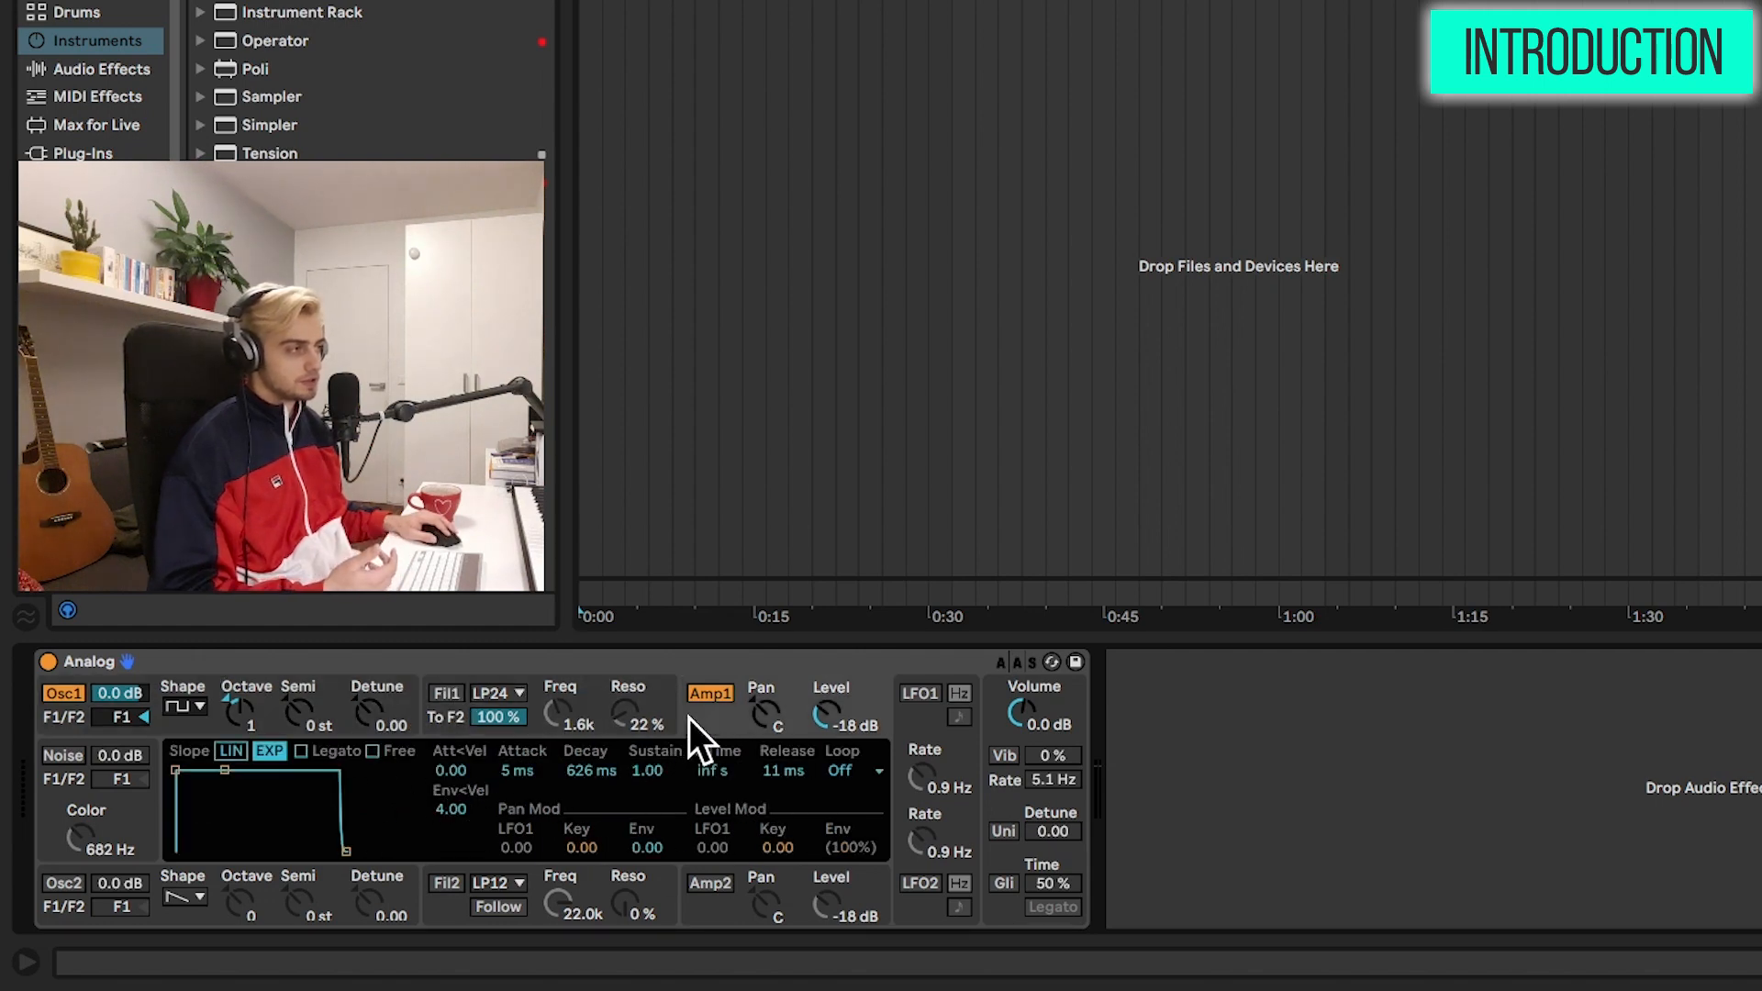
left_click(923, 738)
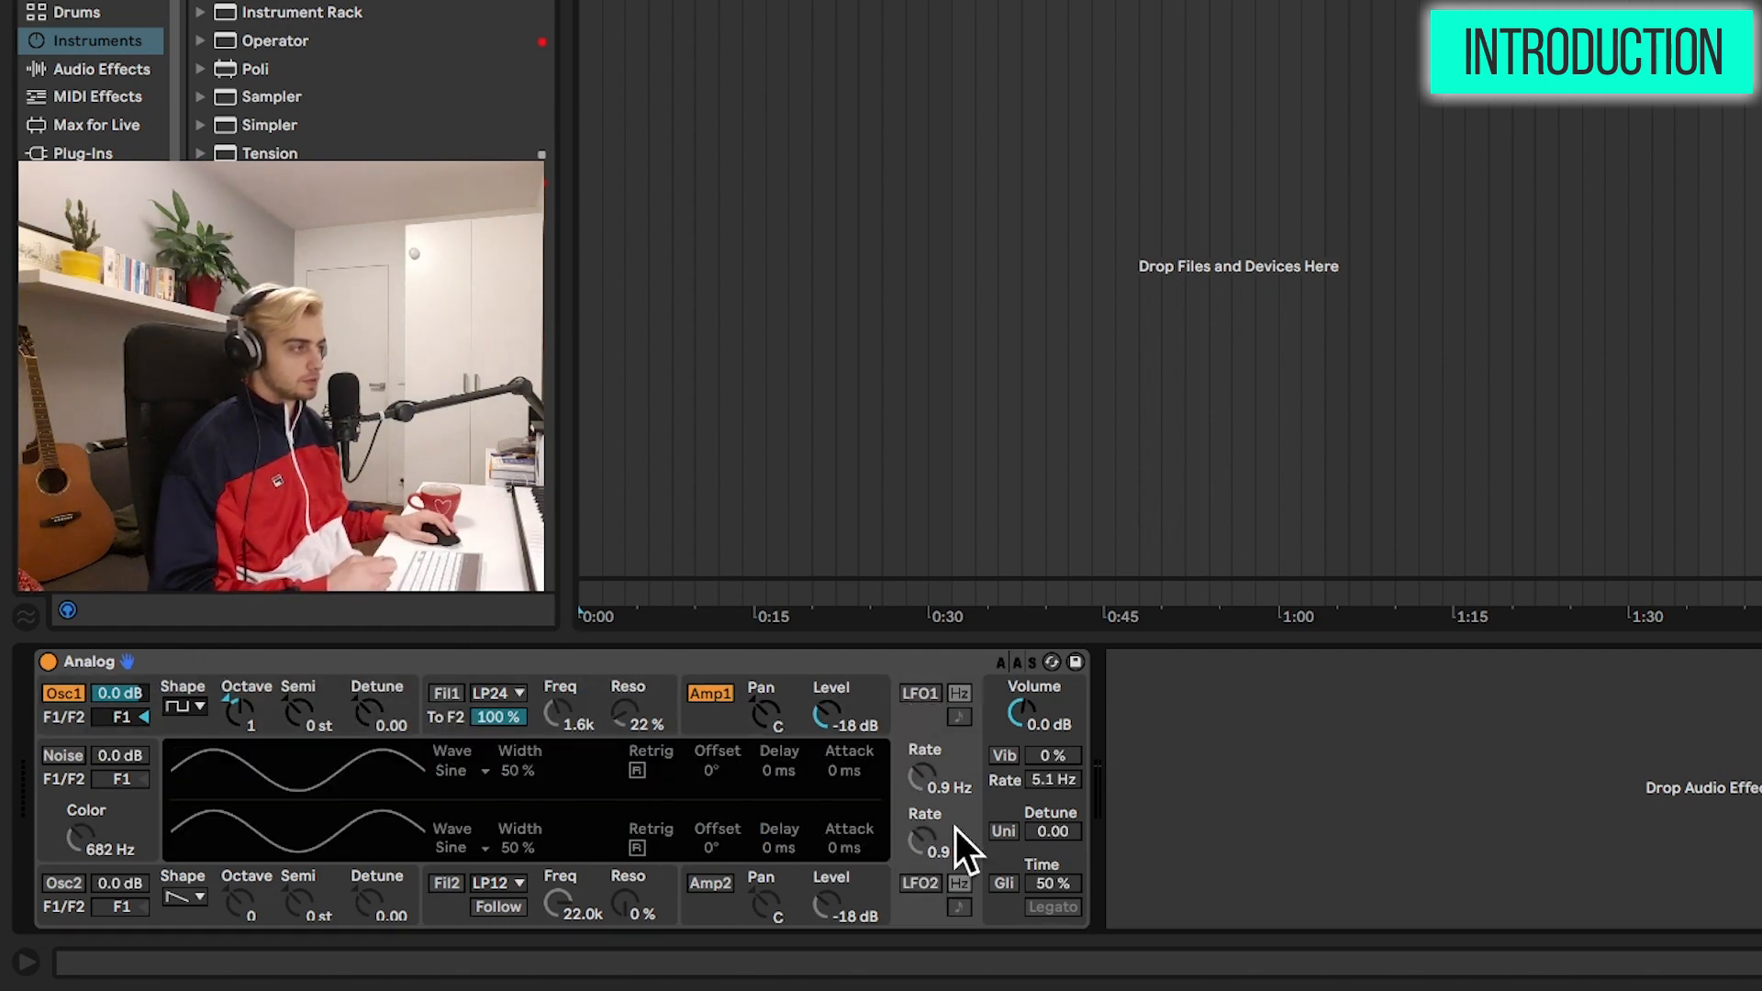
left_click(969, 784)
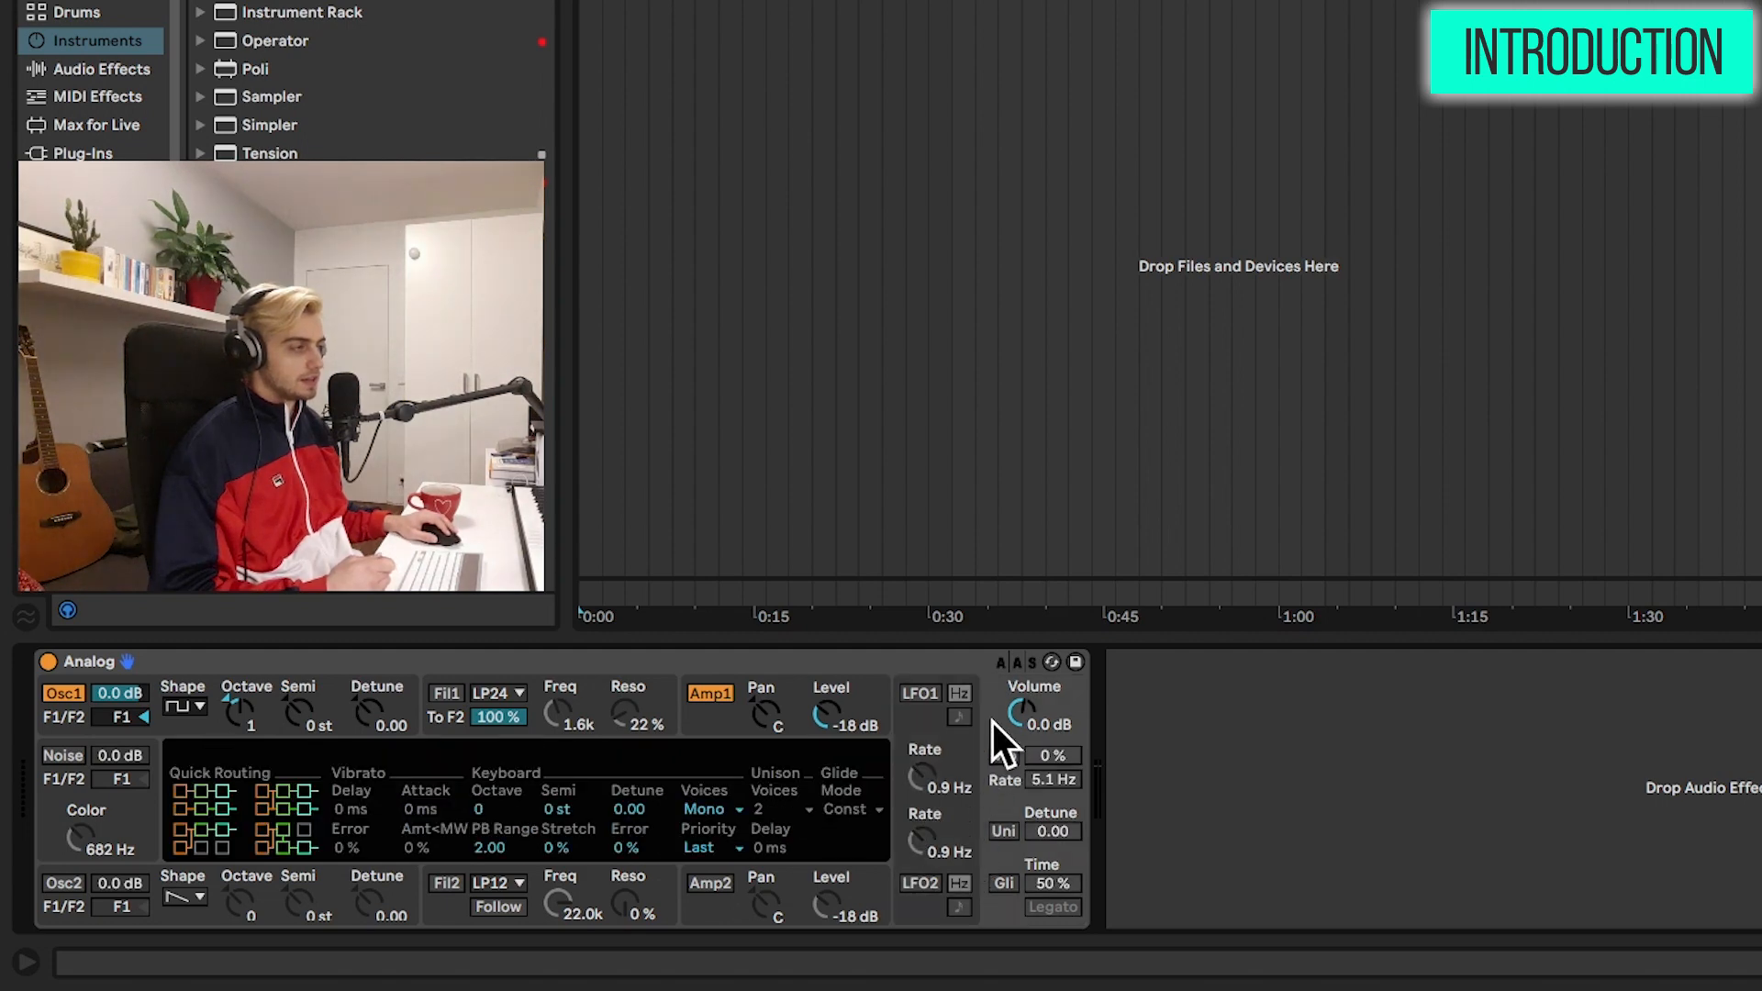
left_click(963, 789)
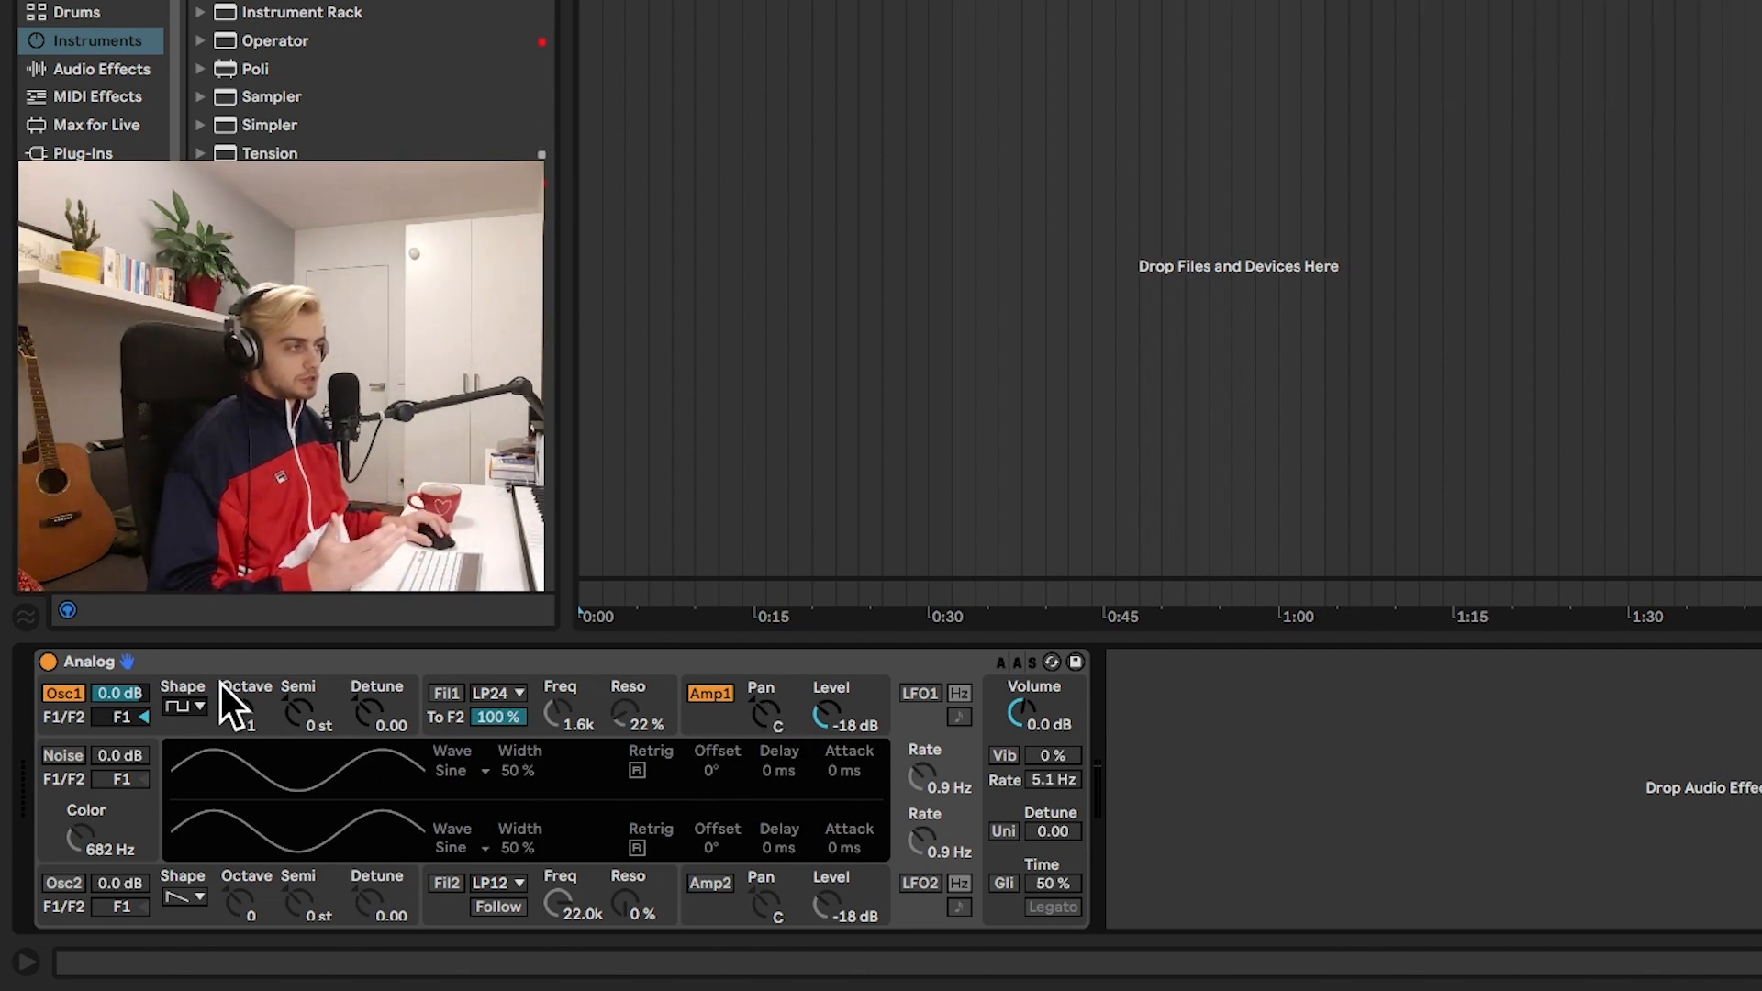
Step: Set oscillator 1 to a sine wave at octave 0, play a test note and raise Analog's volume to 6.0 dB
left_click(191, 703)
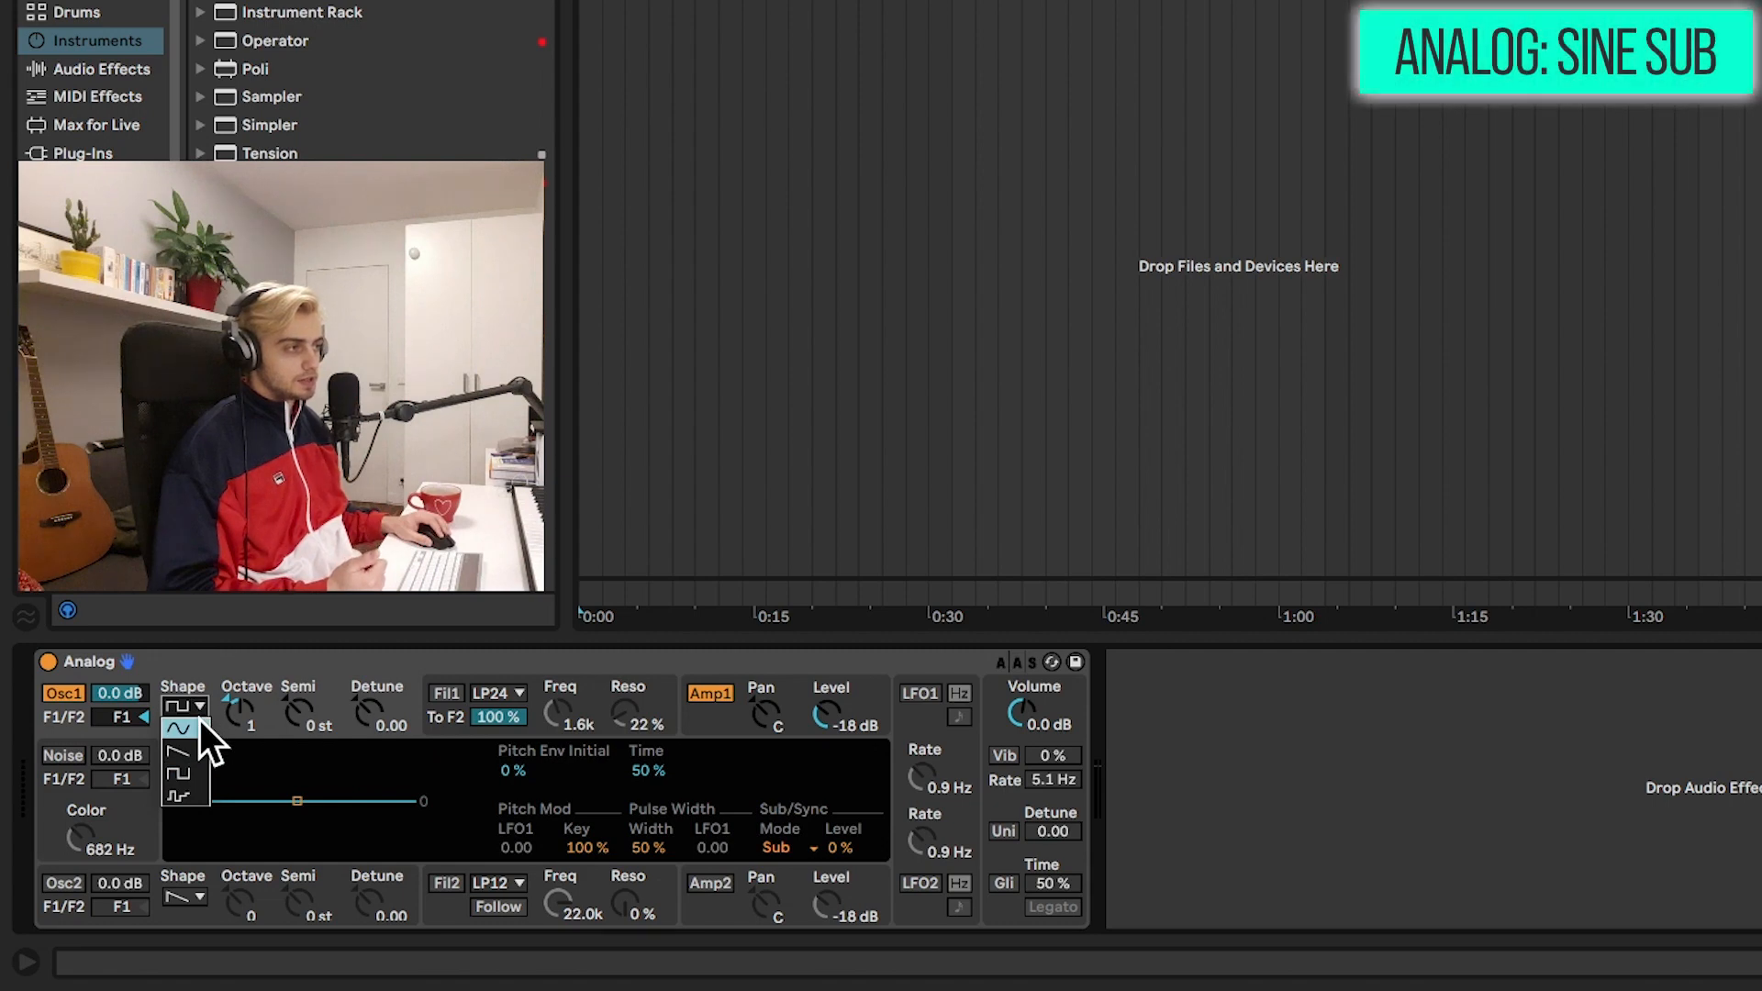
left_click(200, 721)
left_click_drag(230, 703, 234, 841)
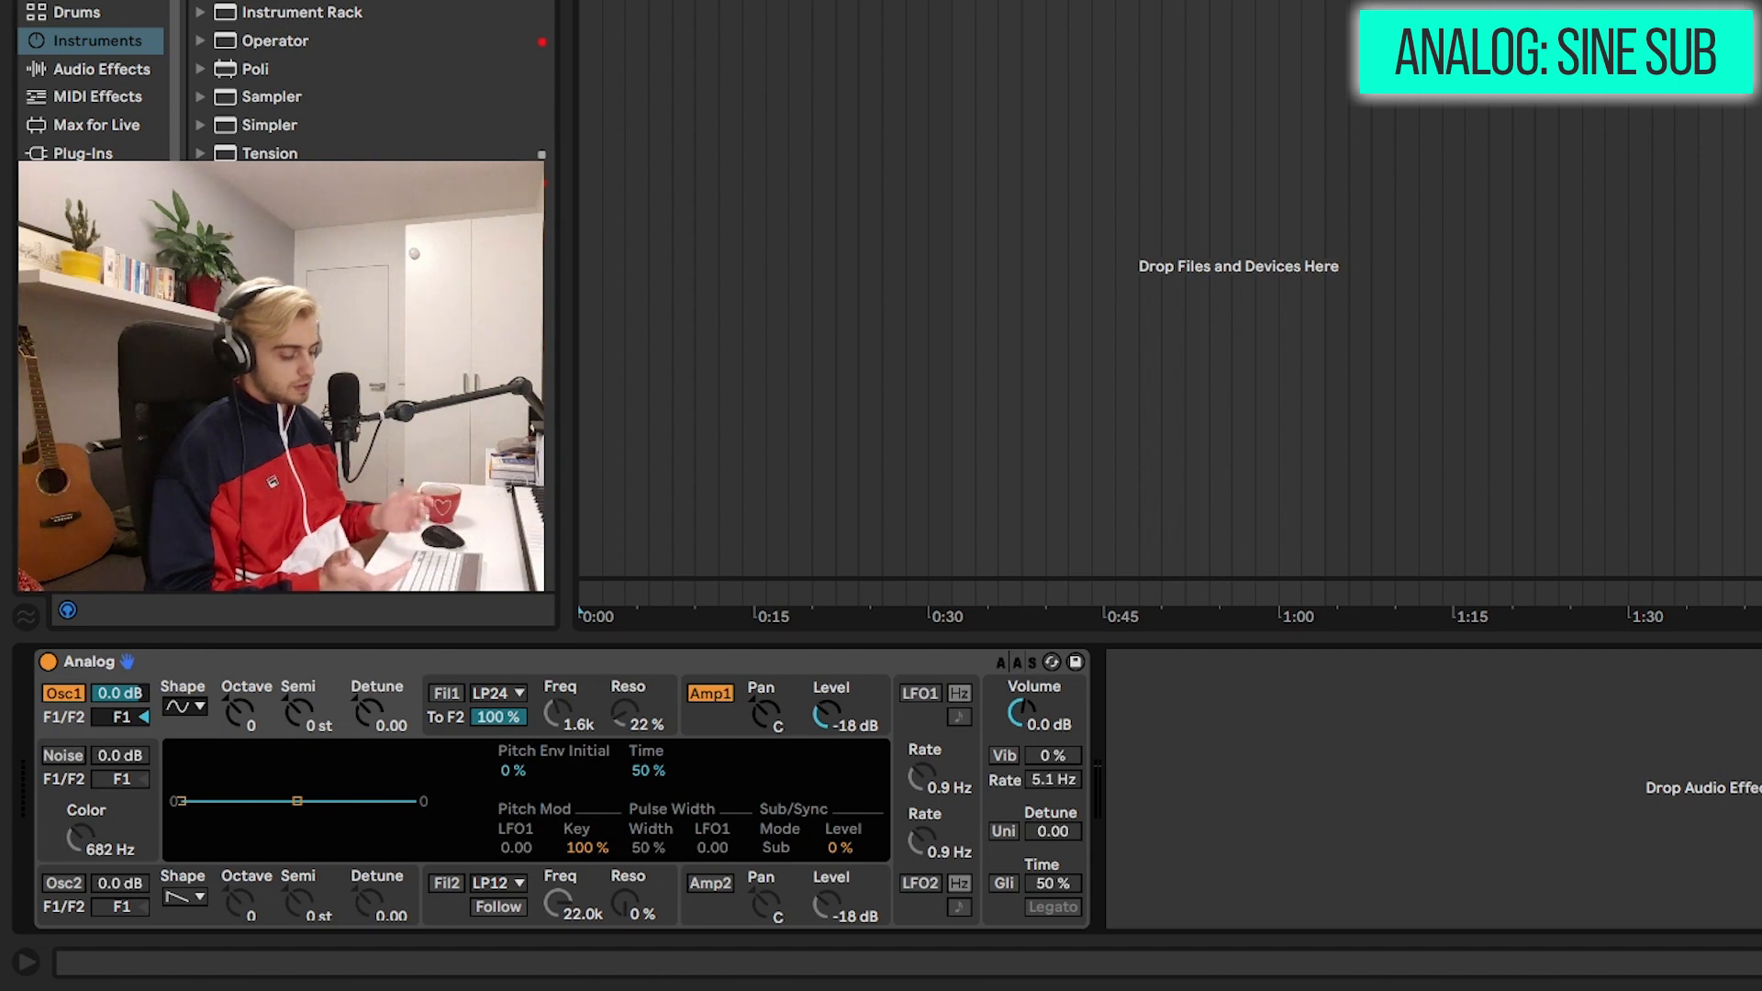
key("a")
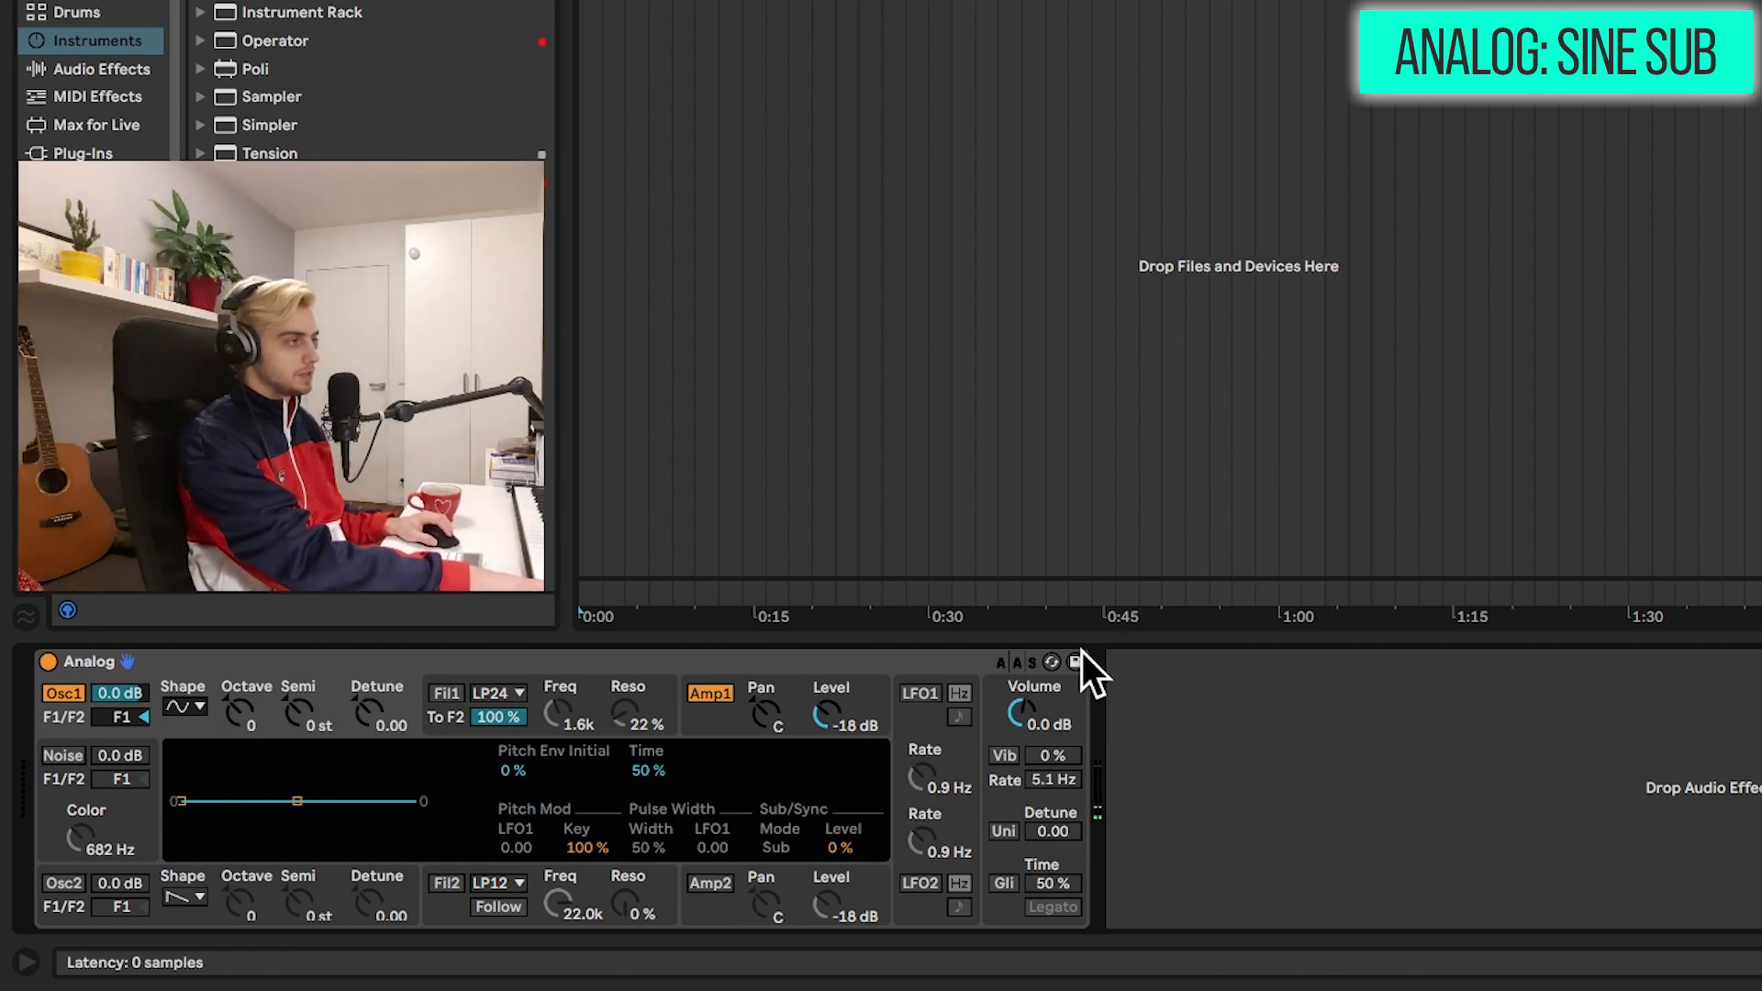
left_click_drag(1019, 714, 1018, 679)
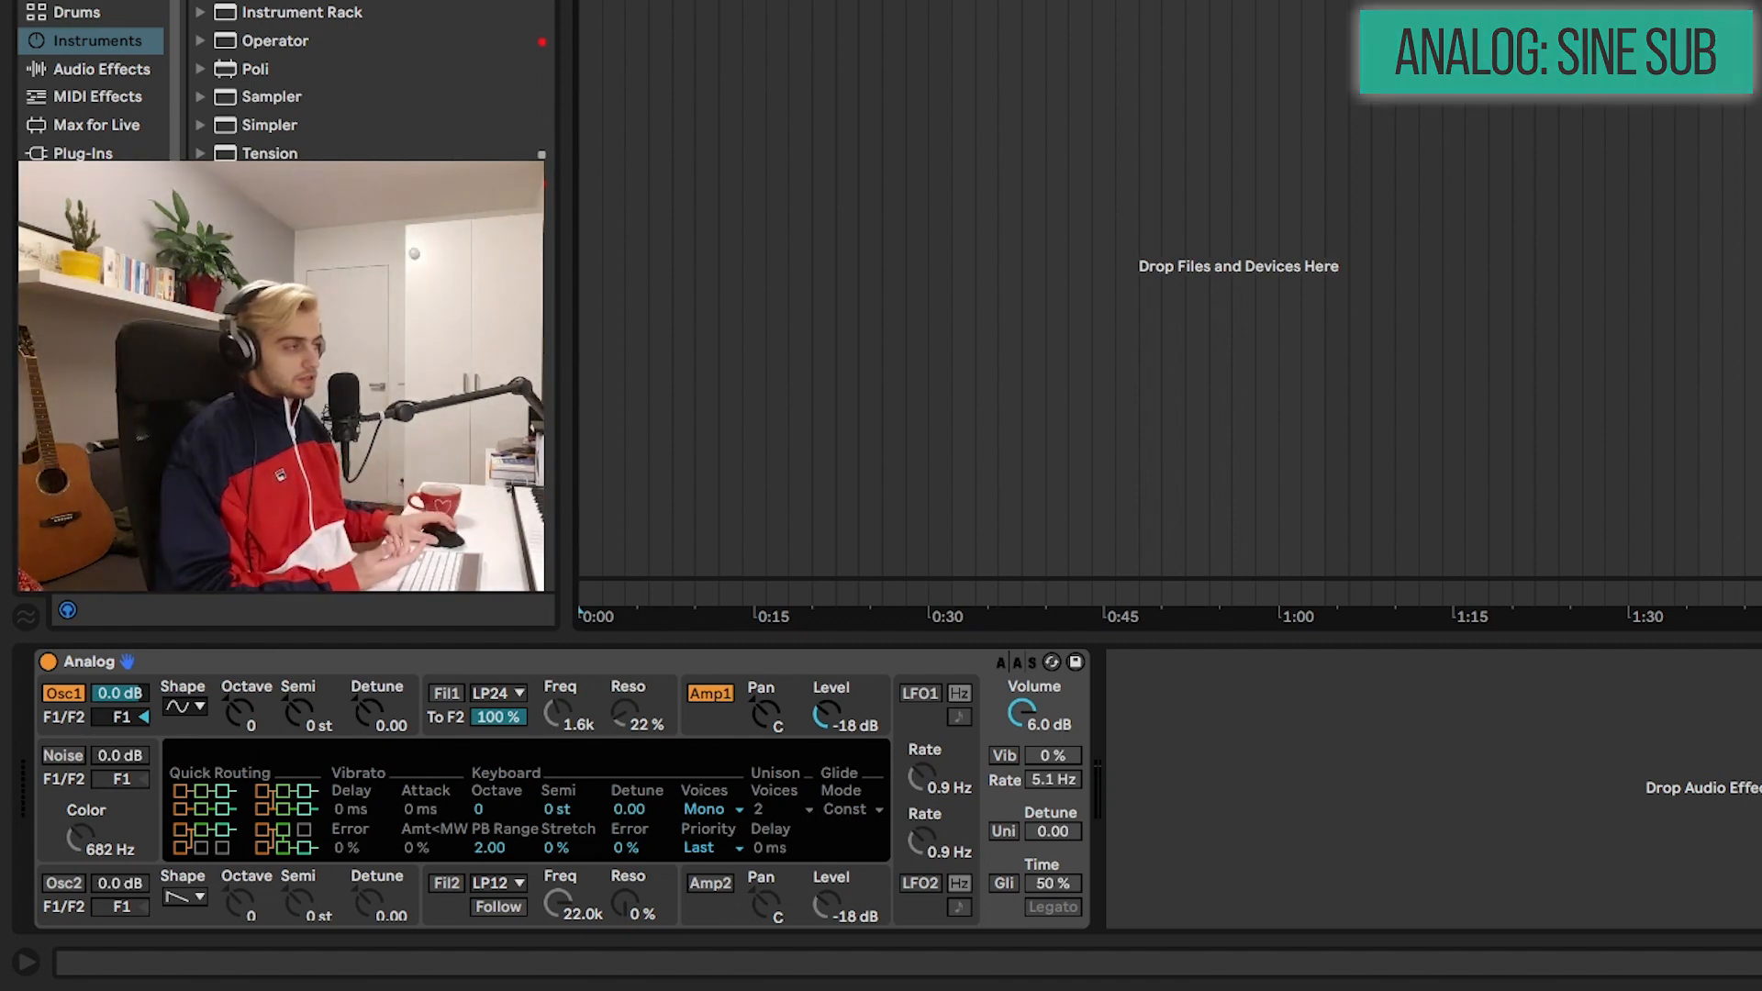
Step: Lengthen the release of the amp 1 envelope to 1.94 s
left_click(707, 725)
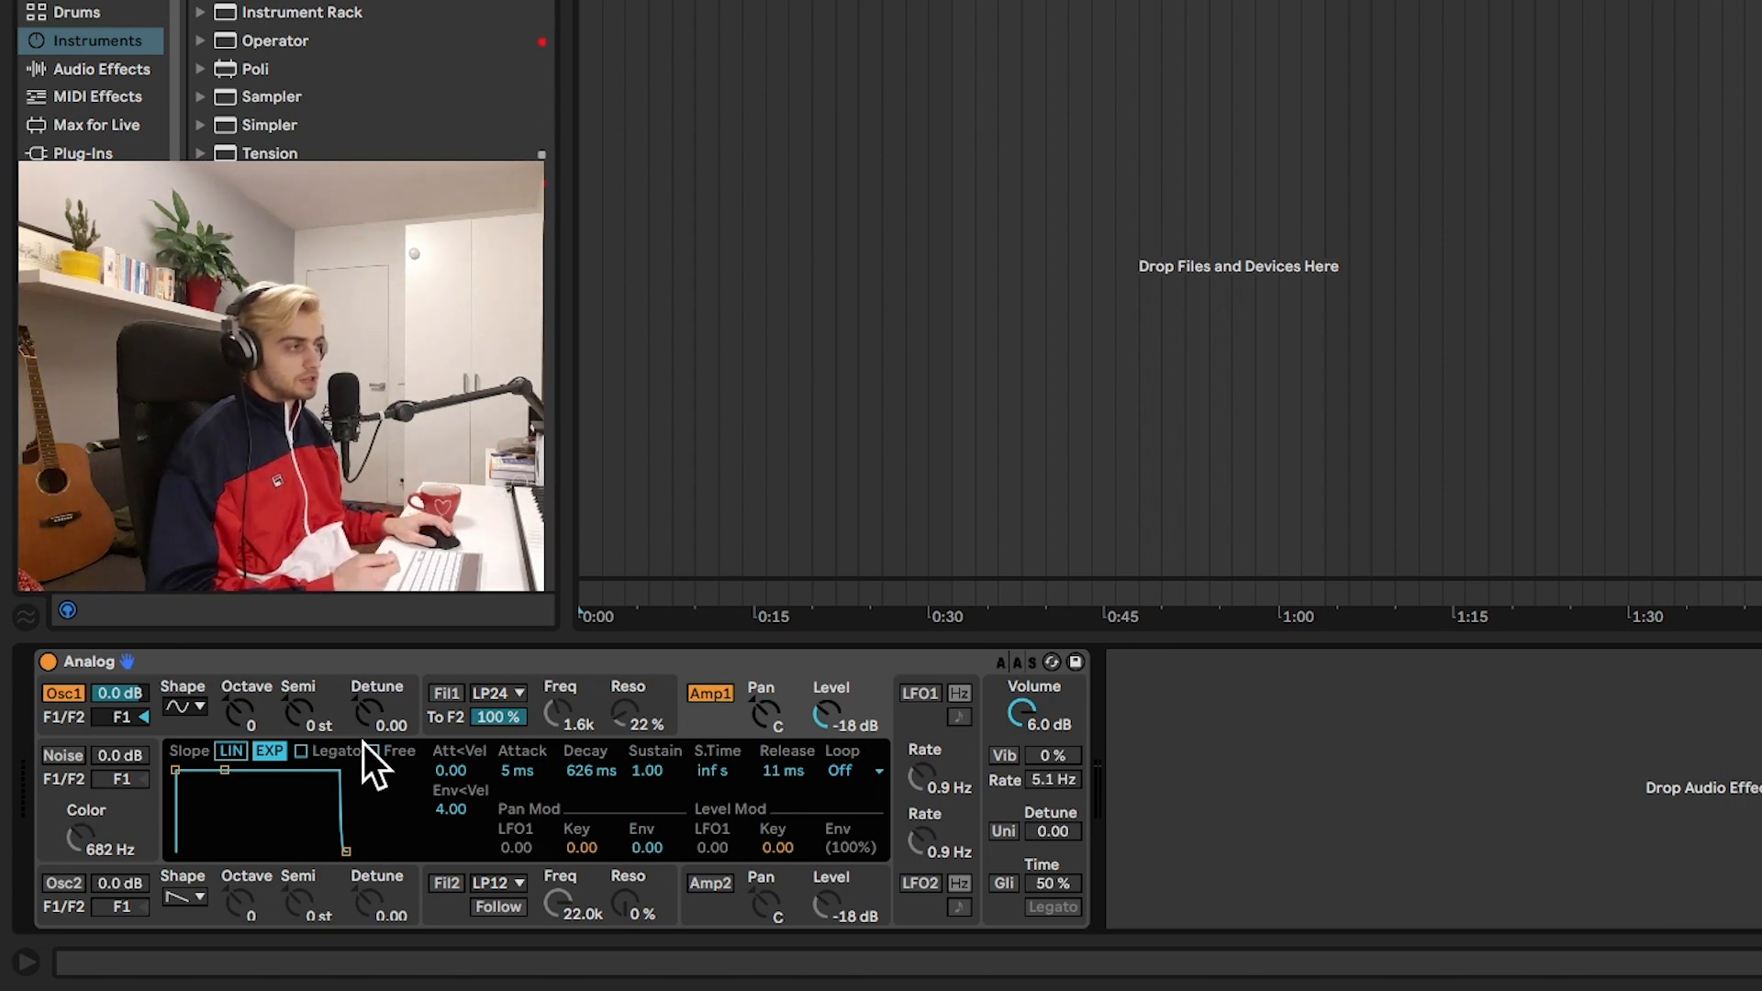
left_click_drag(778, 773, 781, 725)
left_click(780, 774)
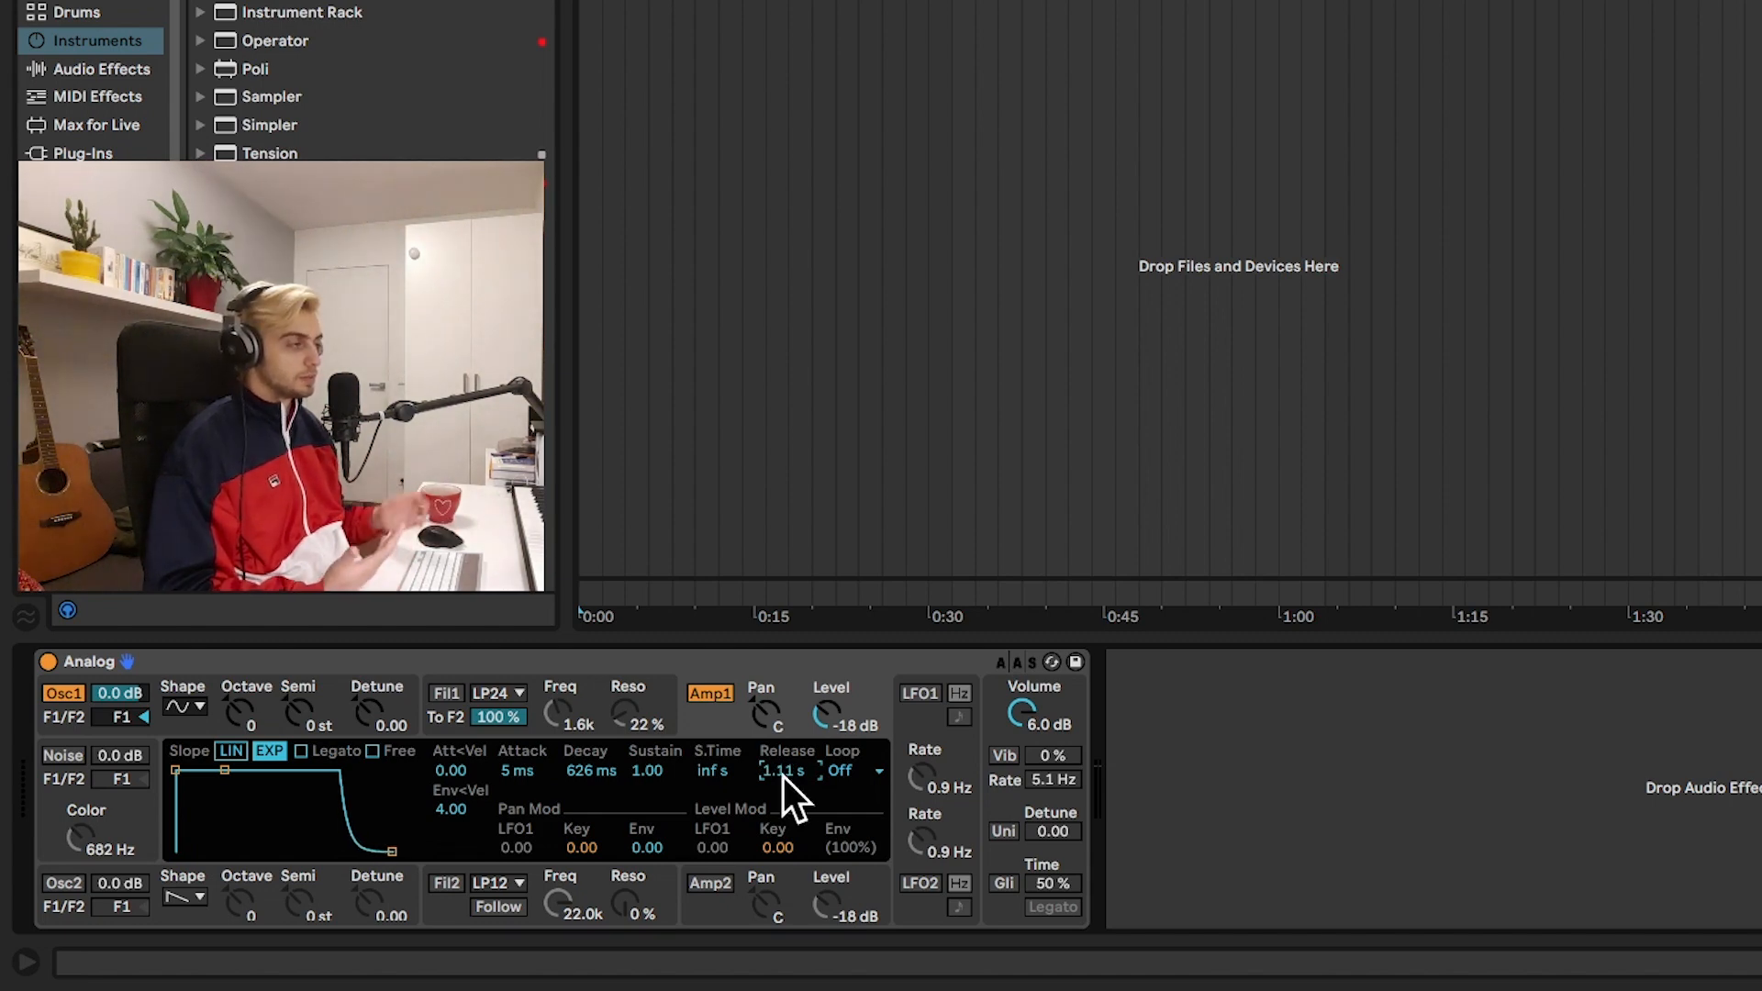
scroll(783, 776, "up", 5)
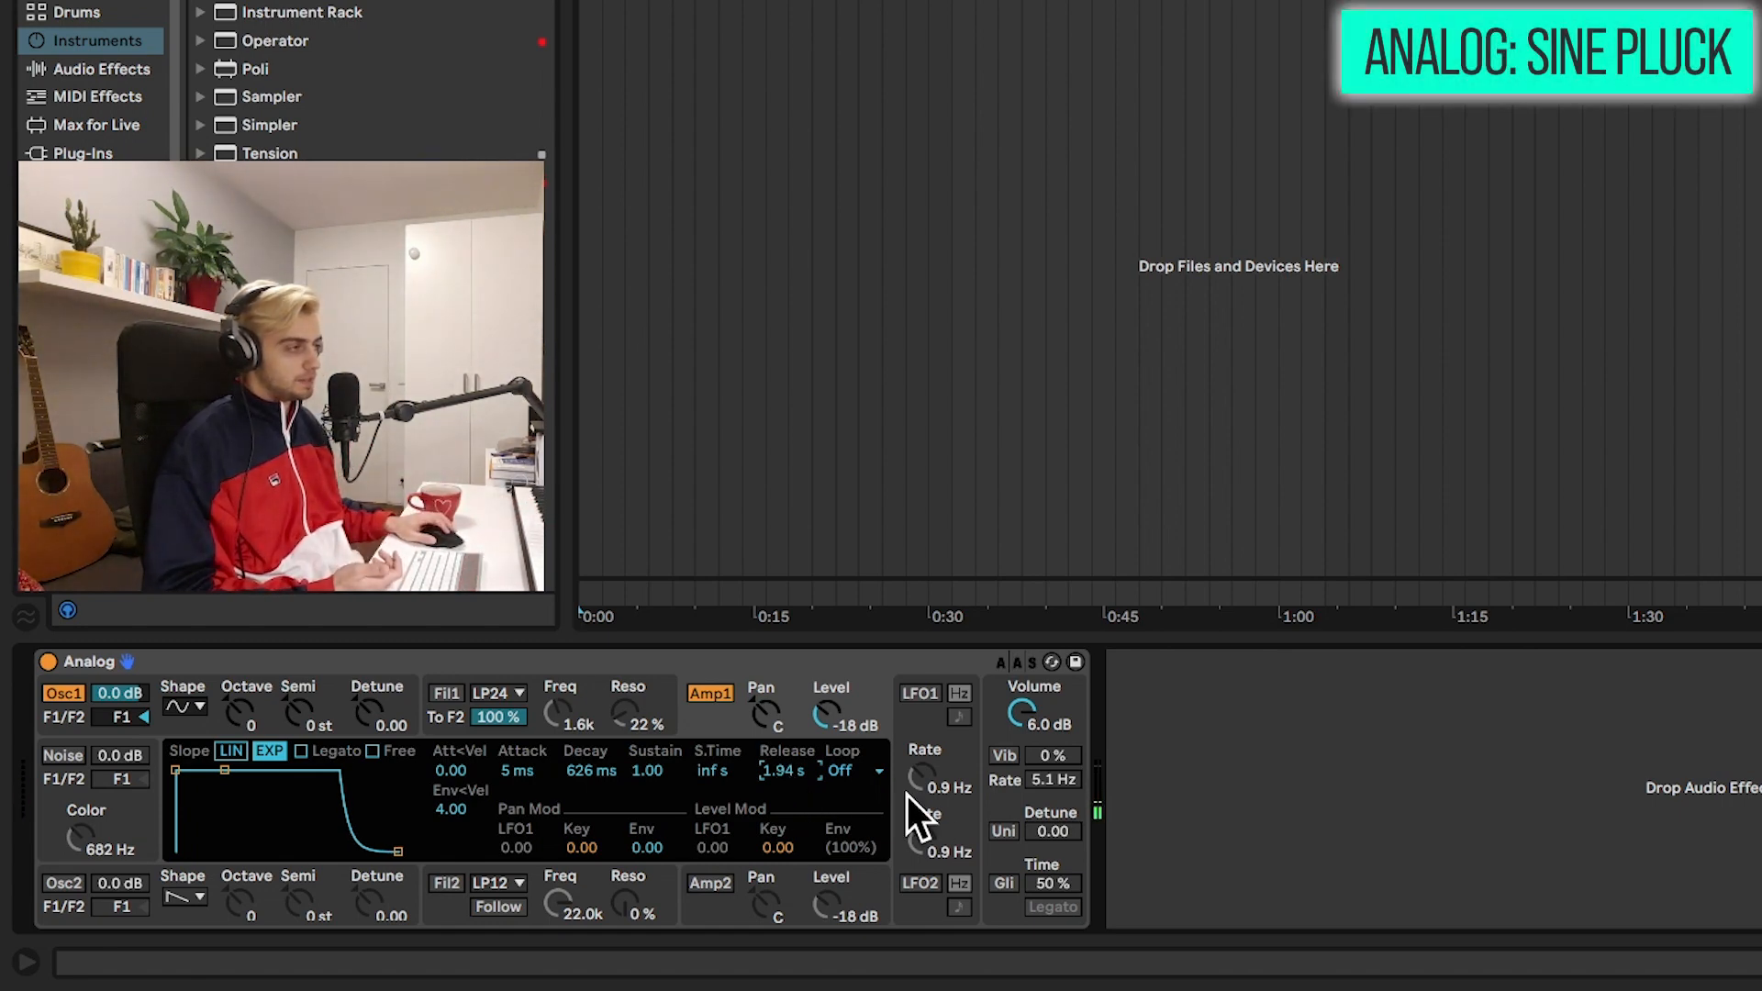
Step: Set the number of Analog's keyboard voices to 32 and return to the amp 1 envelope
left_click(996, 802)
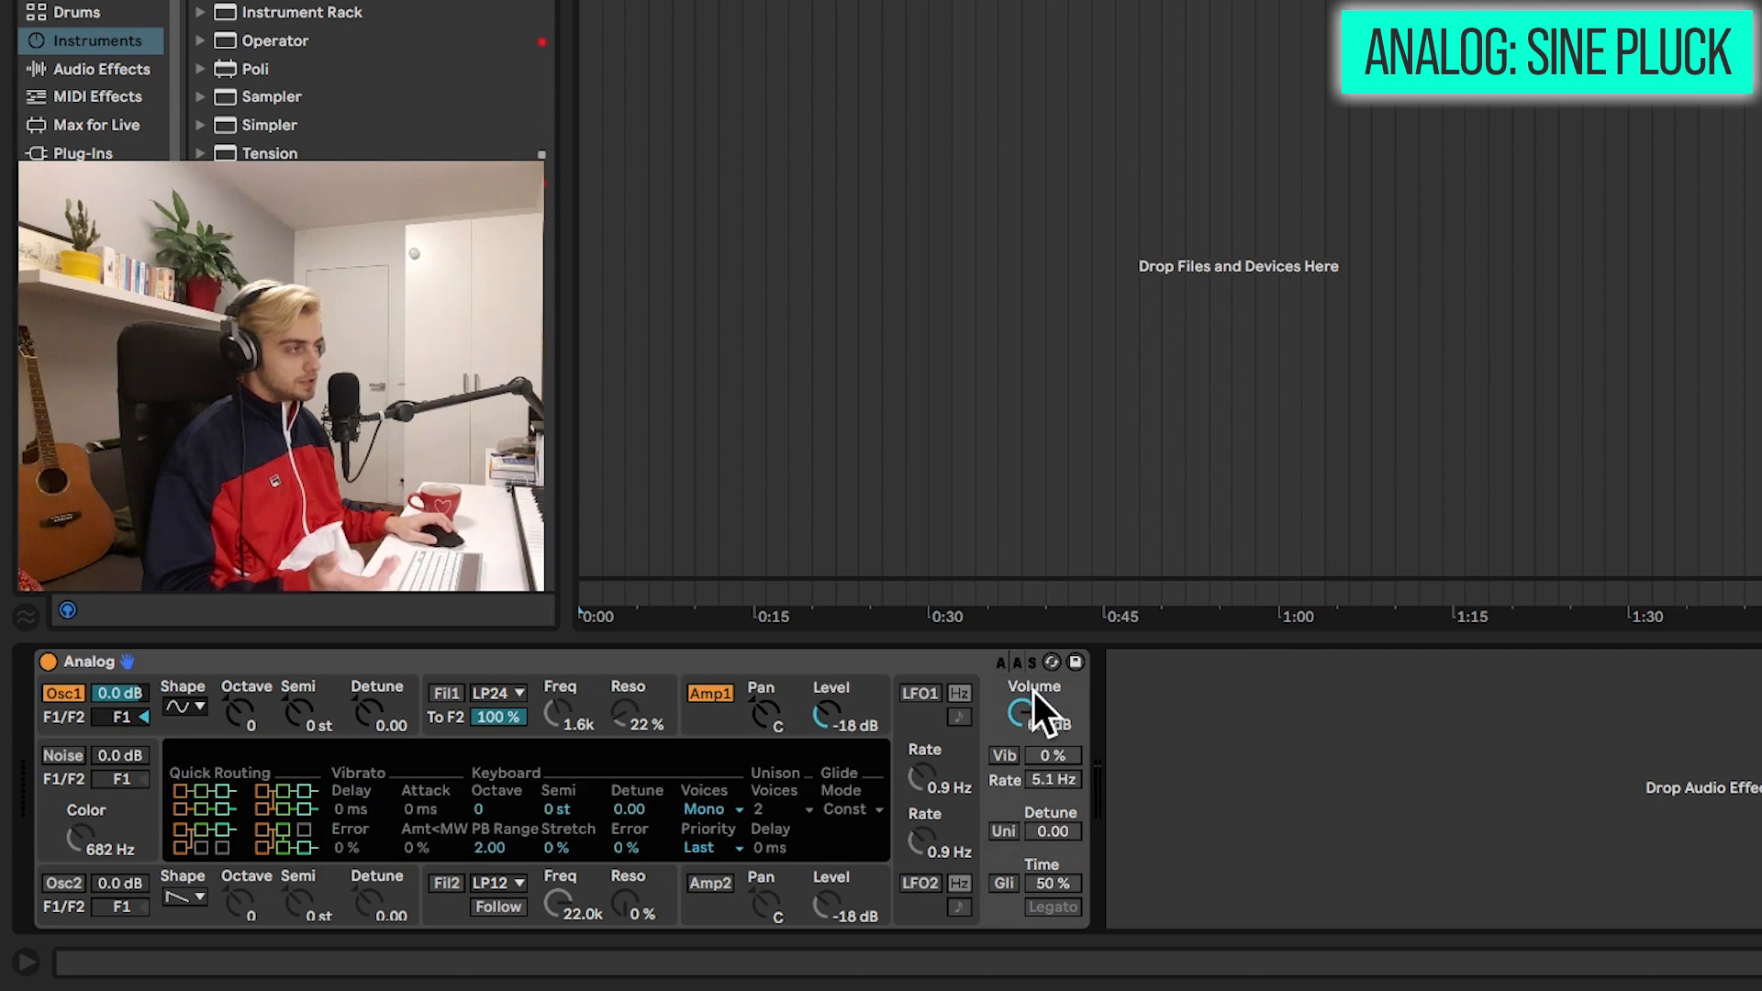
left_click(724, 811)
left_click(725, 789)
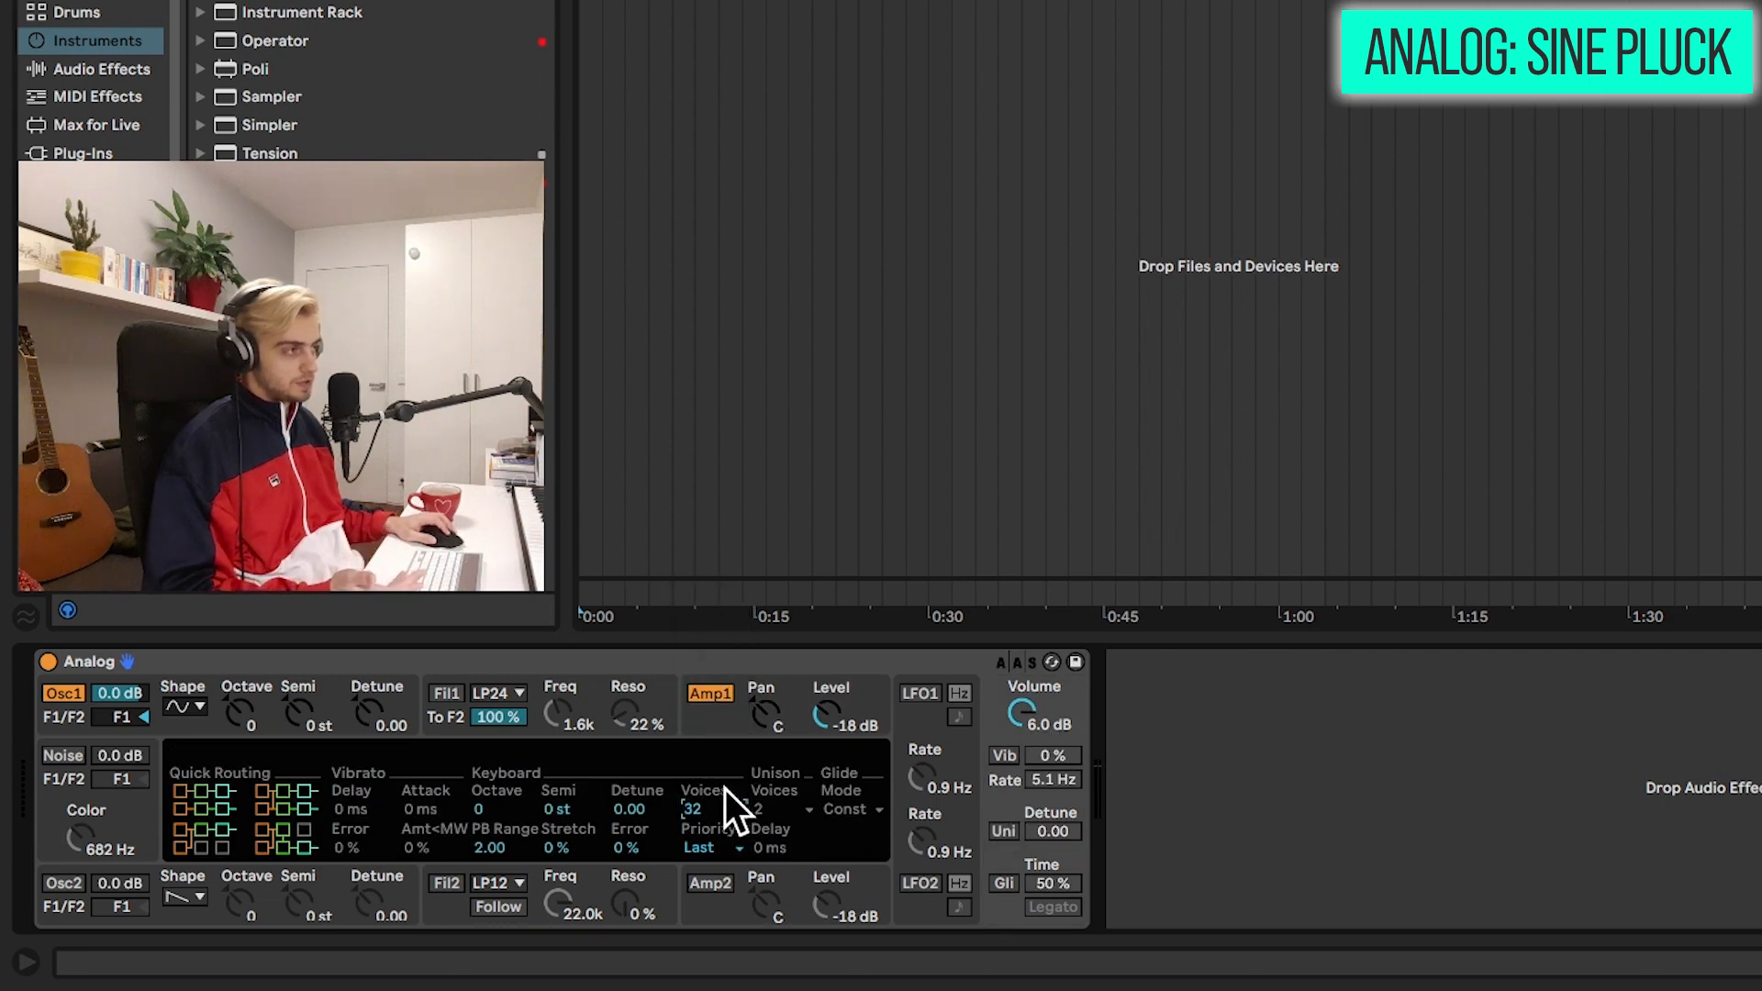
left_click(735, 815)
left_click(736, 815)
left_click(730, 727)
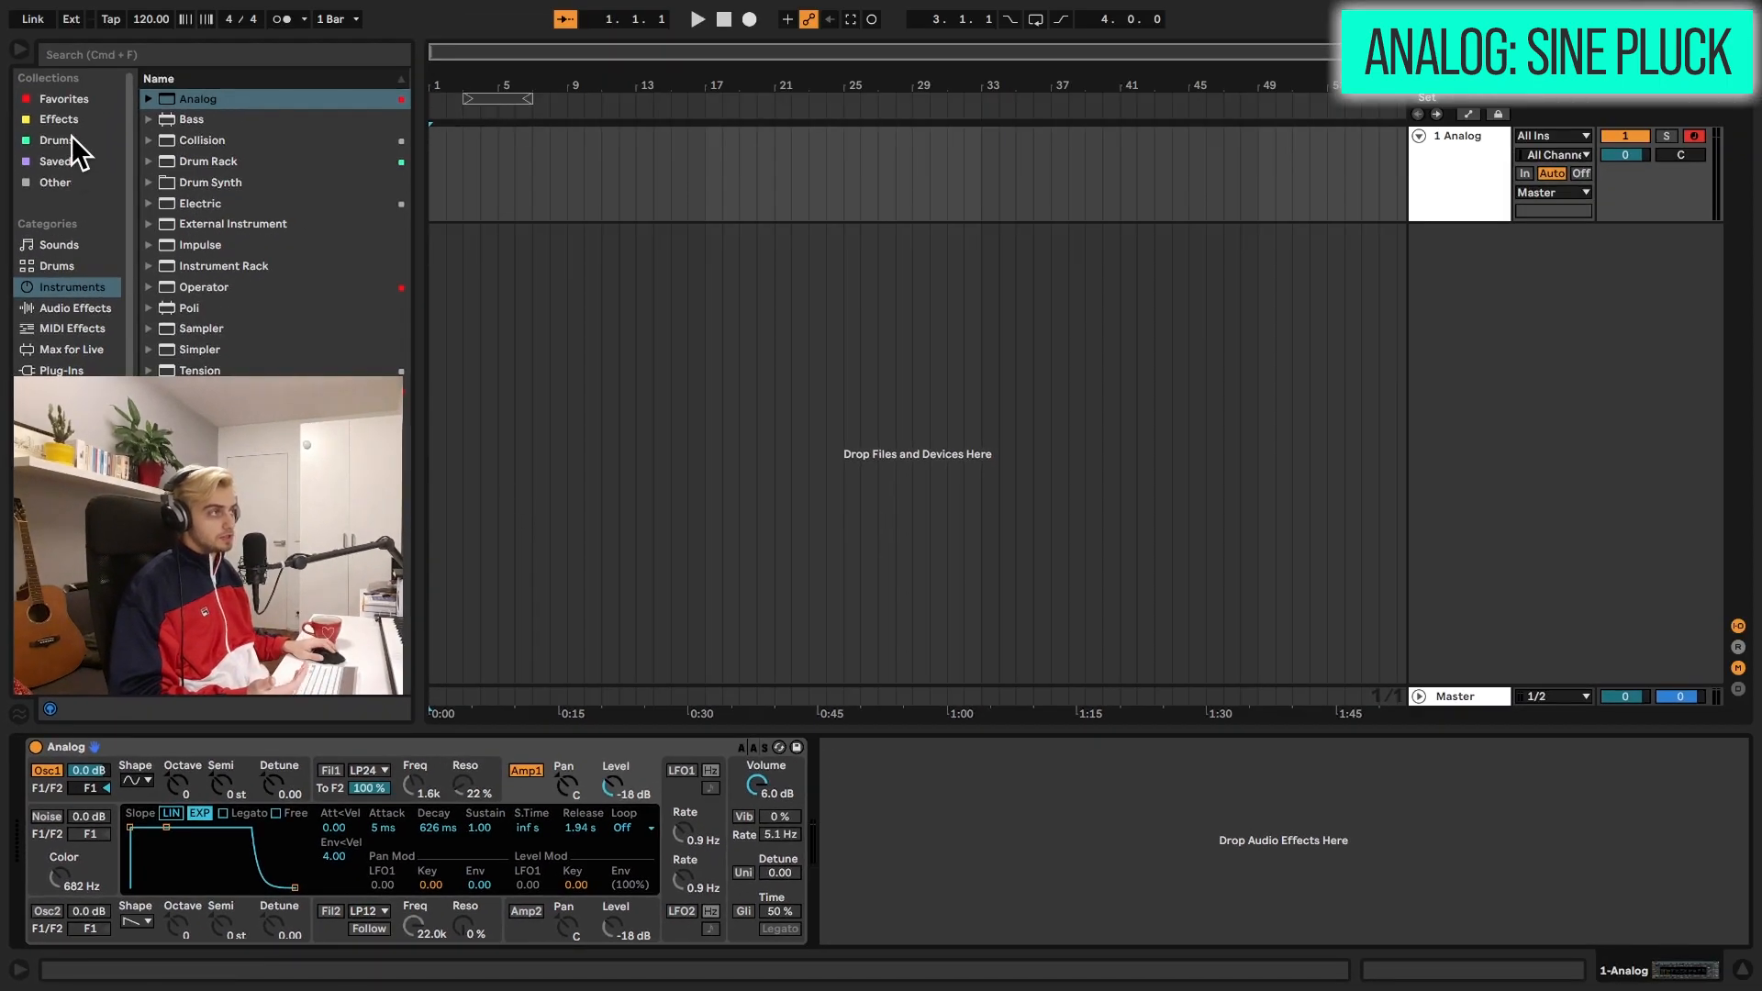
Step: Add the Reverb audio effect after Analog and set its decay time to 2.64 s
left_click(61, 119)
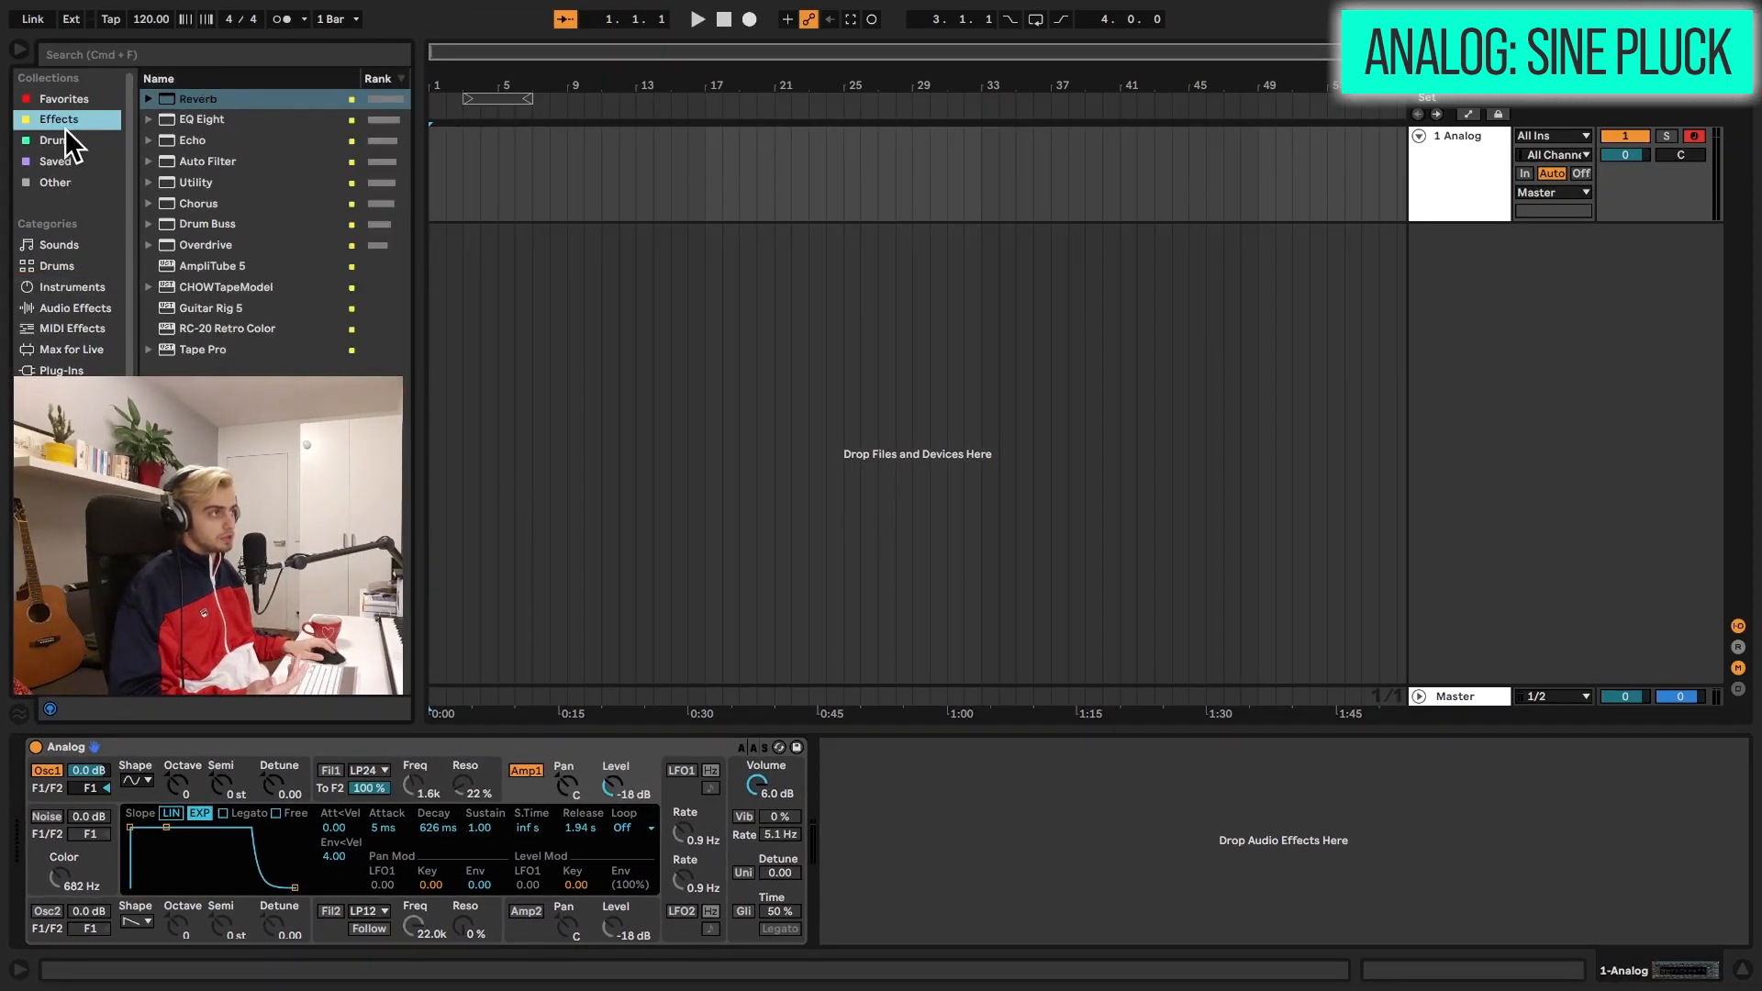
left_click(81, 308)
double_click(197, 99)
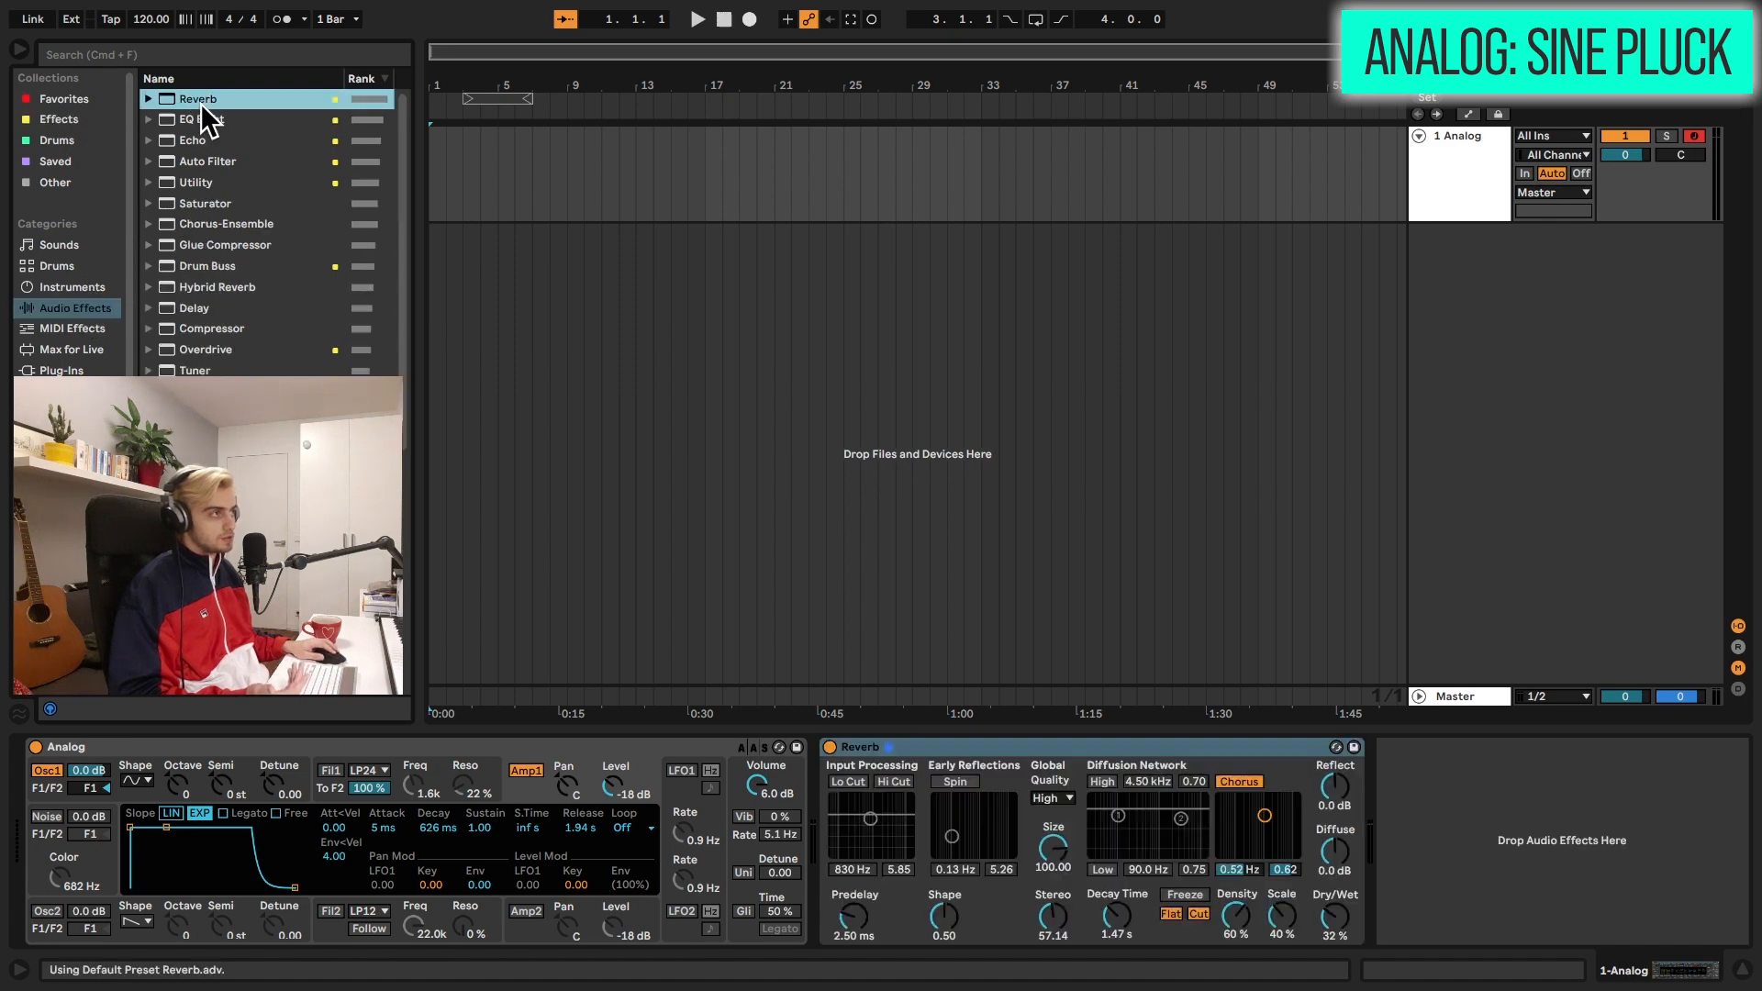
left_click_drag(1124, 923, 1123, 900)
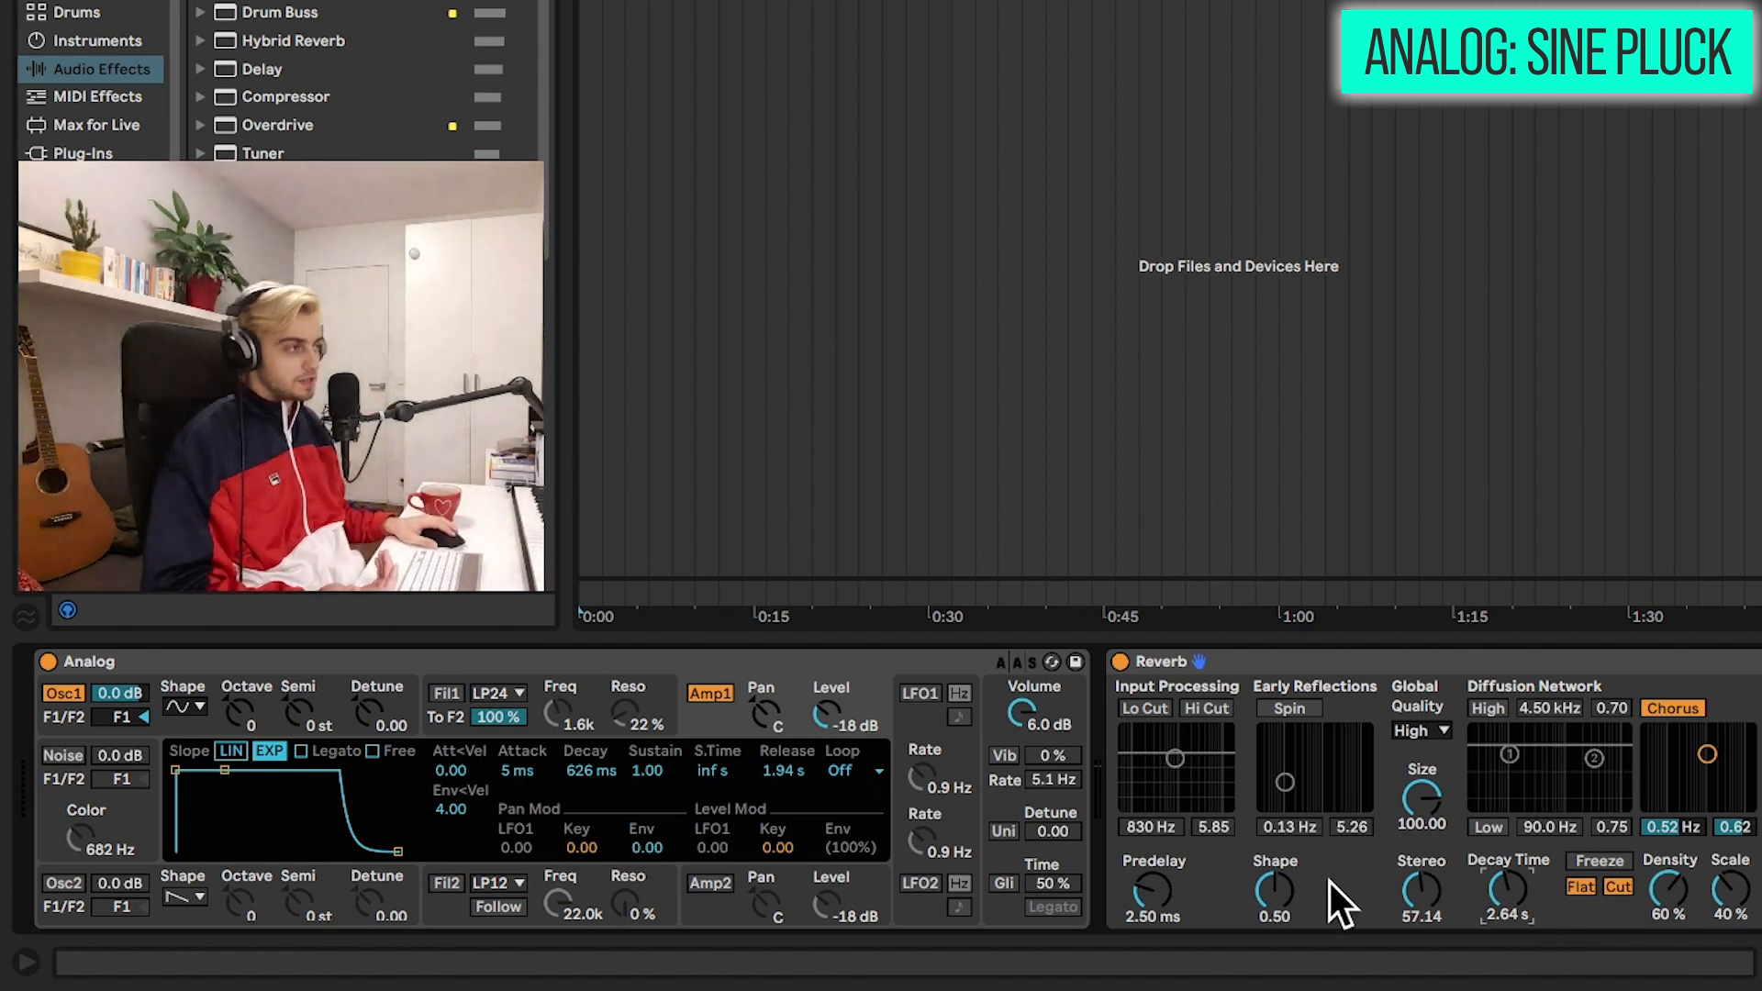
Step: Change oscillator 1's shape to a sawtooth and lower Analog's volume to 0.4 dB
left_click(988, 801)
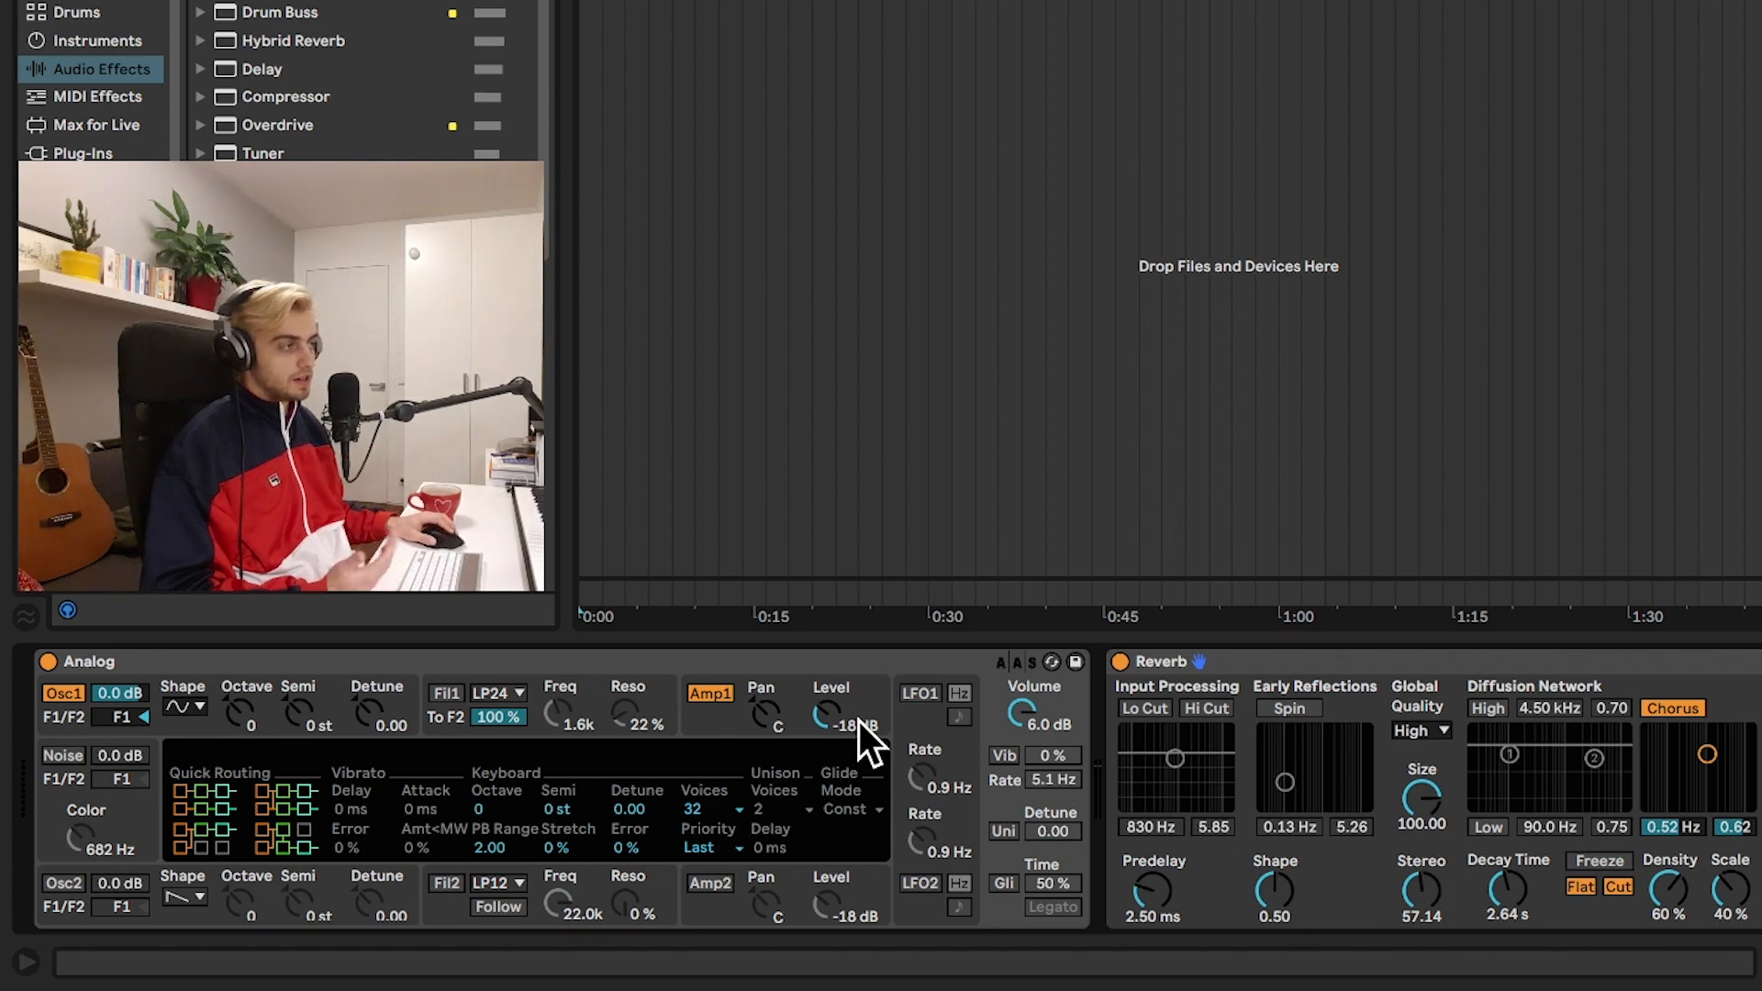
left_click(189, 708)
left_click(184, 753)
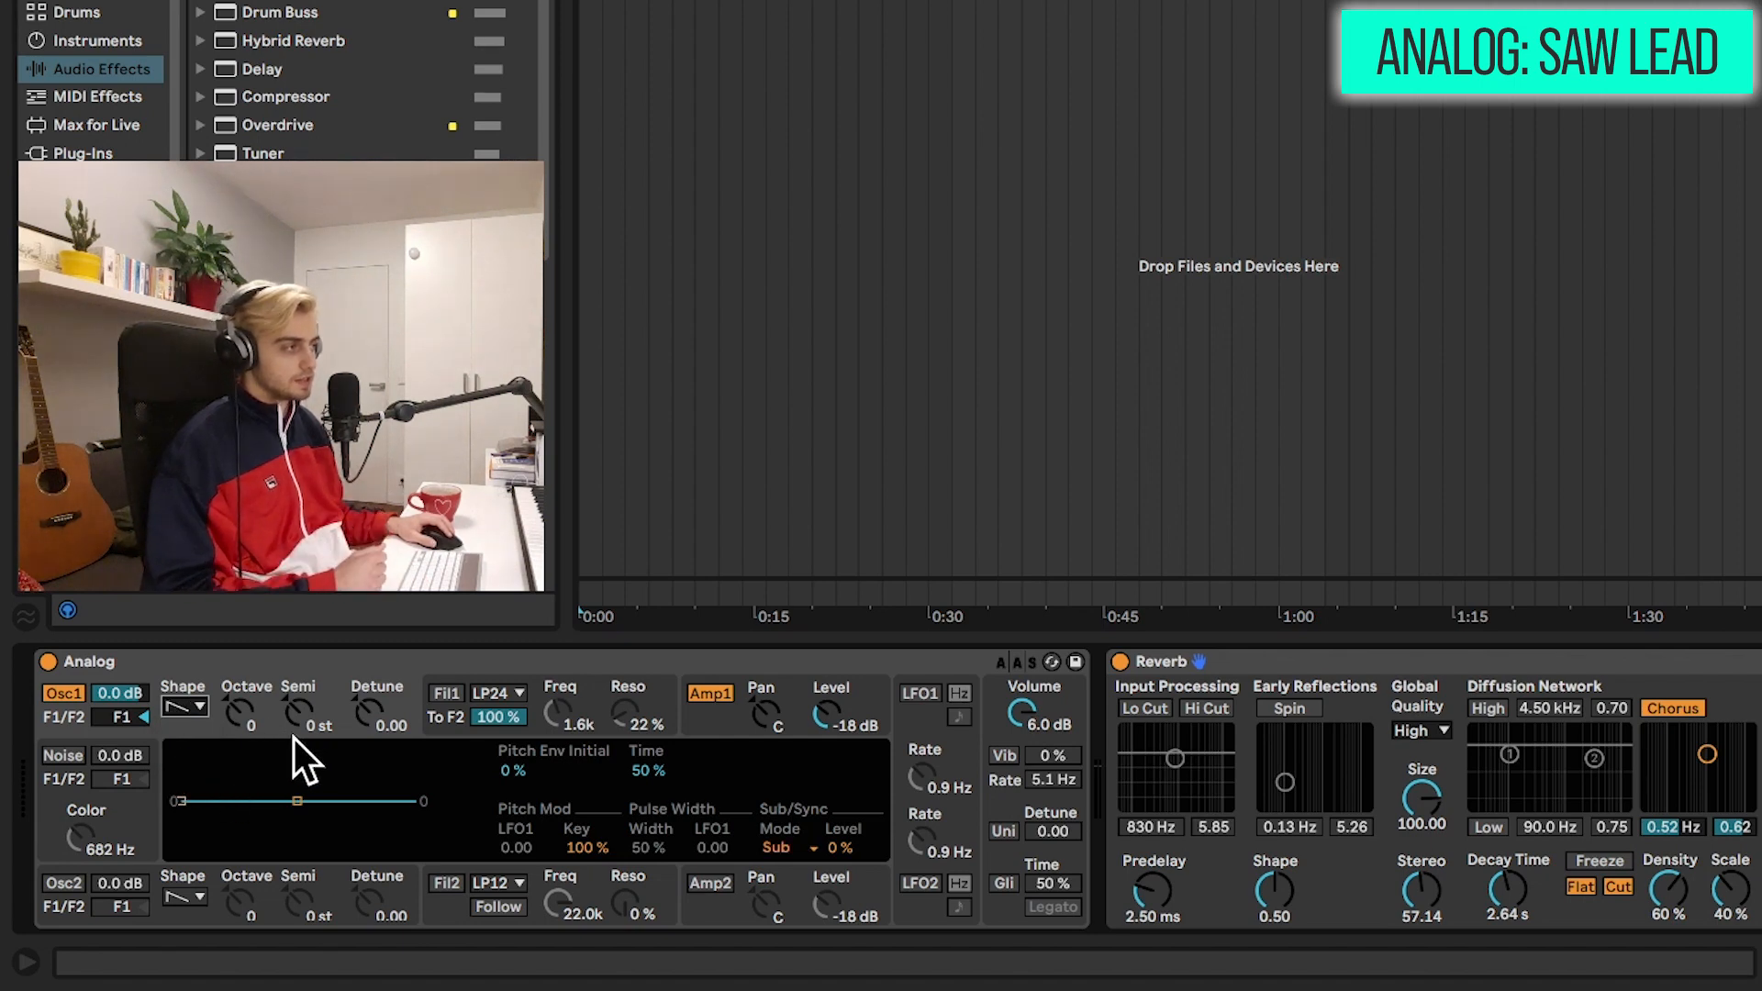
mouse_move(1026, 708)
left_mouse_down()
mouse_move(1026, 745)
mouse_move(1026, 718)
left_mouse_up()
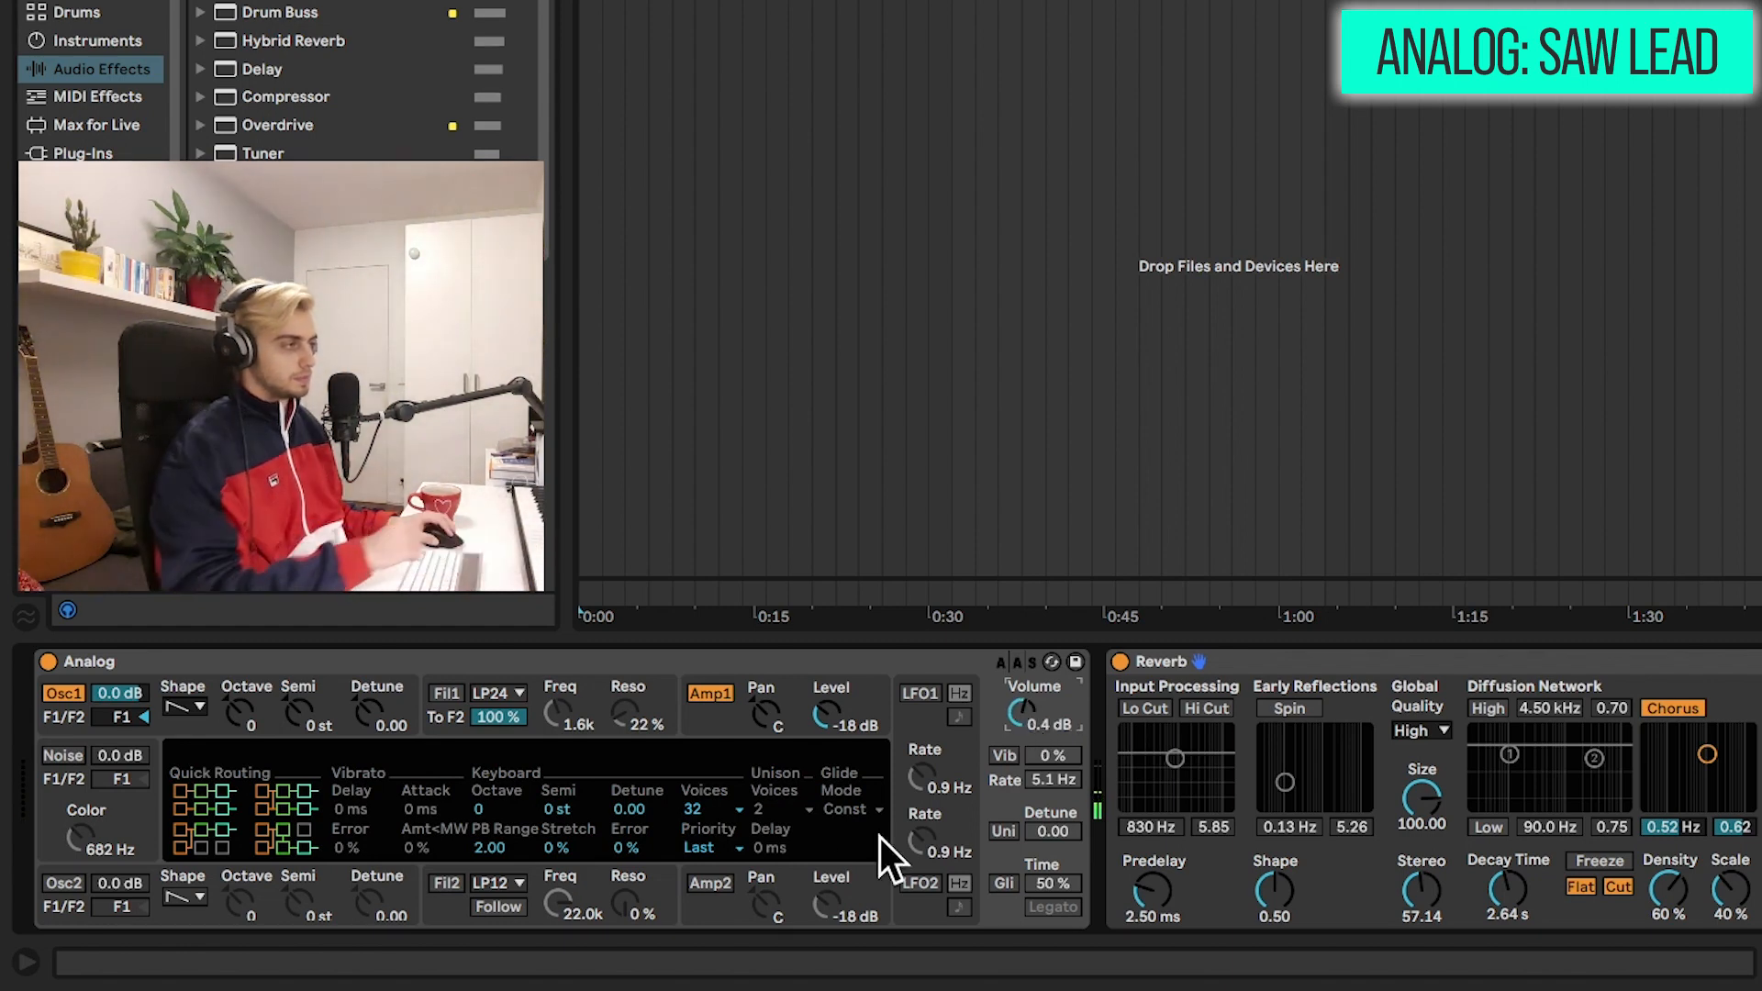
Step: Shorten the amp 1 envelope's release to 75 ms and switch on filter 1
left_click(796, 717)
left_click_drag(786, 773, 785, 877)
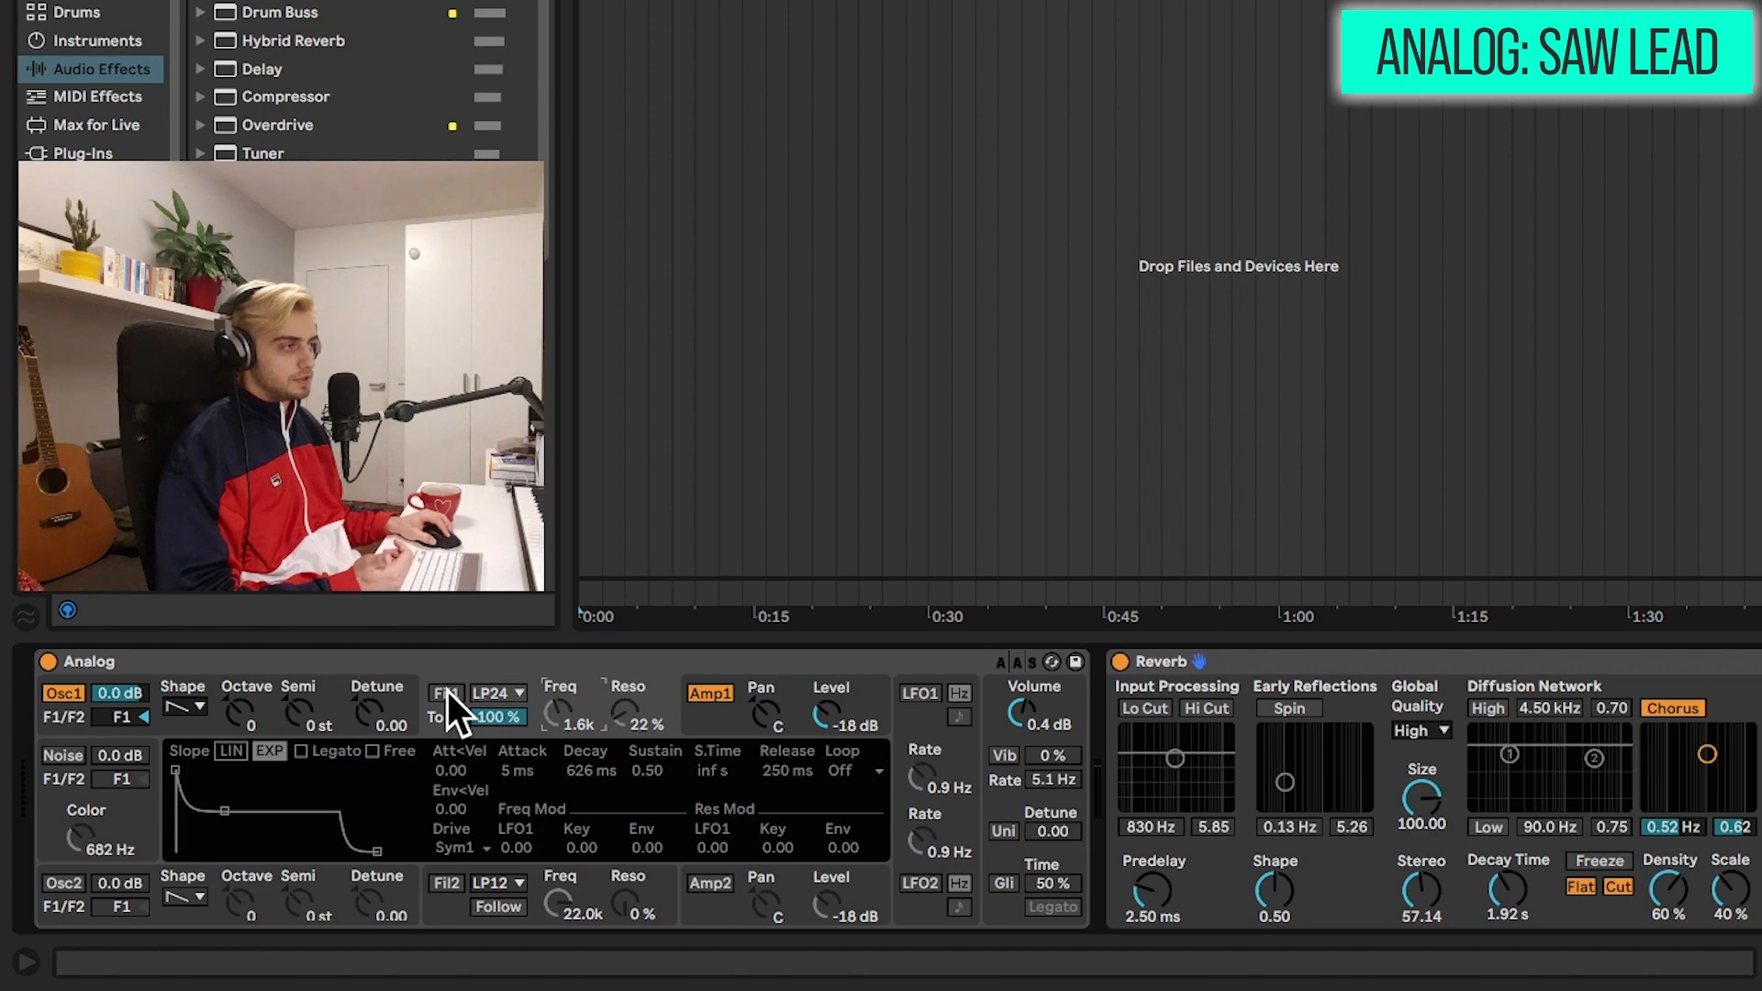
left_click(448, 691)
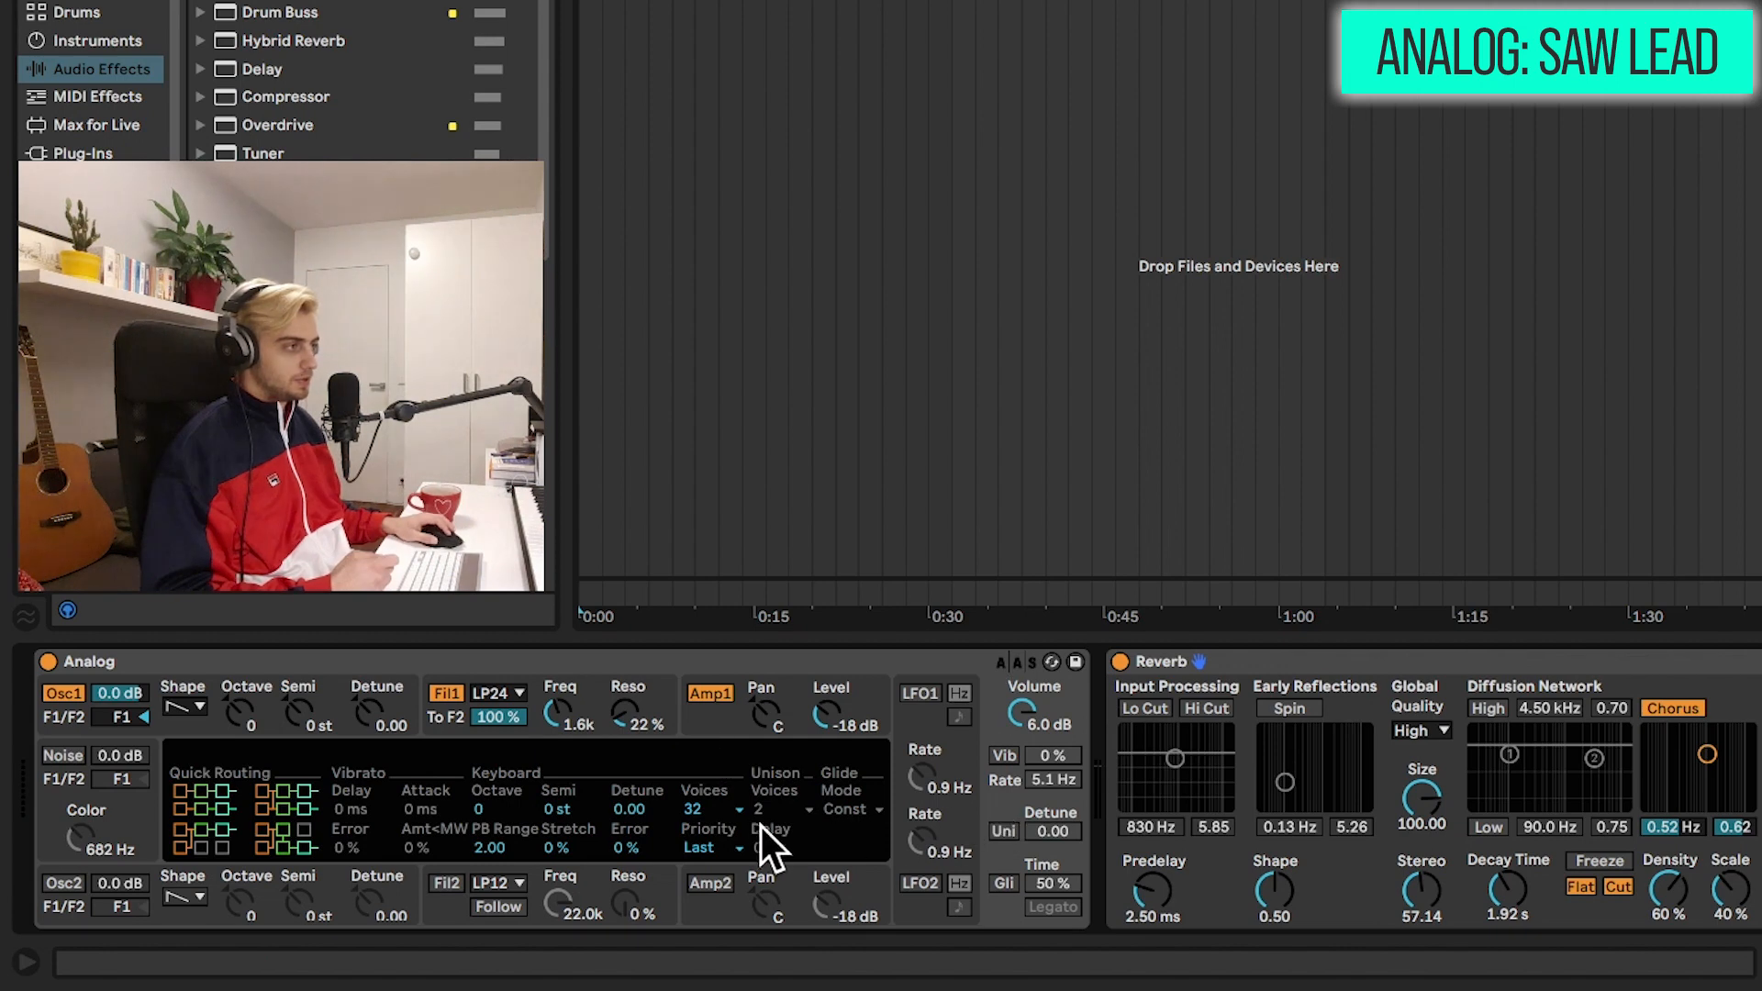
Step: Set Analog's keyboard voices to Mono and slightly lower filter 1's cutoff frequency
left_click(741, 814)
left_click(727, 588)
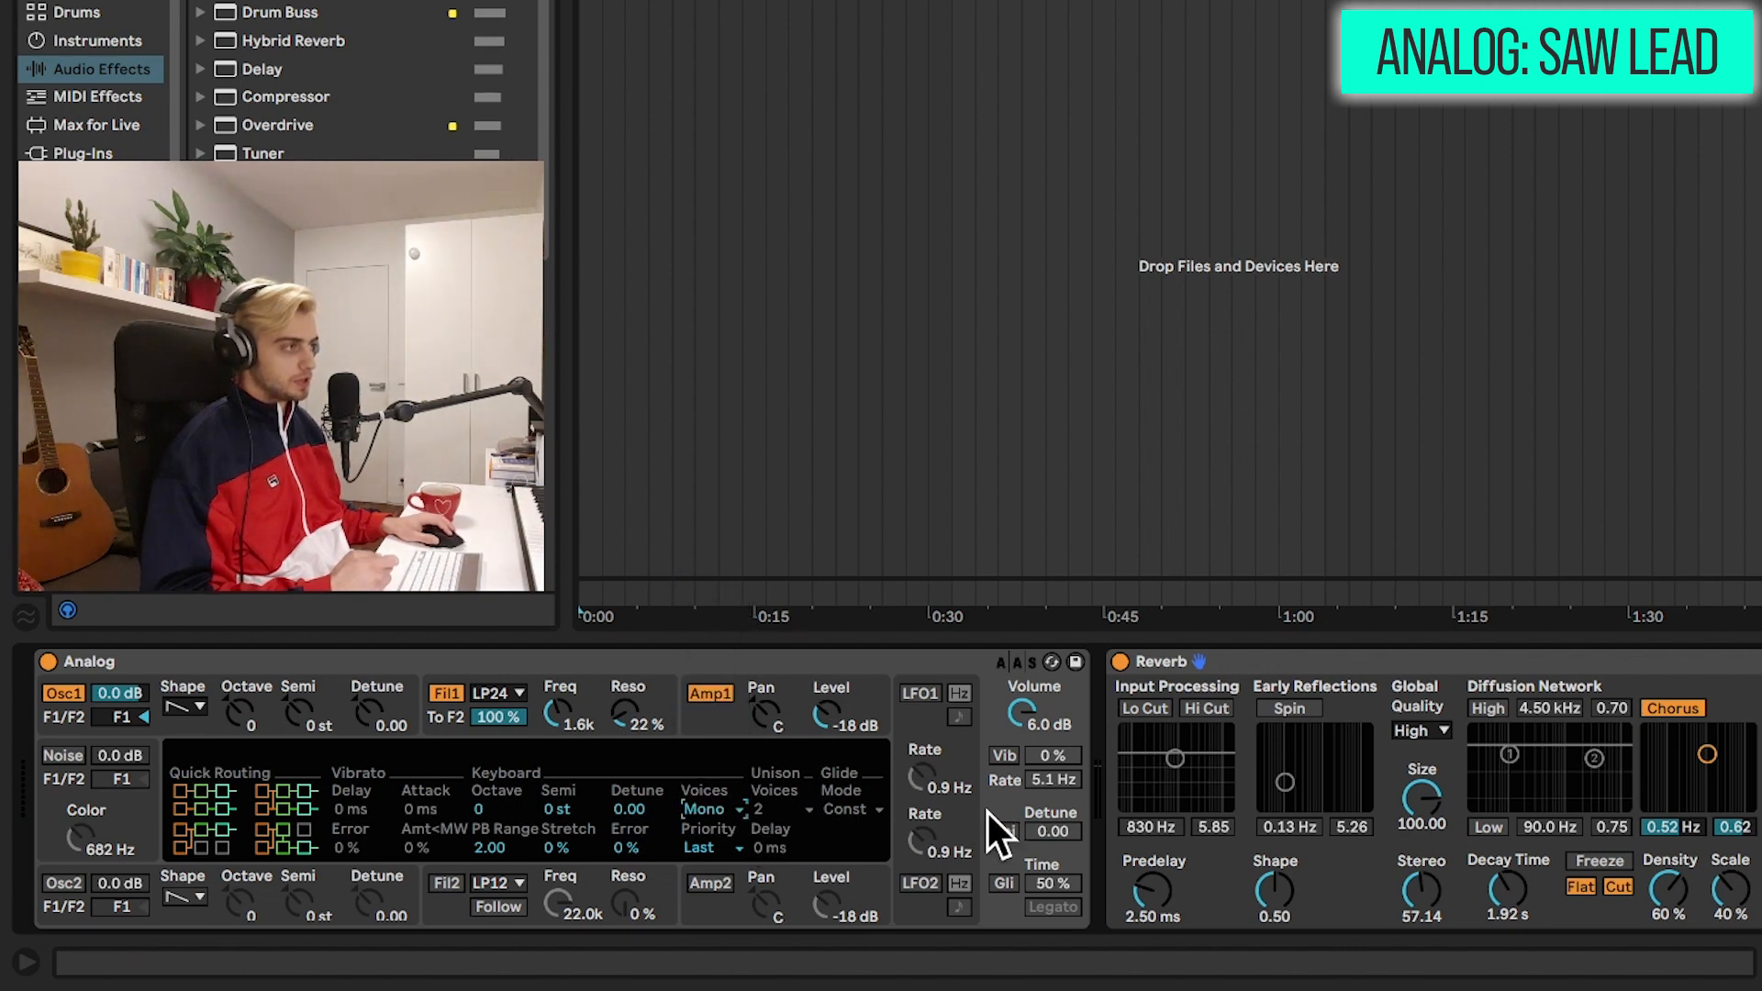
left_click(695, 737)
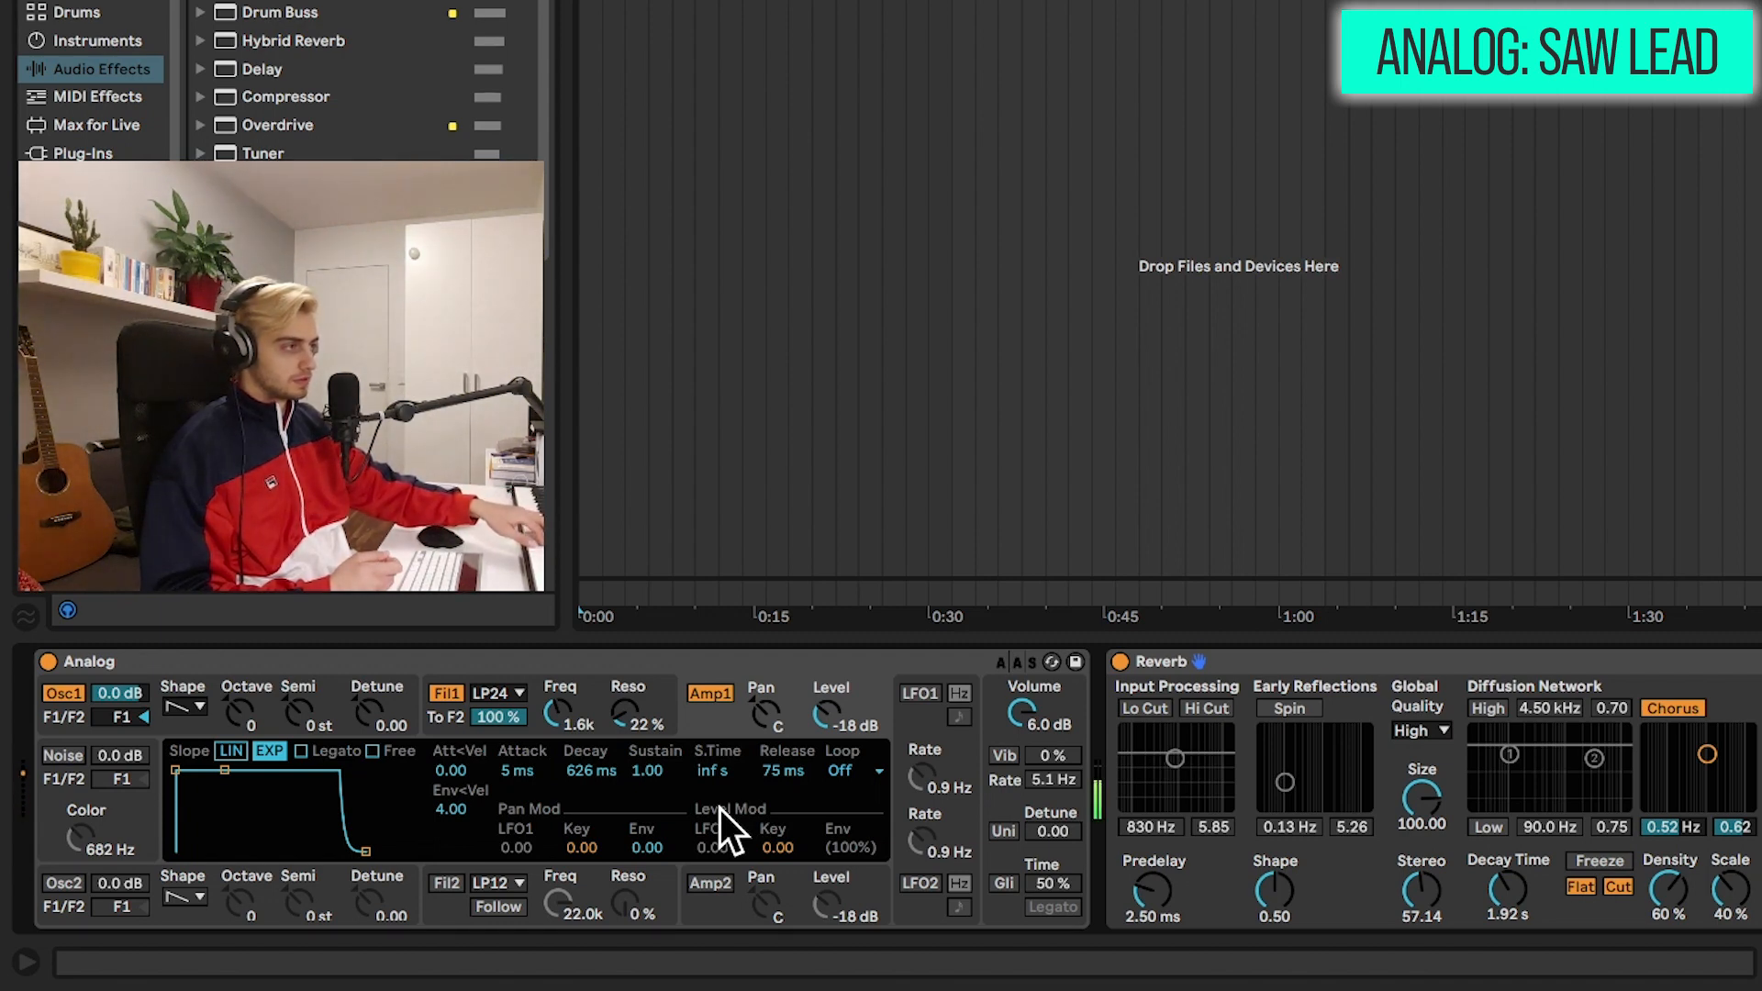
left_click_drag(556, 714, 556, 721)
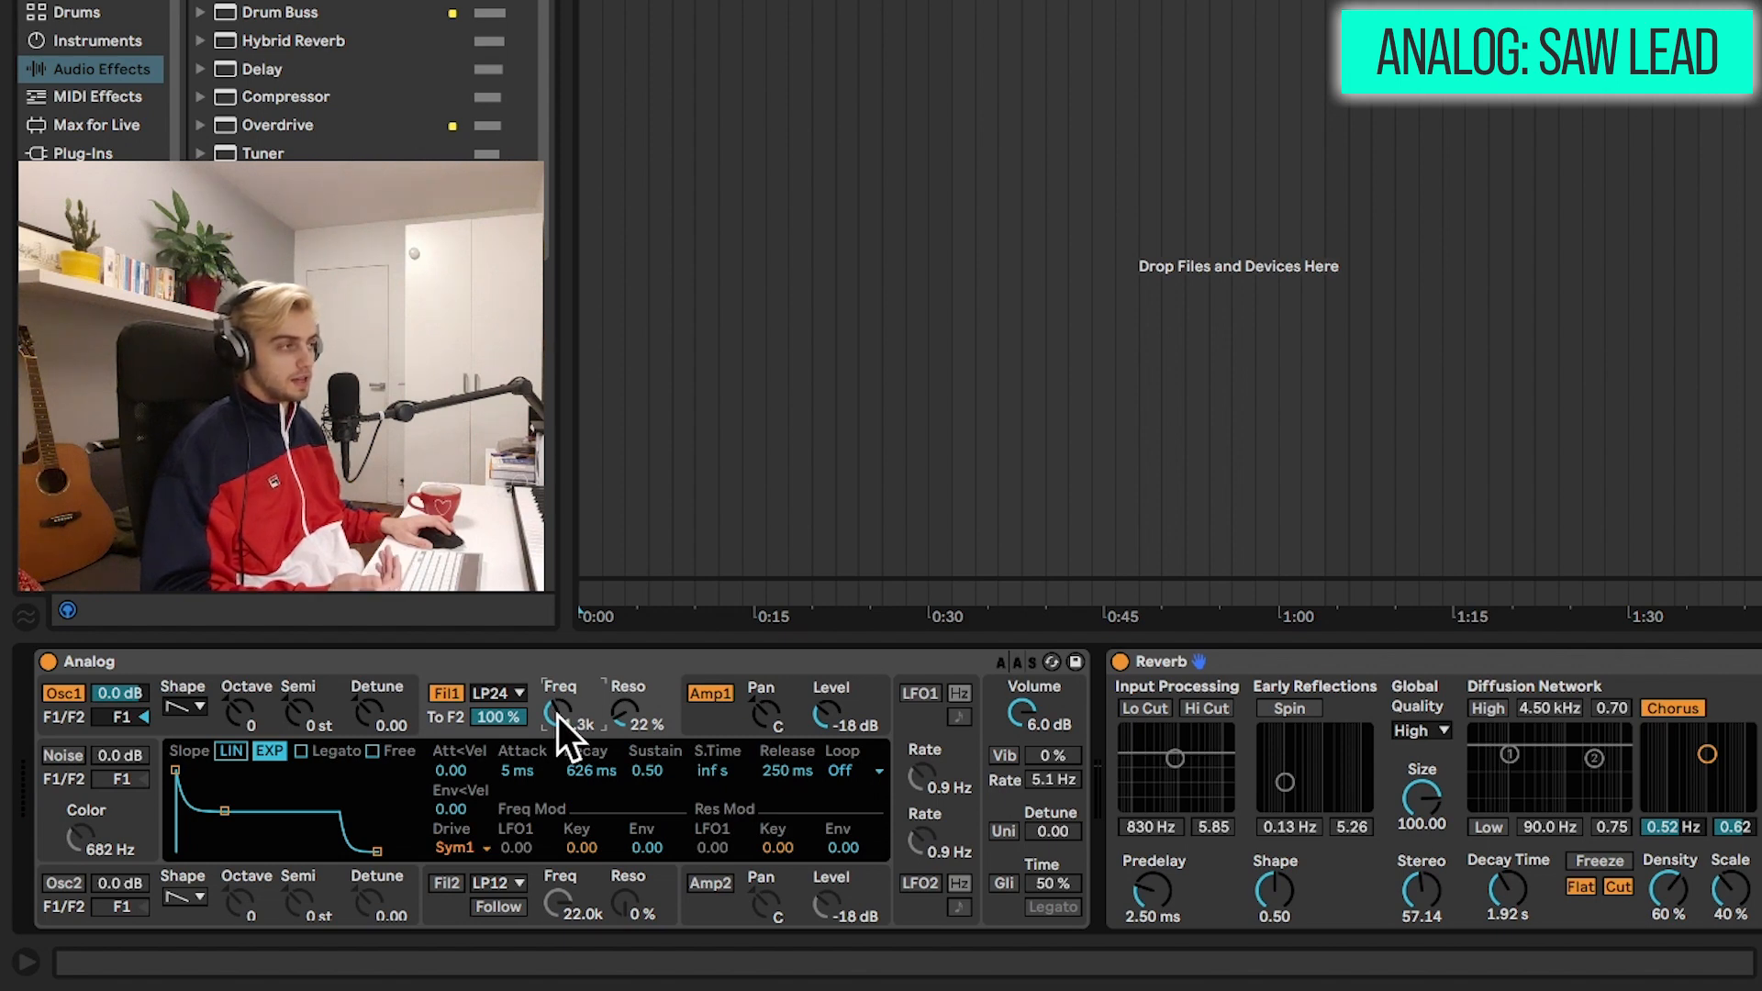
Step: Shape filter 1 for a saw bass with a 96 Hz cutoff, 5.12 envelope frequency modulation and 0.00 filter envelope sustain
left_click(530, 657)
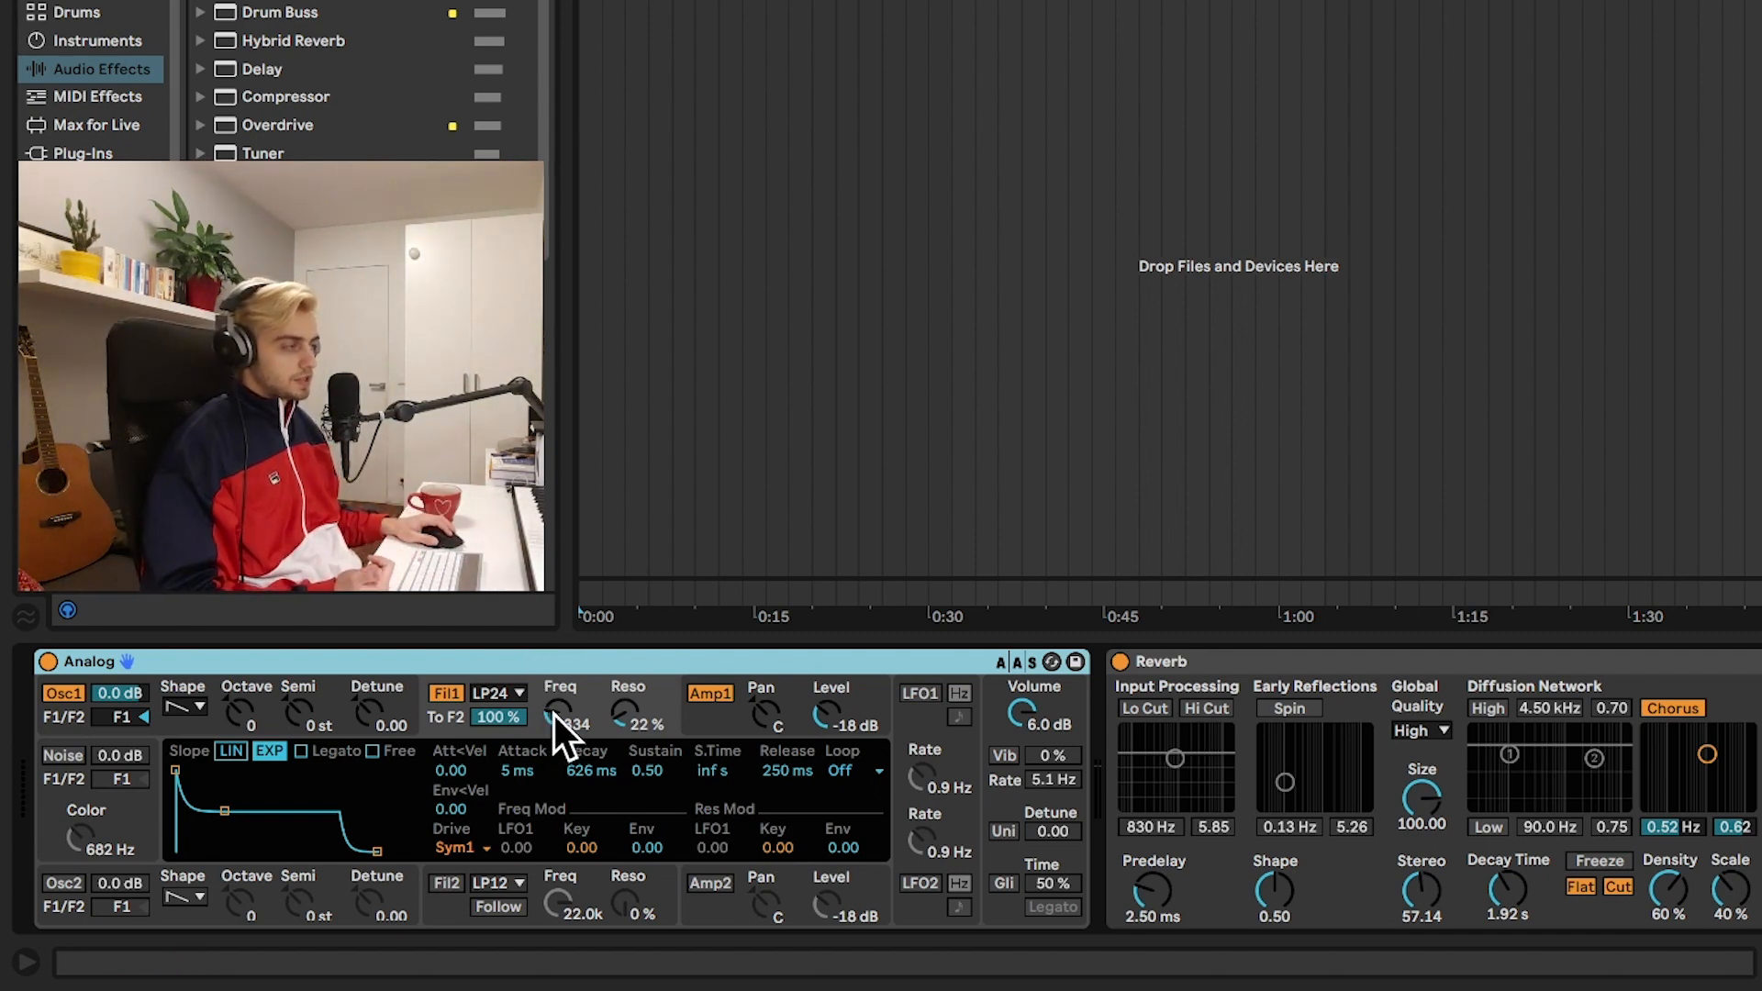
mouse_move(559, 710)
left_mouse_down()
mouse_move(559, 749)
mouse_move(580, 719)
mouse_move(565, 725)
left_mouse_up()
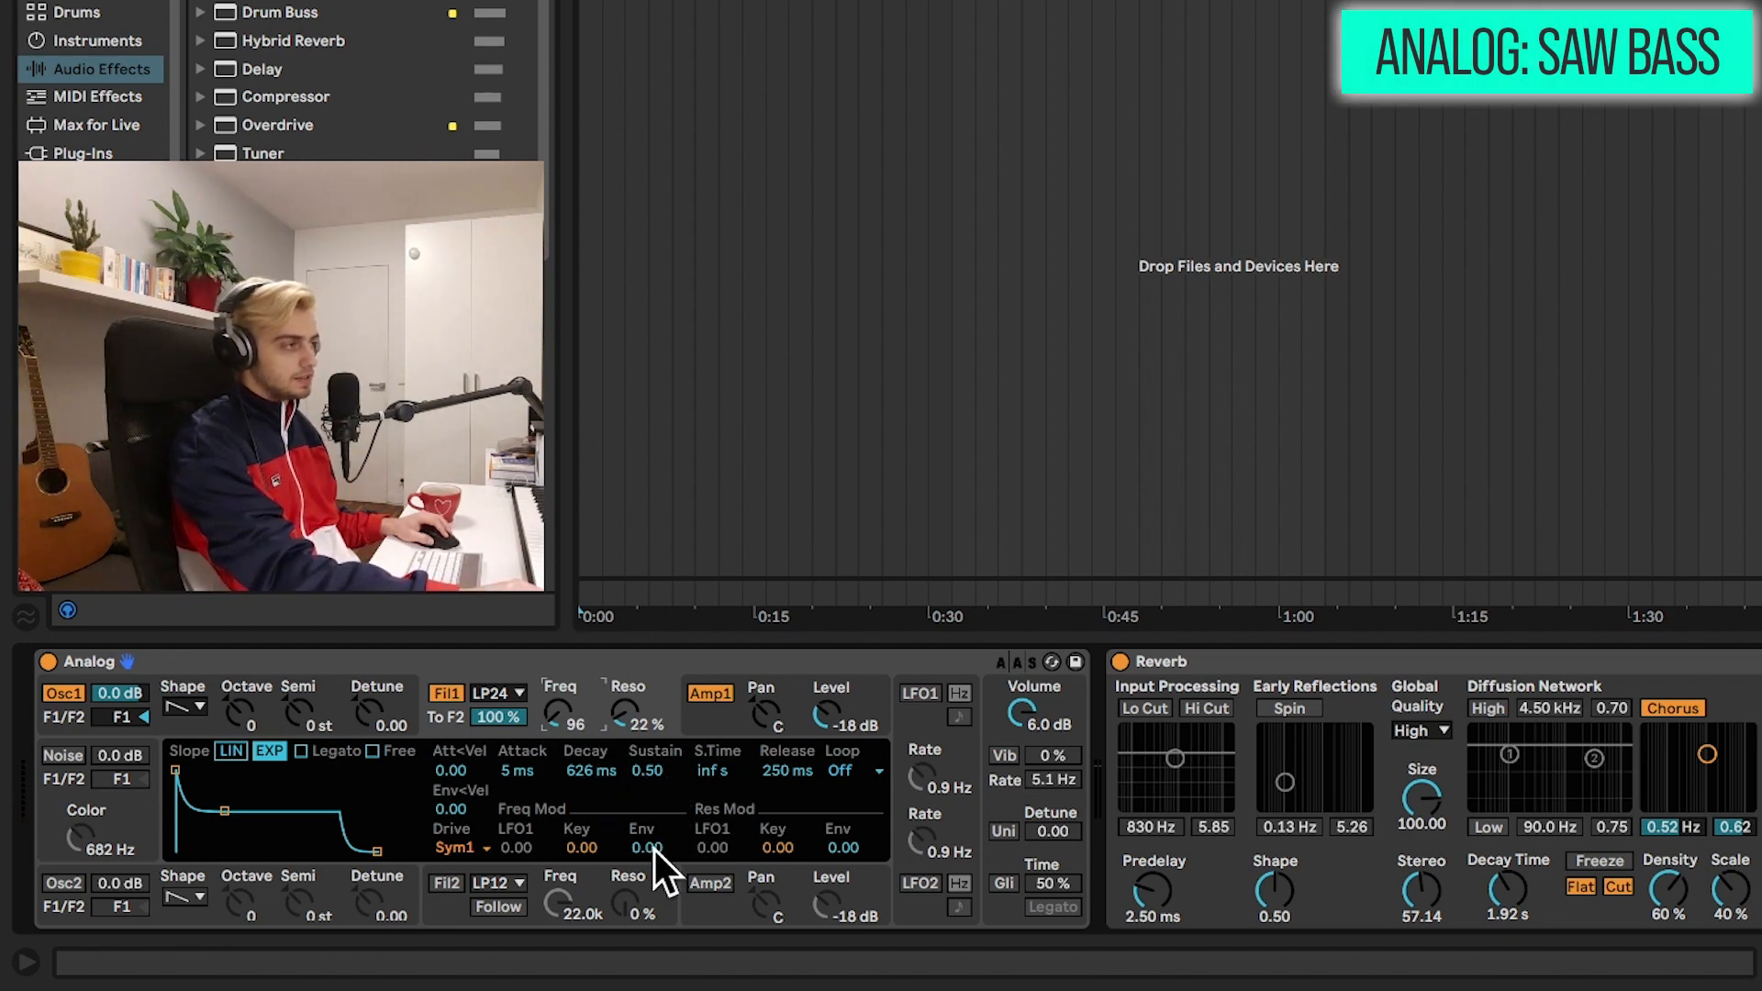
left_click_drag(647, 848, 647, 819)
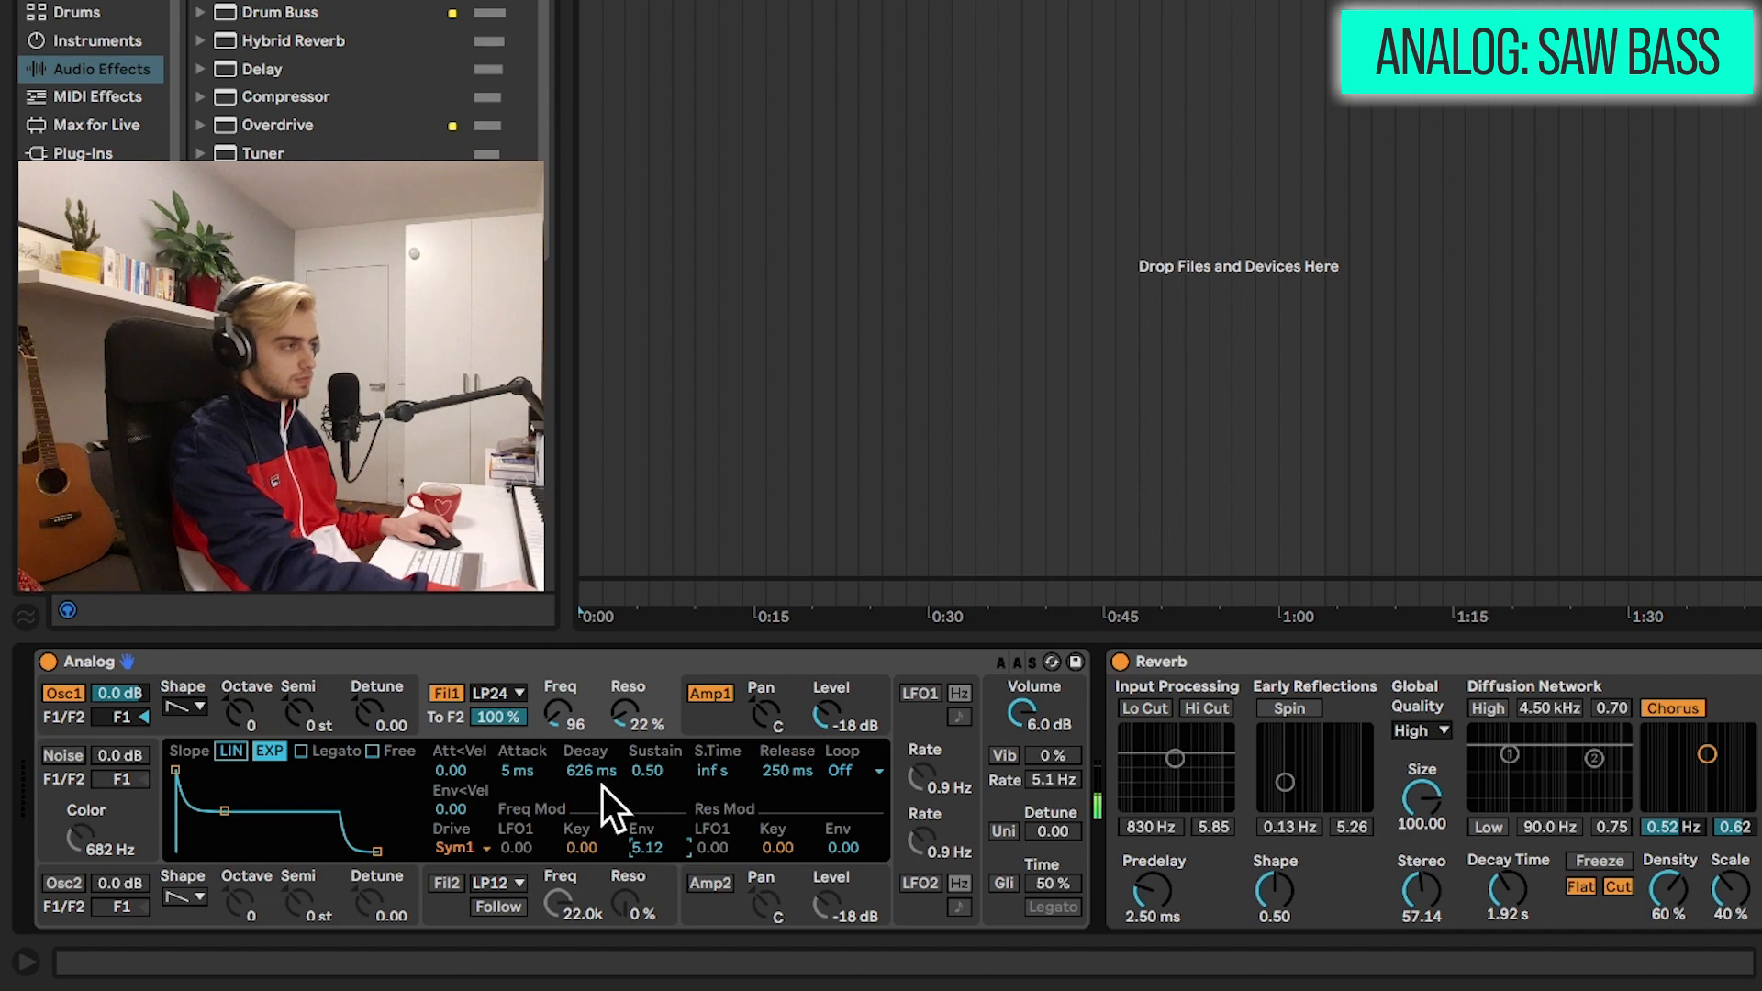
left_click_drag(653, 775, 653, 833)
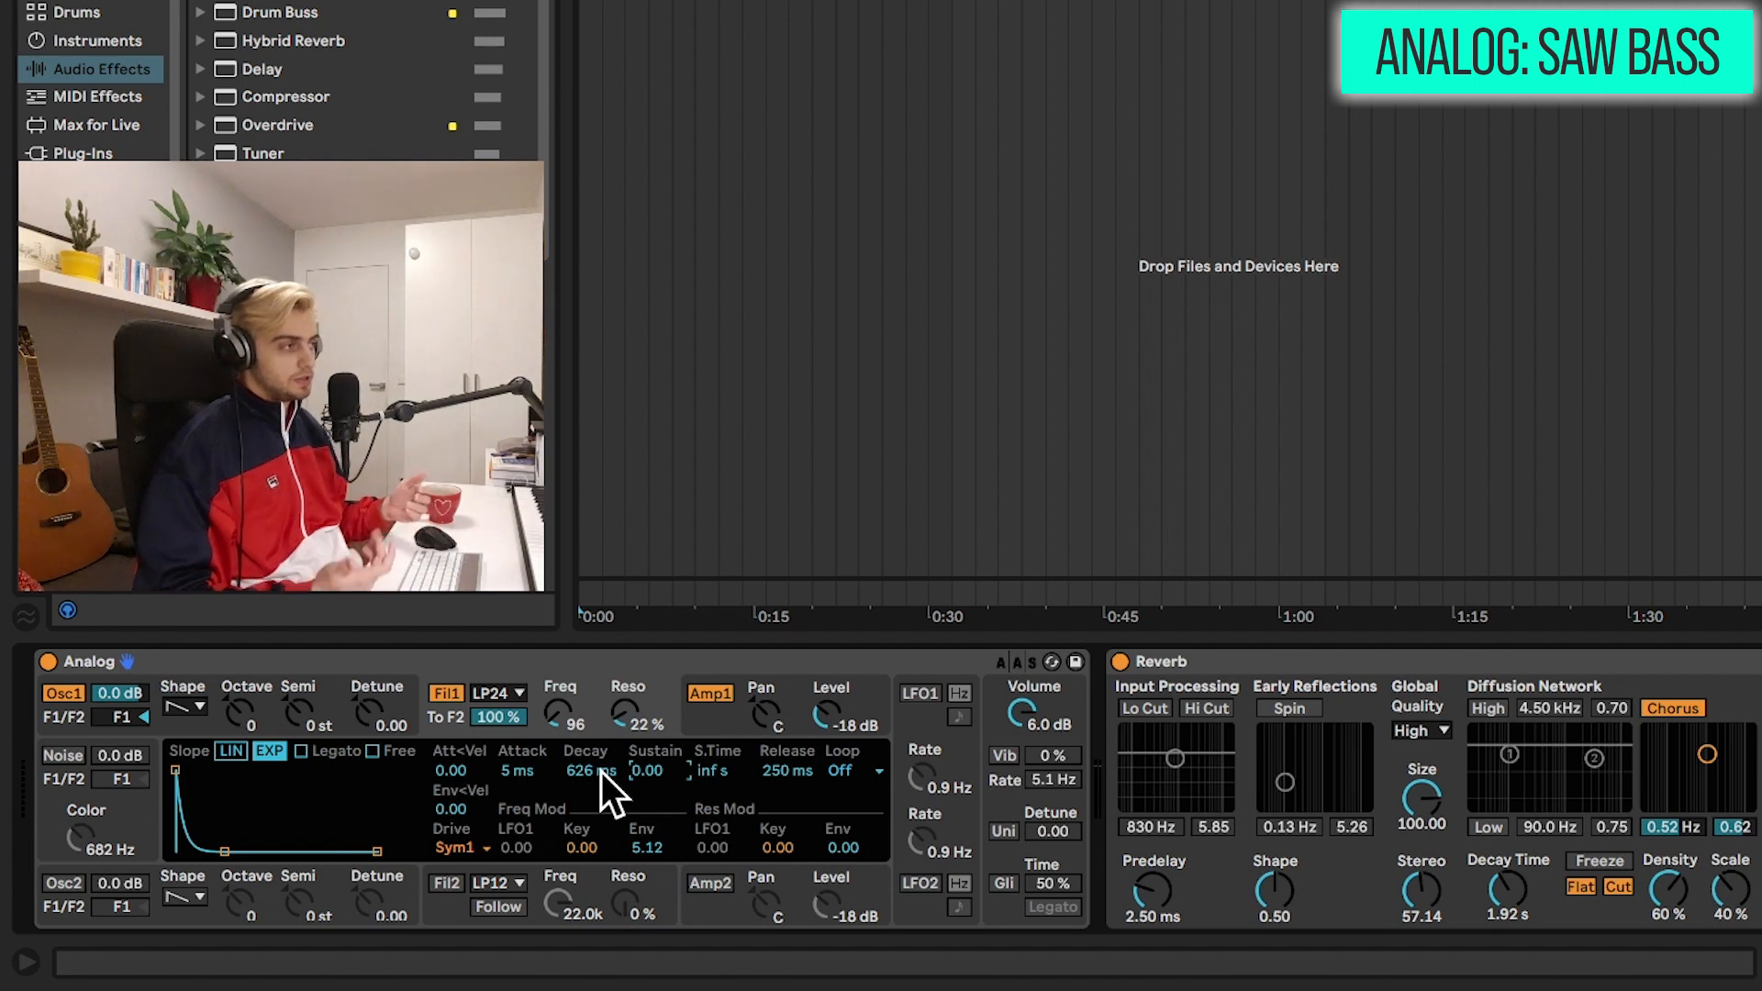
Step: Set Analog's keyboard voices to 32
left_click(1000, 804)
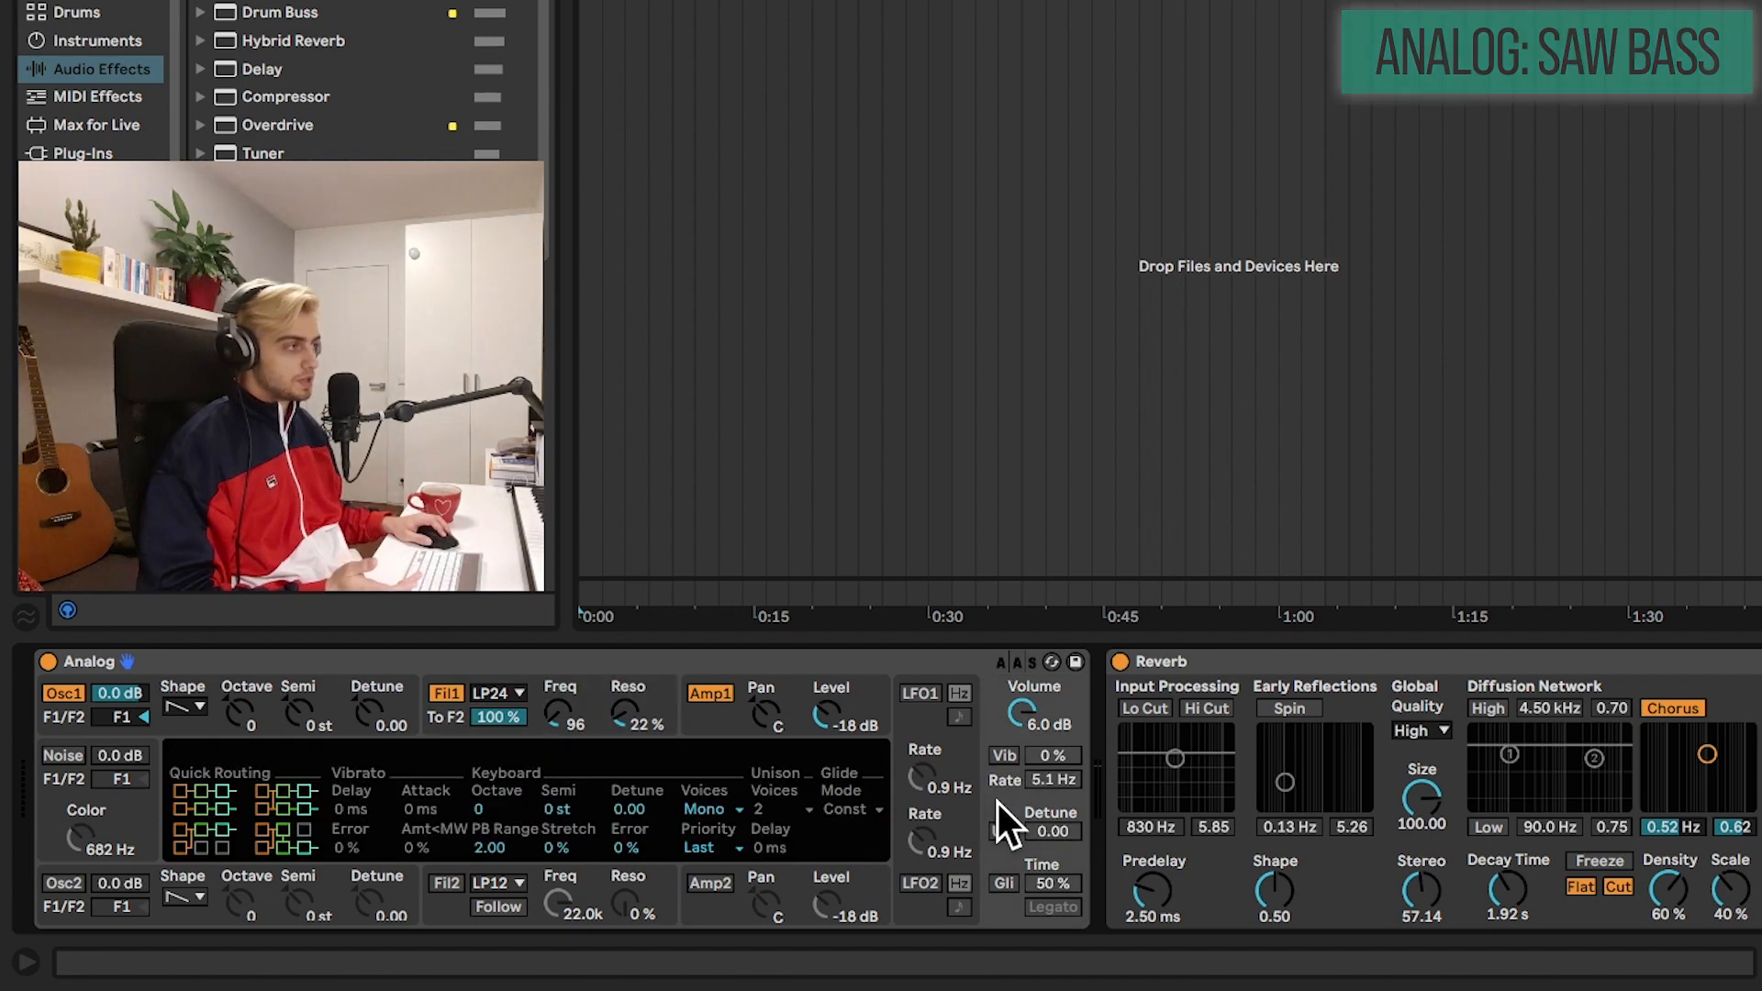
left_click(725, 809)
left_click(725, 786)
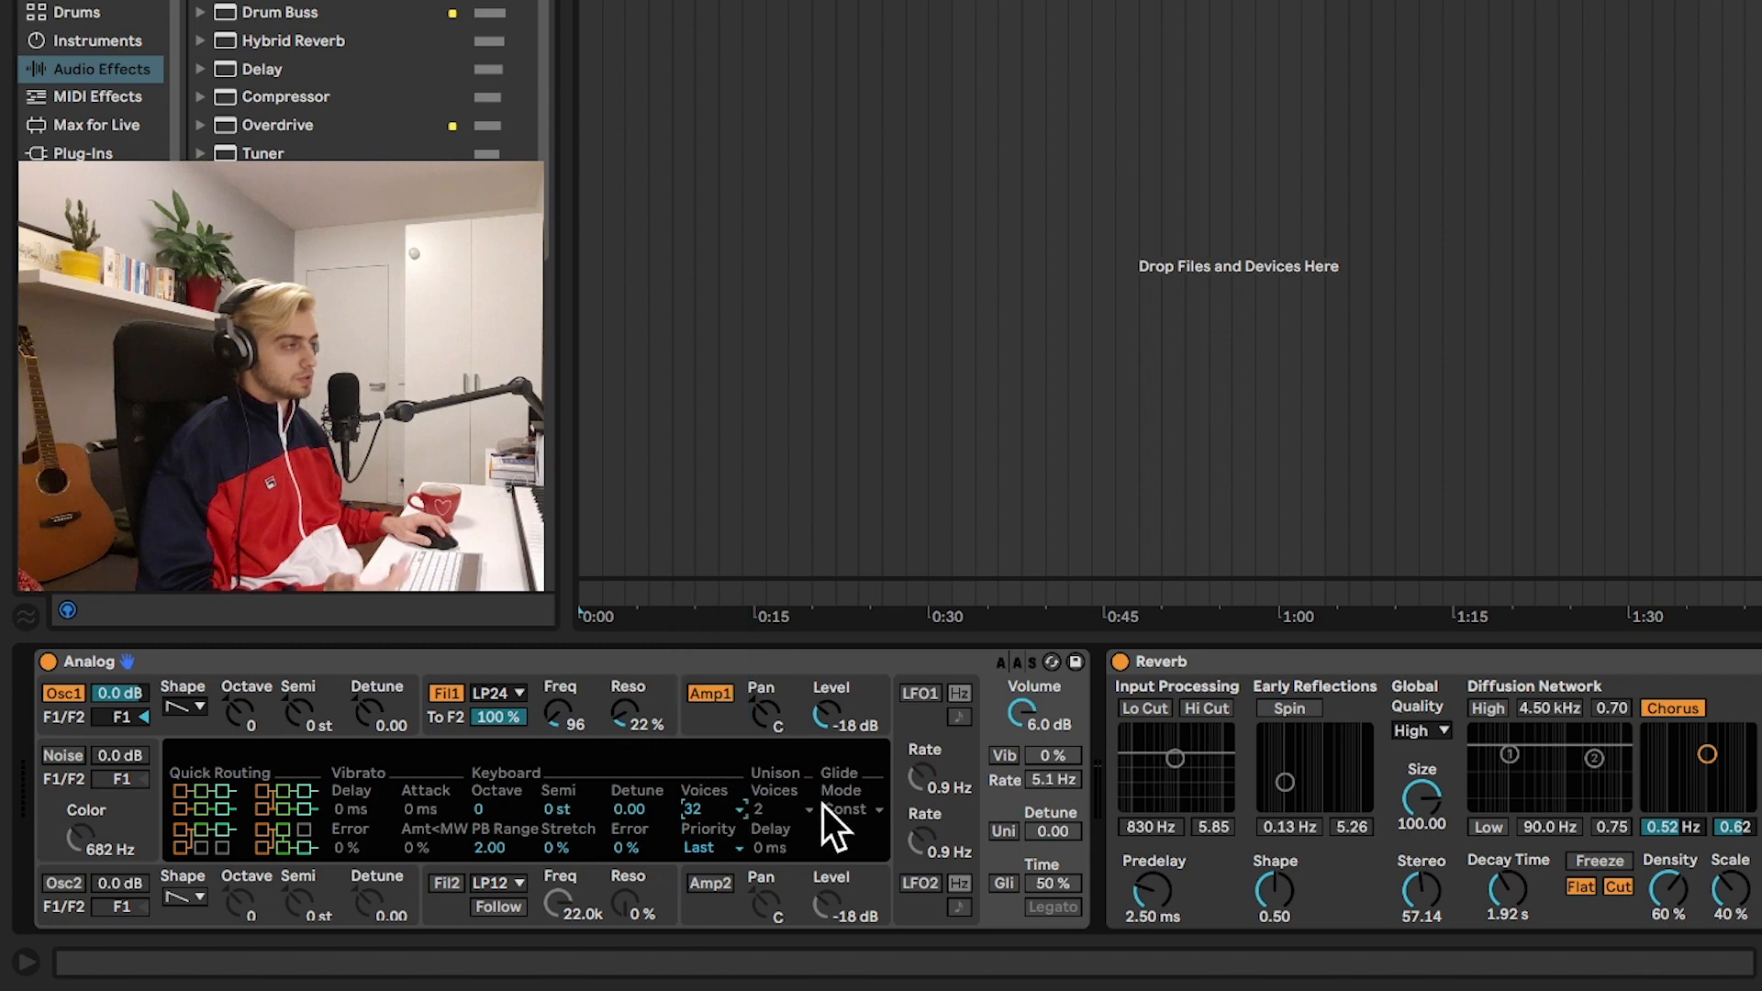
Step: Reduce filter 1's envelope frequency modulation to 2.74 and raise its cutoff frequency to 235 Hz
left_click(728, 734)
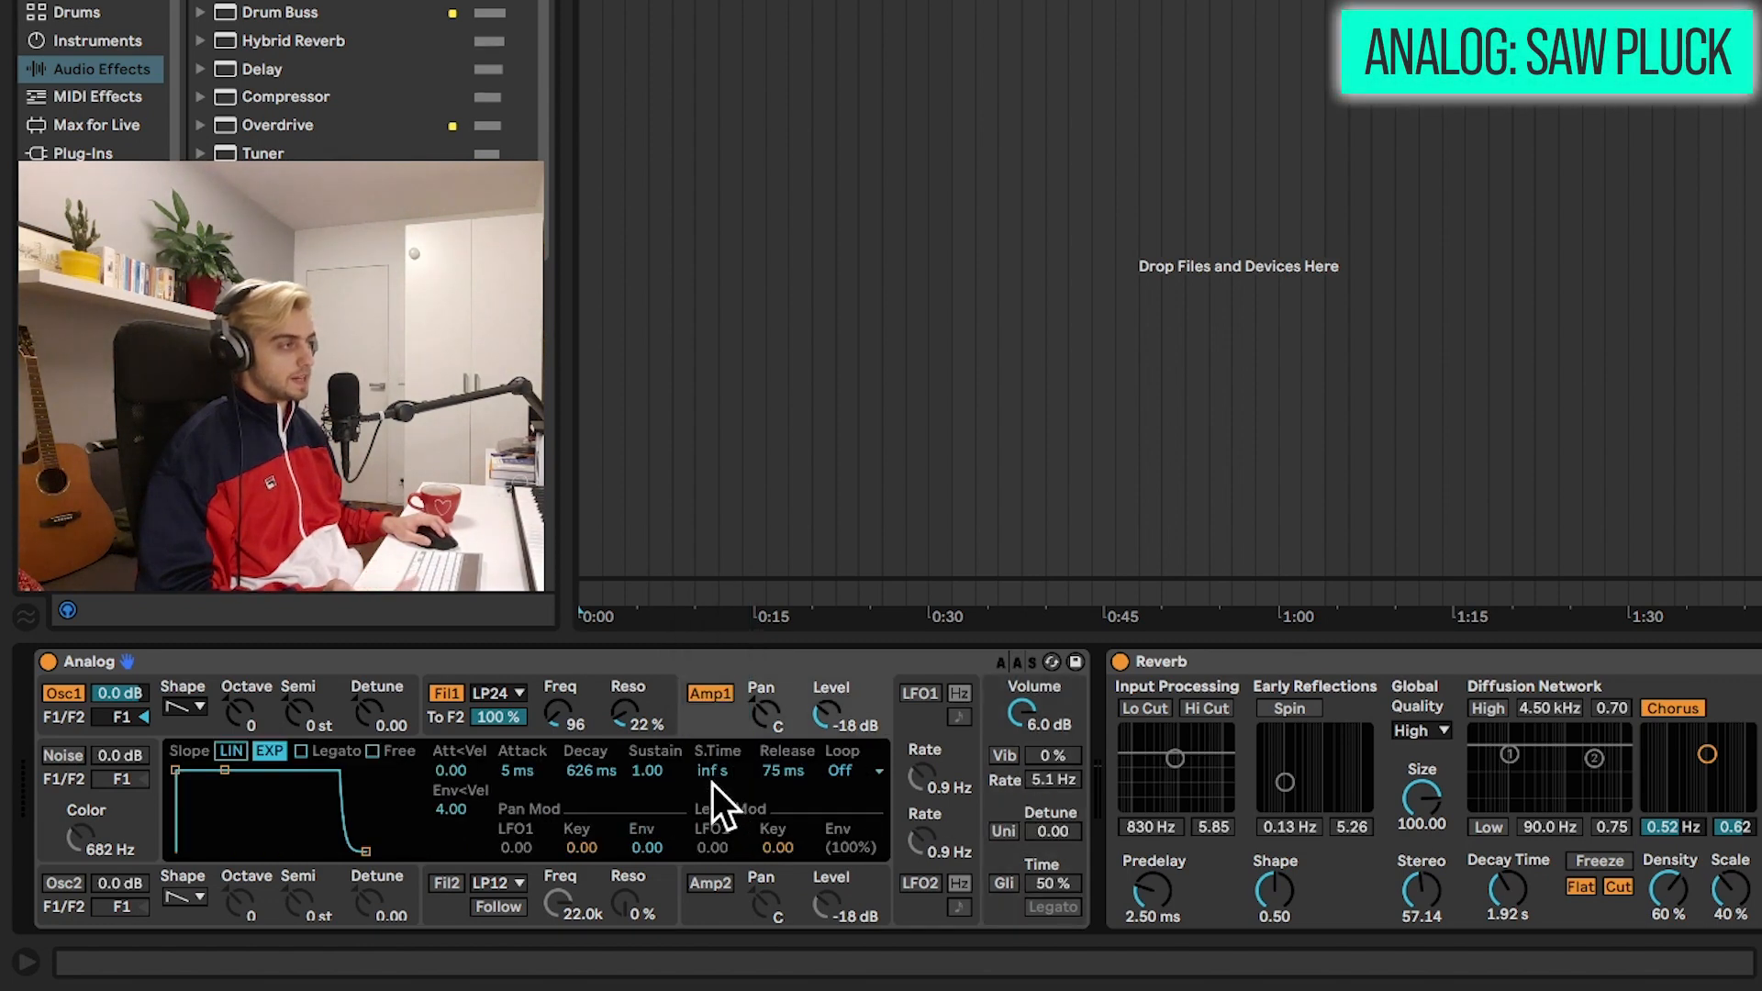
left_click(548, 690)
left_click_drag(645, 846, 645, 826)
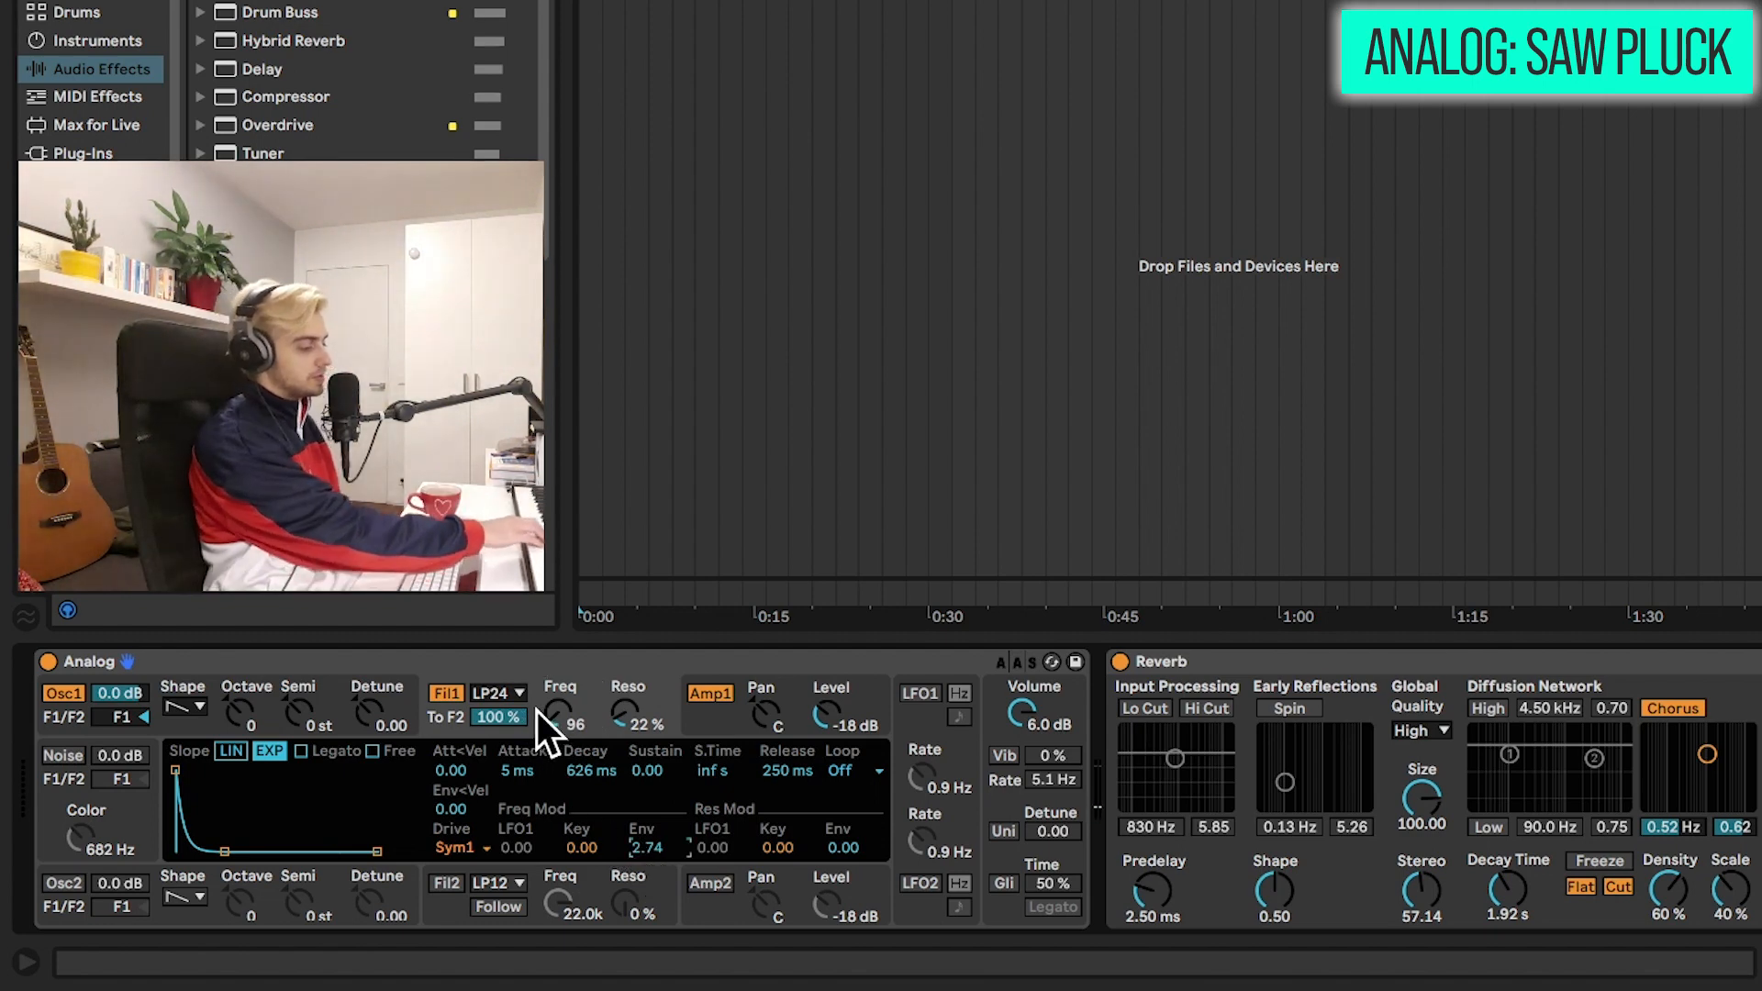
left_click_drag(537, 716, 537, 679)
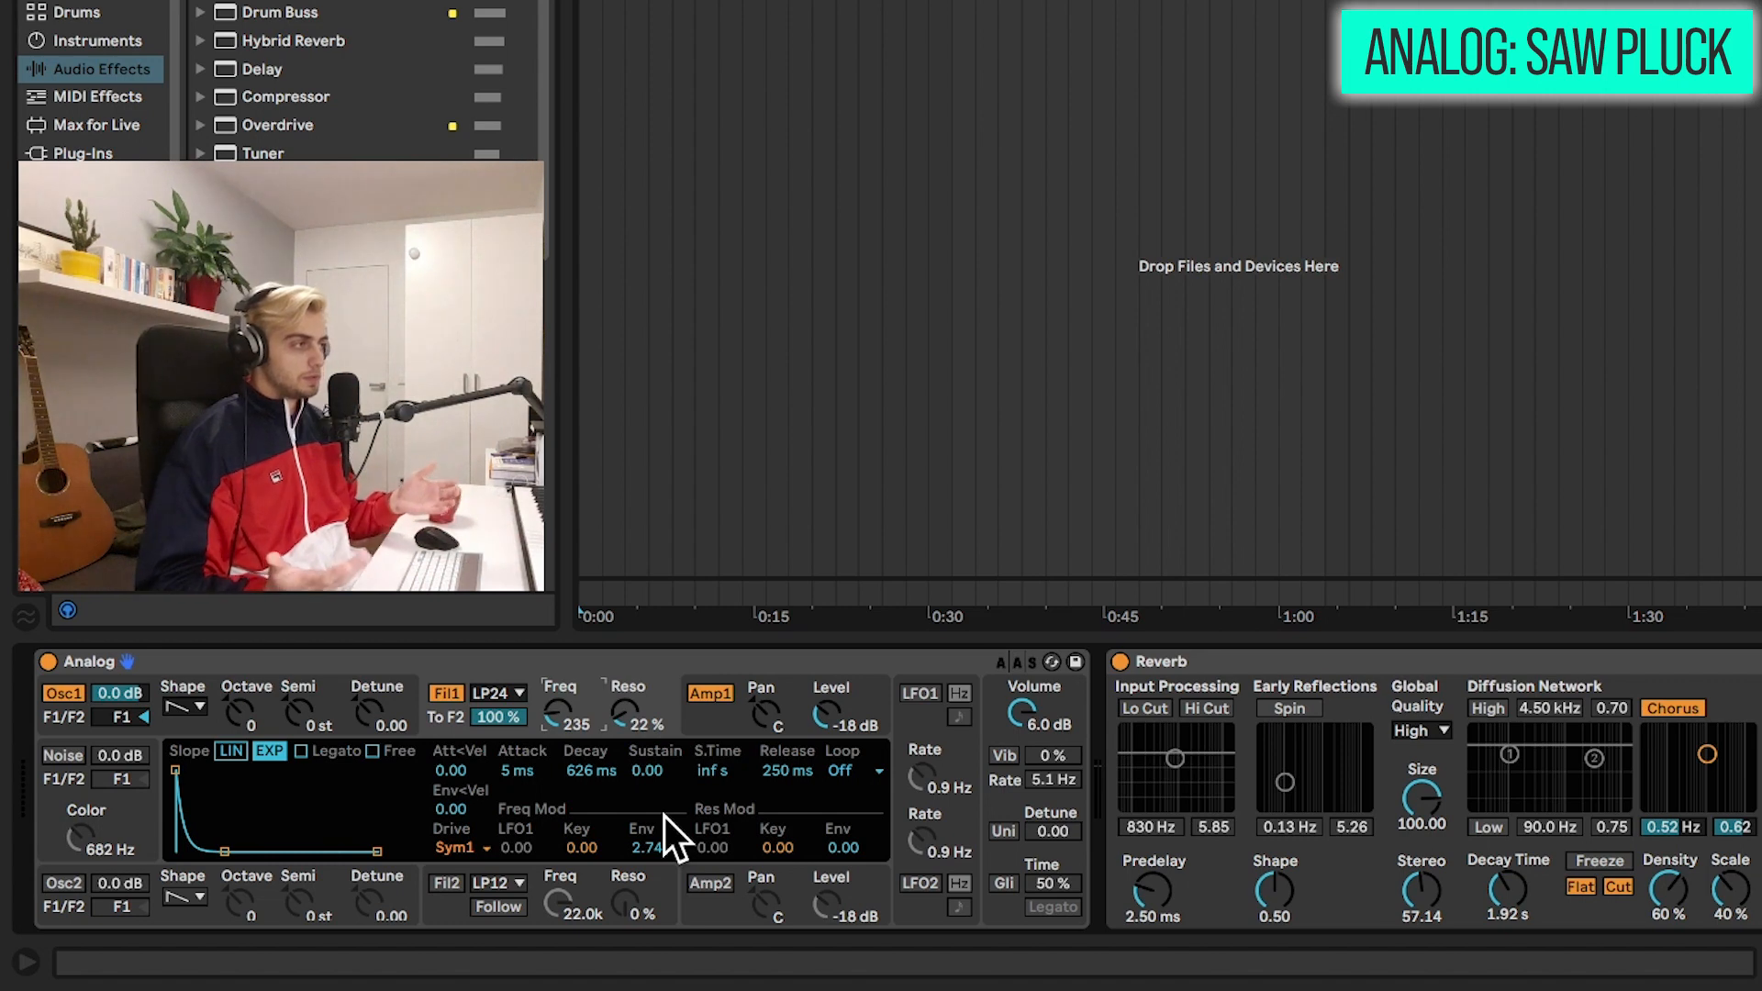
Step: Lengthen the amp 1 release to 1.94 s and set filter 1's envelope decay to 1.82 s and release to 1.11 s
left_click(1014, 798)
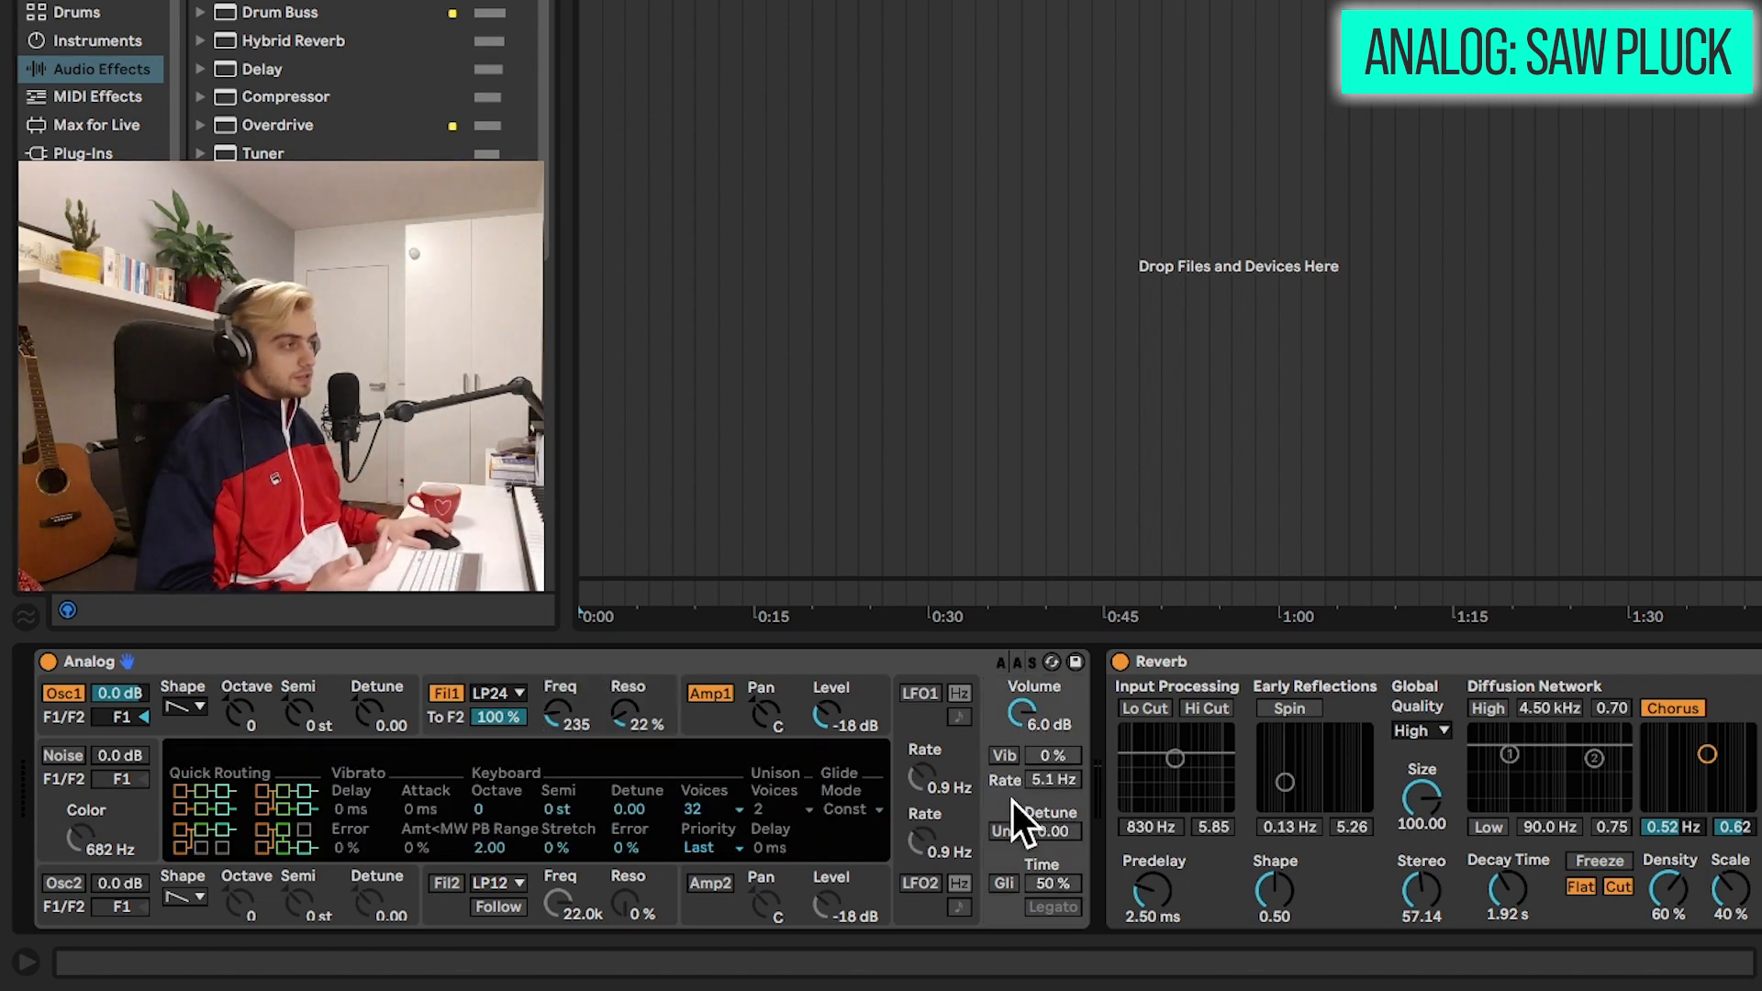
left_click(712, 805)
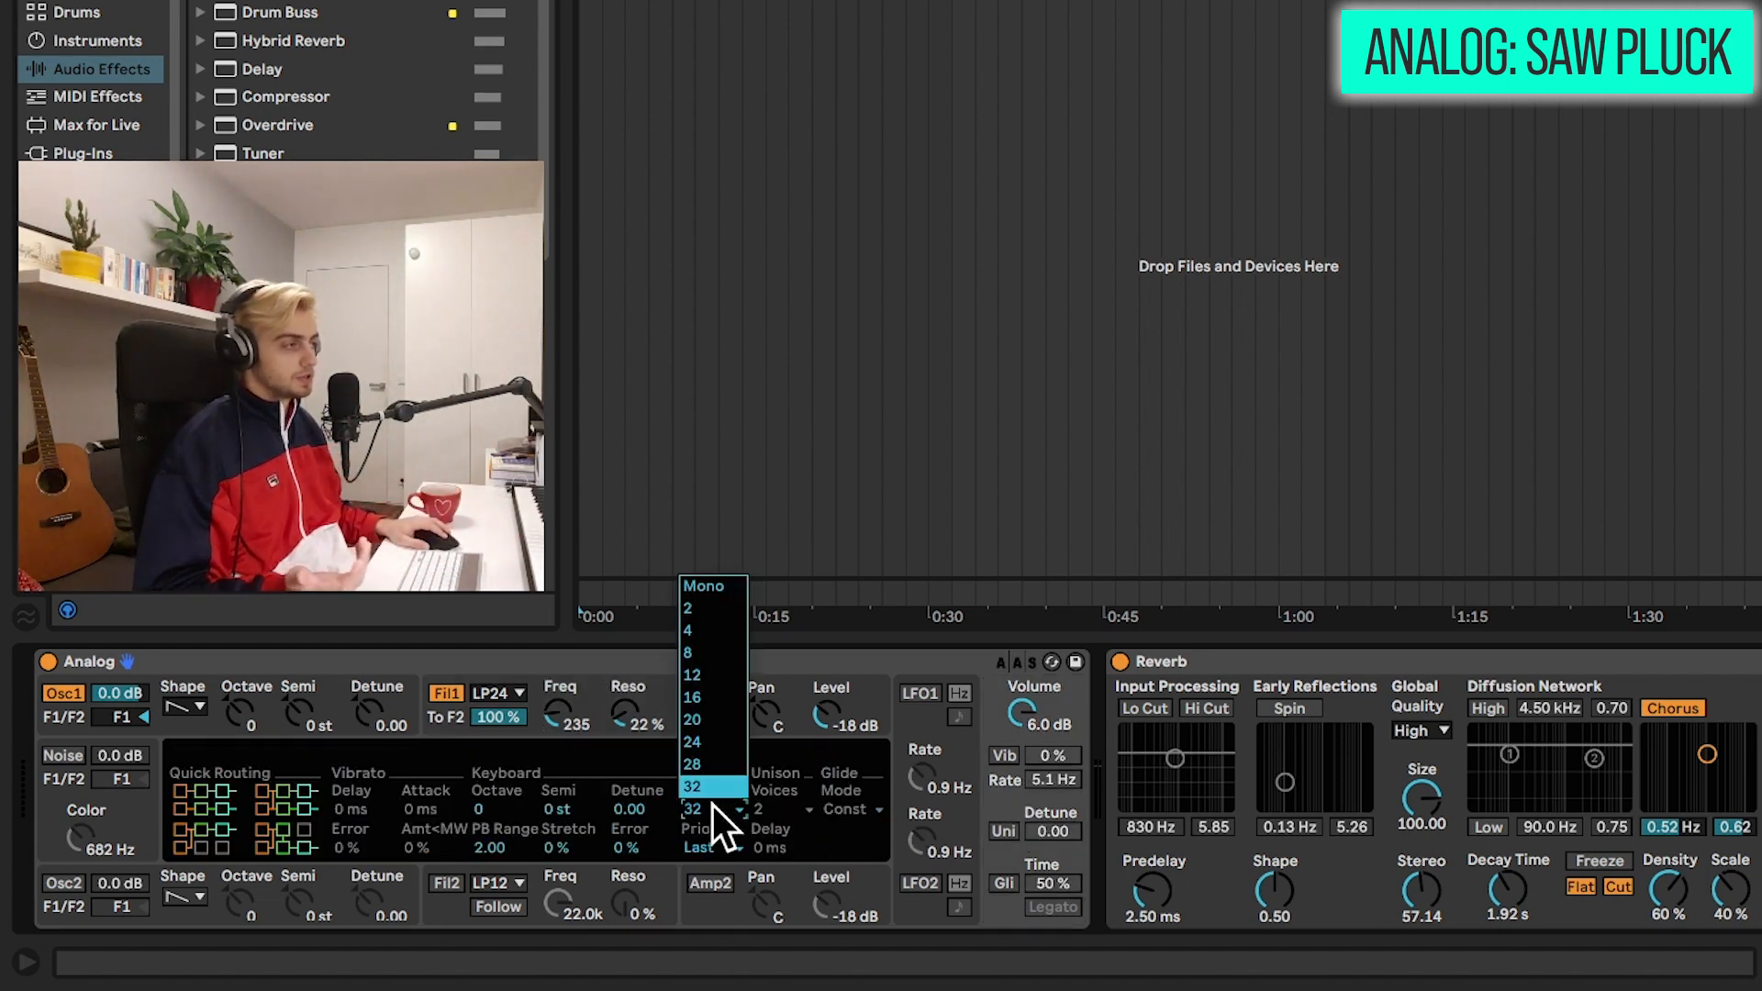
left_click(713, 806)
left_click(714, 705)
left_click(446, 716)
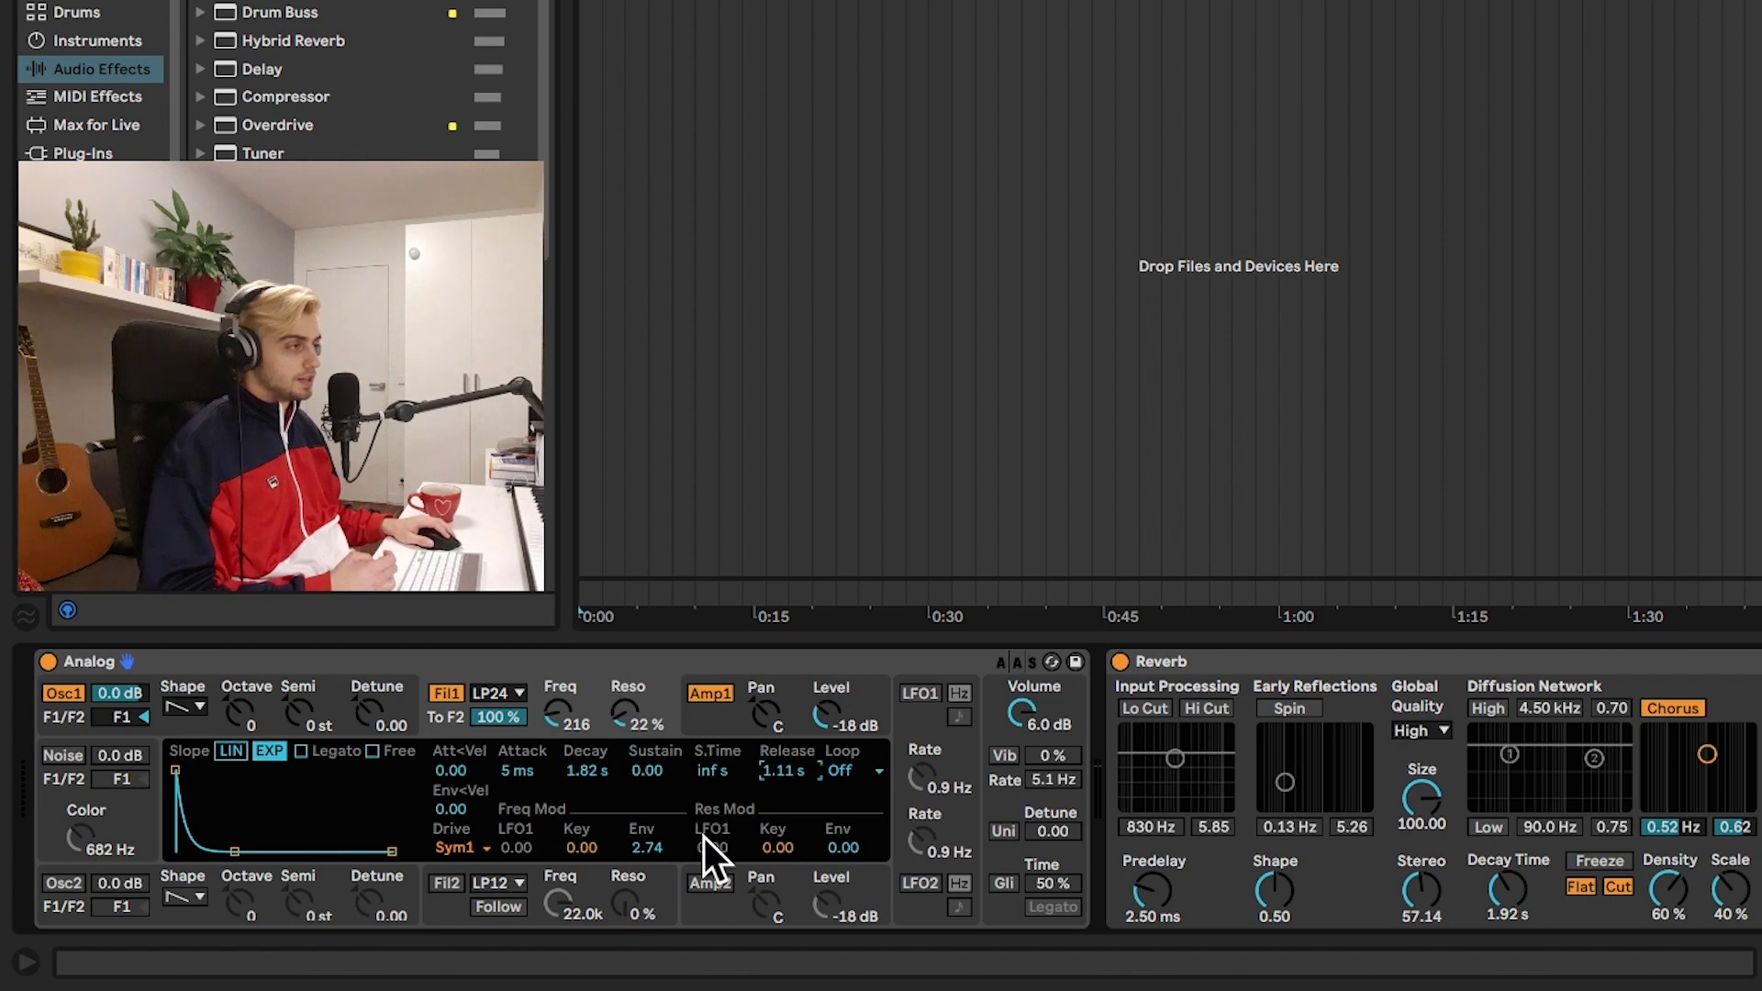
Step: Set filter 1 to Low-pass 12dB/oct with 0.00 envelope frequency modulation and a cutoff of about 1.1 kHz
left_click(657, 844)
key("Delete")
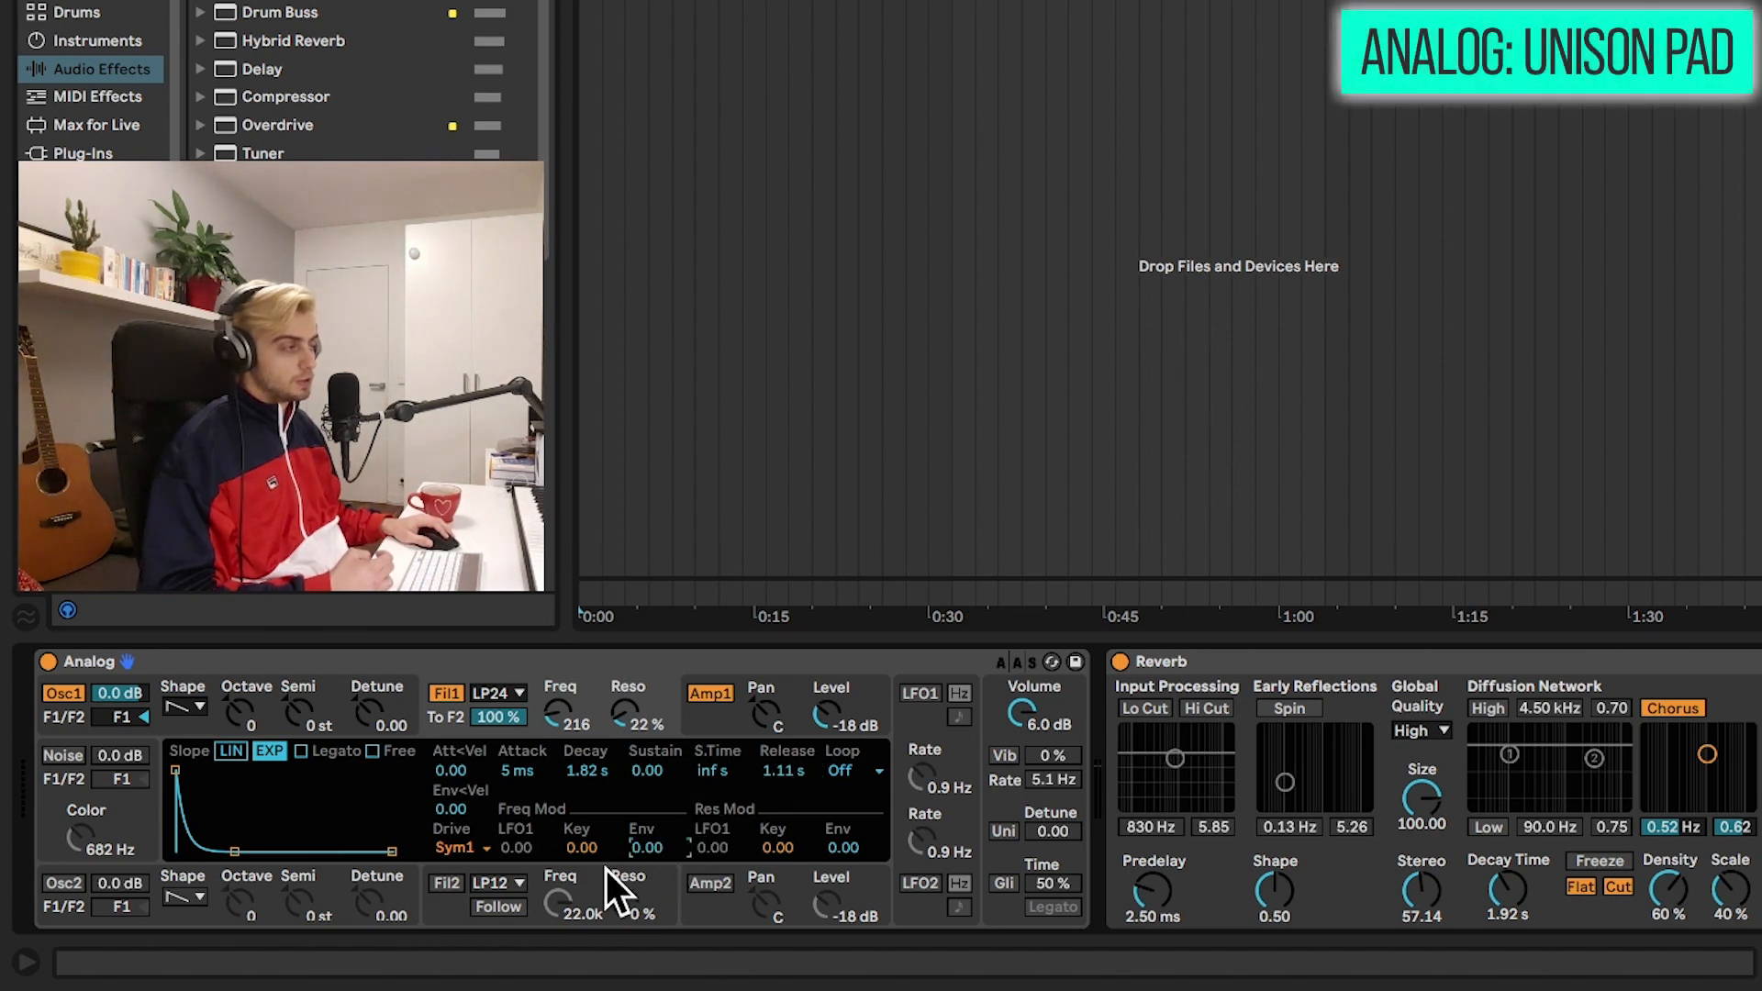
left_click(516, 696)
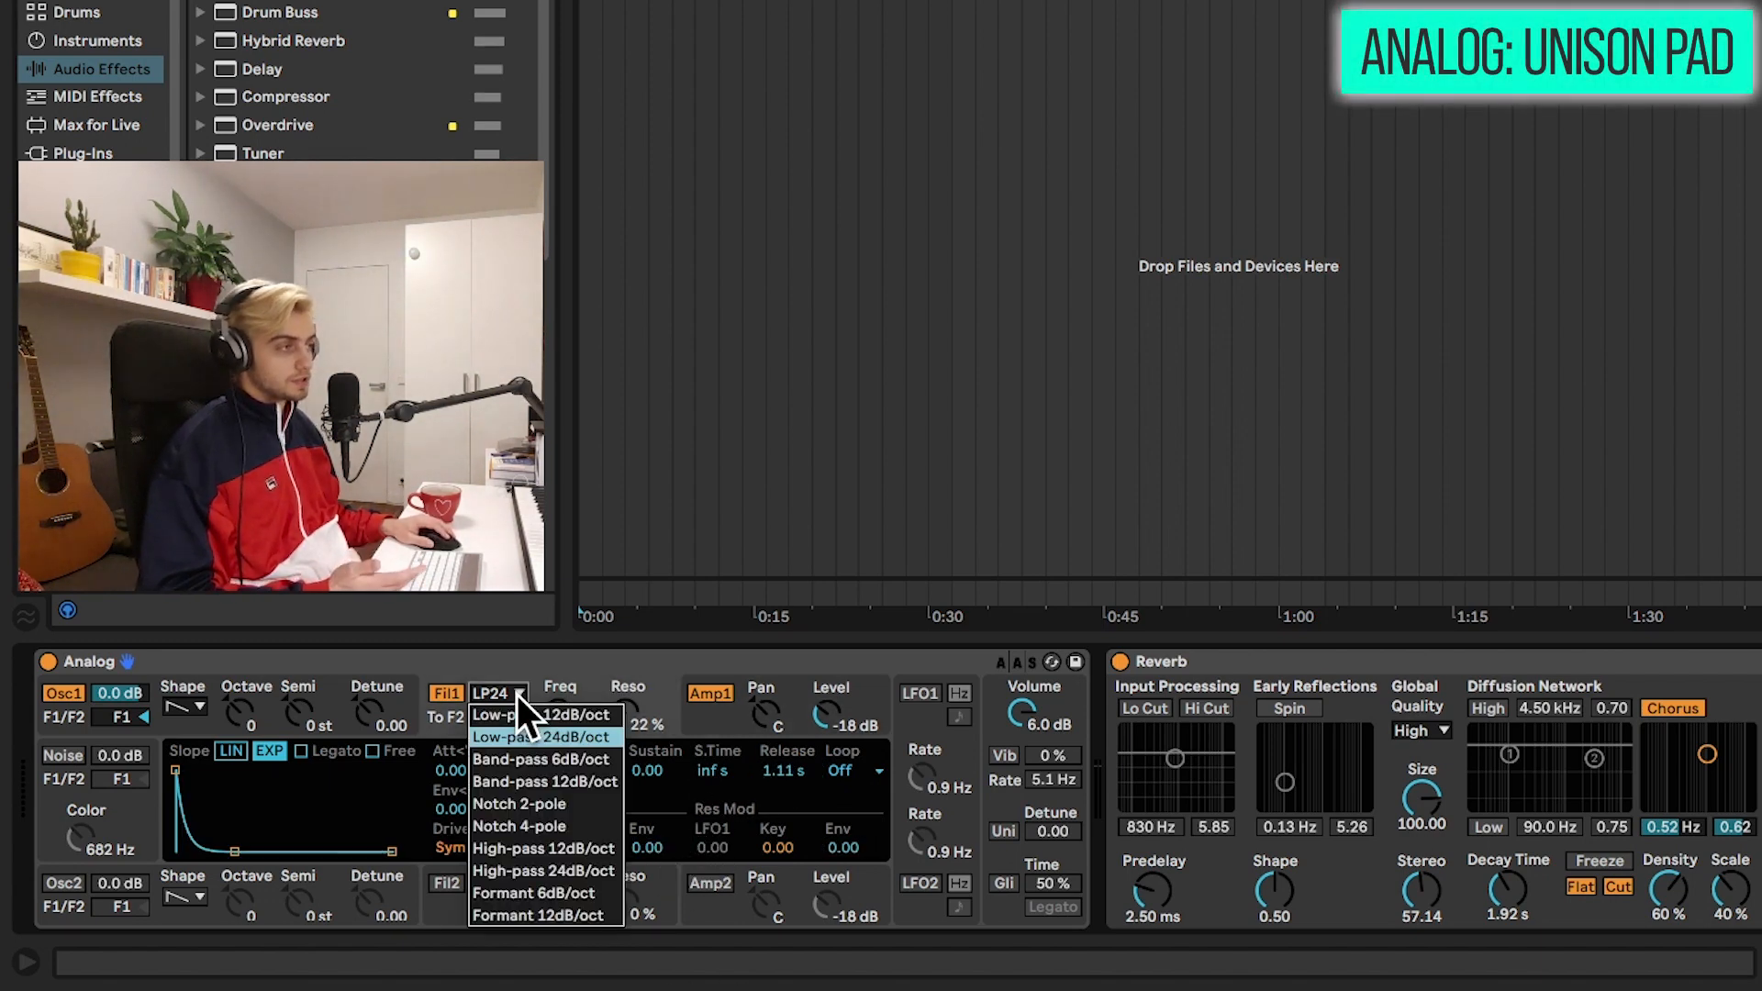
left_click(560, 717)
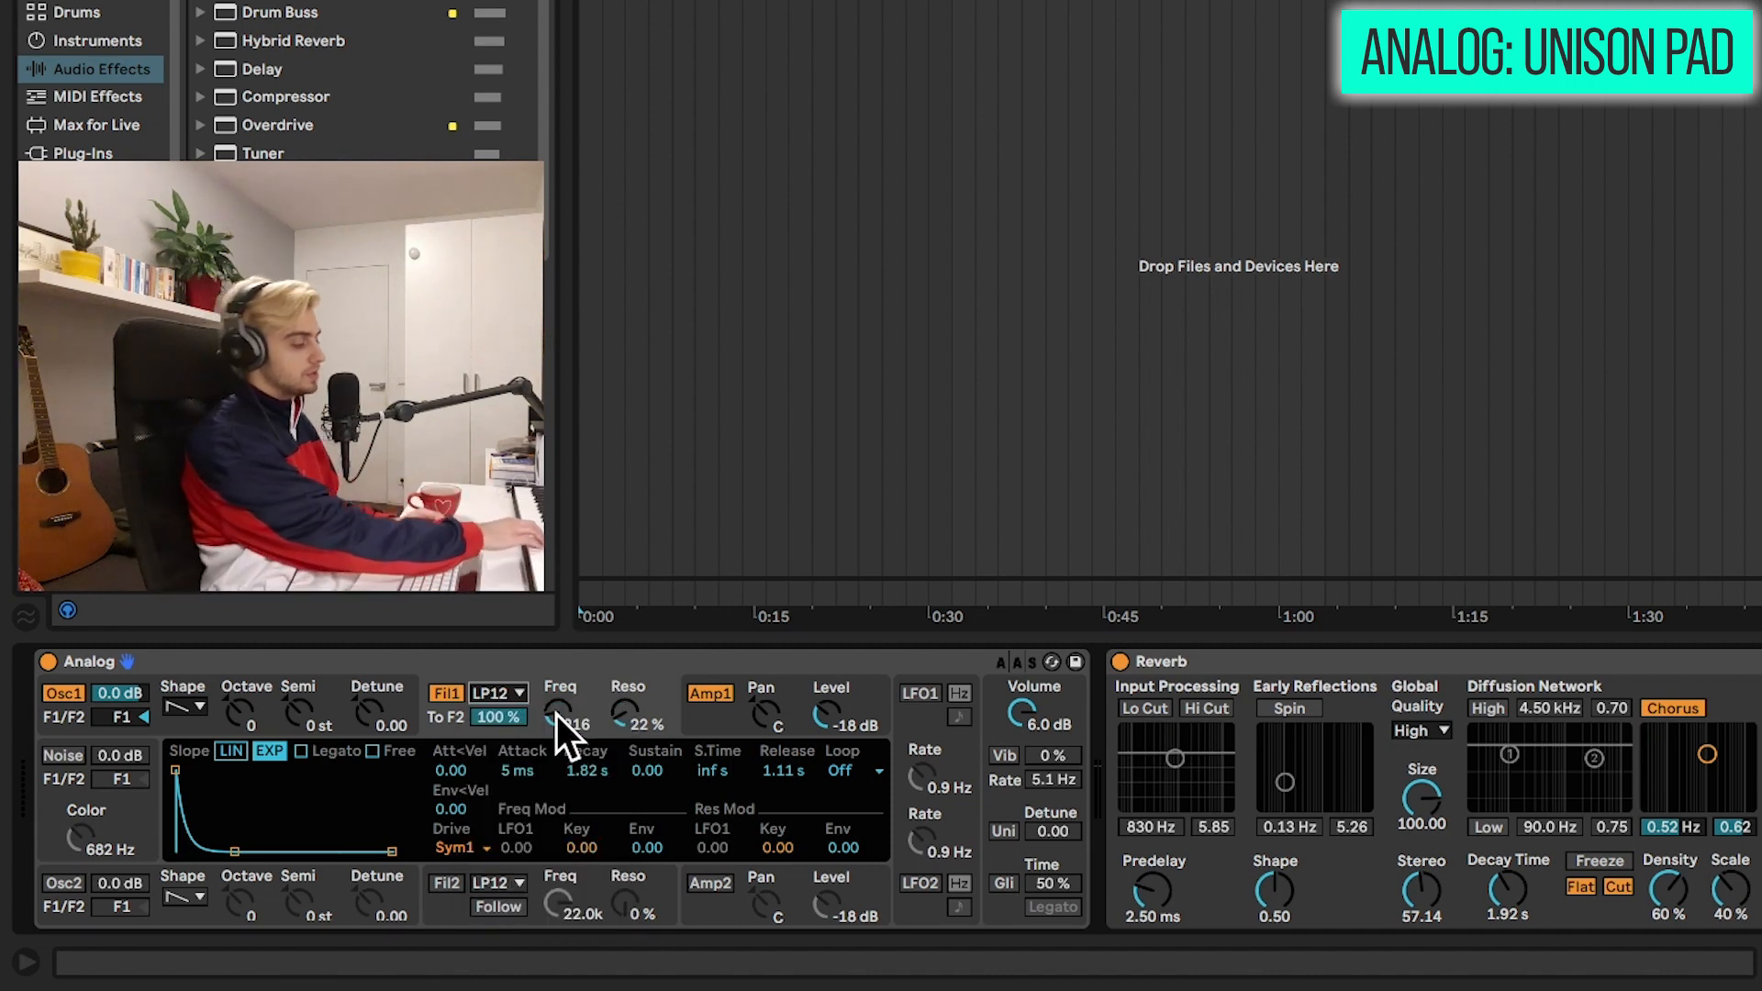
left_click_drag(556, 714, 557, 678)
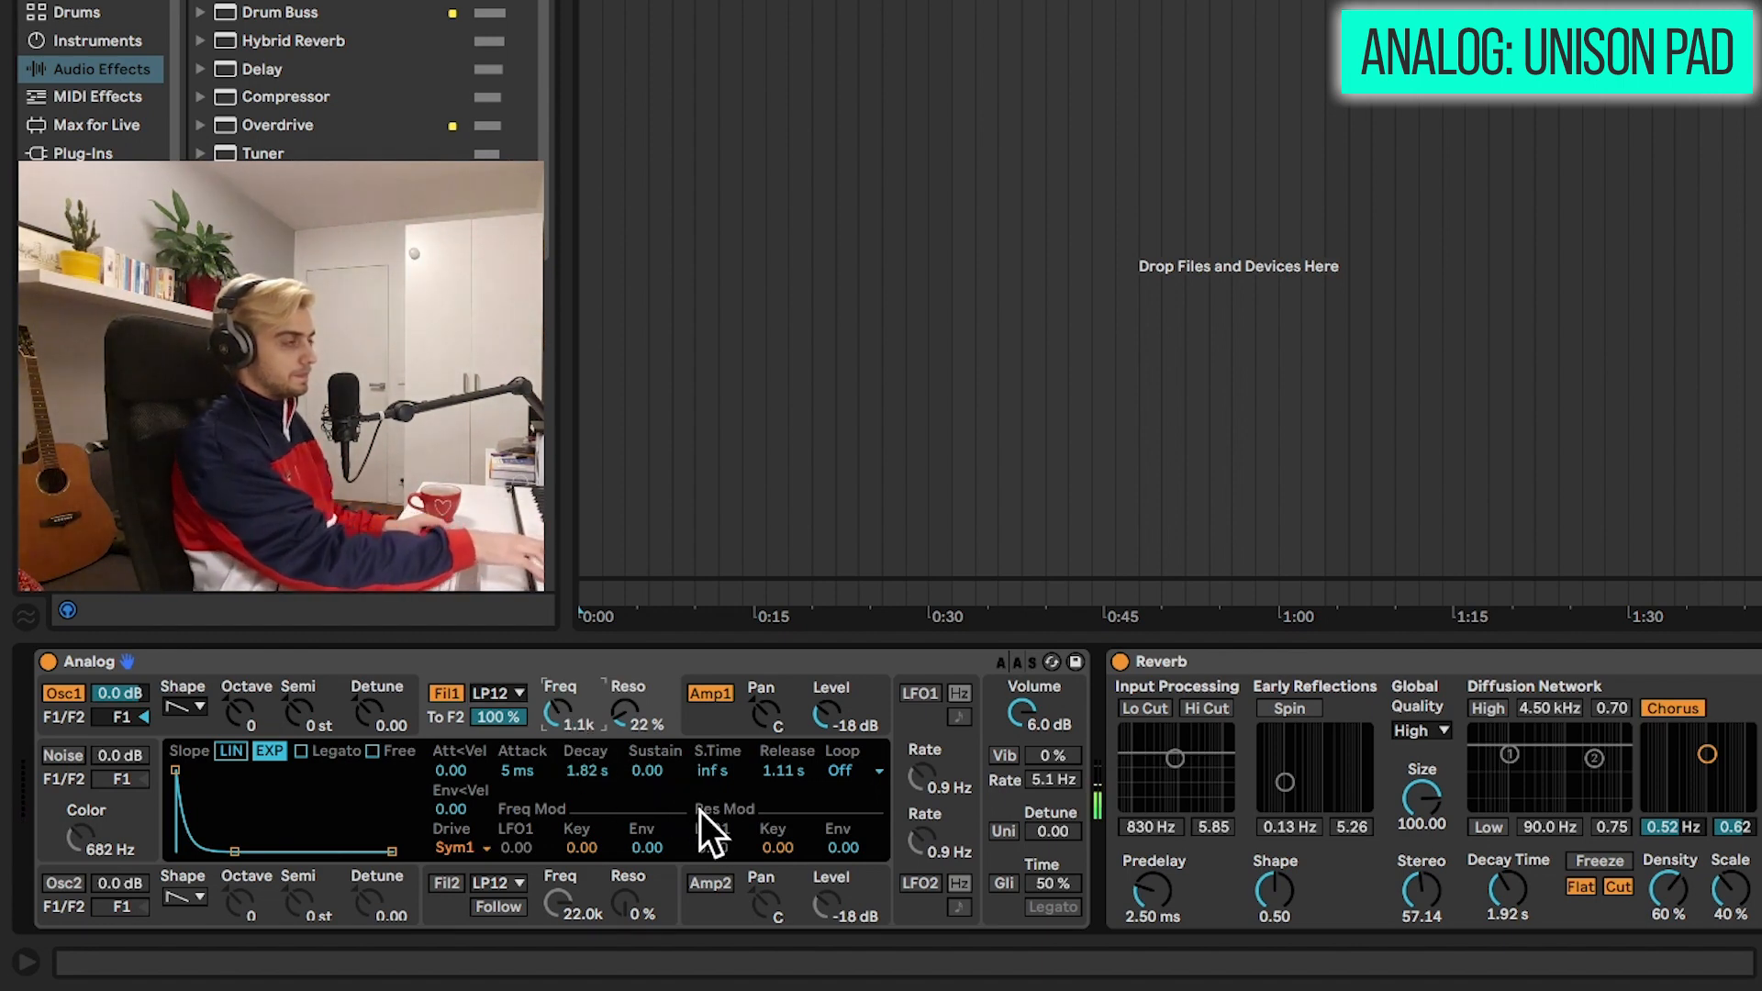
Step: Set the amp 1 envelope's attack to 436 ms
left_click(710, 729)
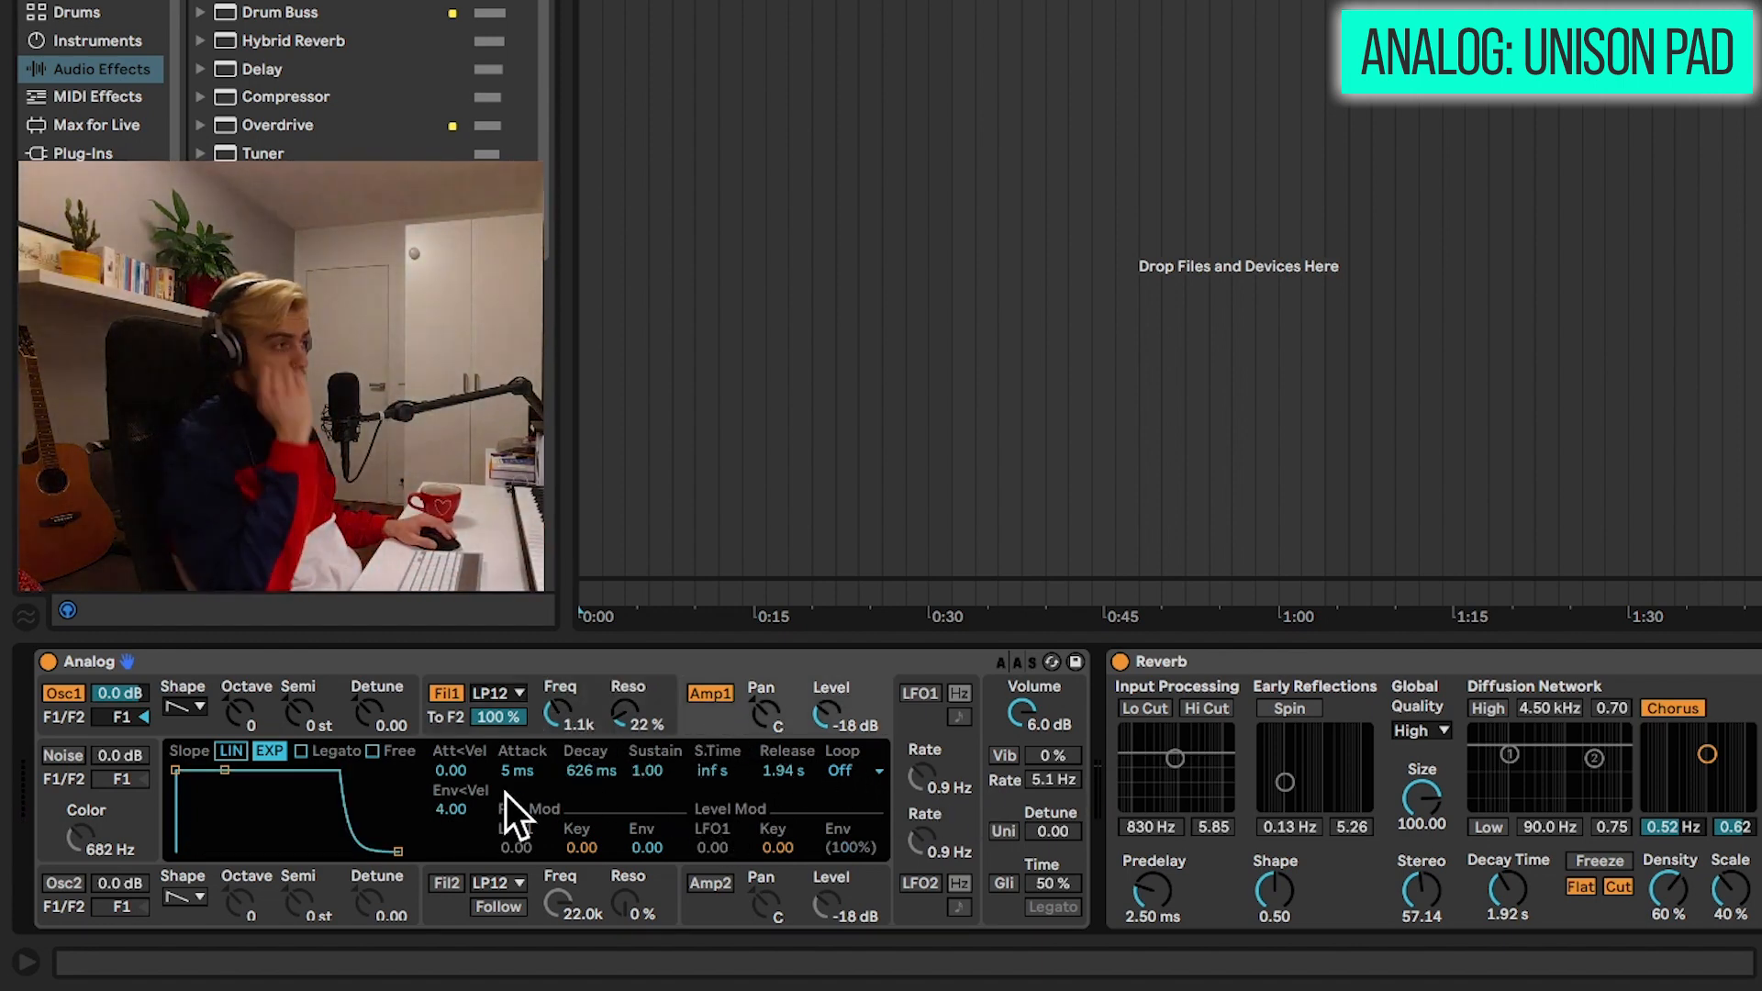
left_click_drag(509, 773, 509, 707)
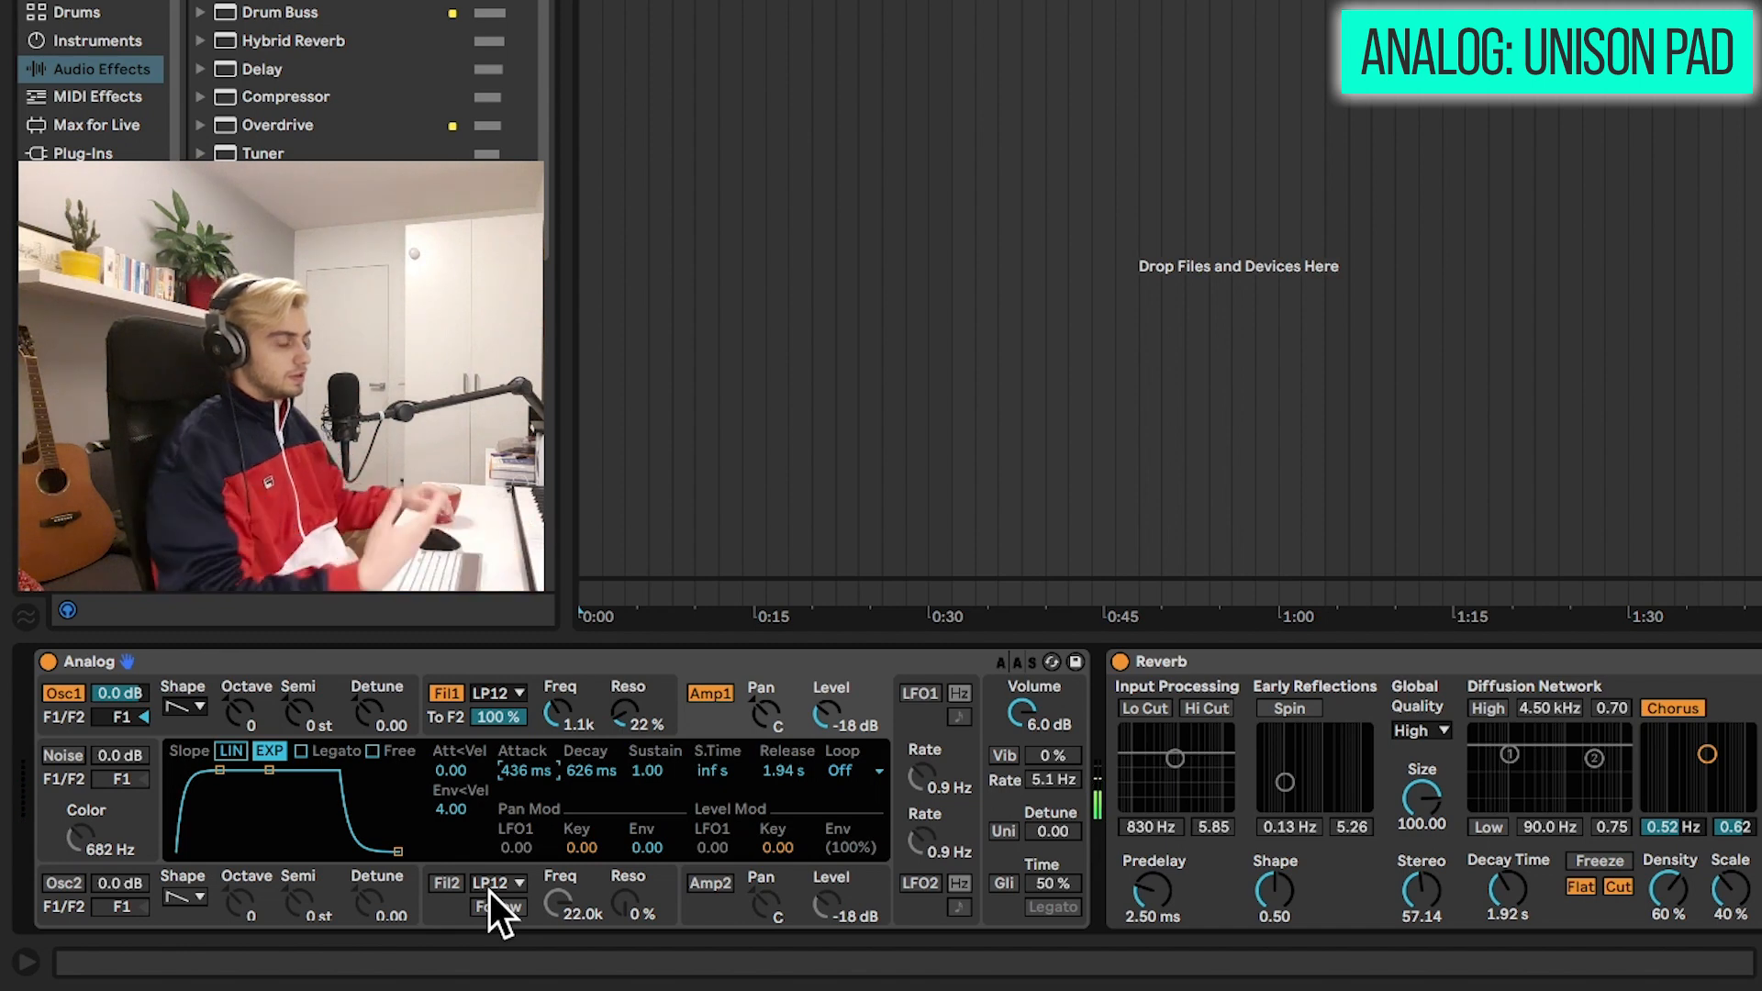
Step: Turn on unison with 4 voices and 18.75 detune, and lower filter 1's cutoff to 231 Hz
left_click(997, 802)
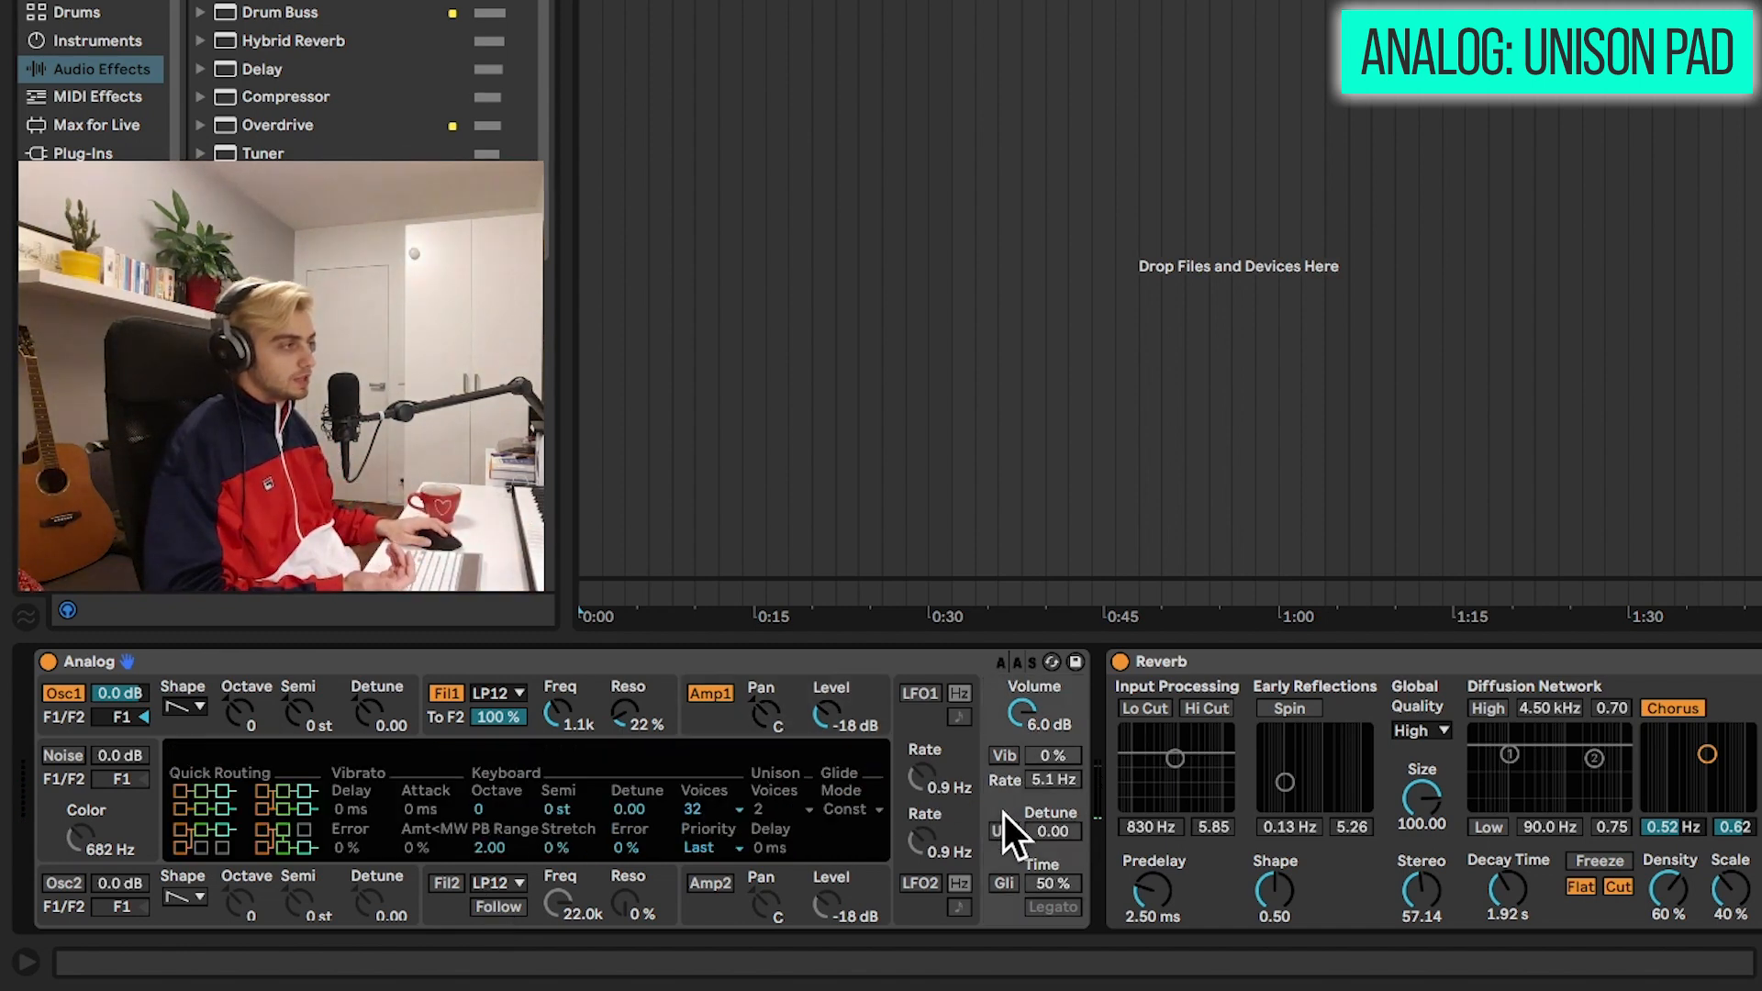
left_click(1003, 830)
left_click(780, 809)
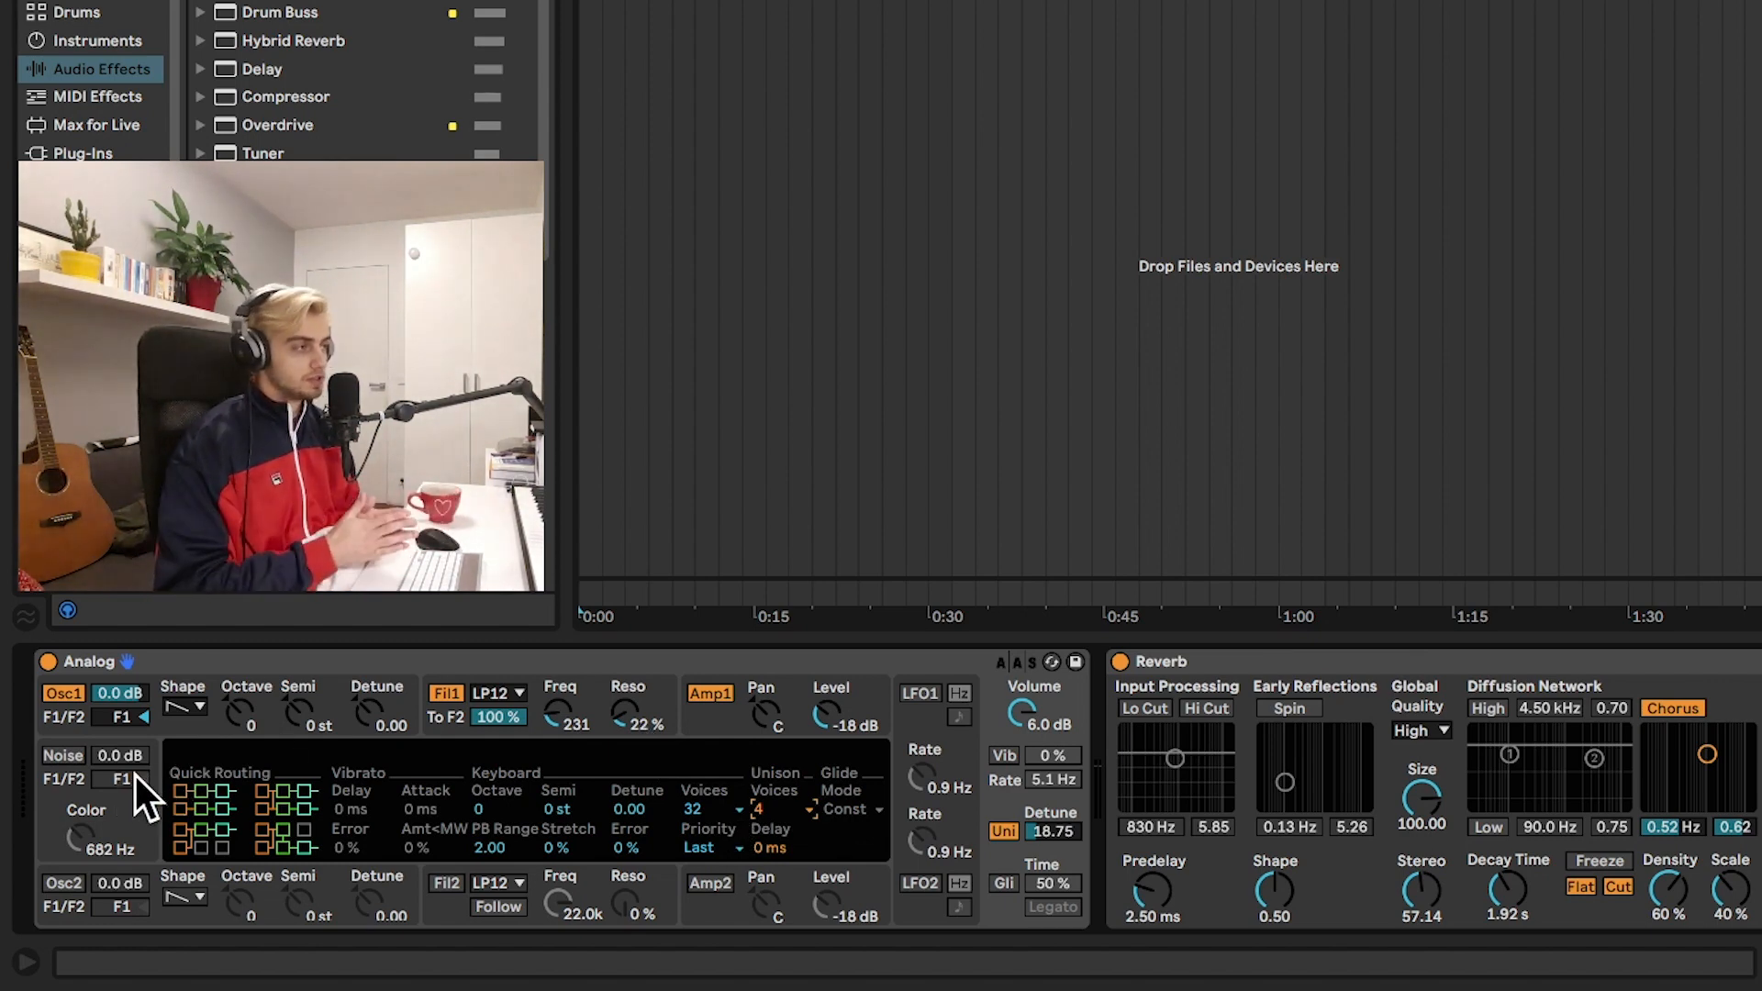
Step: Bypass Reverb and replace Analog with the Wavetable instrument, with oscillator 1 at the sine shape (0.0% position)
left_click(1119, 662)
left_click(976, 656)
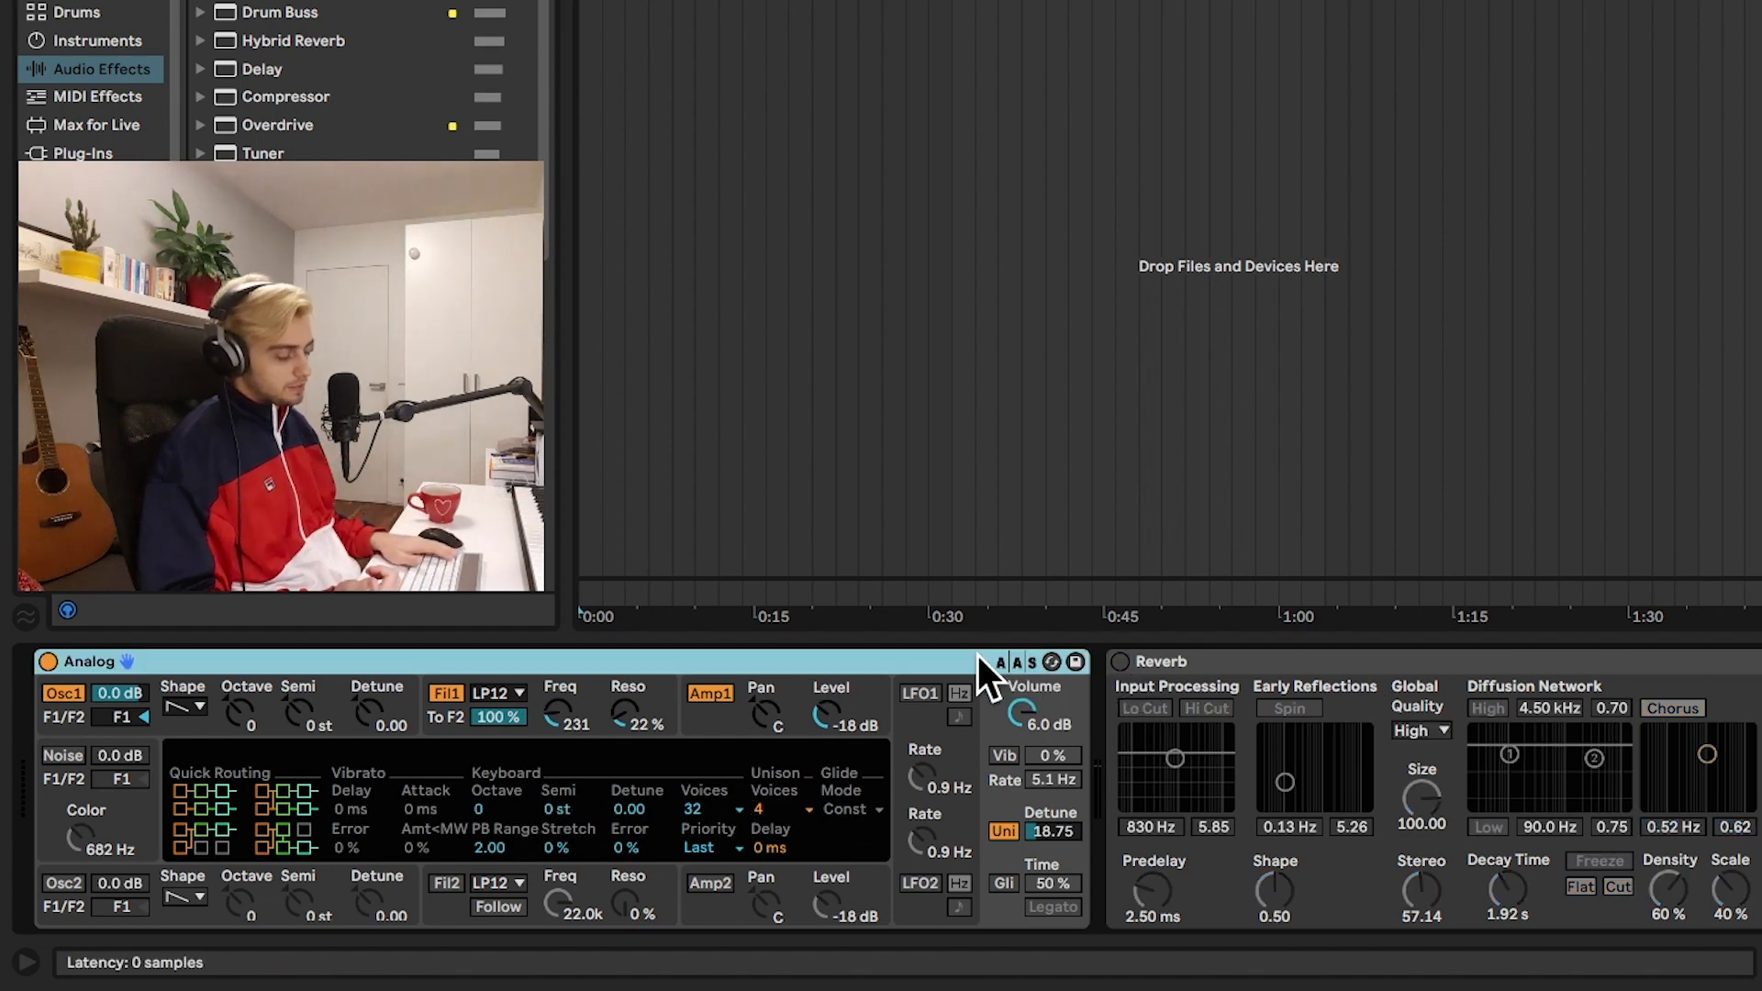
key("Delete")
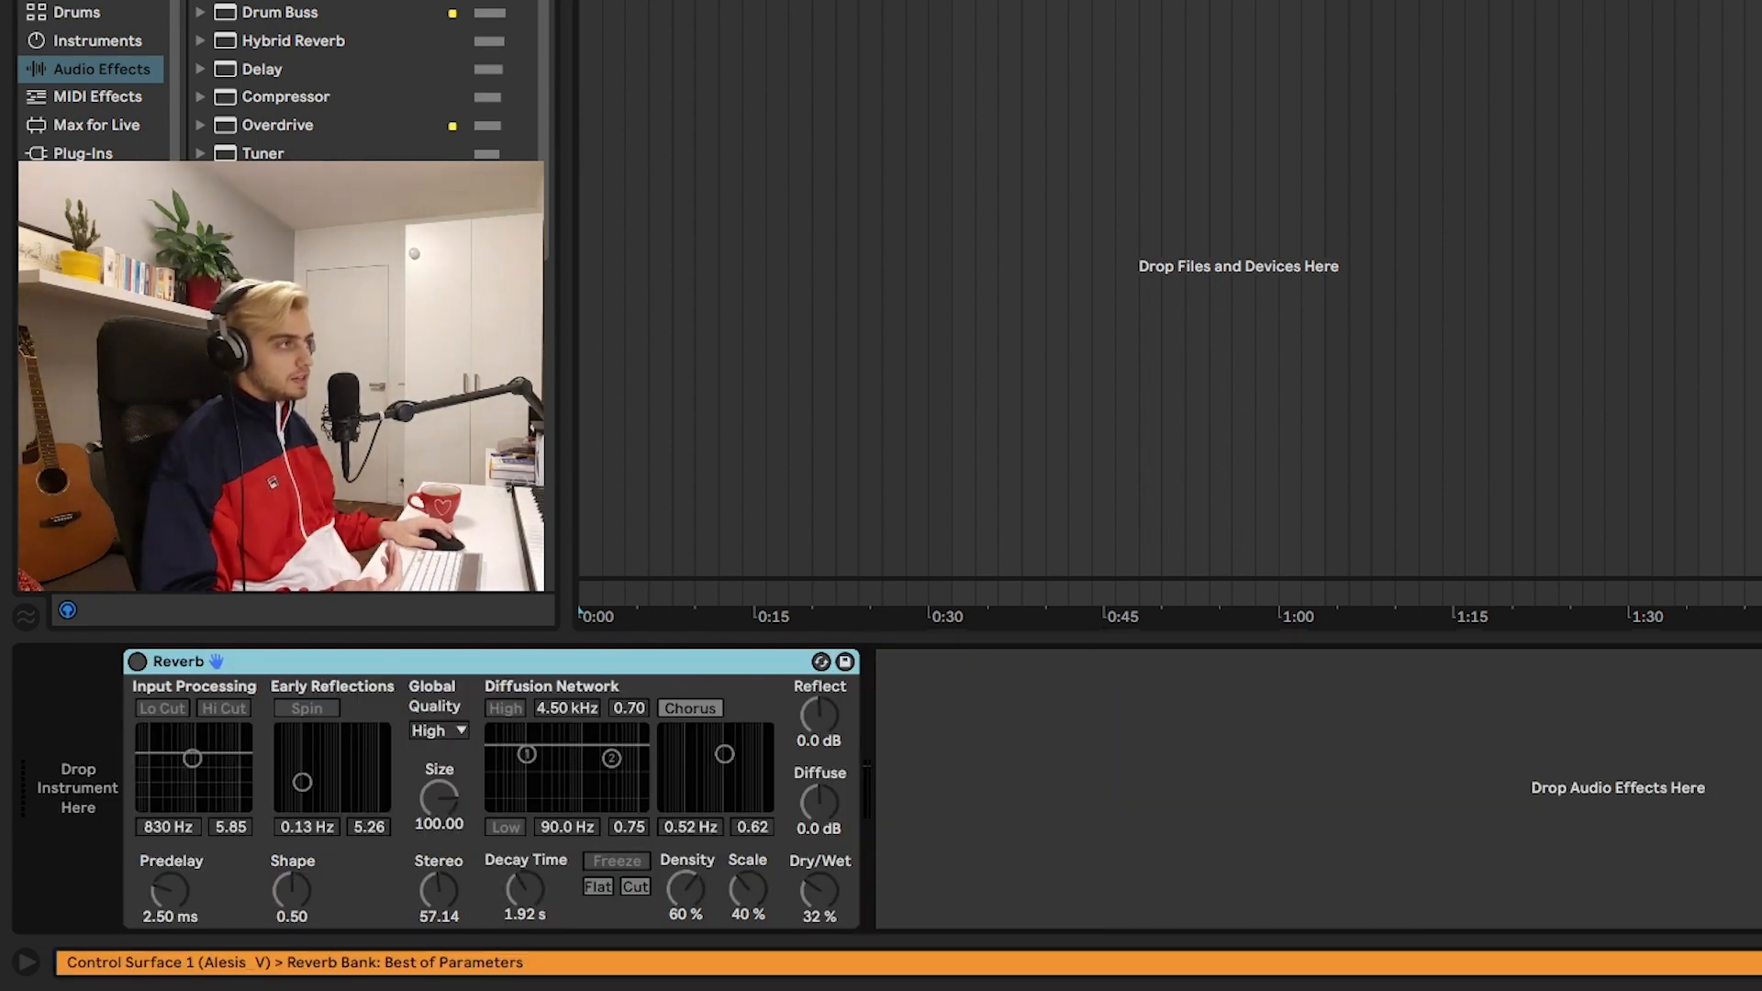
left_click(97, 38)
double_click(271, 182)
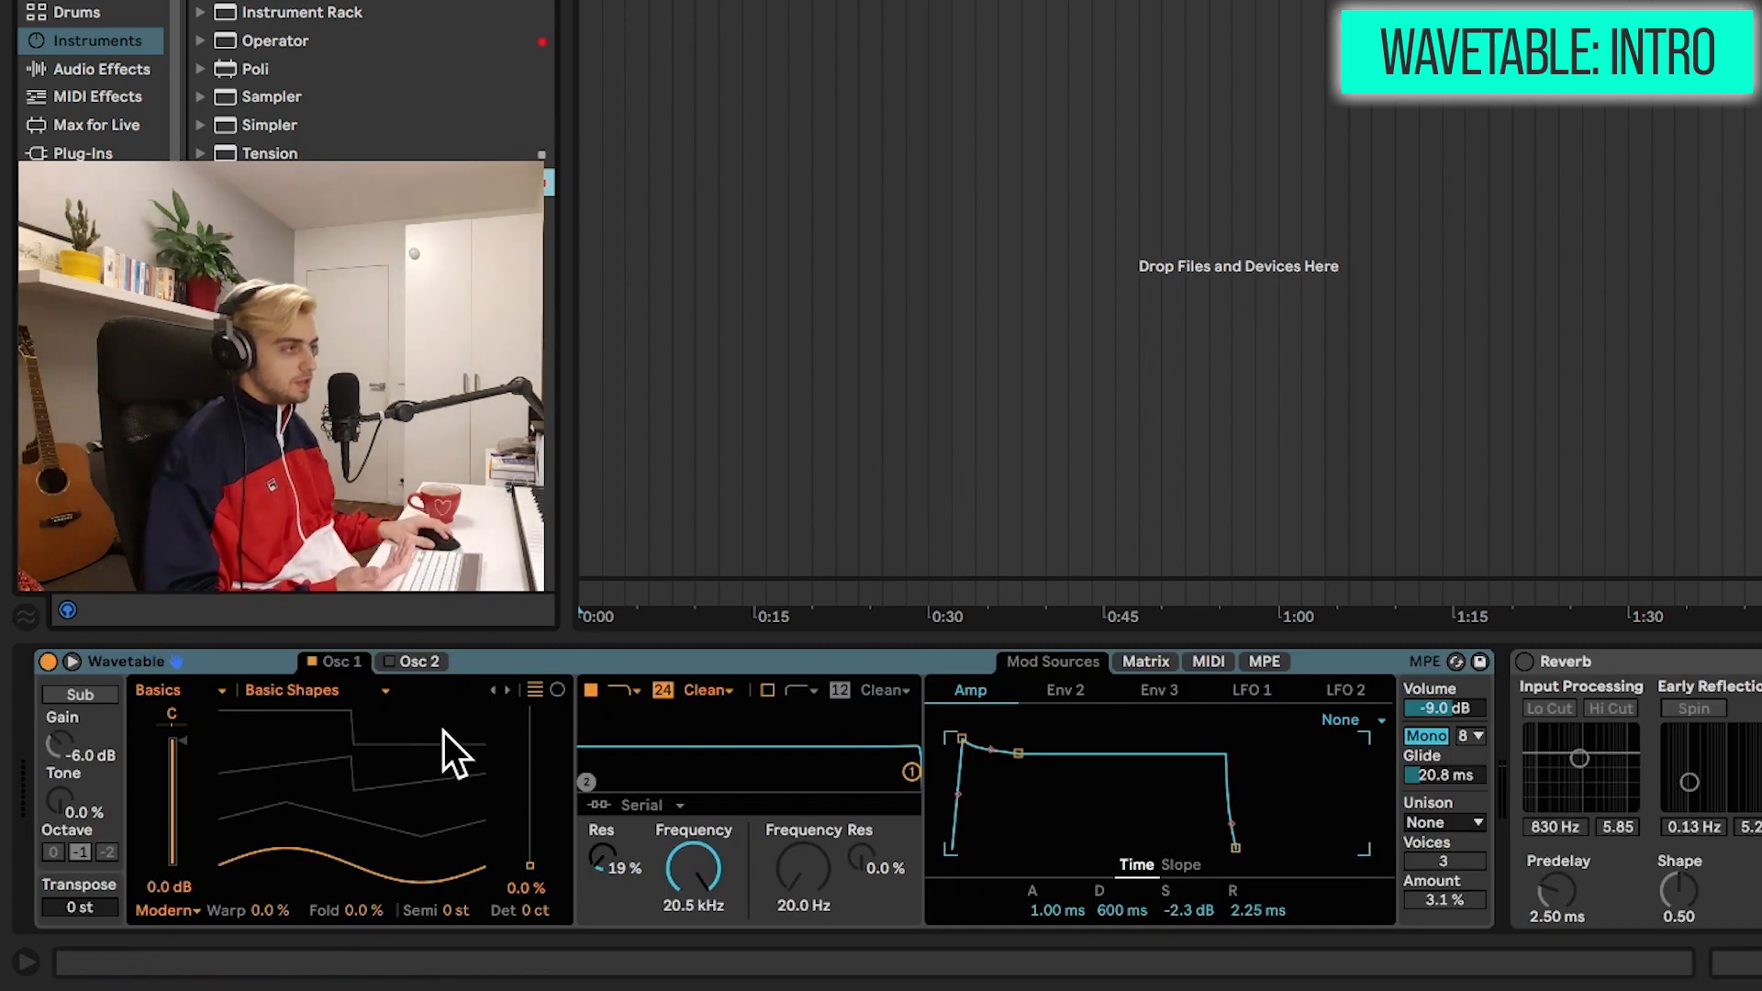
left_click_drag(514, 815, 519, 866)
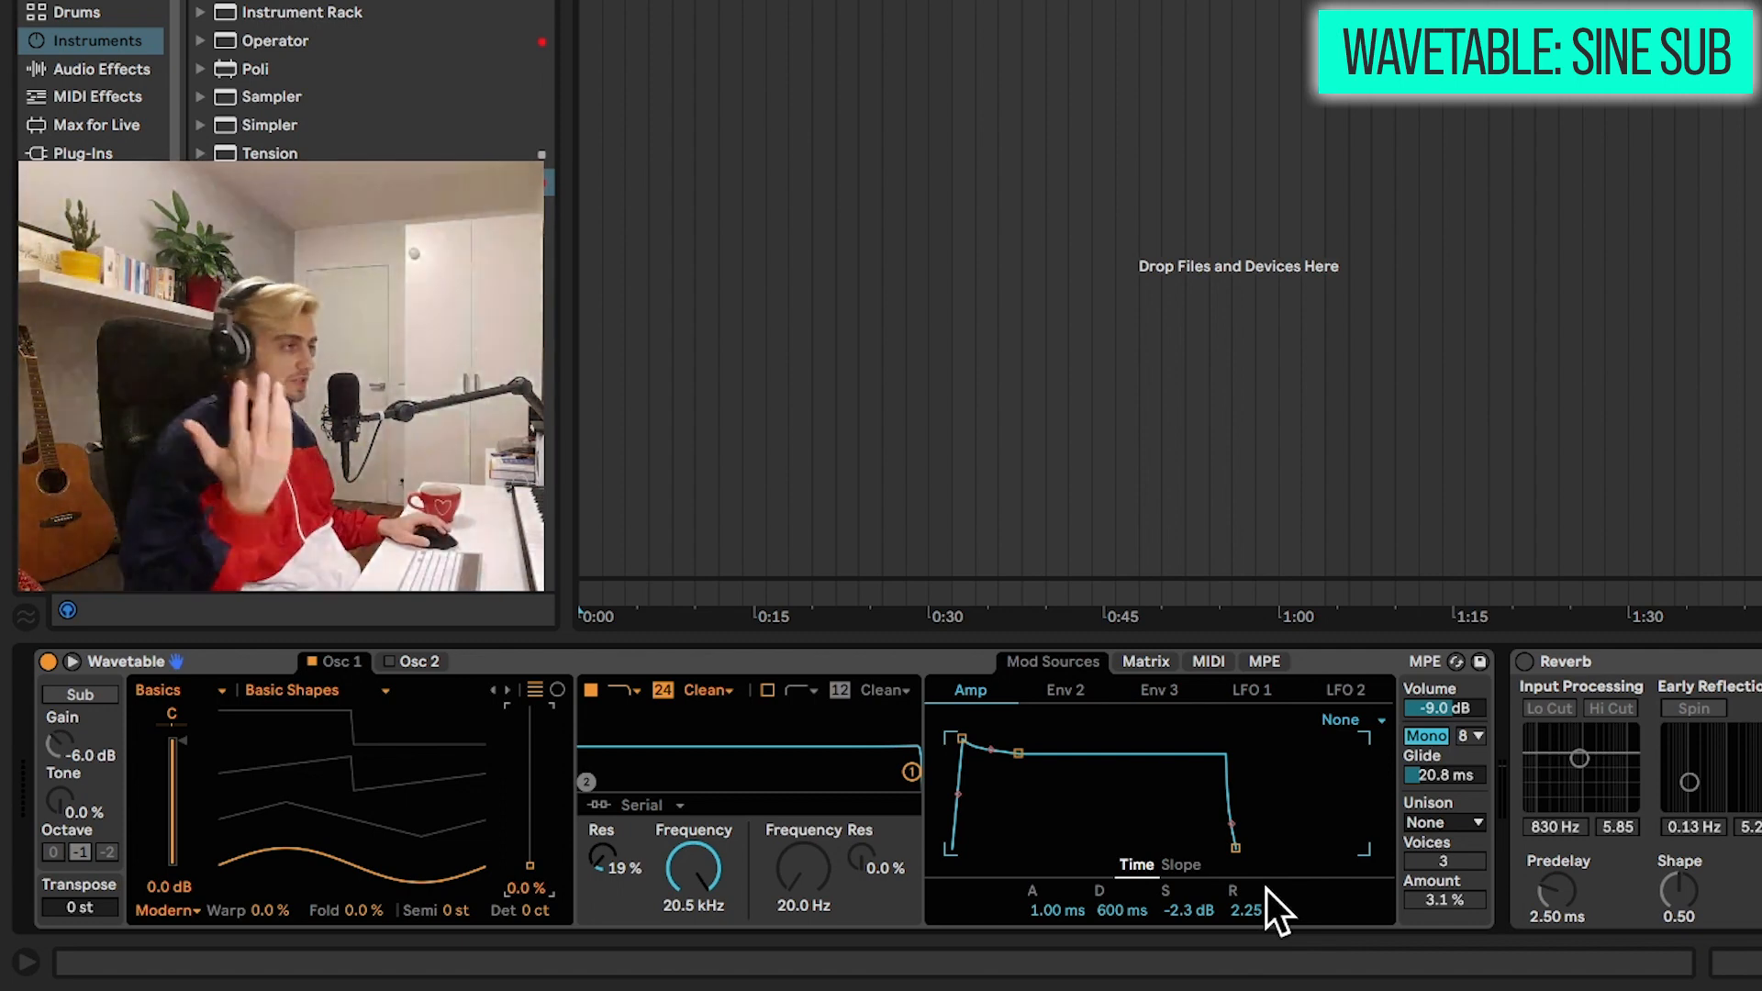
Step: Turn Reverb back on, and set Wavetable's amp envelope release to 1.25 s and its voice mode to Poly
left_click(1524, 660)
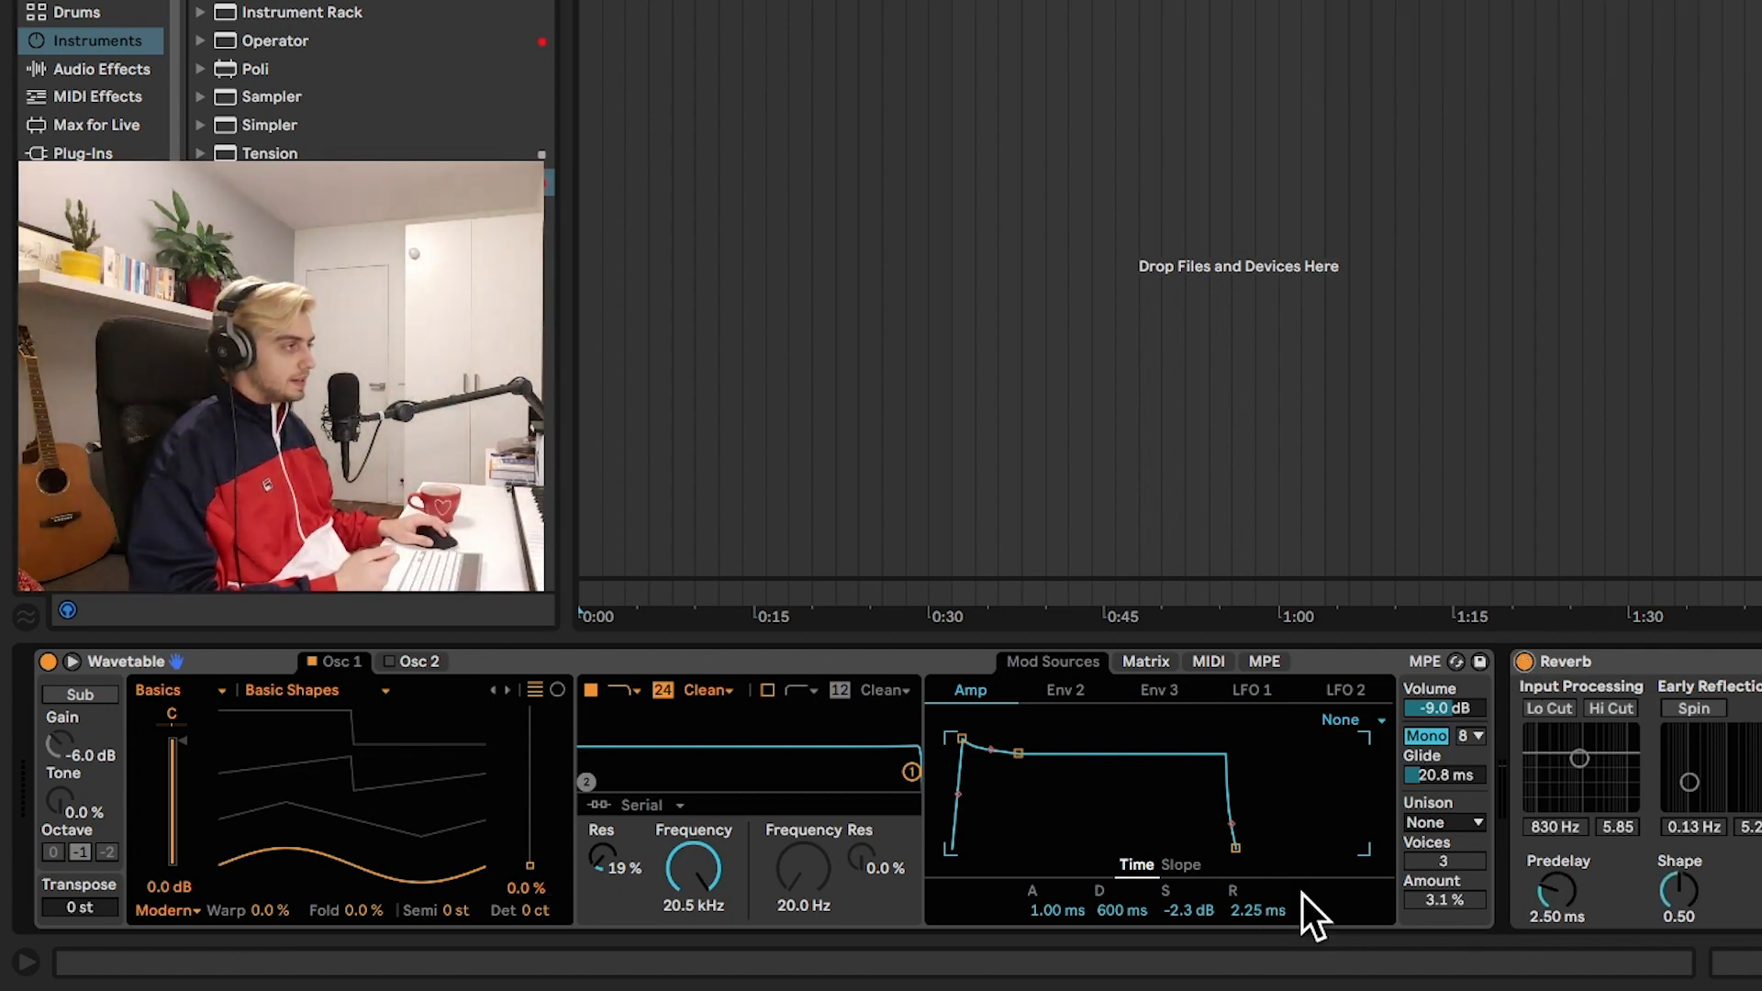
left_click_drag(1259, 910, 1258, 835)
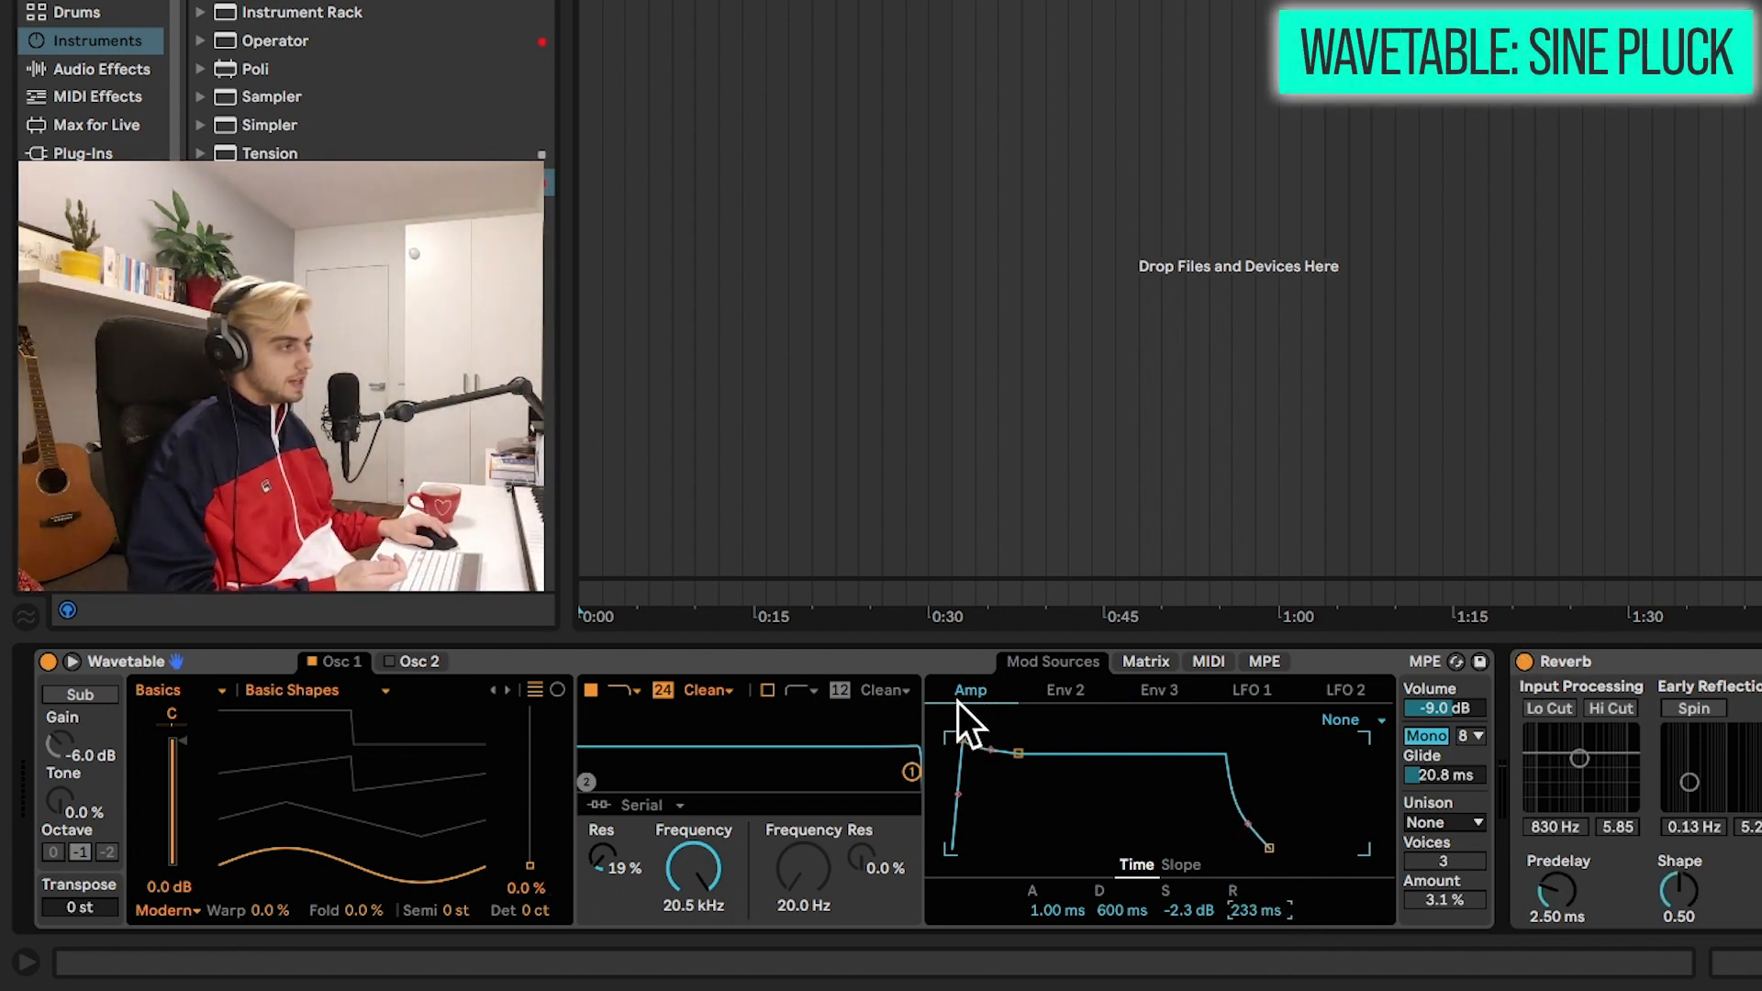
left_click_drag(1285, 905, 1285, 862)
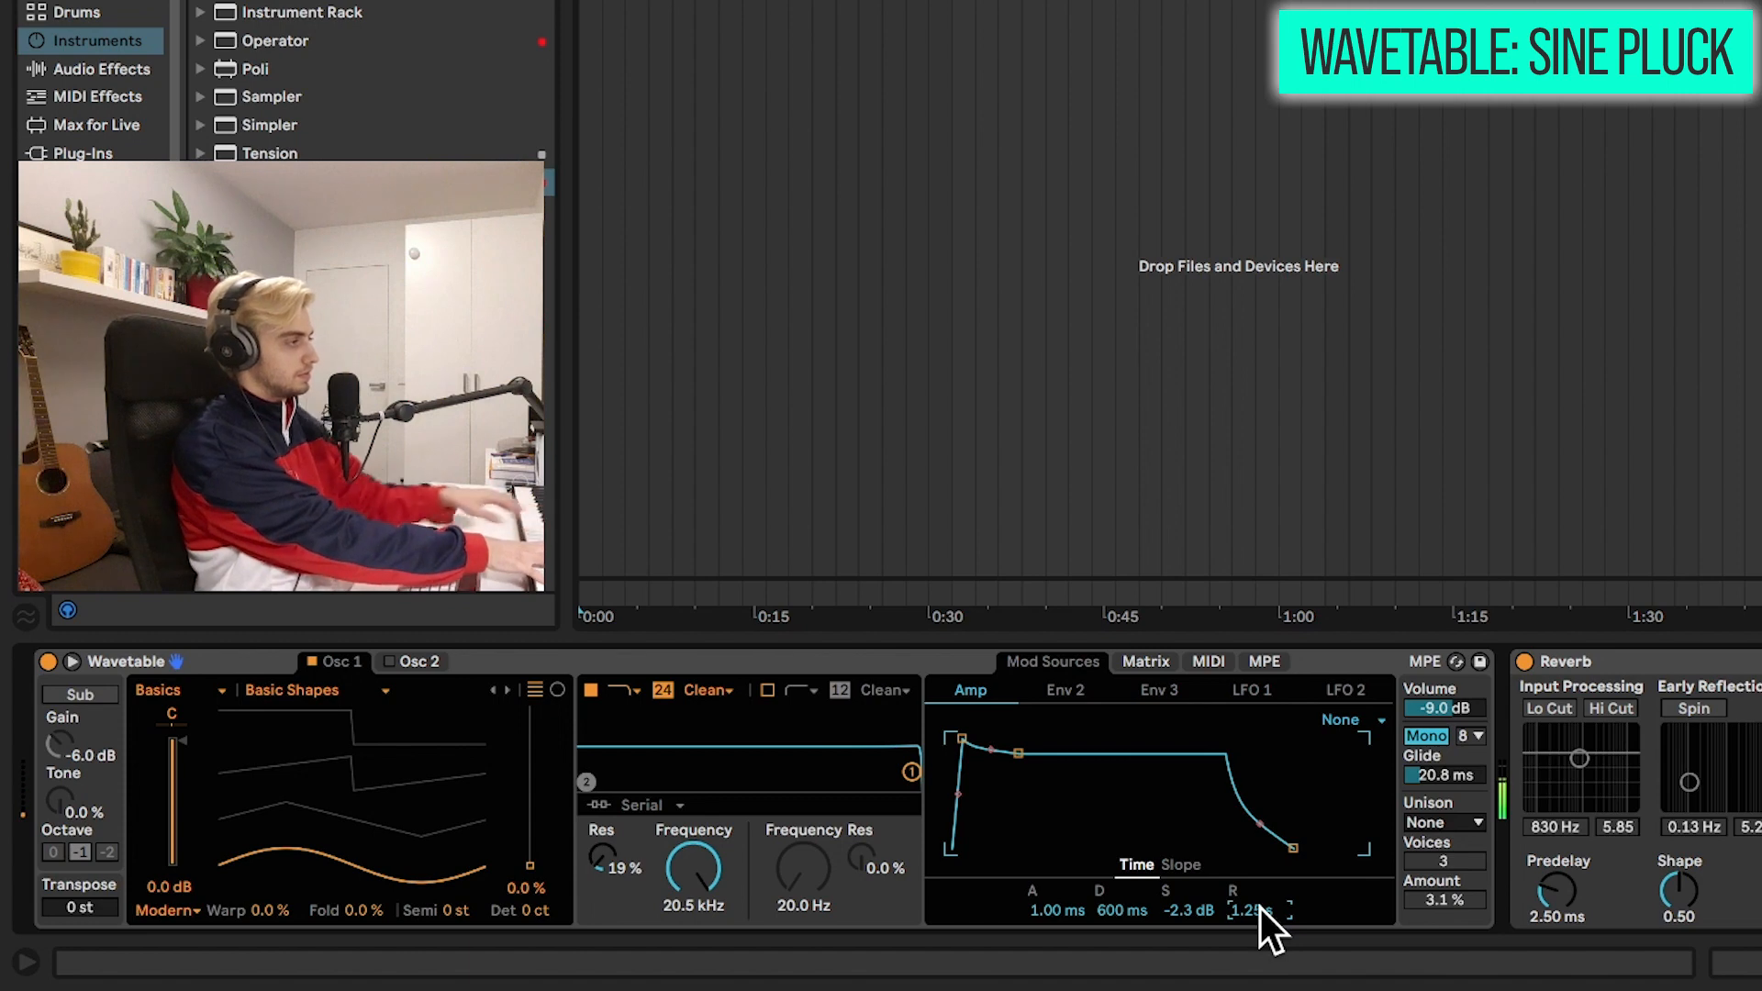
left_click(1424, 736)
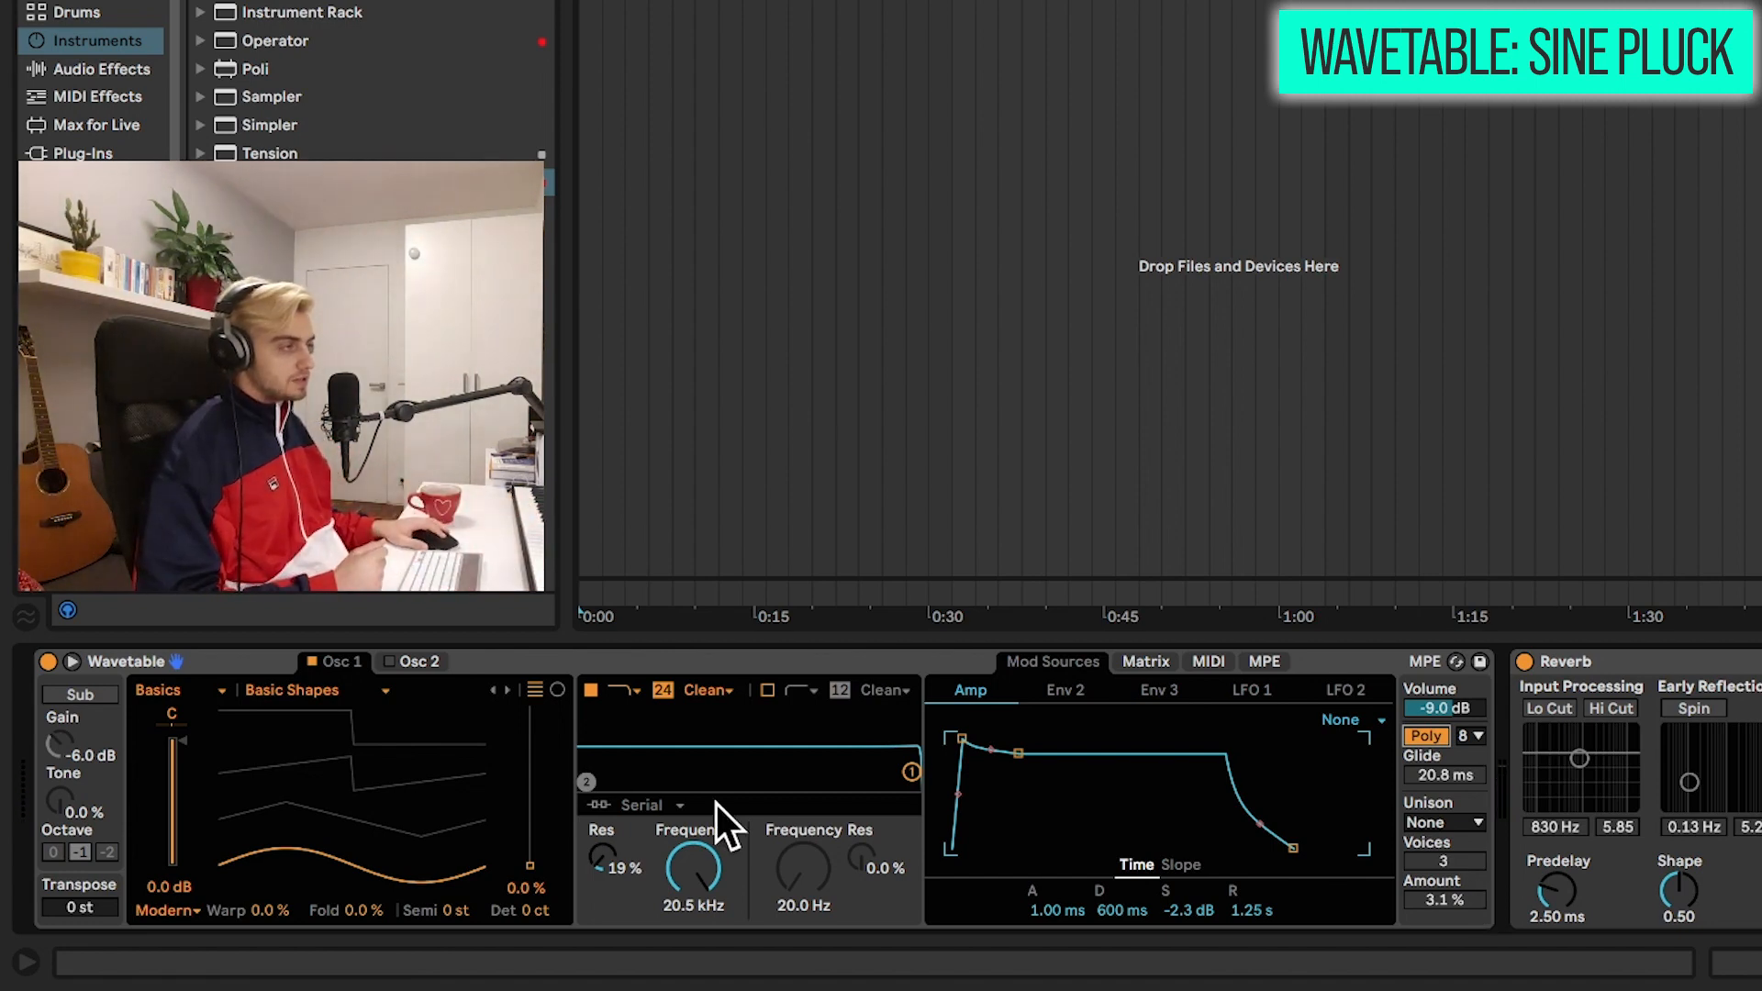
Step: Move oscillator 1 to the saw shape at about 66%, lower filter 1's cutoff to 818 Hz and switch to Mono
left_click_drag(234, 768, 234, 705)
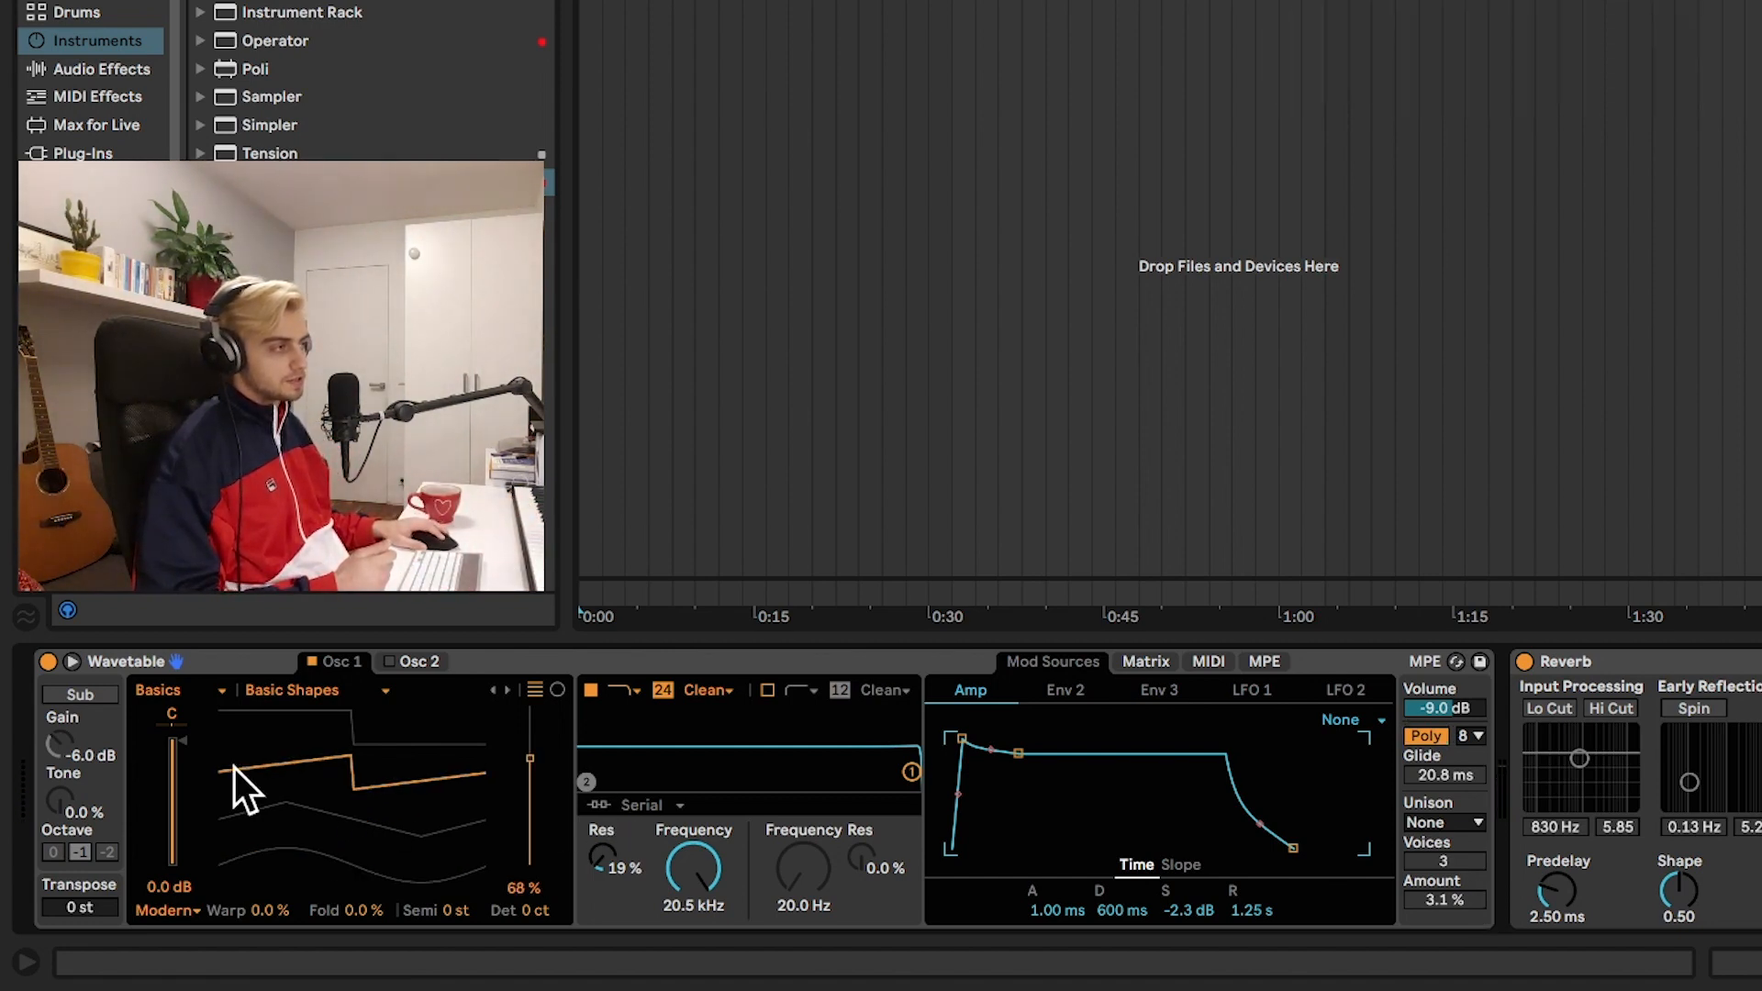
left_click_drag(700, 863, 699, 930)
left_click_drag(701, 859, 674, 868)
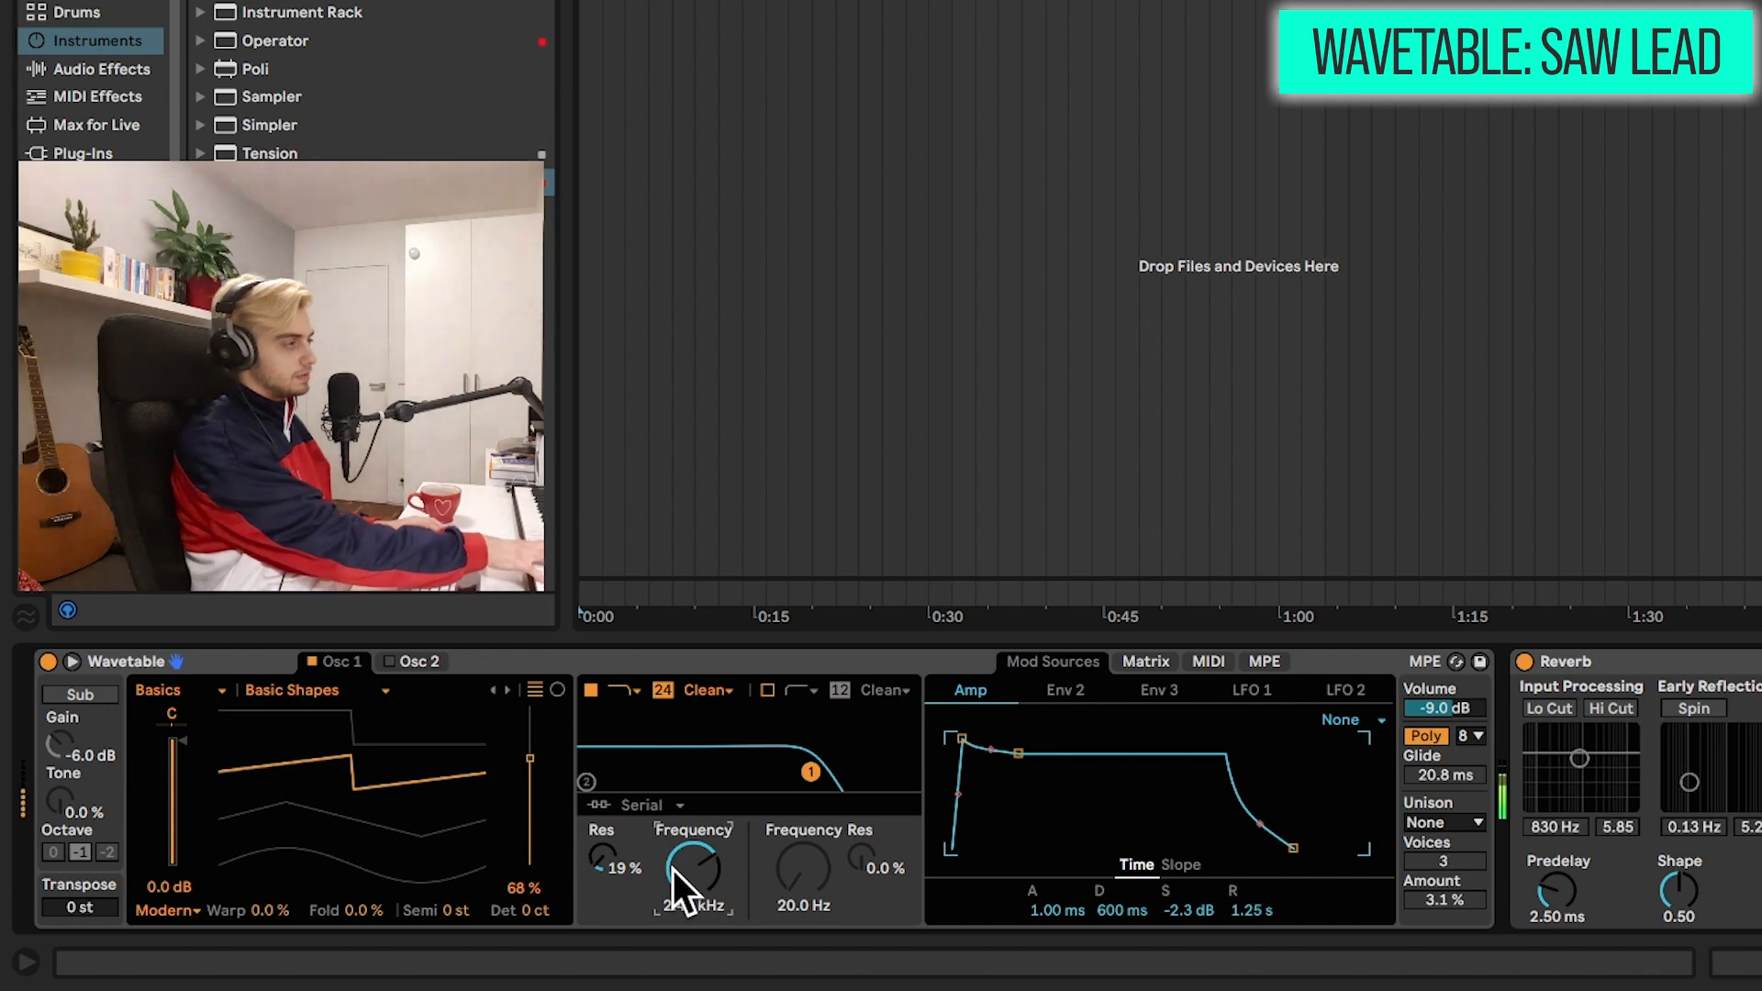
left_click(1425, 736)
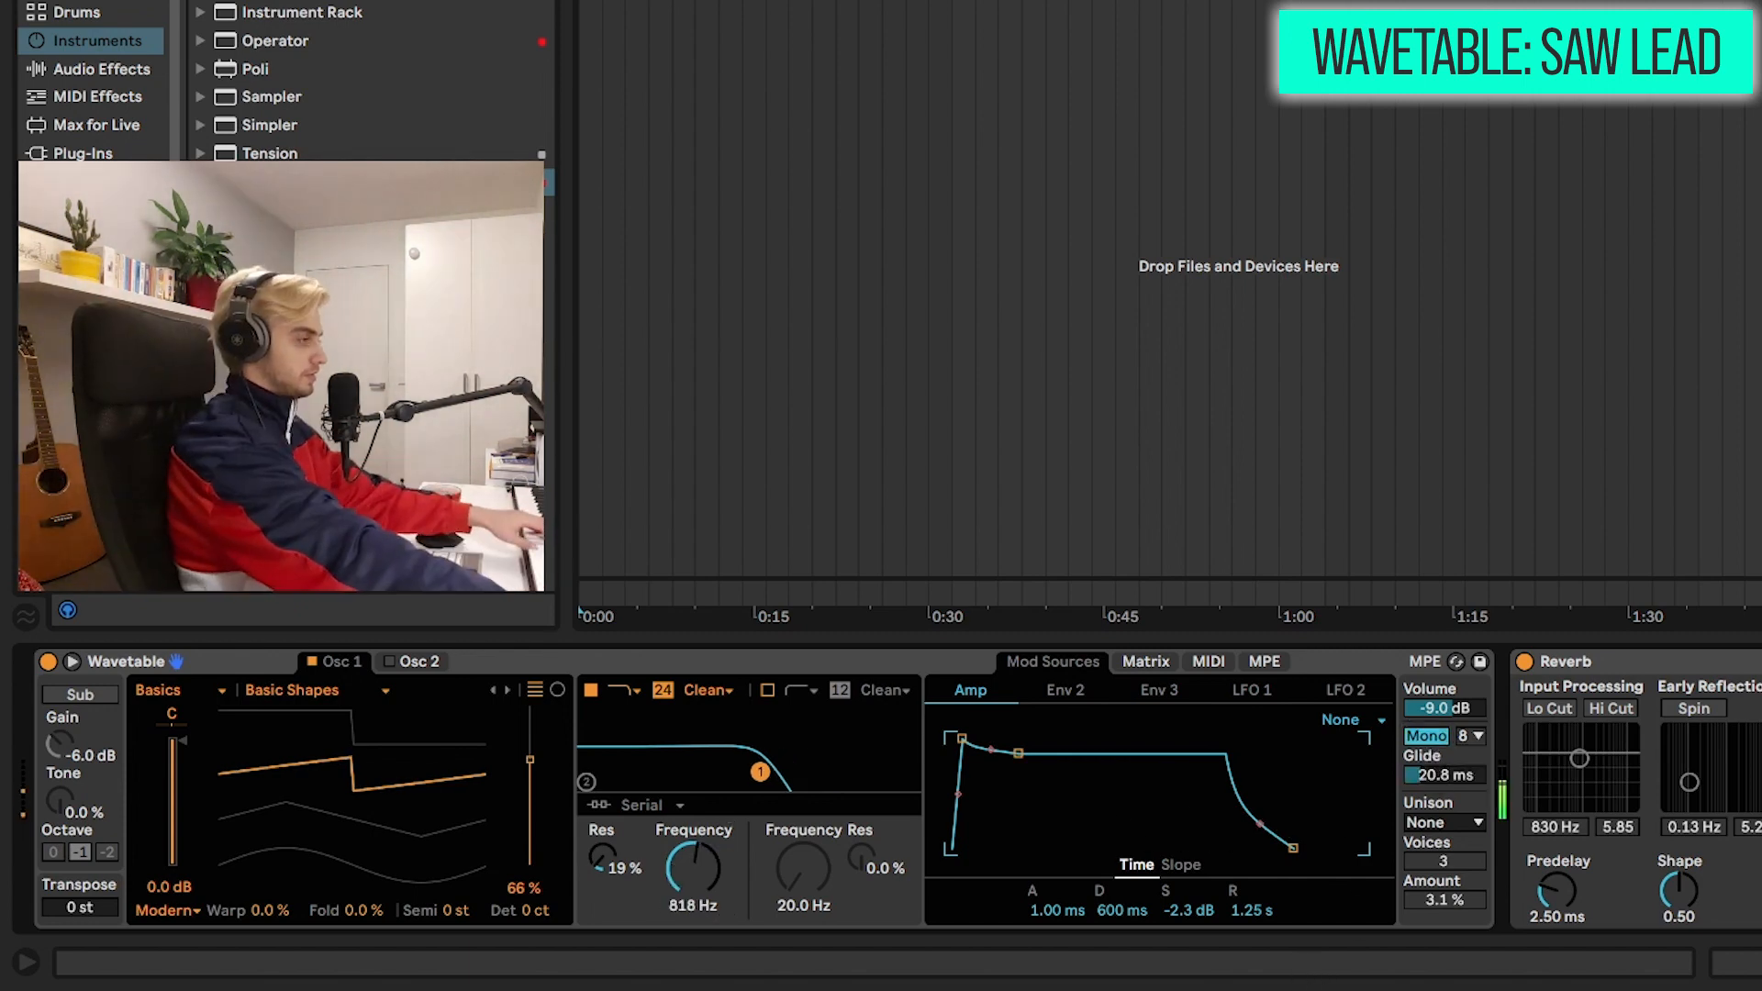
Step: Set filter 1's cutoff to 121 Hz and modulate its frequency with Env 2 by 50, then return to the modulation sources
left_click_drag(693, 868, 693, 822)
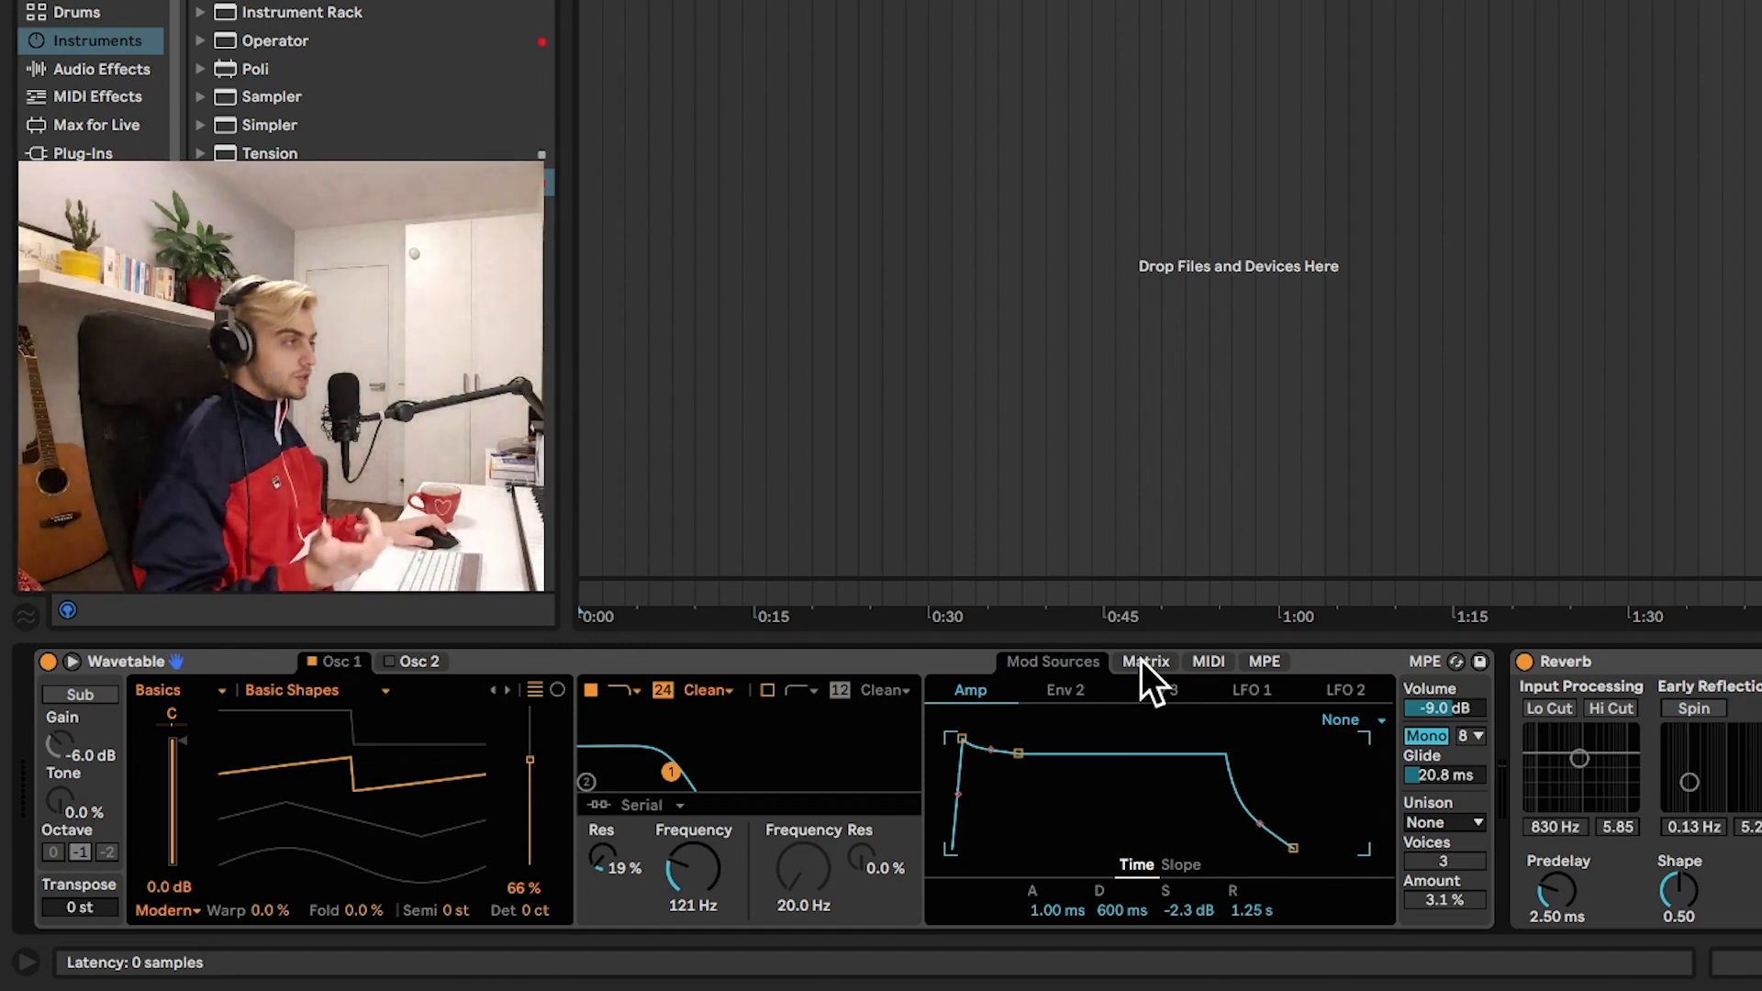
left_click(1144, 661)
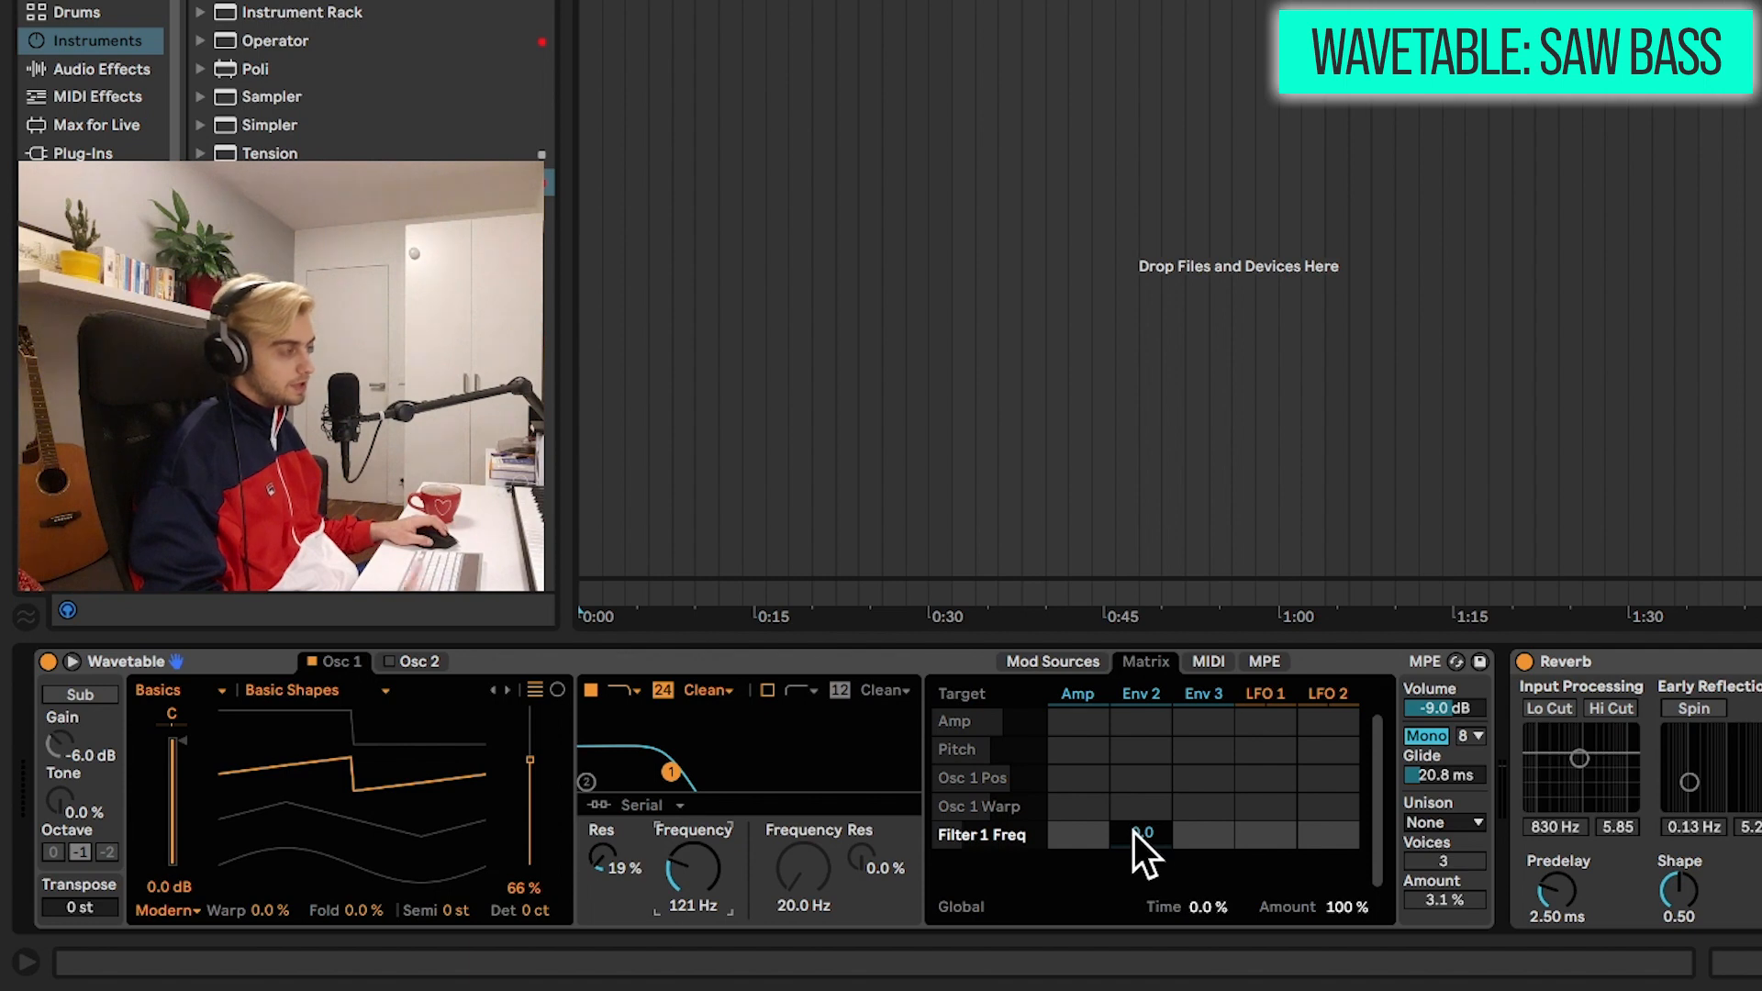
left_click_drag(1142, 834, 1142, 889)
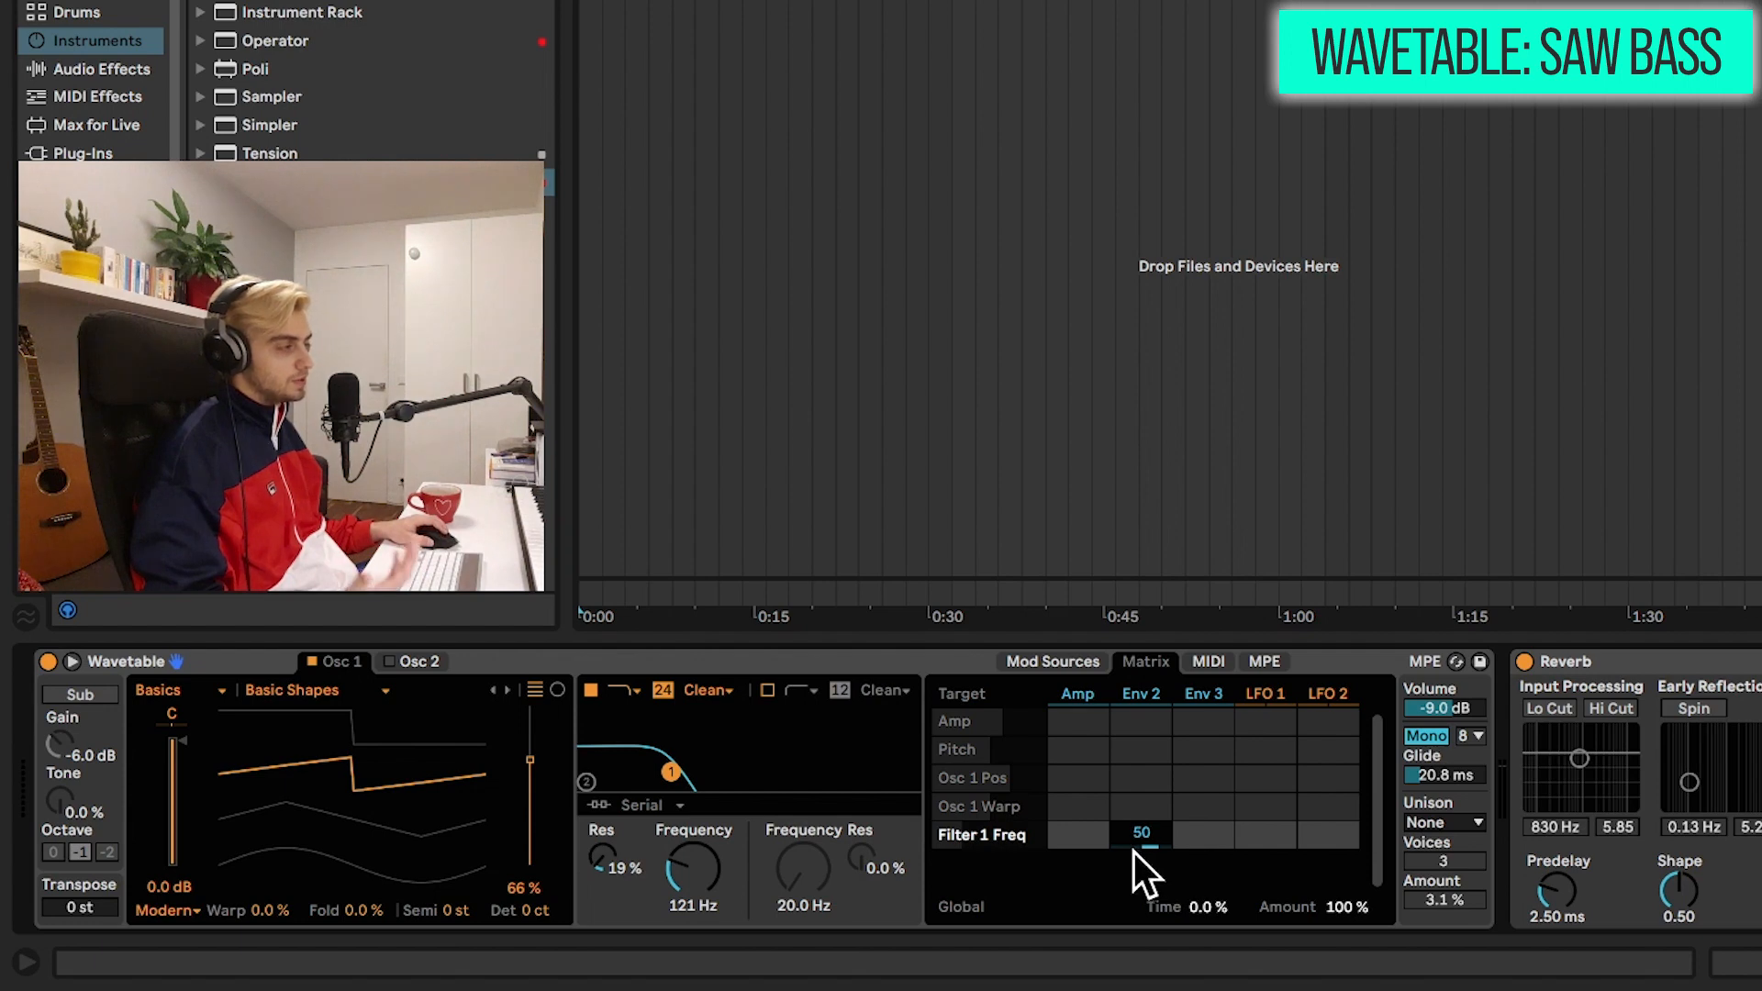
left_click(1027, 657)
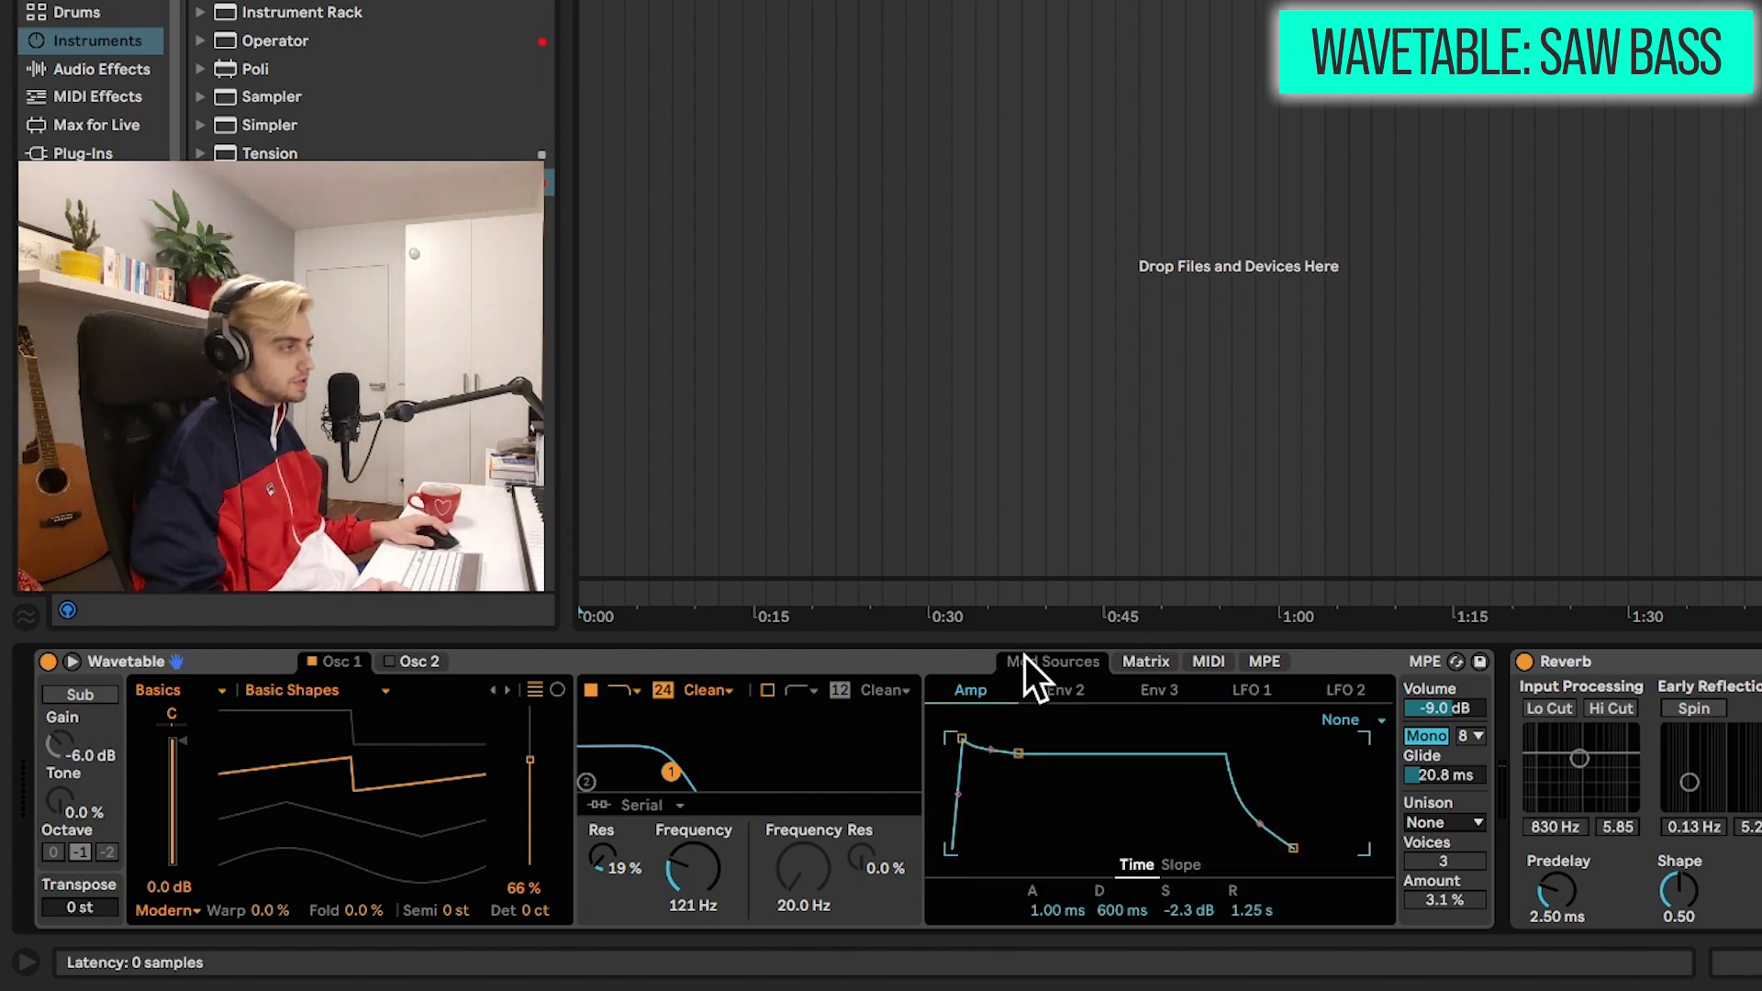
Step: Set Env 2's sustain to 0.0% and switch Wavetable's voice mode to Poly
left_click(1096, 681)
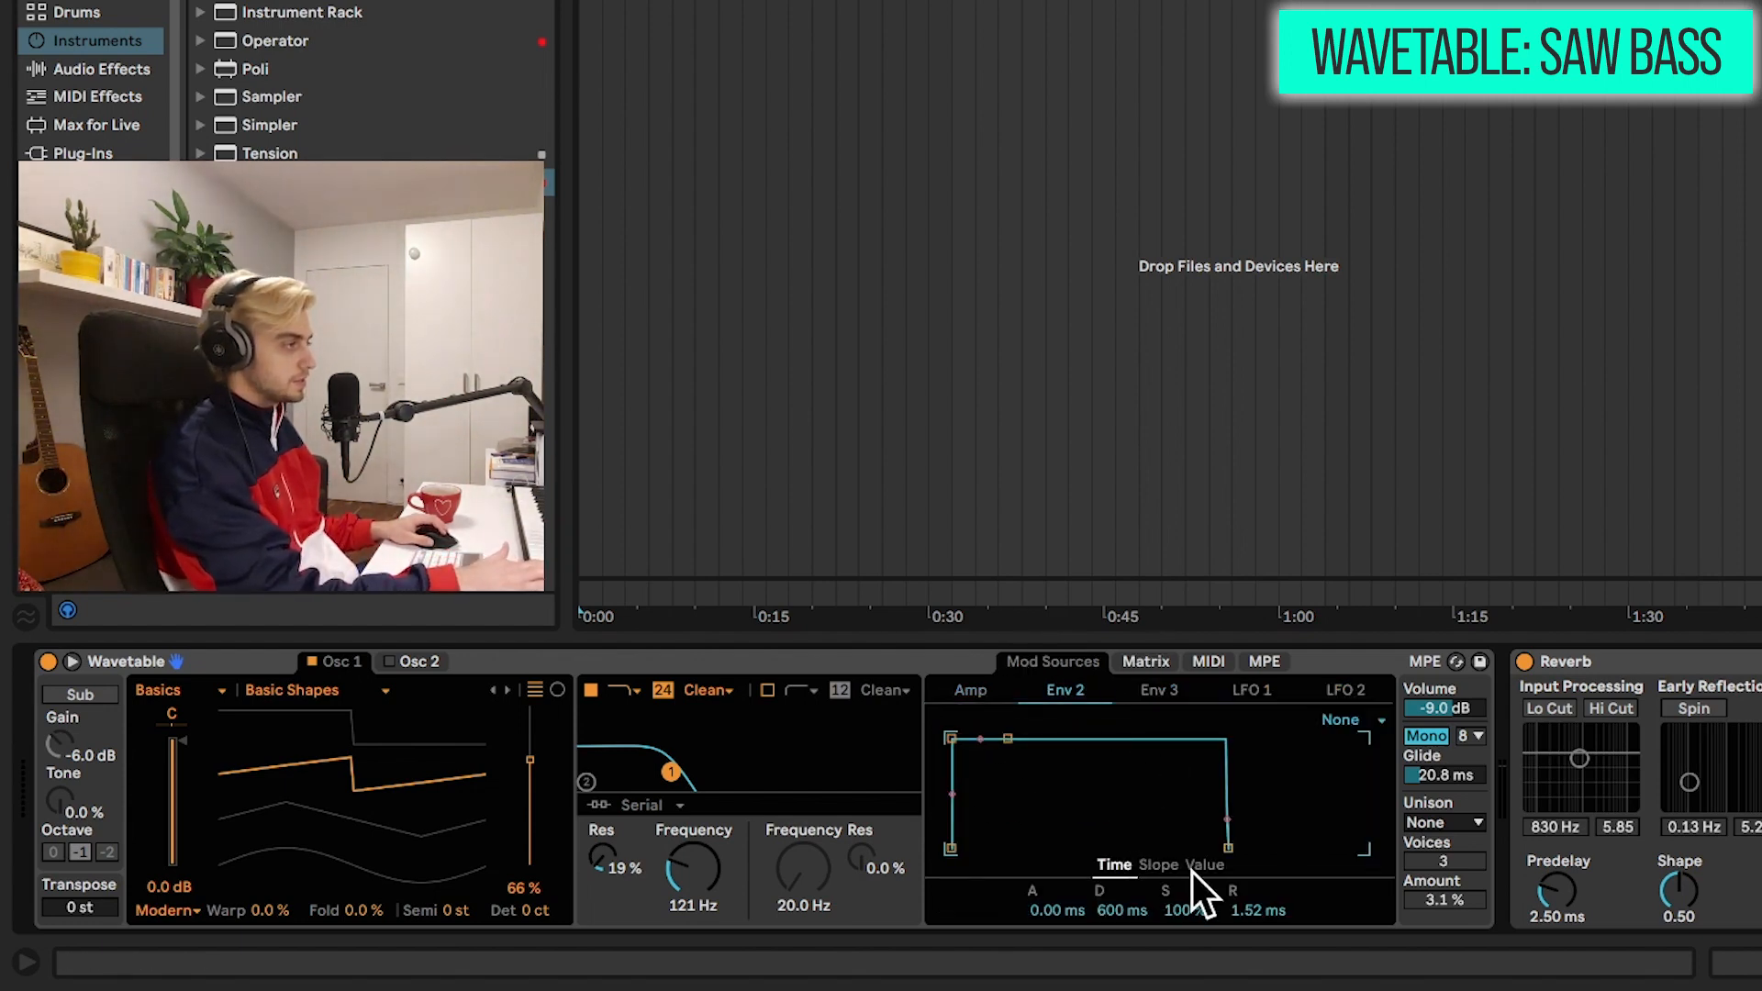
left_click(1186, 912)
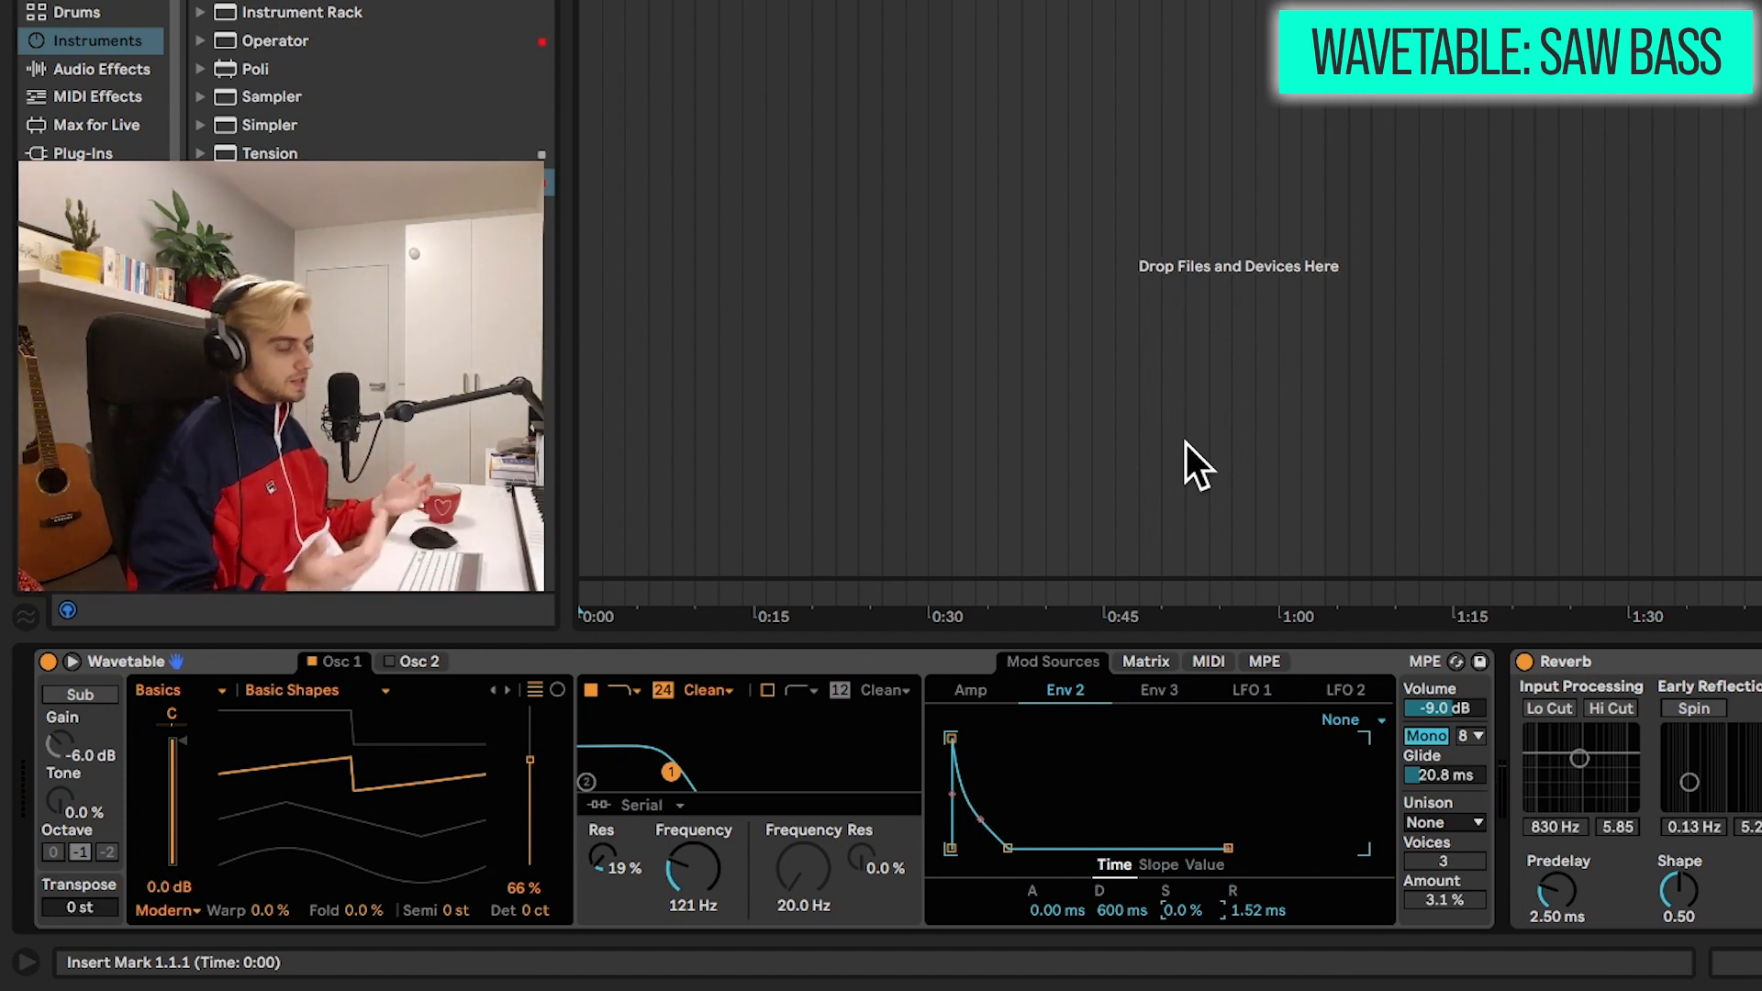
left_click(1425, 736)
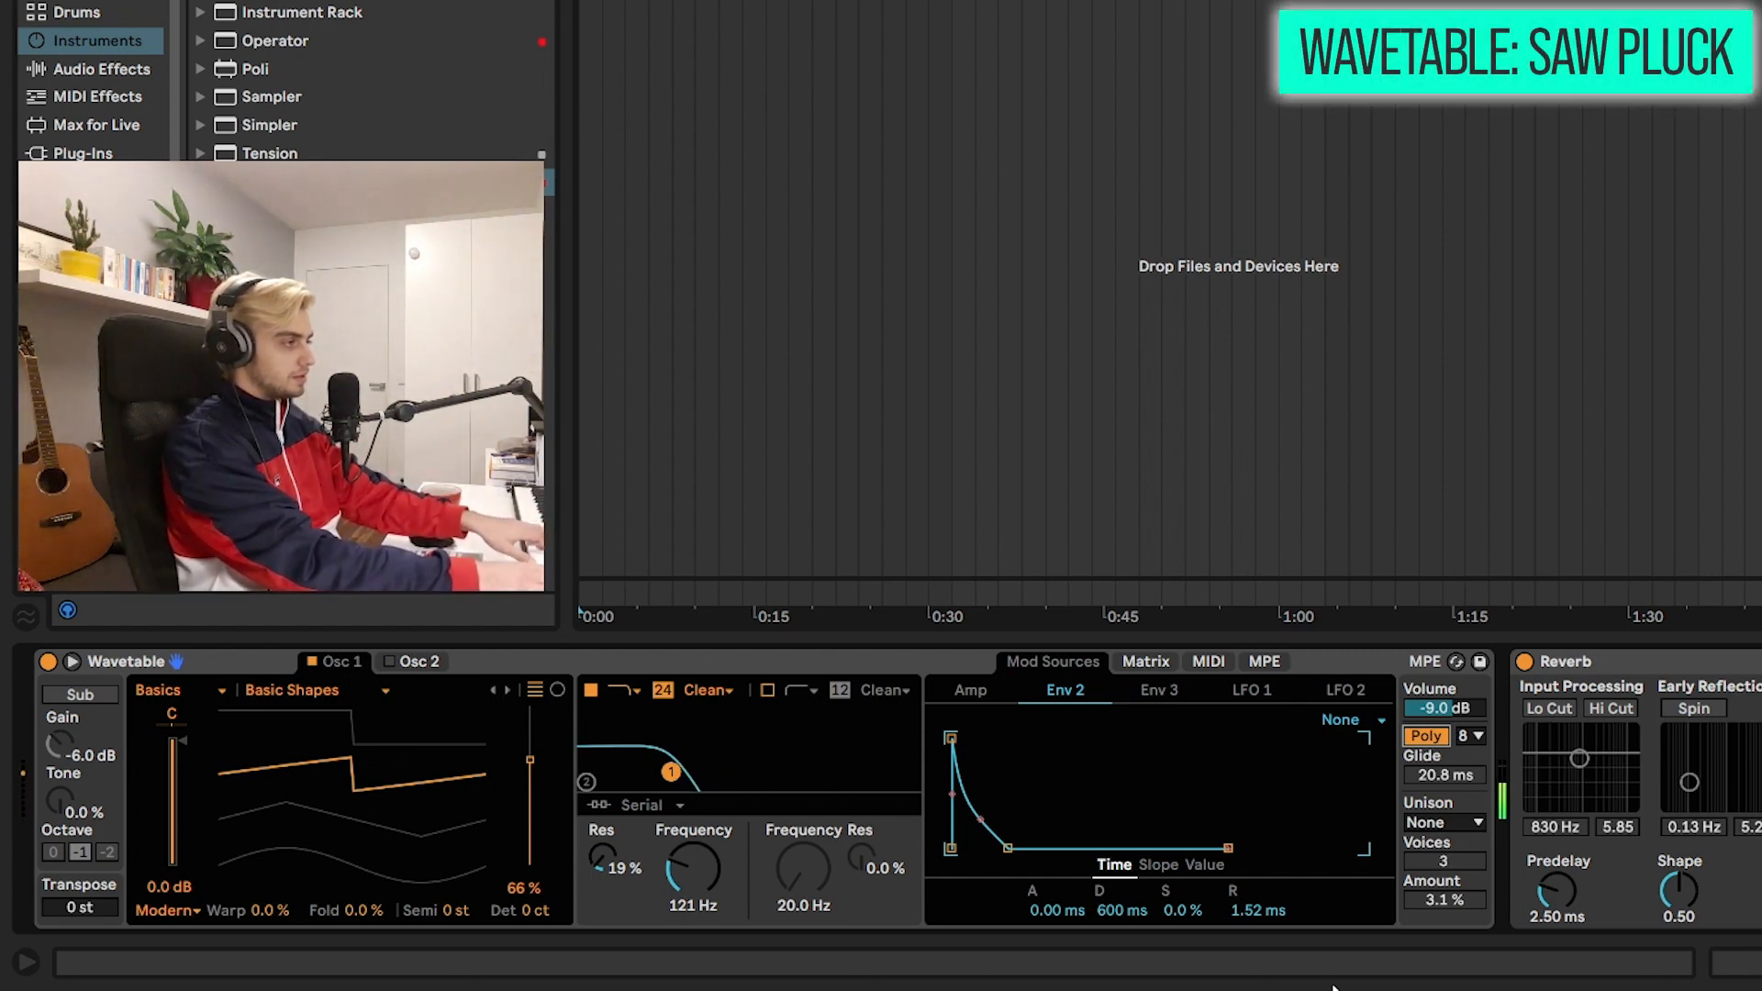
Step: Lengthen Env 2's release to 1.50 s for the saw pluck
left_click(1010, 696)
left_click(1065, 690)
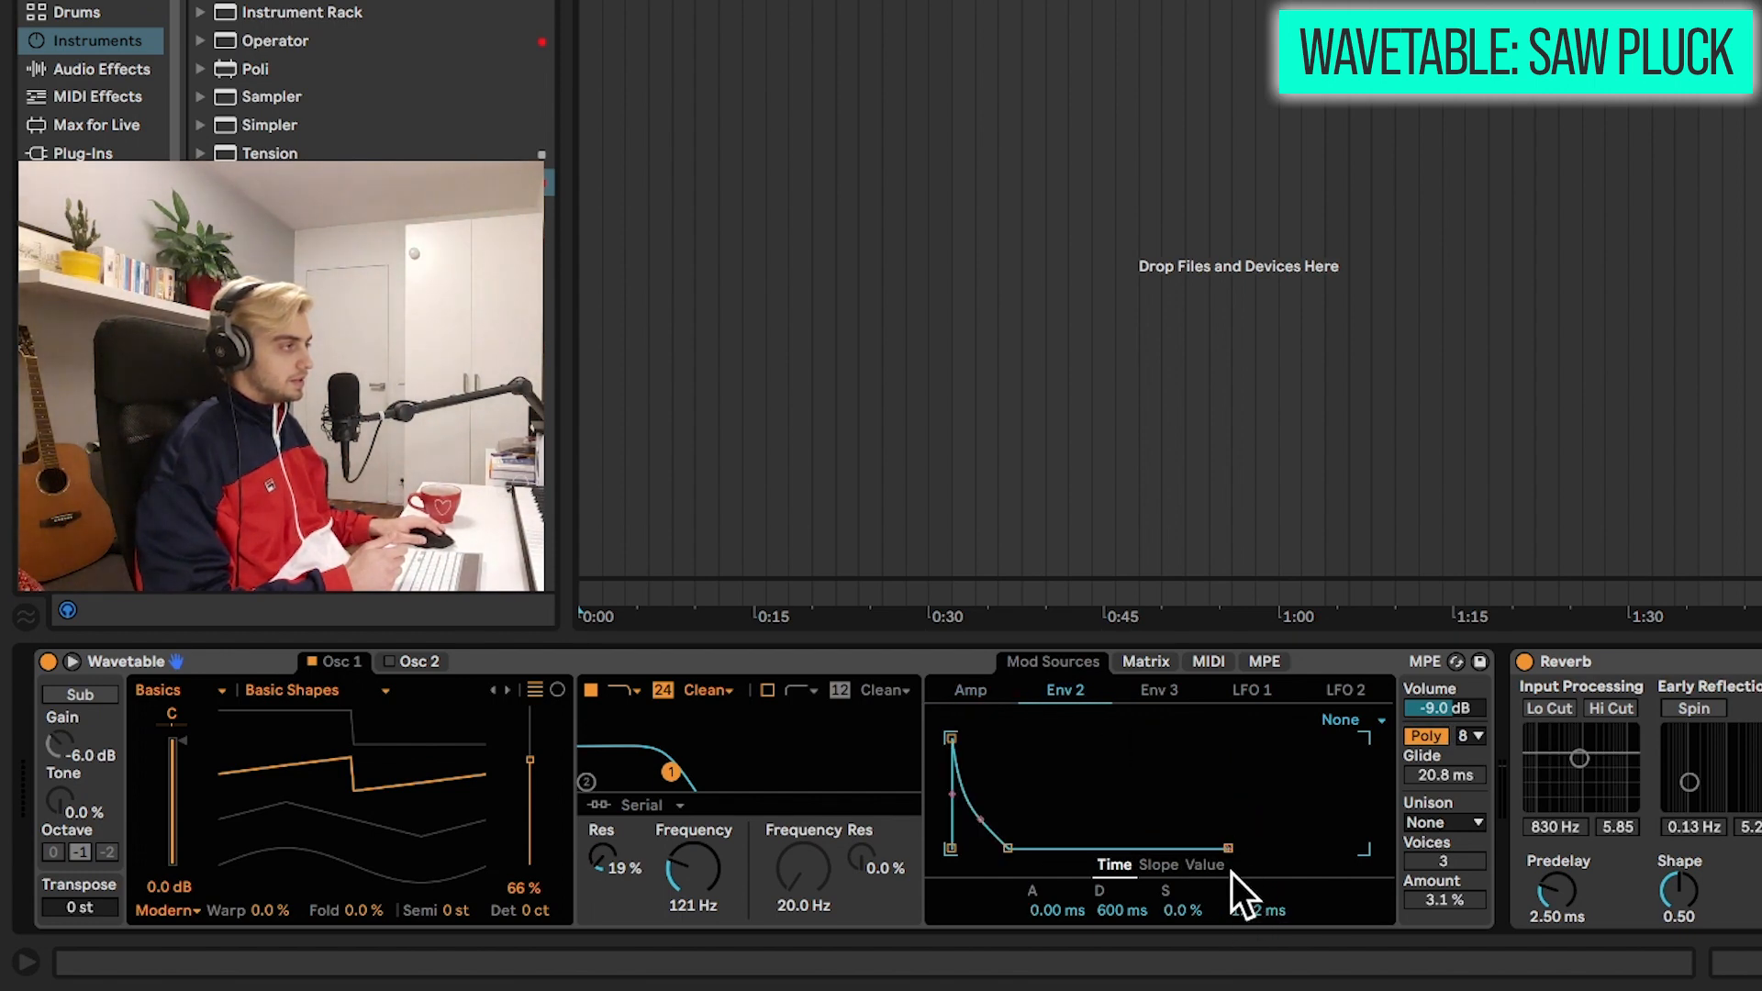
left_click_drag(1239, 918, 1239, 881)
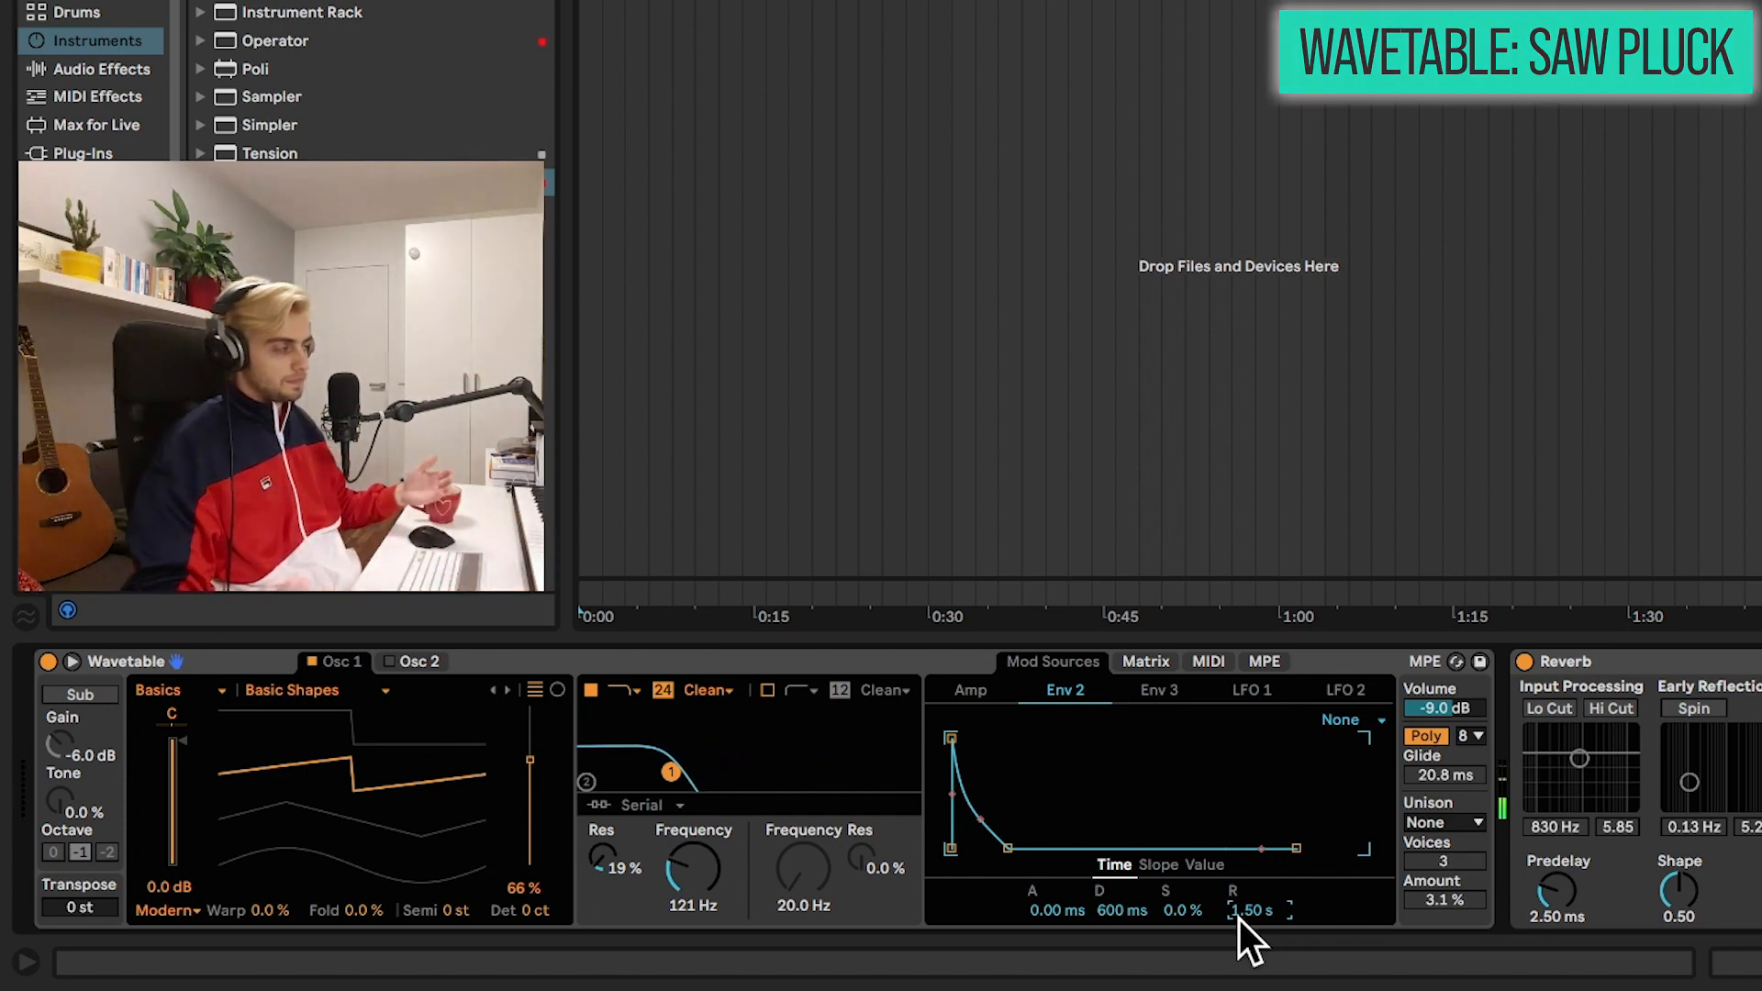
Step: Set Wavetable's unison to Classic with 8 voices and an amount of 24%
left_click(1447, 825)
left_click(1457, 686)
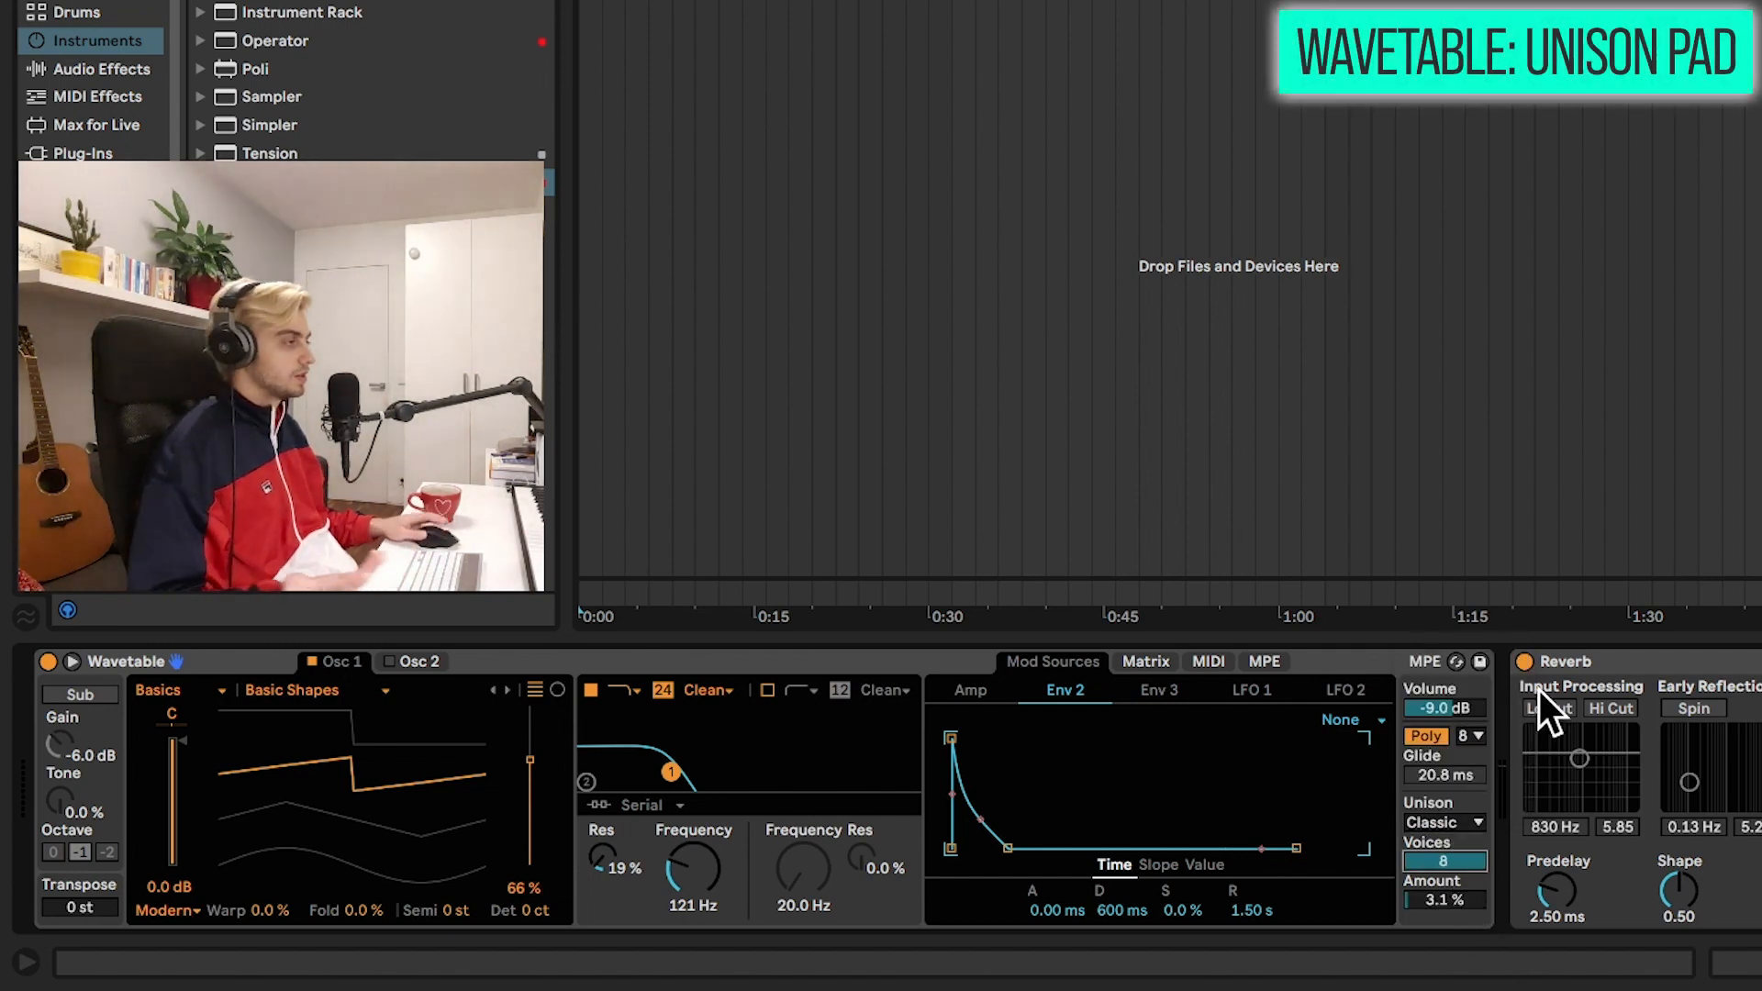
left_click_drag(1463, 904, 1463, 863)
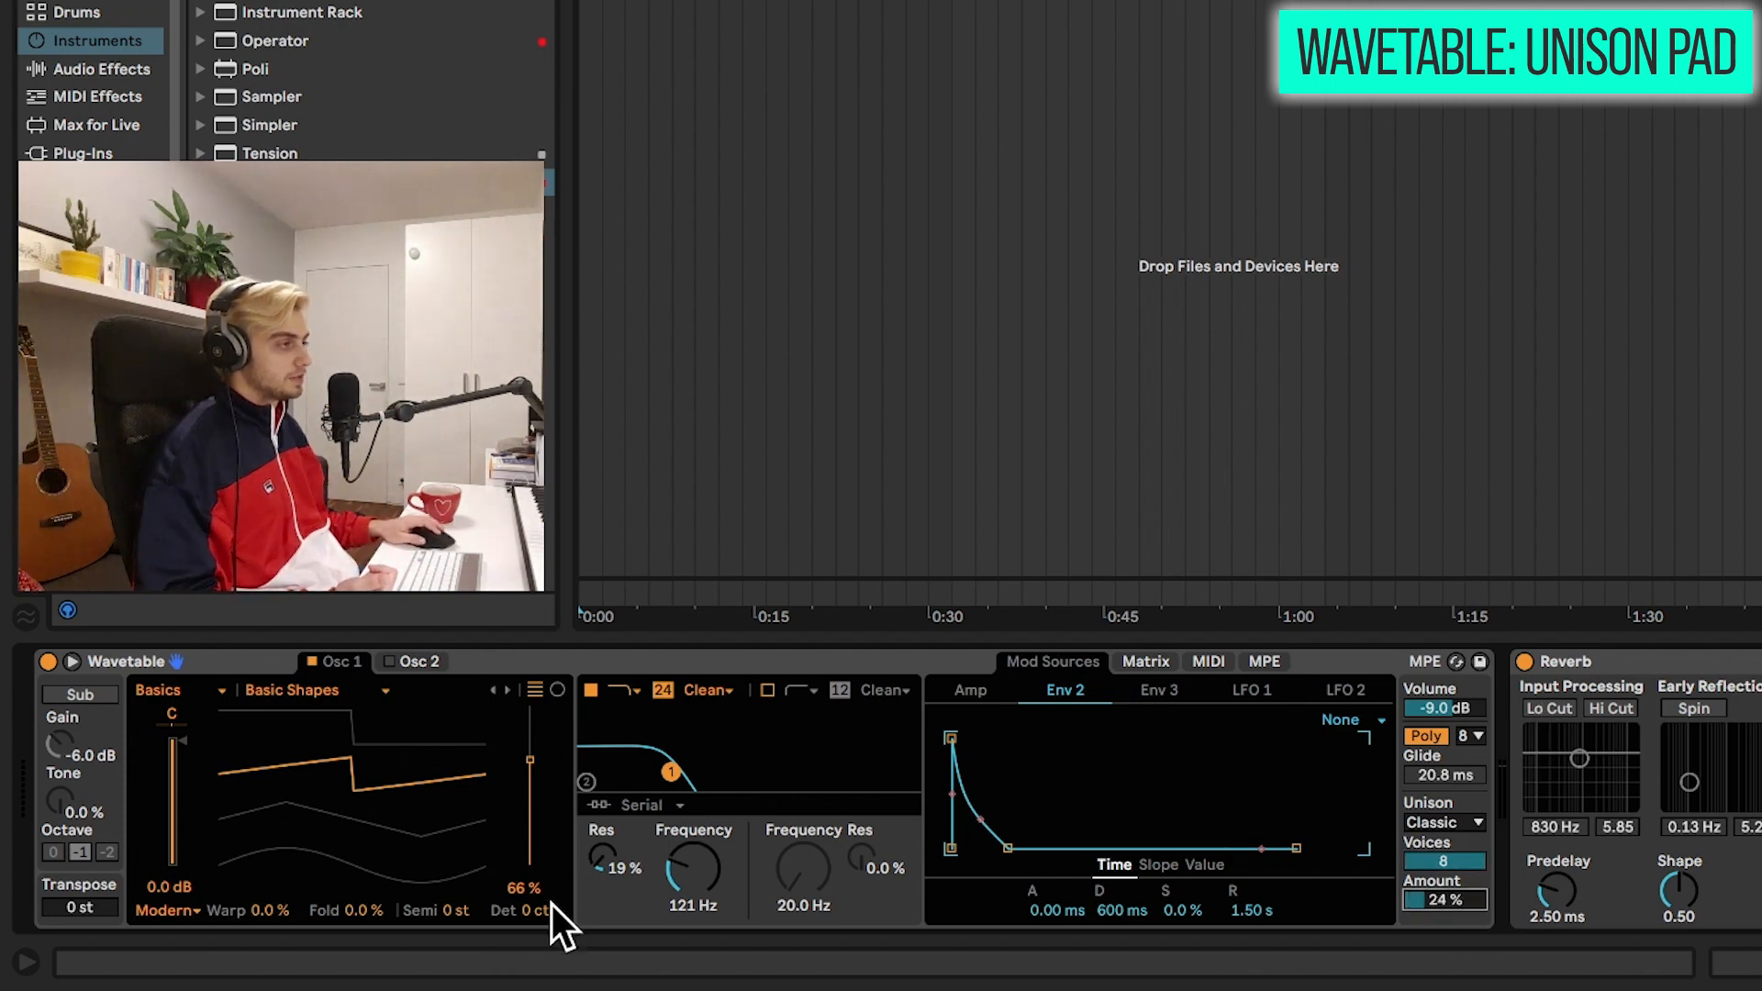
Step: Remove the Env 2 modulation from filter 1's frequency and set the filter's cutoff to 342 Hz
left_click(1147, 661)
left_click(1143, 837)
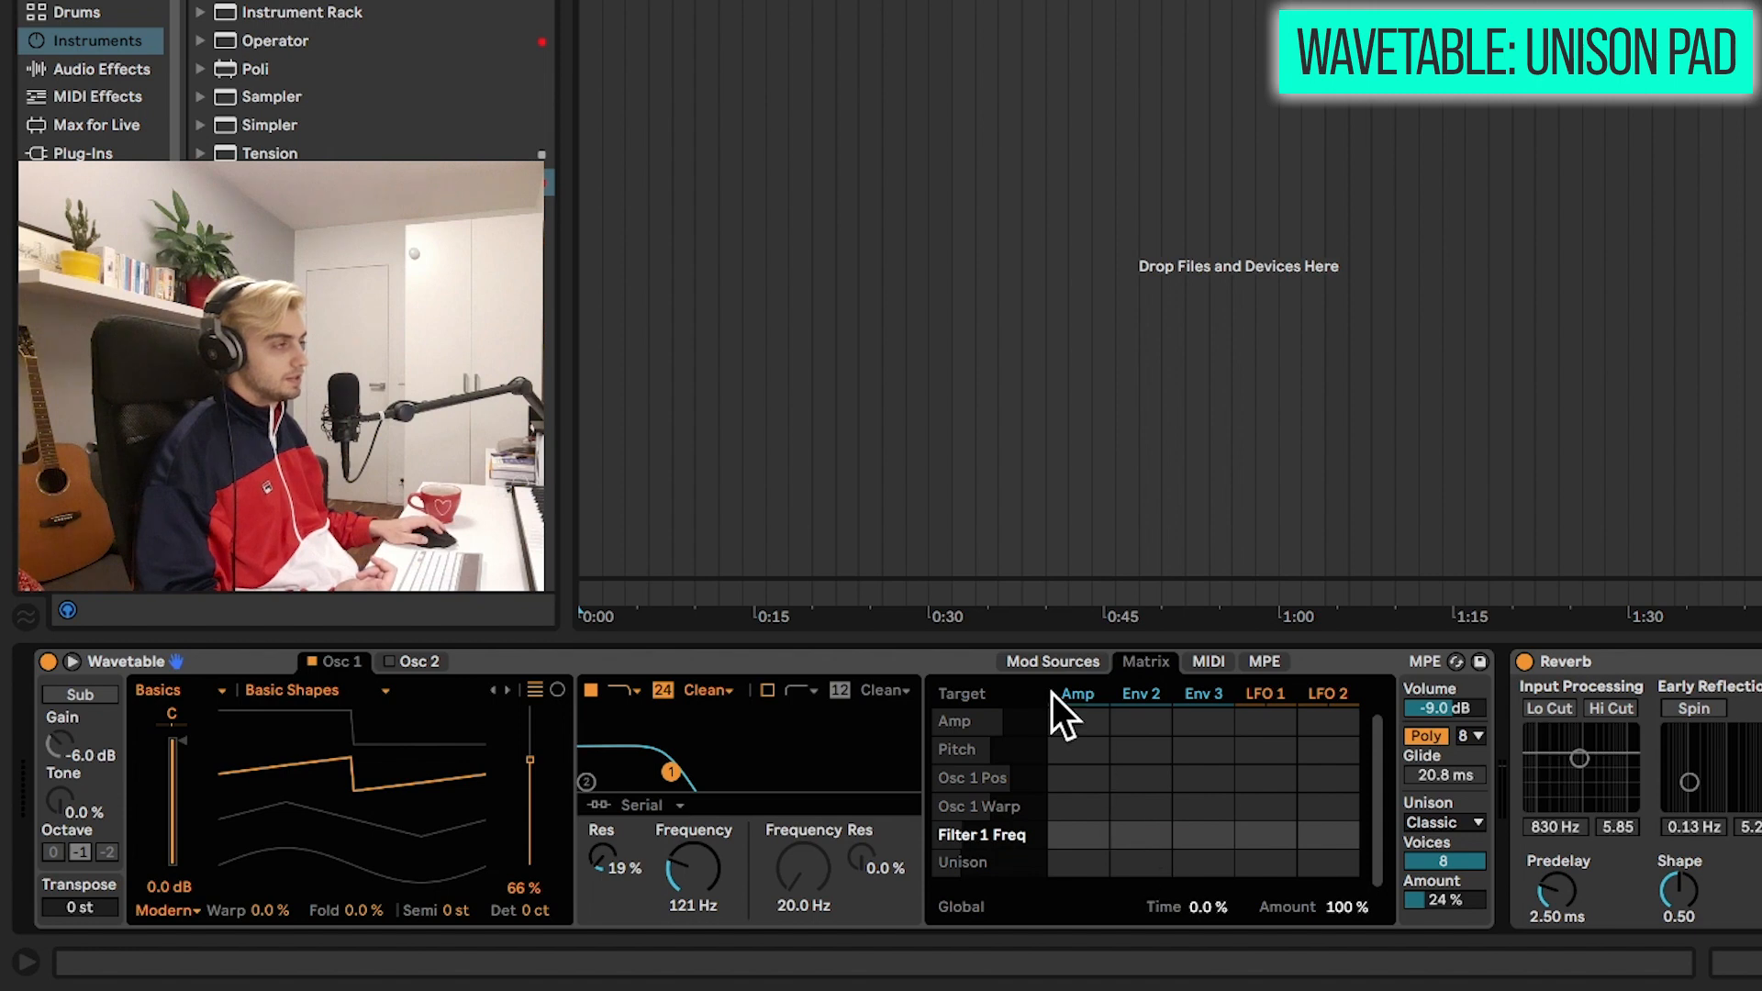
left_click(1053, 661)
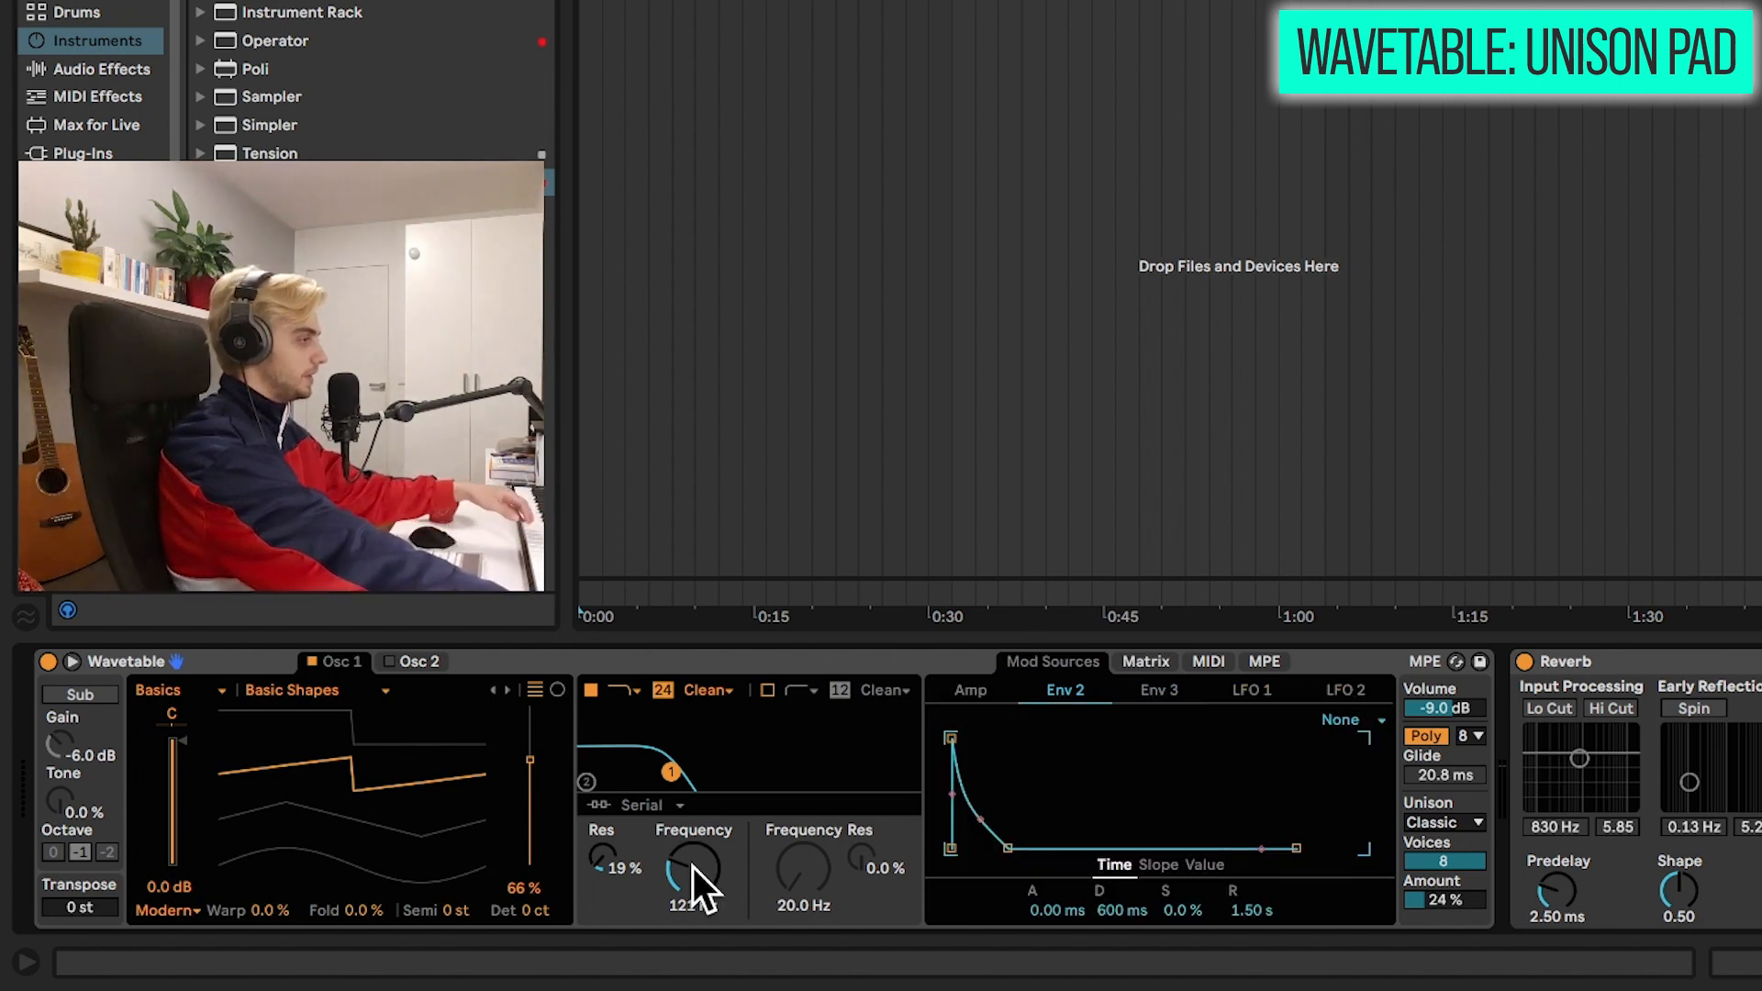
left_click_drag(692, 867, 692, 868)
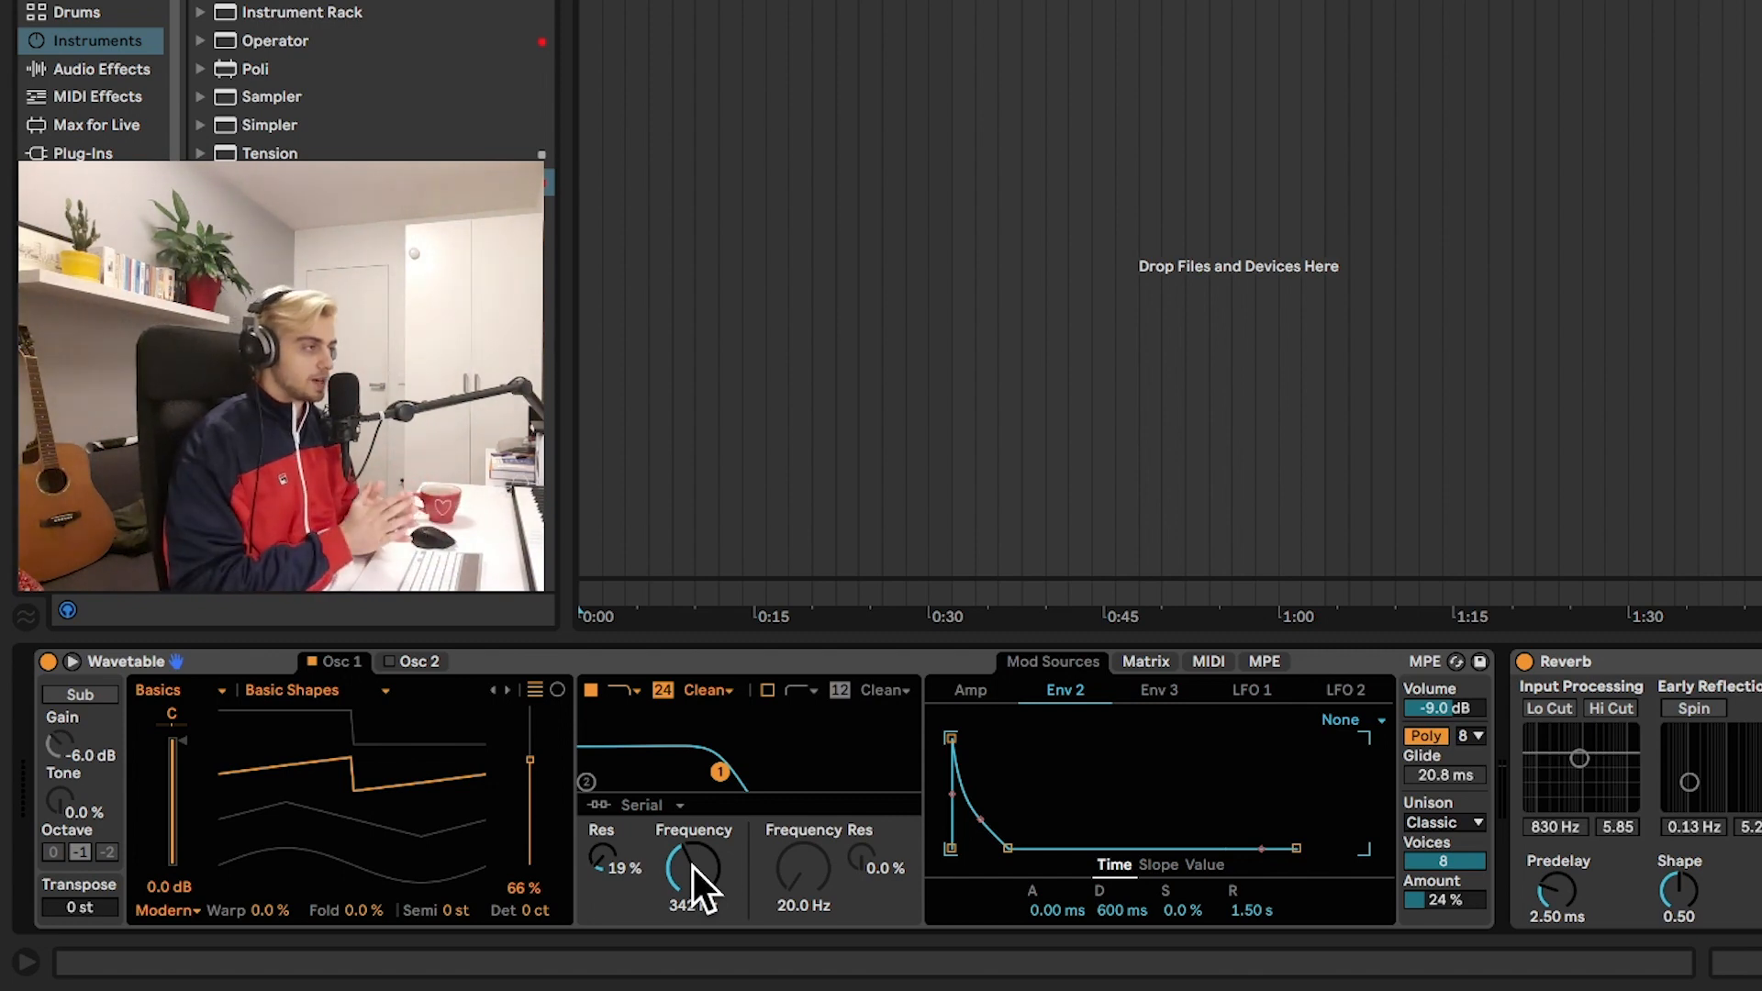
Step: Examine Wavetable's modulation matrix, second oscillator and sub oscillator, leaving the sub off and returning to oscillator 1
left_click(1155, 659)
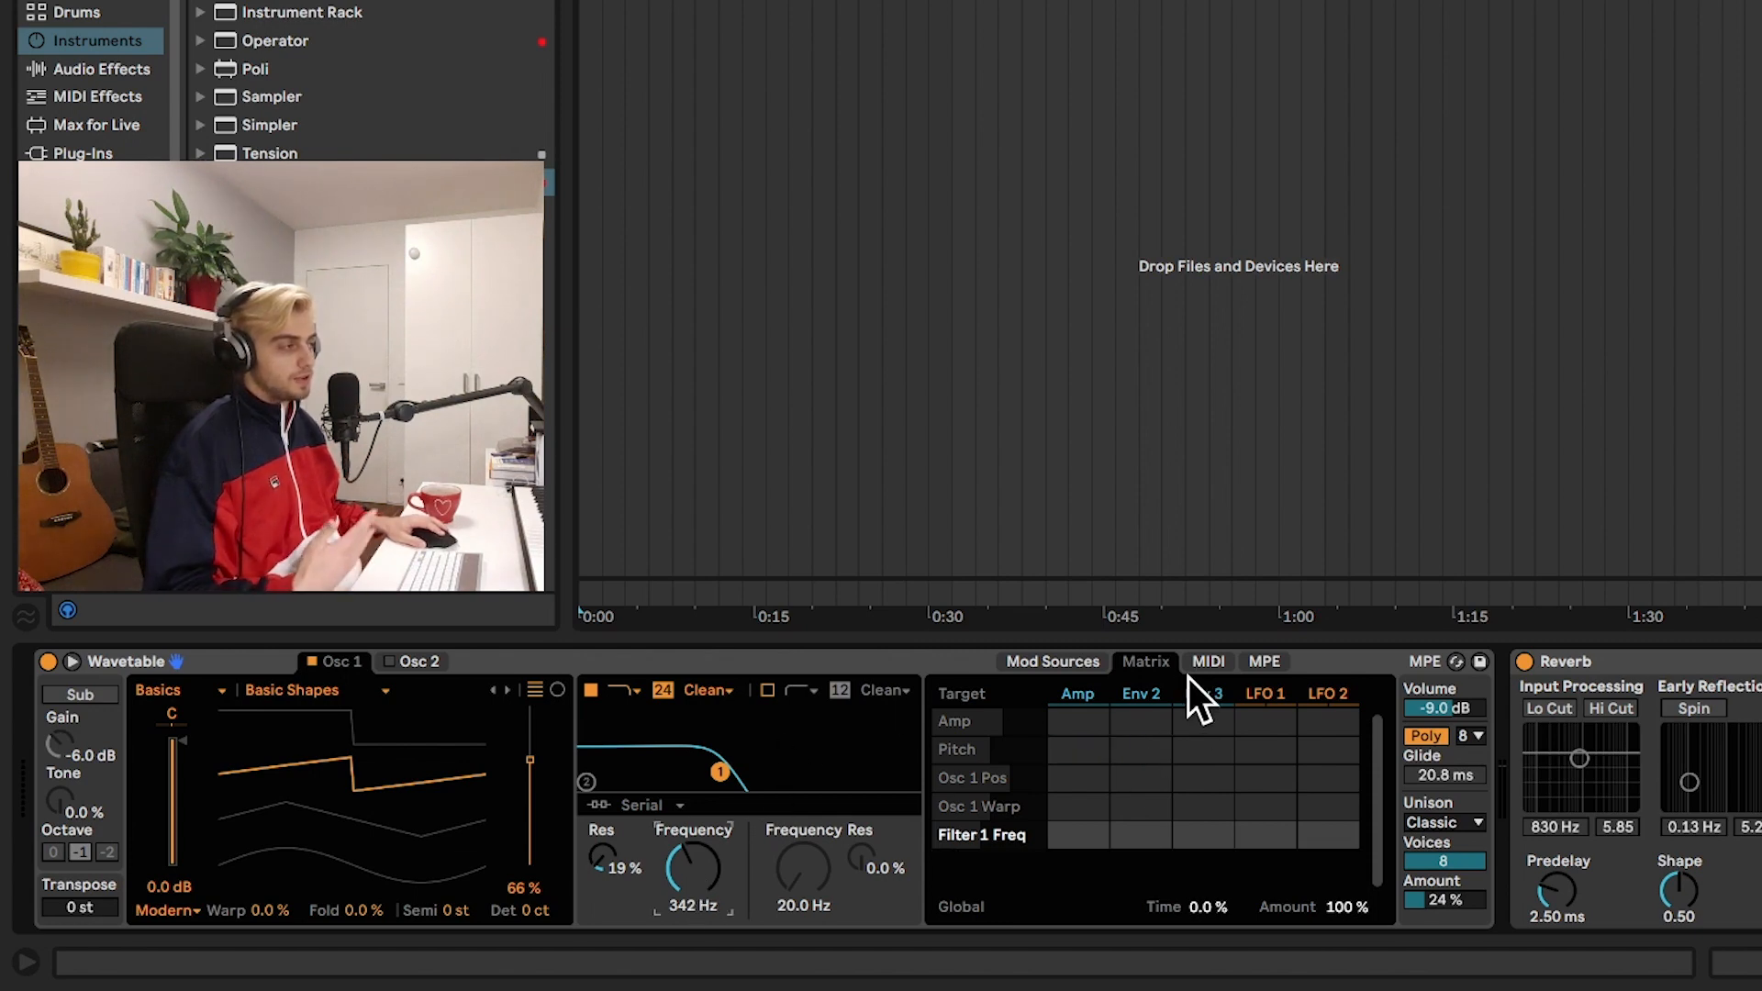
left_click(1066, 661)
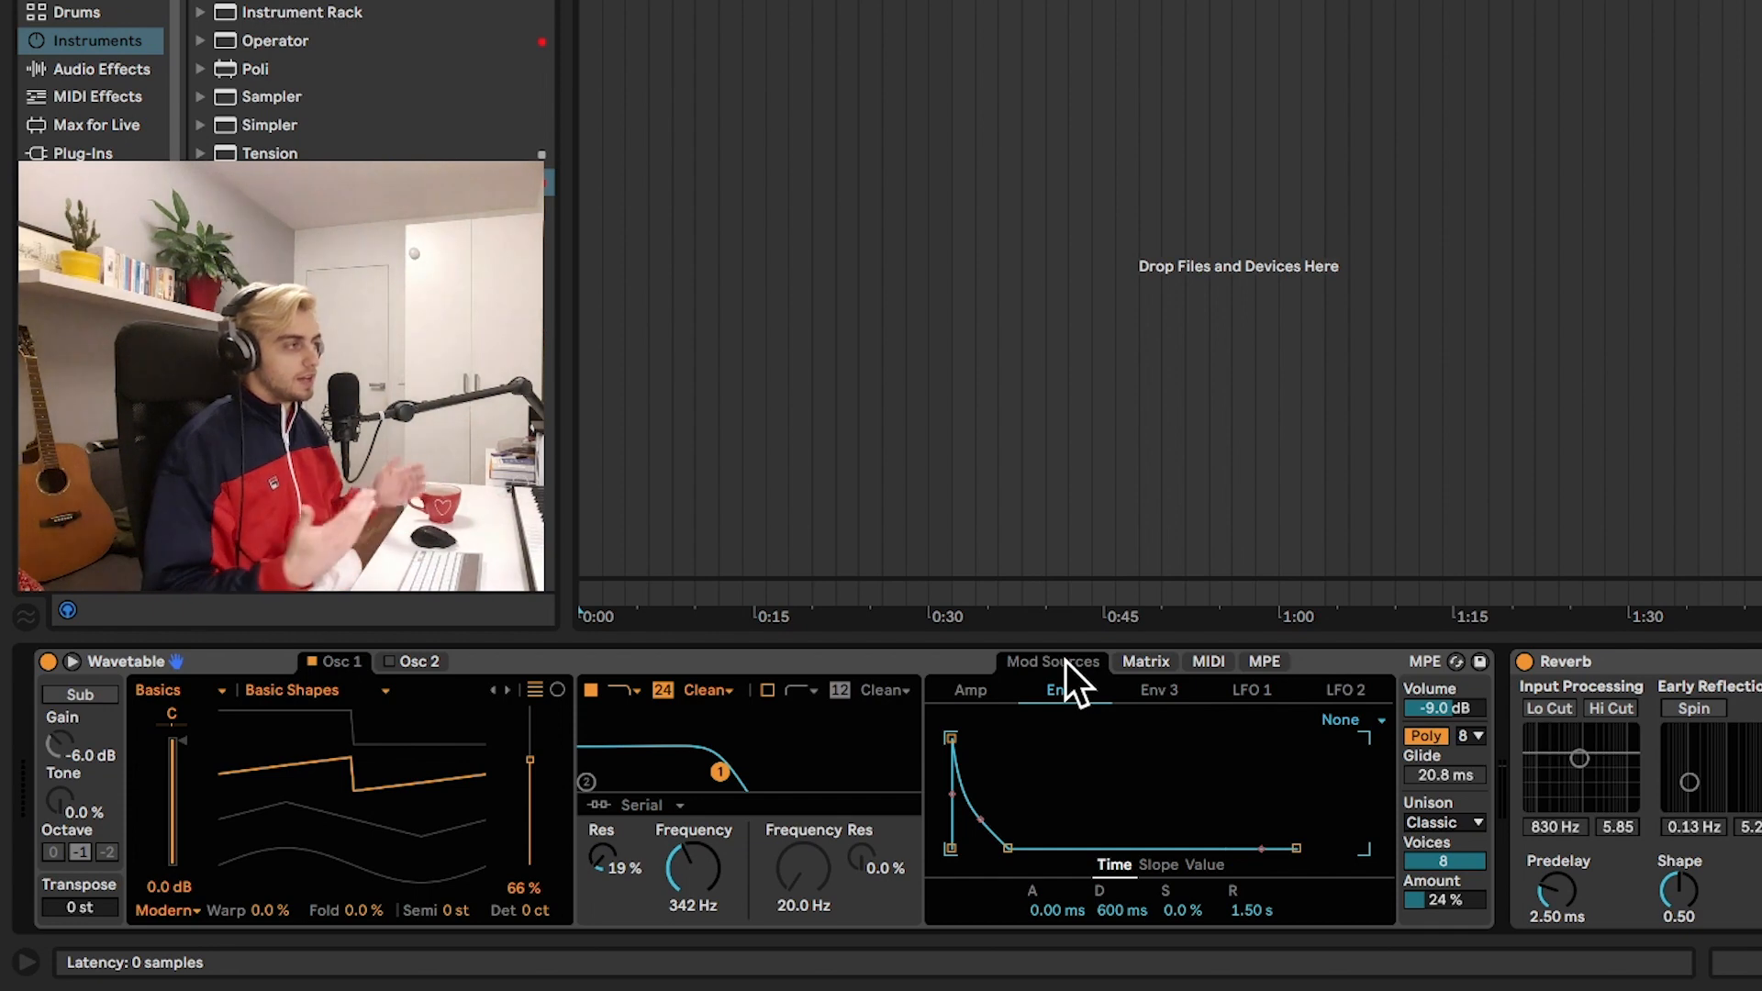
left_click(422, 661)
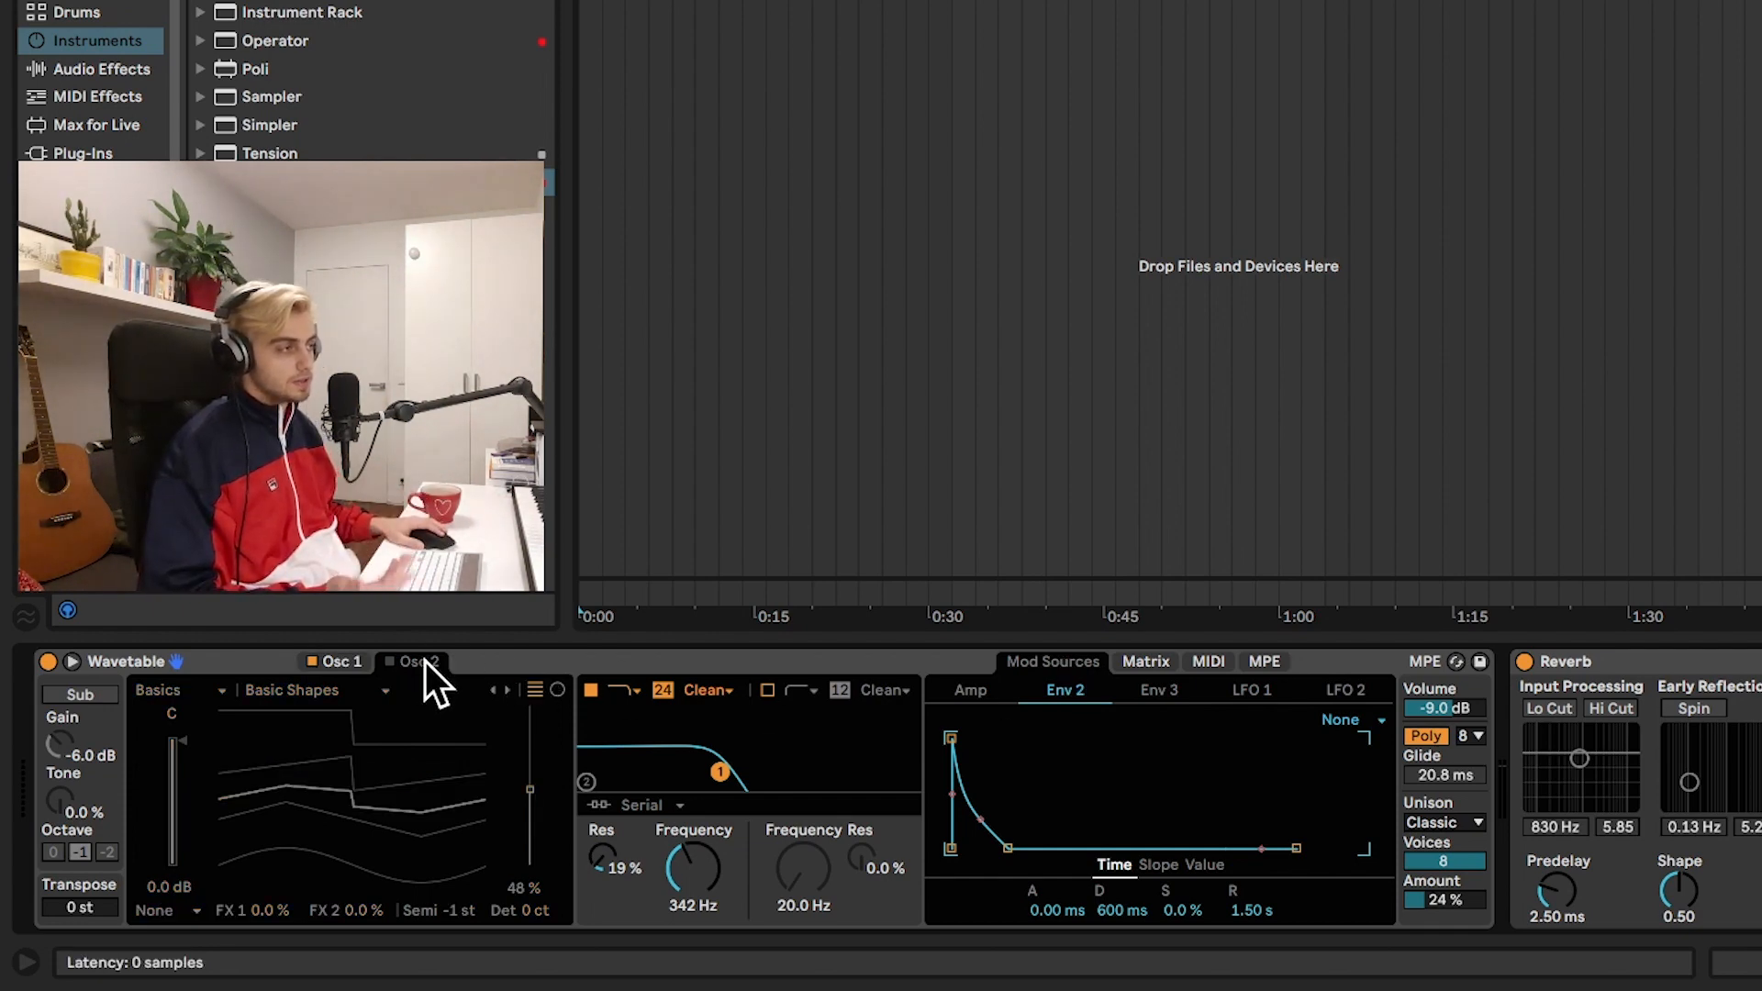
left_click(99, 695)
left_click(99, 693)
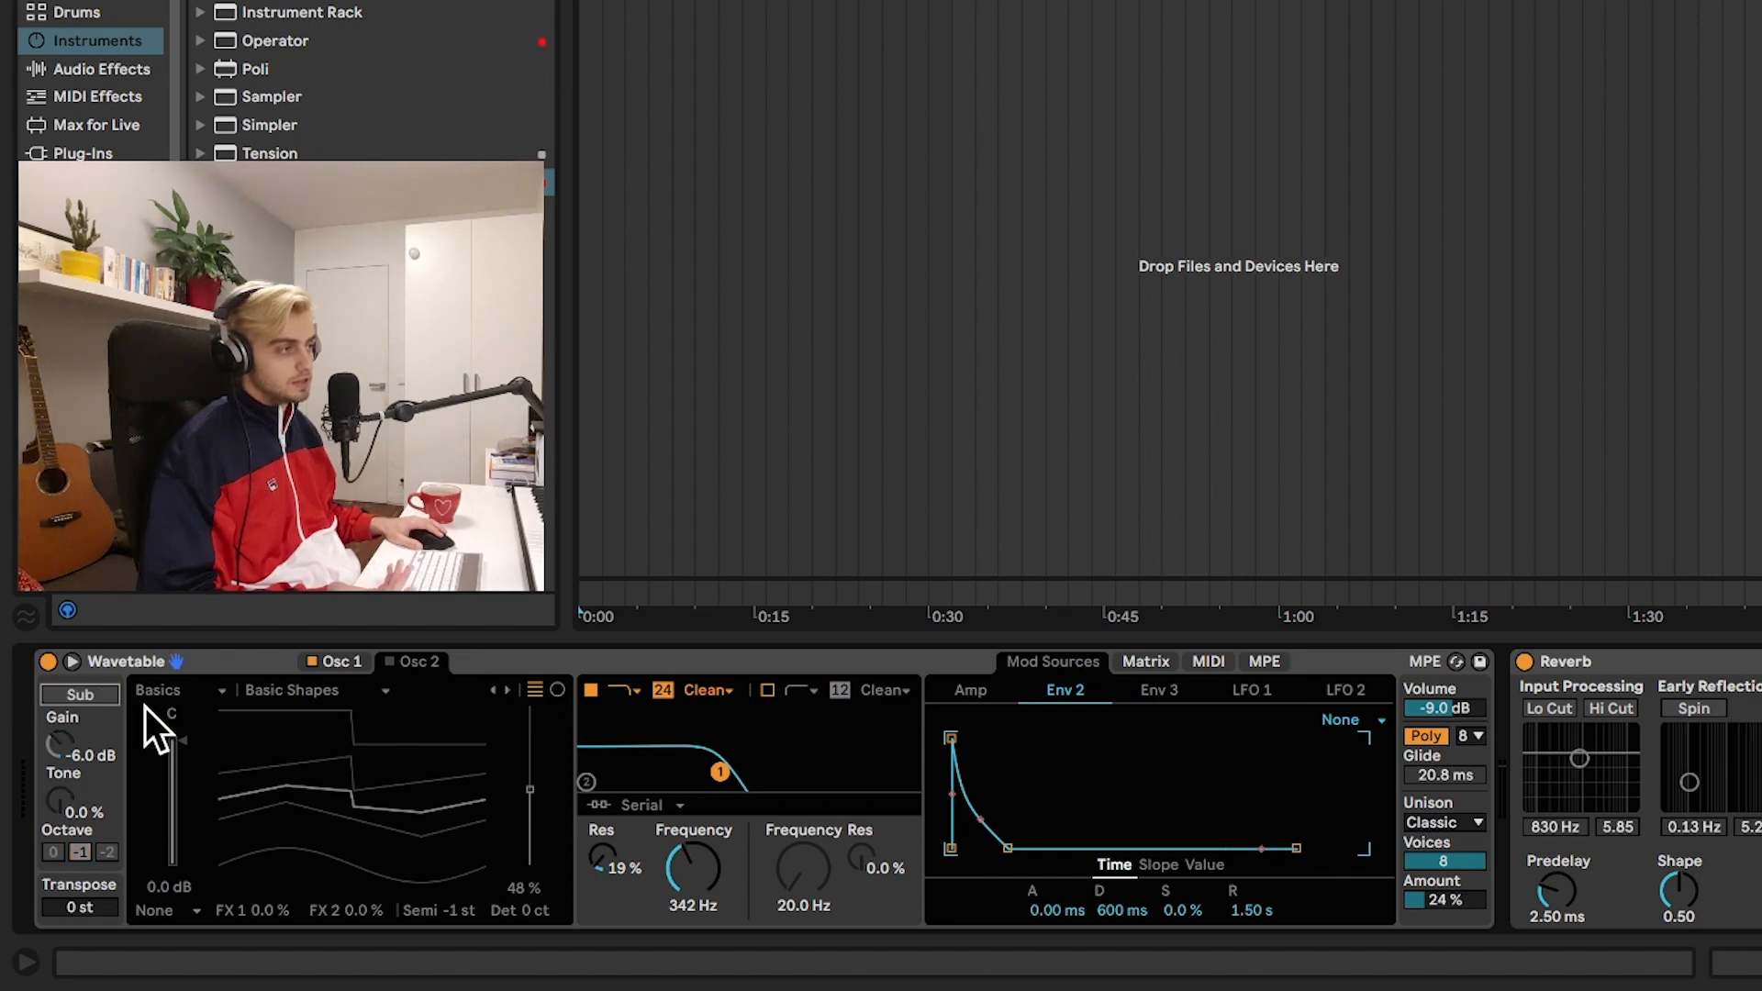
left_click(342, 662)
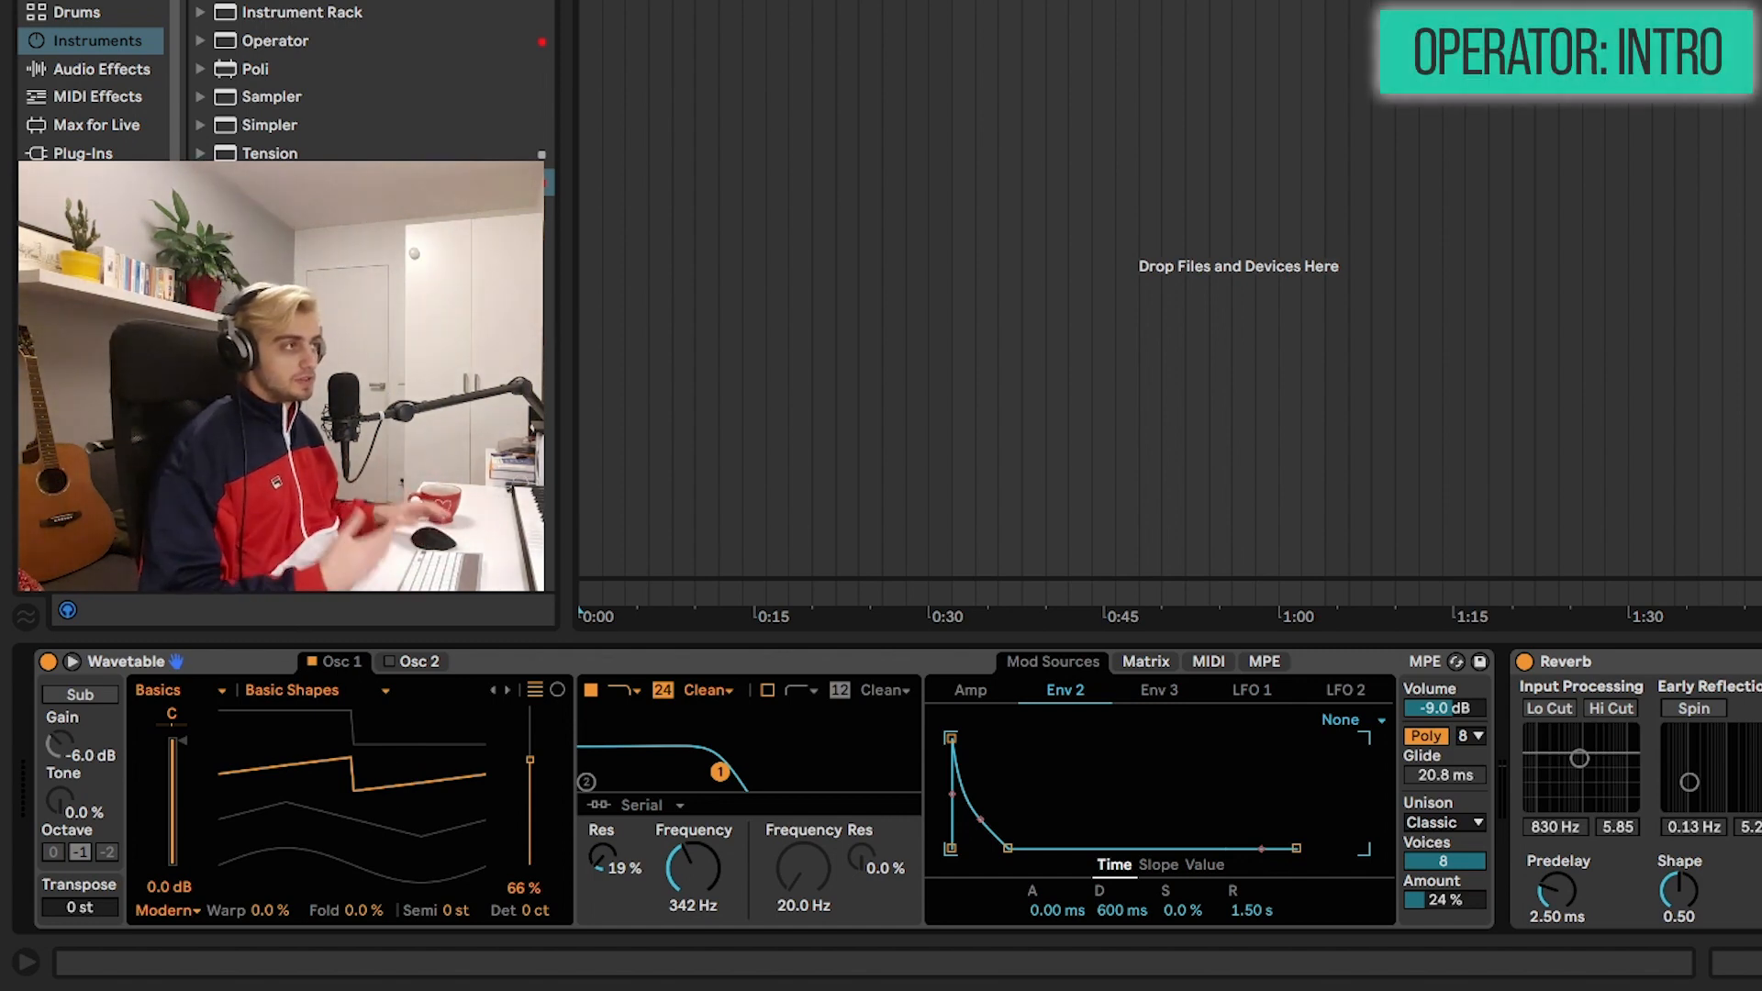
Step: Replace Wavetable with the Operator instrument, check its global voice settings and return to oscillator A
double_click(264, 47)
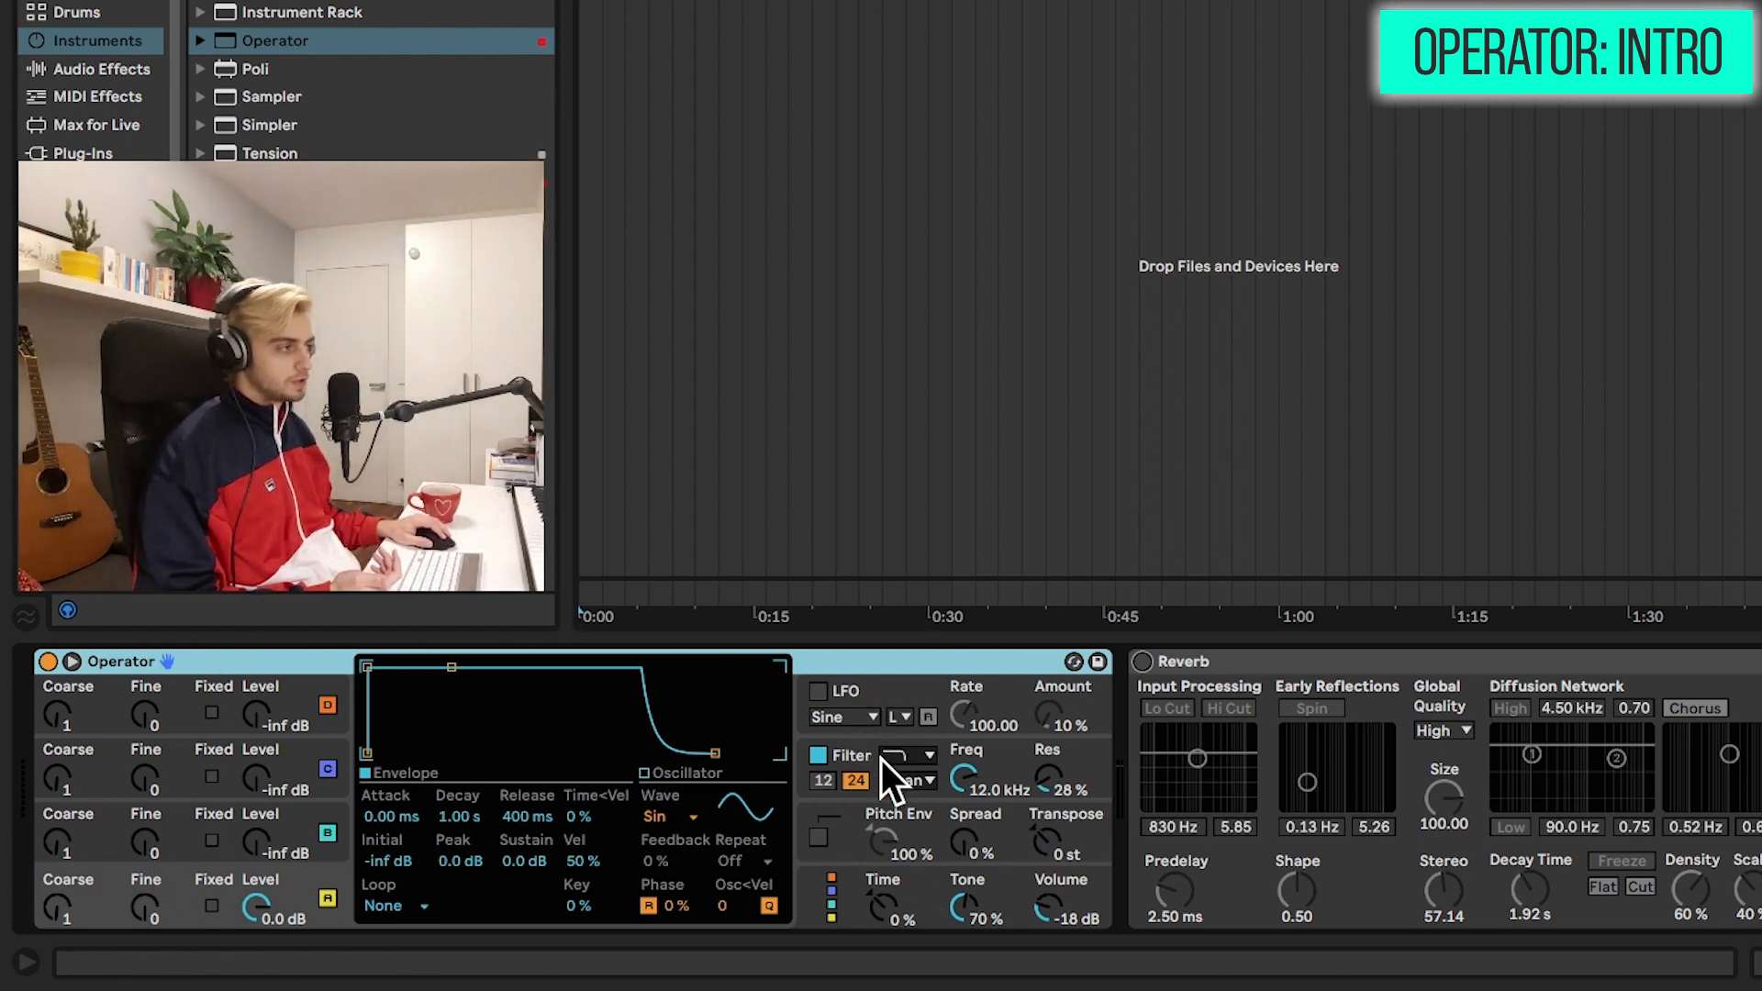
left_click(850, 881)
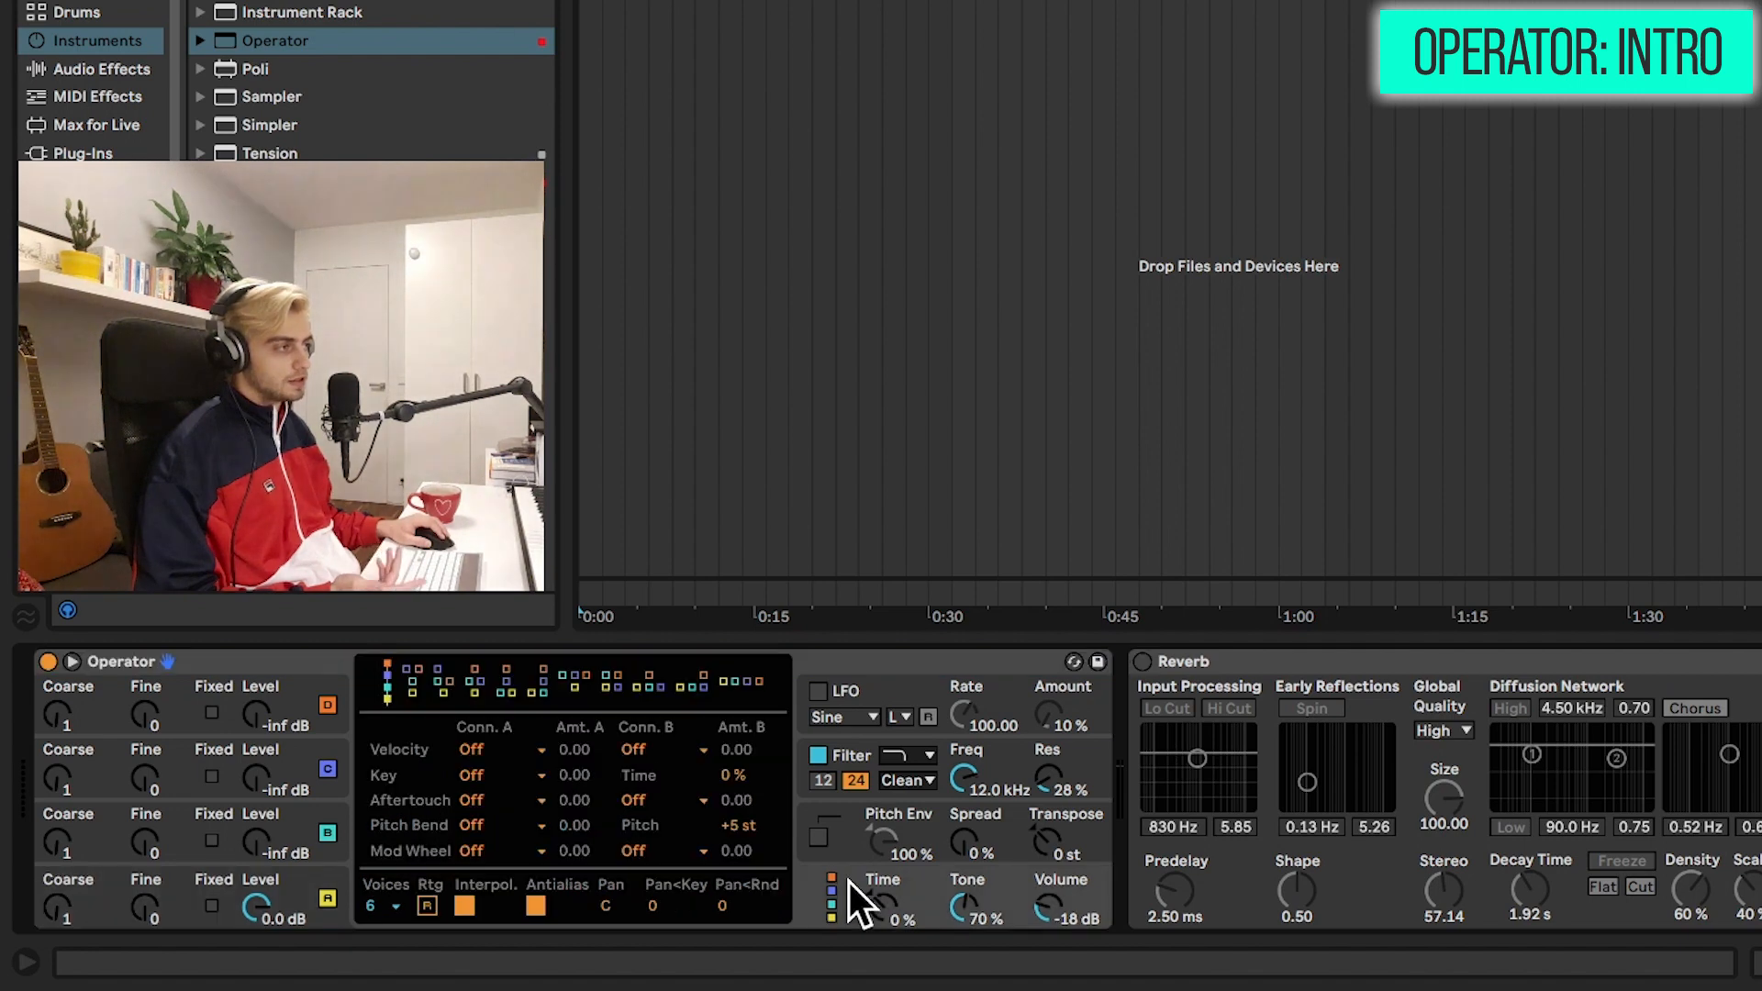
left_click(343, 875)
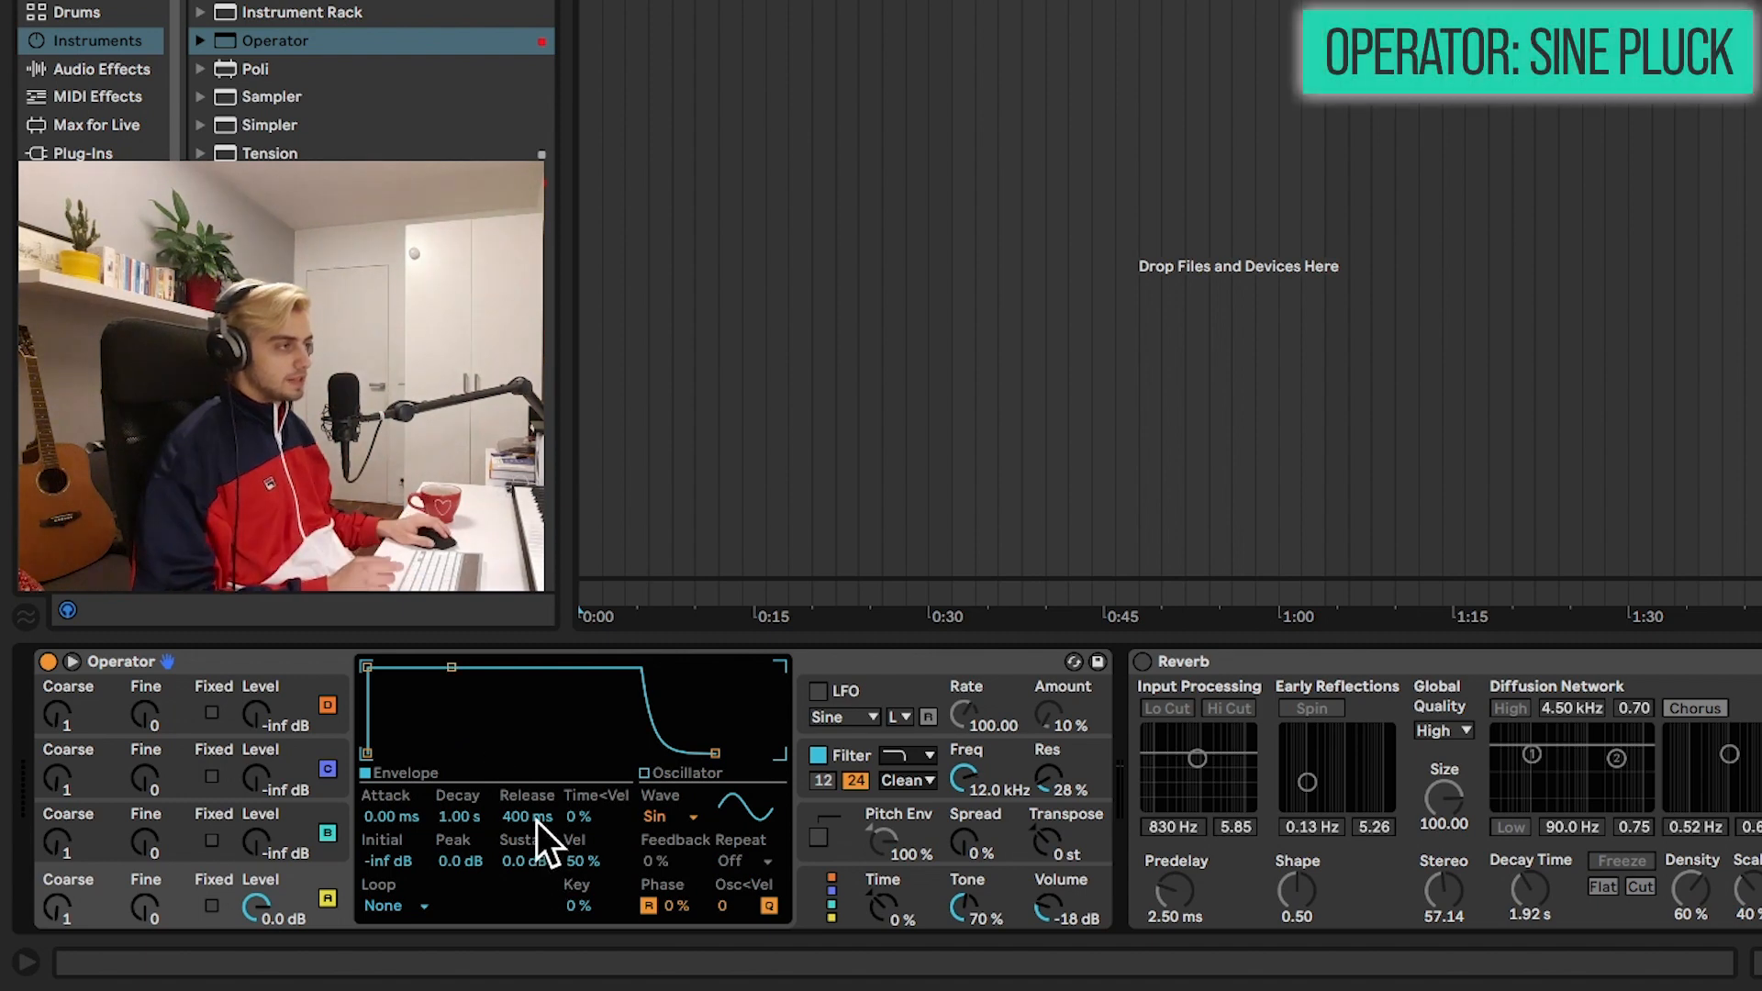
Step: Set oscillator A's envelope release to 2.49 s and turn Reverb back on
left_click_drag(537, 822, 537, 780)
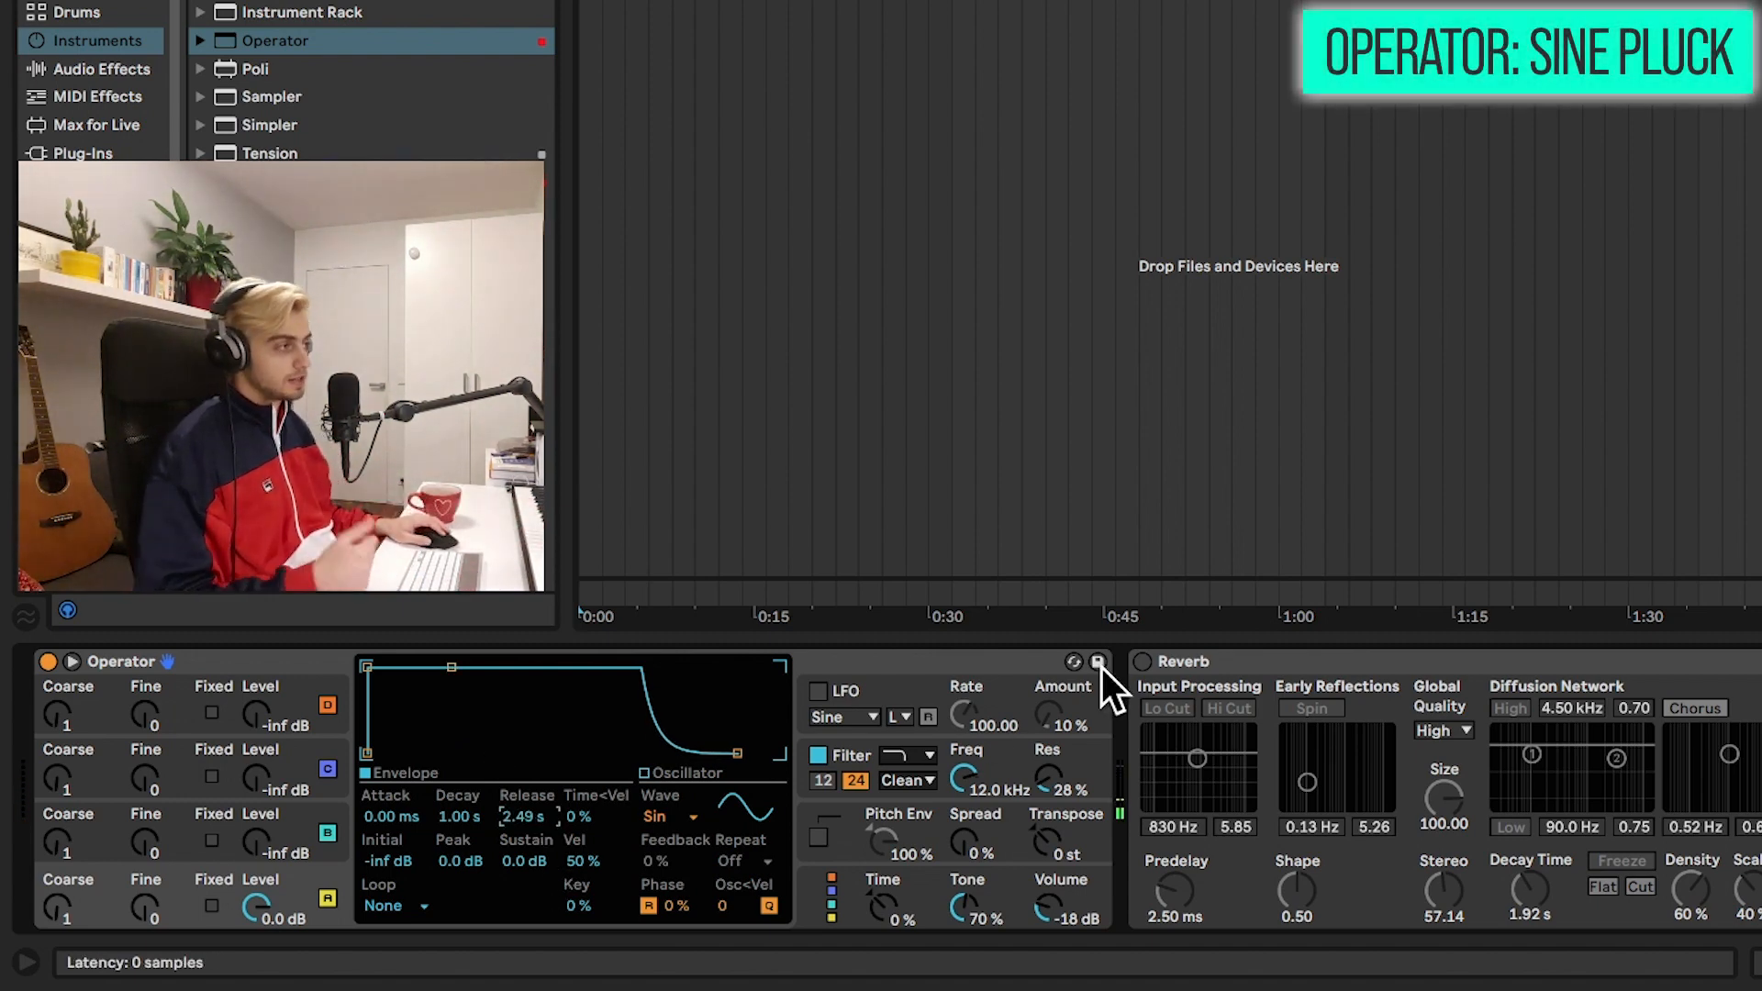
left_click(1142, 662)
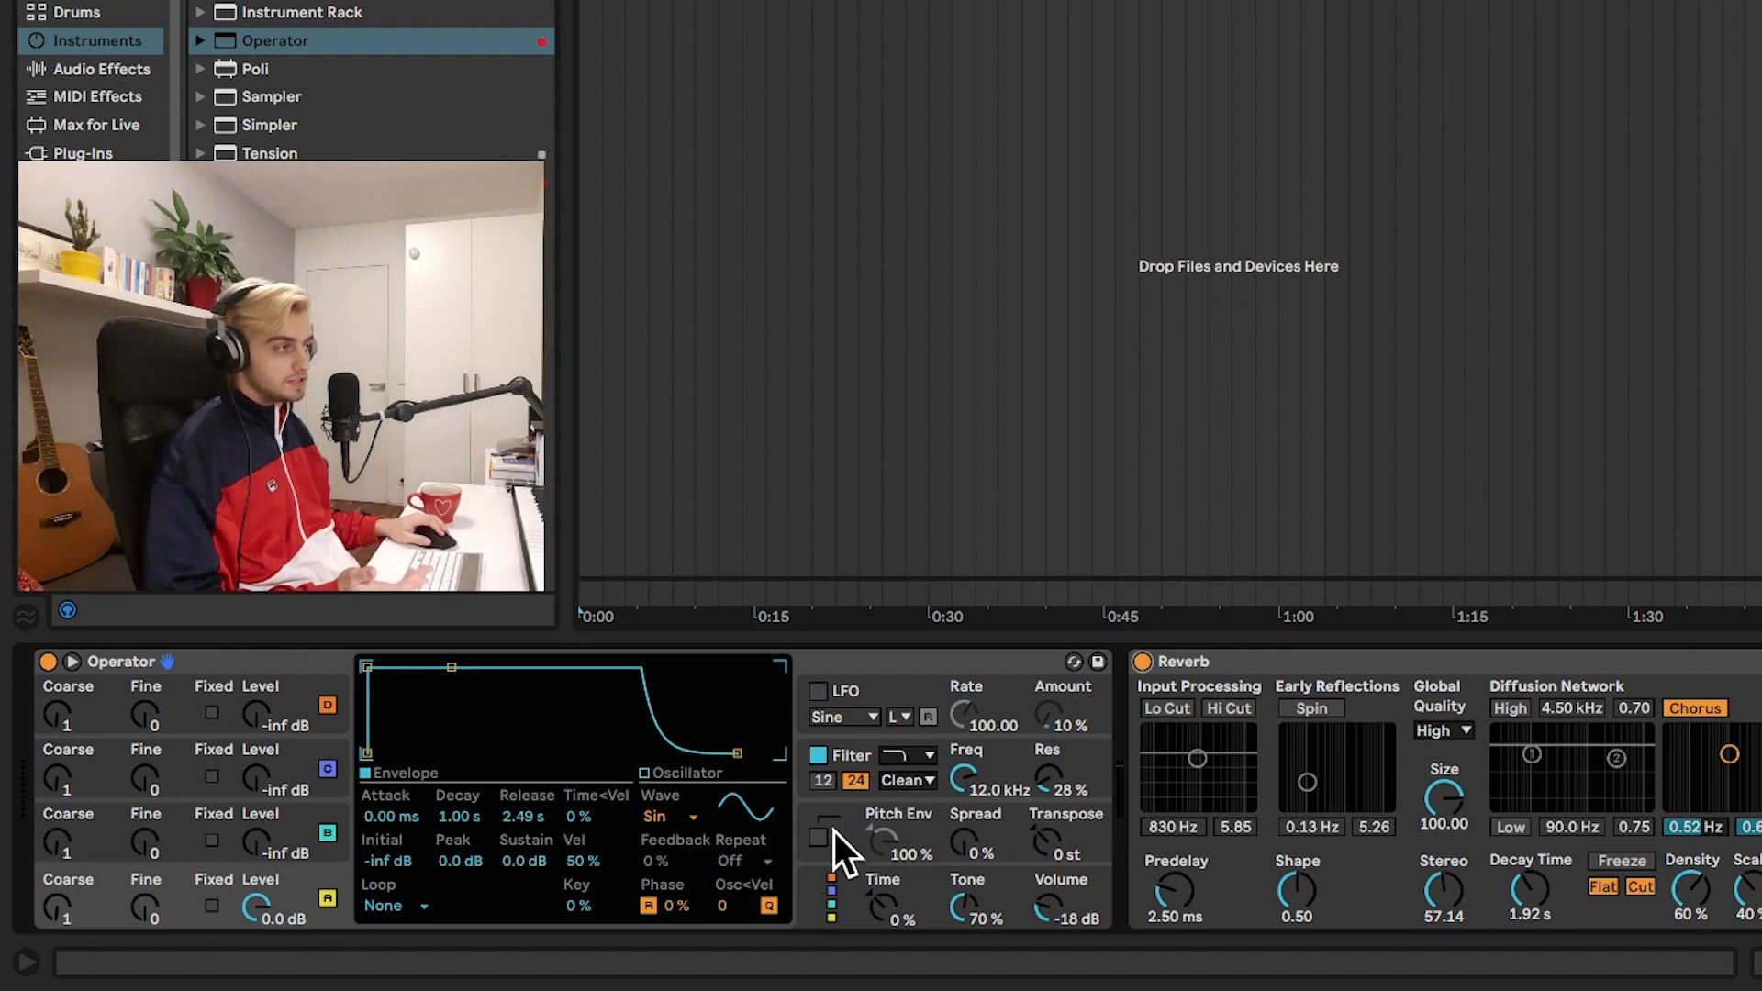
Step: Limit Operator to 1 voice and set oscillator A's waveform to Saw D
left_click(827, 879)
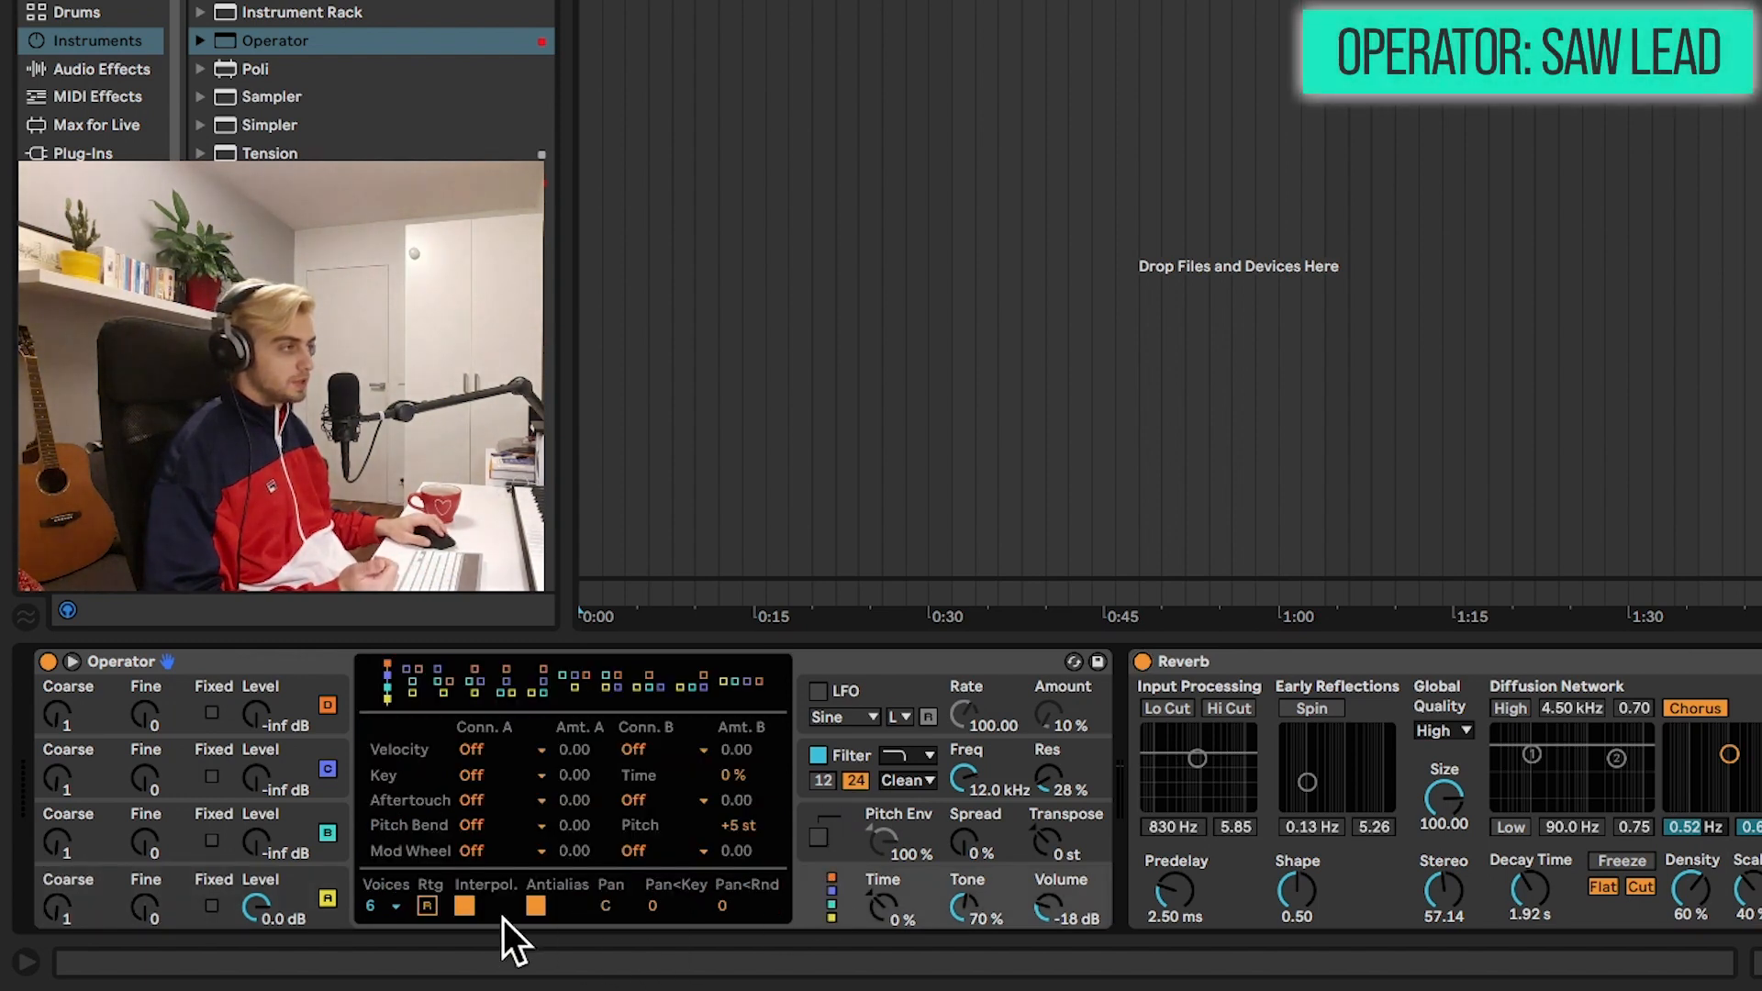
left_click(396, 906)
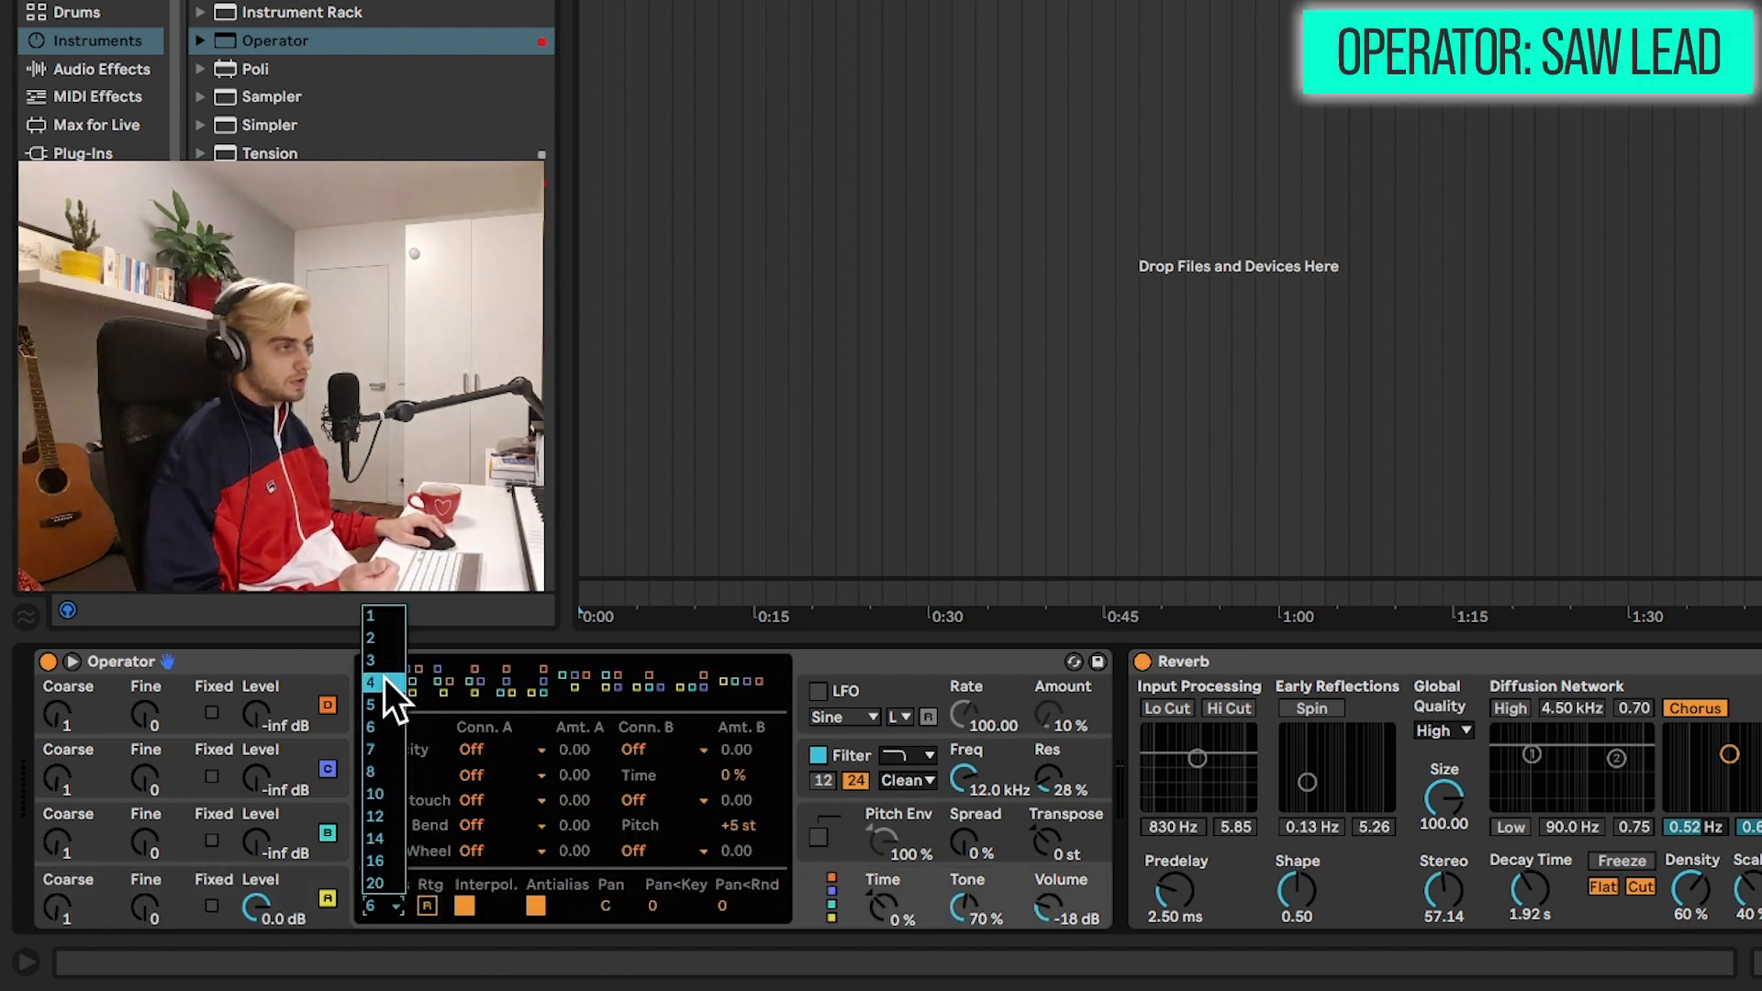
left_click(378, 614)
left_click(339, 879)
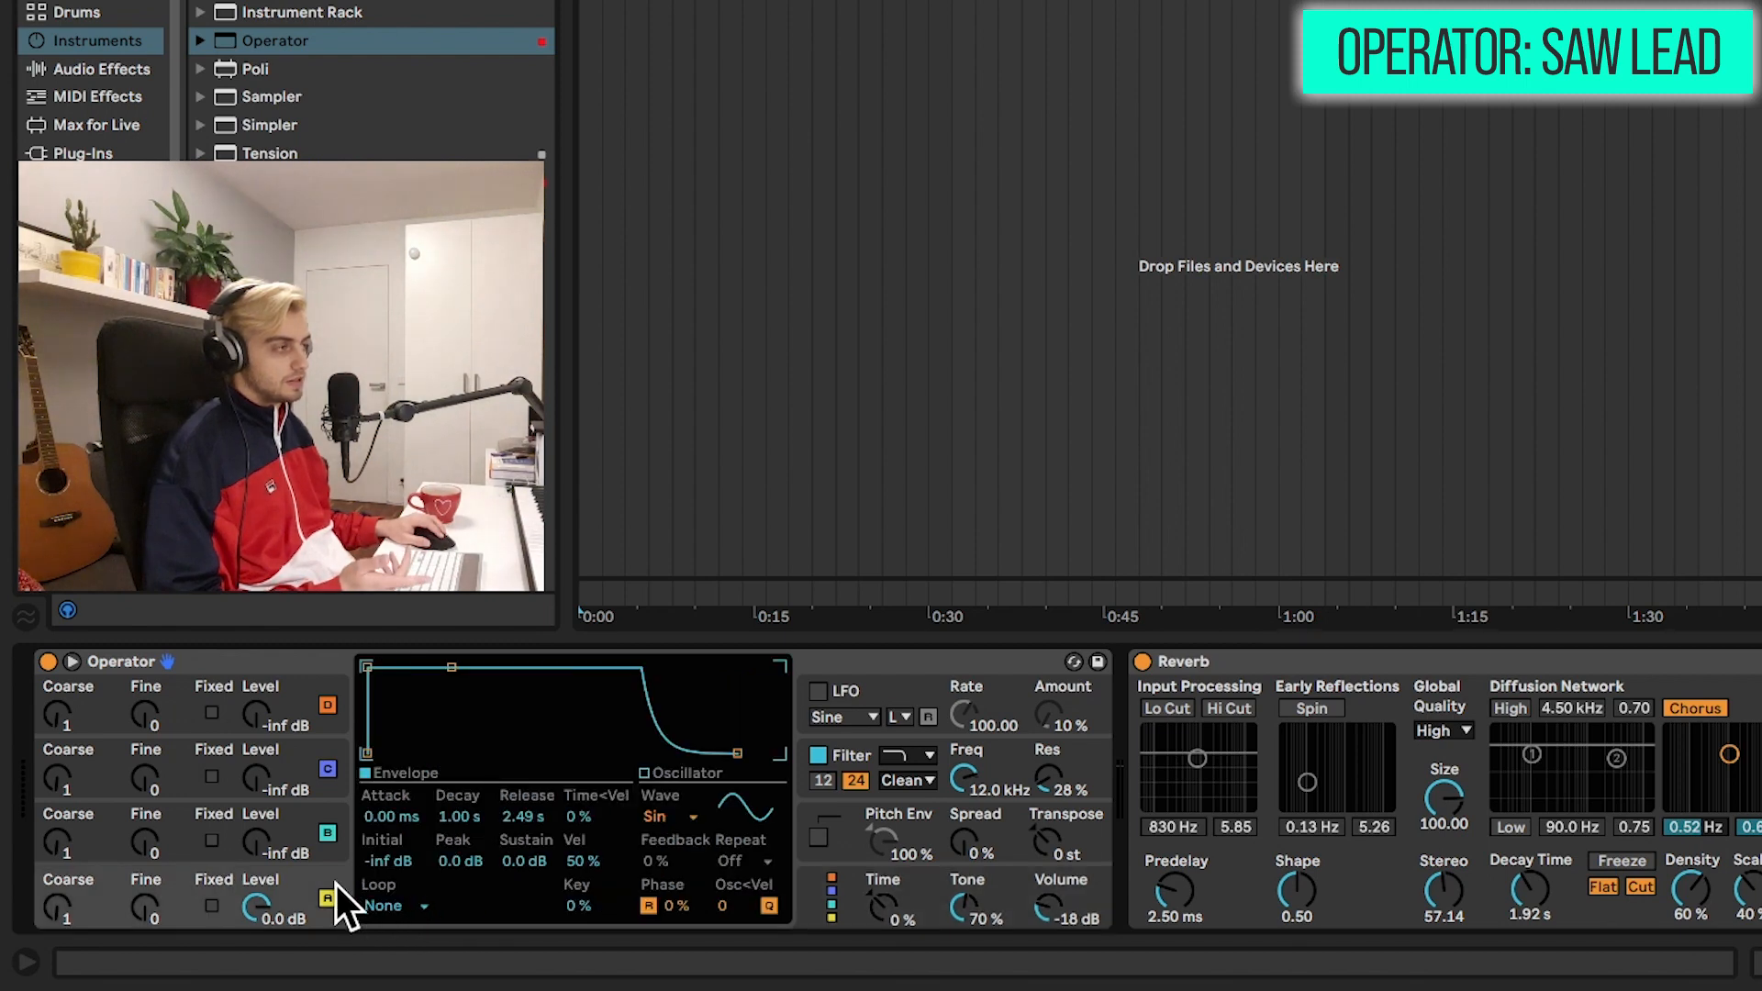
left_click(687, 818)
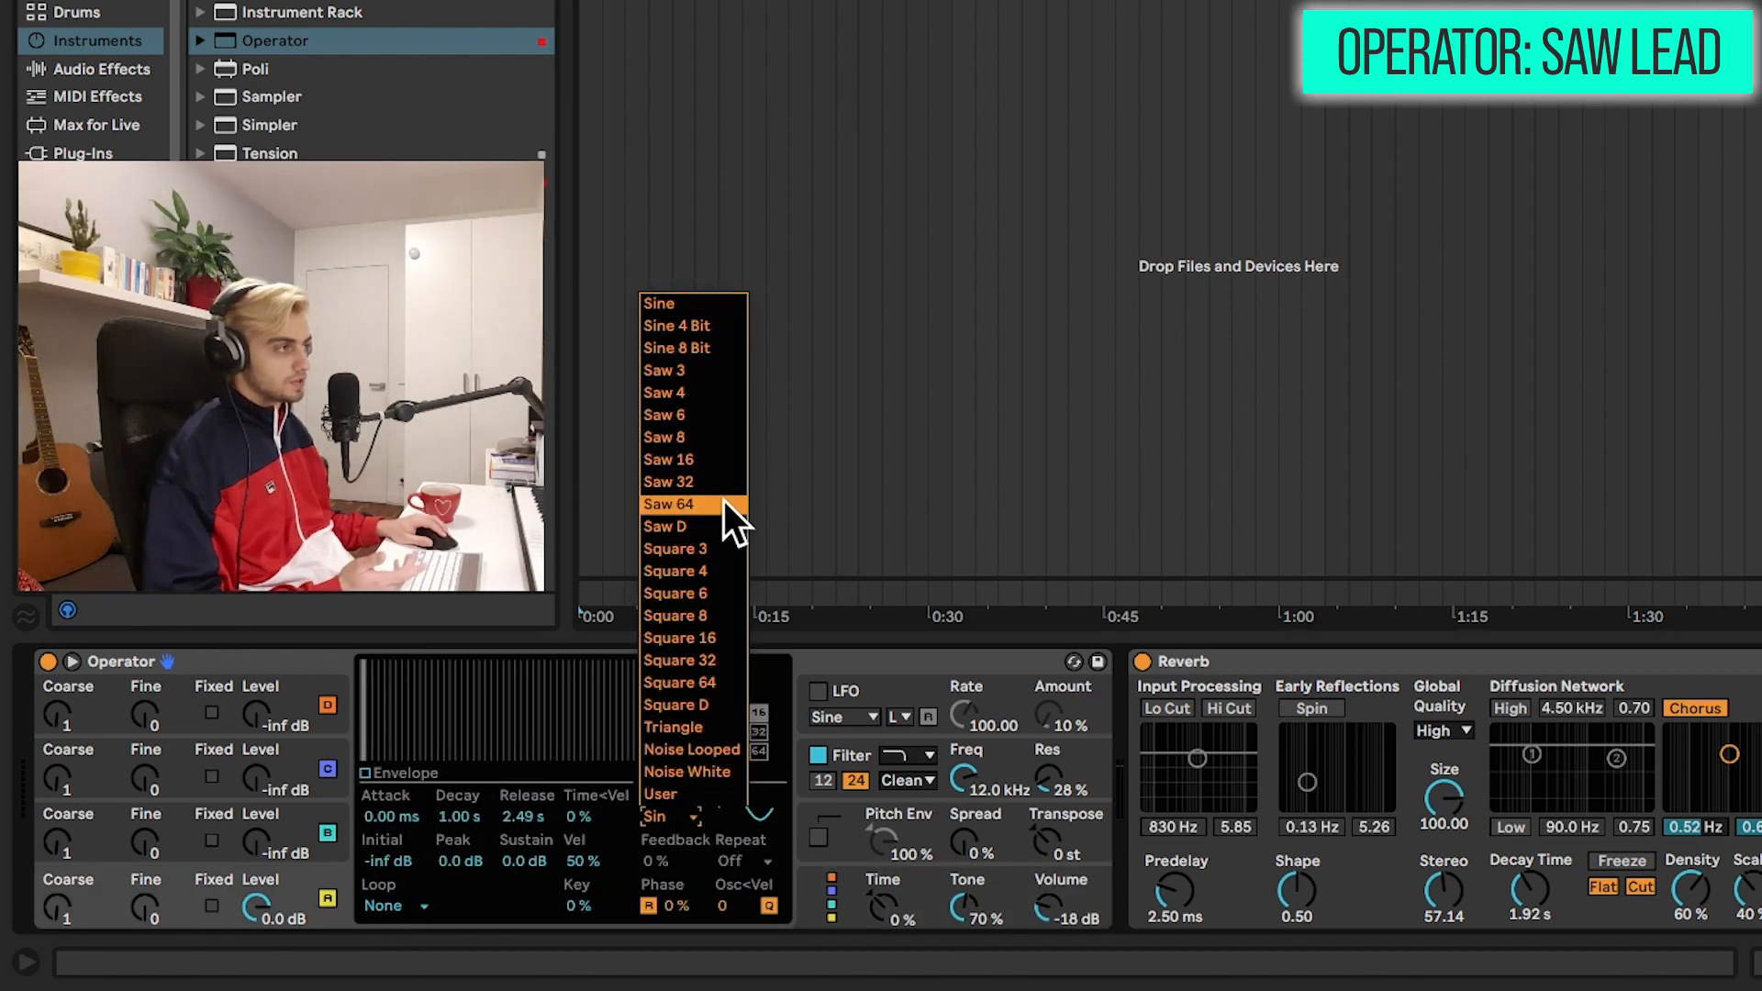
left_click(714, 526)
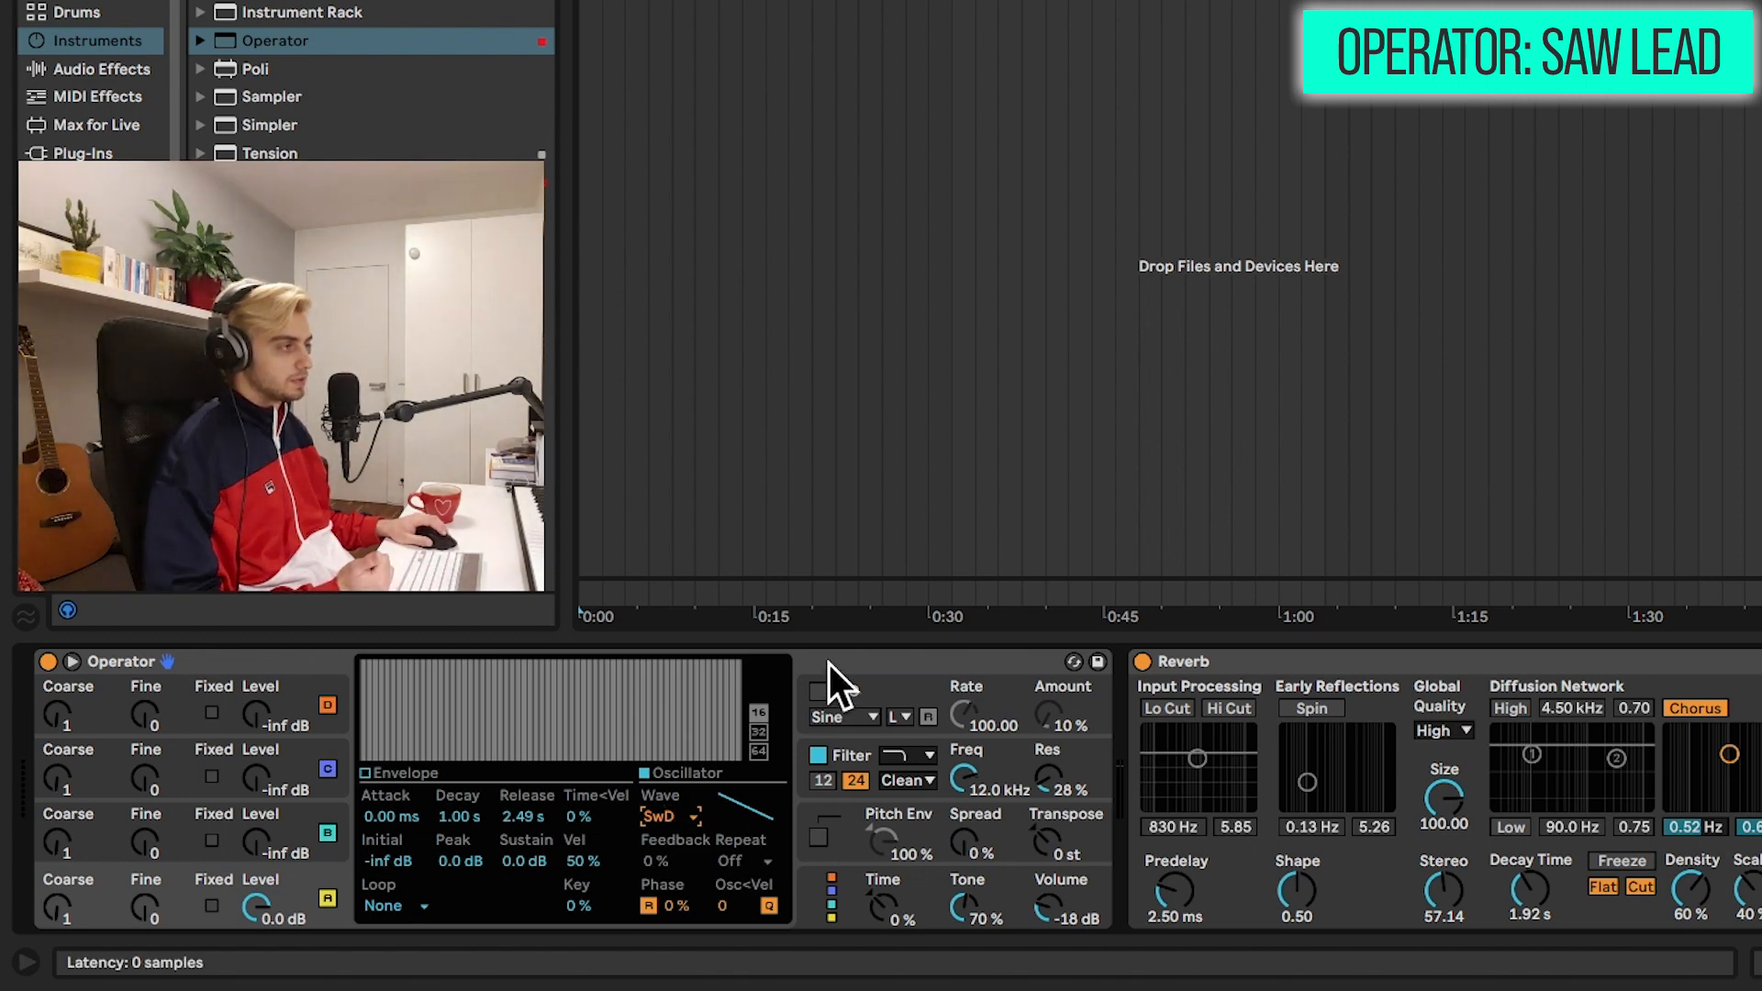
Step: Lower Operator's filter frequency to 269 Hz and set the filter envelope amount to 38%
left_click(829, 664)
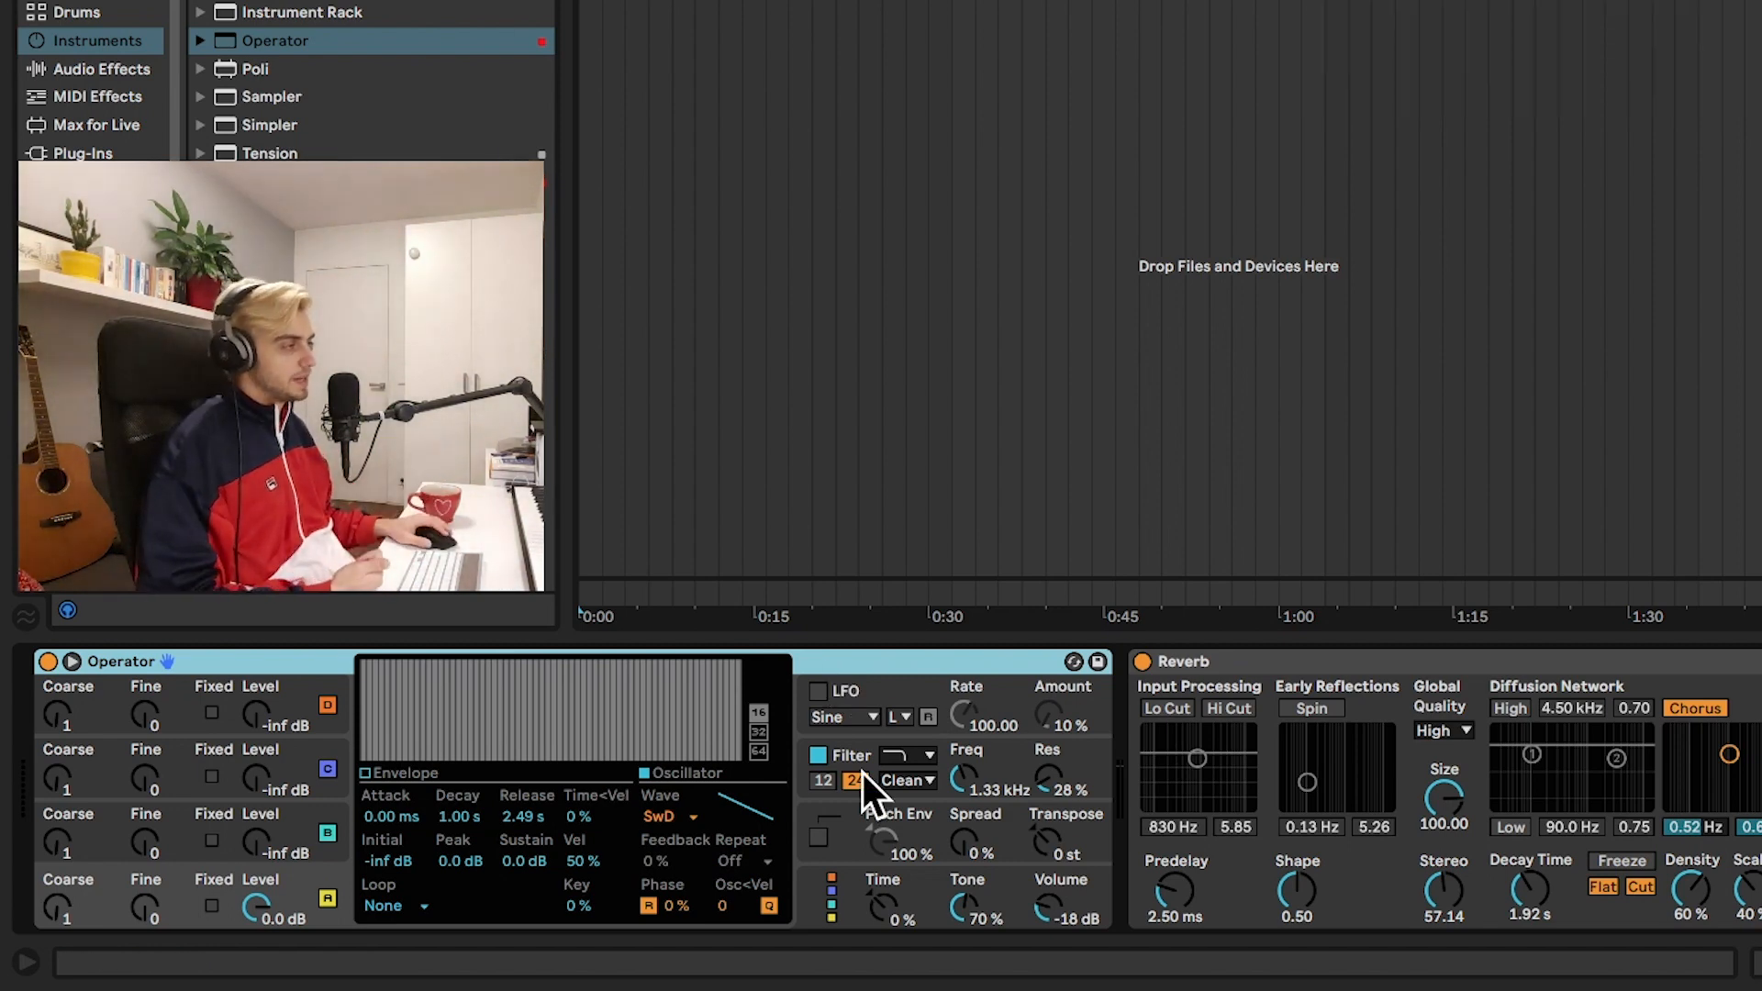
left_click_drag(941, 778, 960, 780)
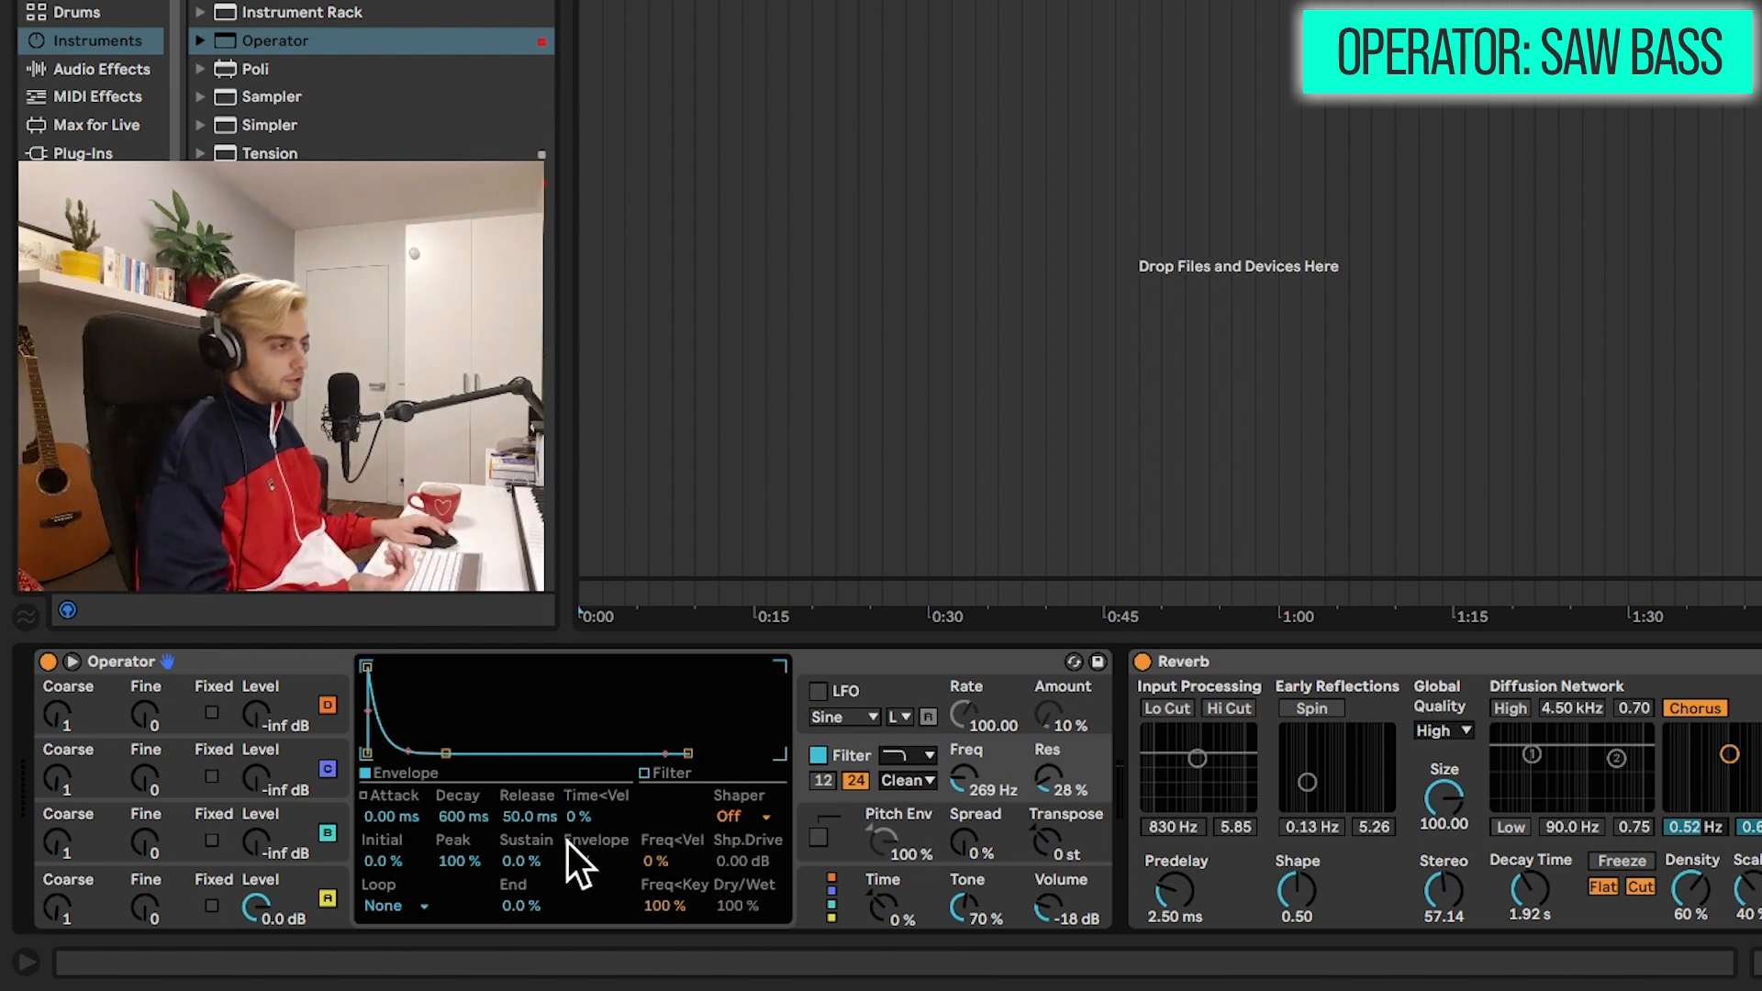
left_click(579, 863)
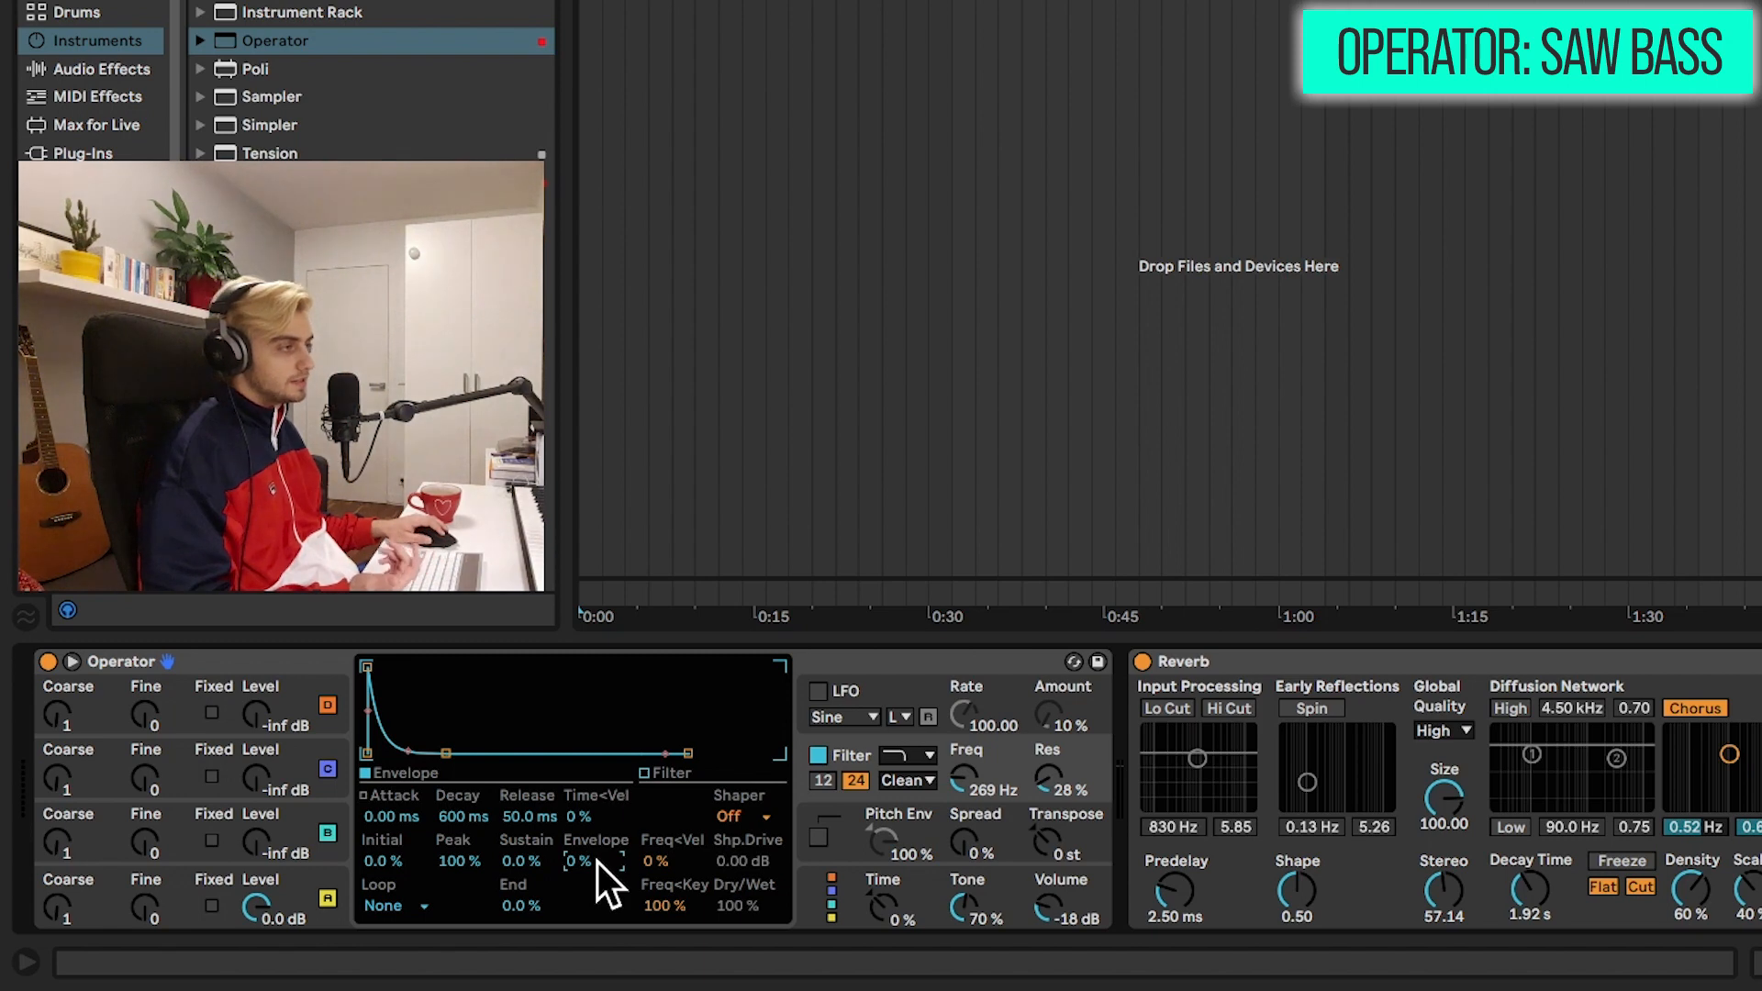
mouse_move(597, 863)
left_mouse_down()
mouse_move(597, 837)
mouse_move(599, 855)
left_mouse_up()
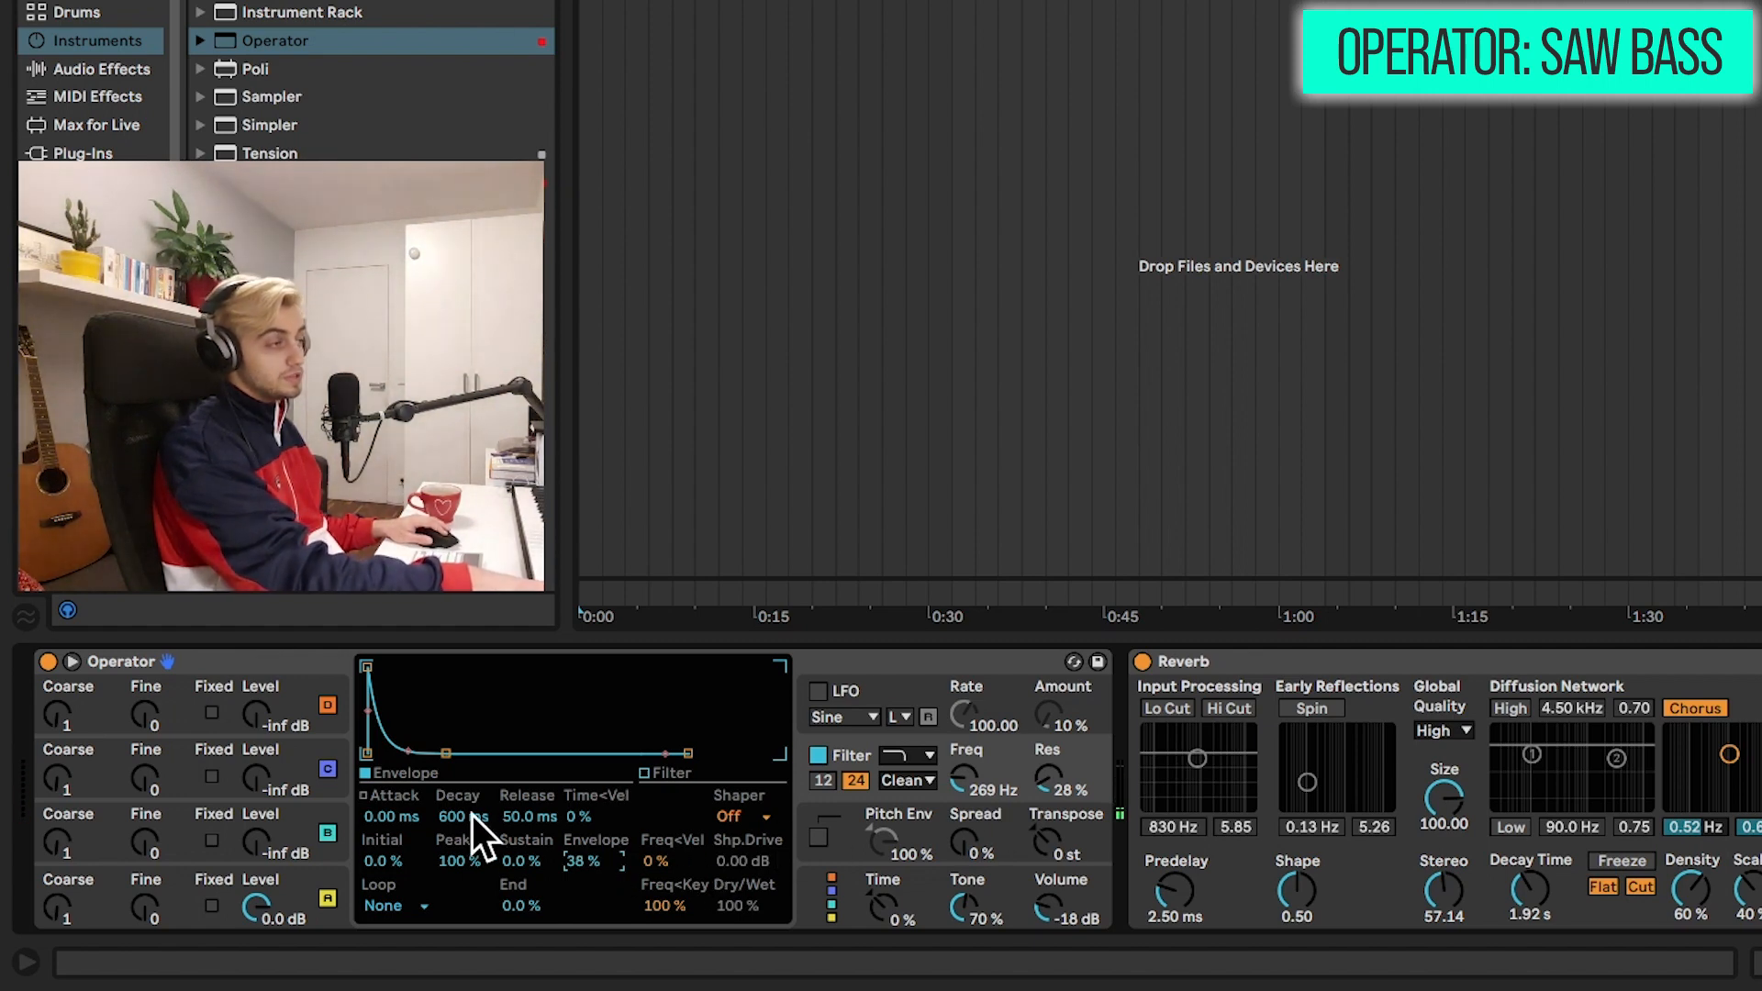
Step: Refine the filter to 298 Hz with 7.9% resonance, an envelope decay of 1.62 s and an envelope amount of 56%
left_click_drag(471, 815, 472, 789)
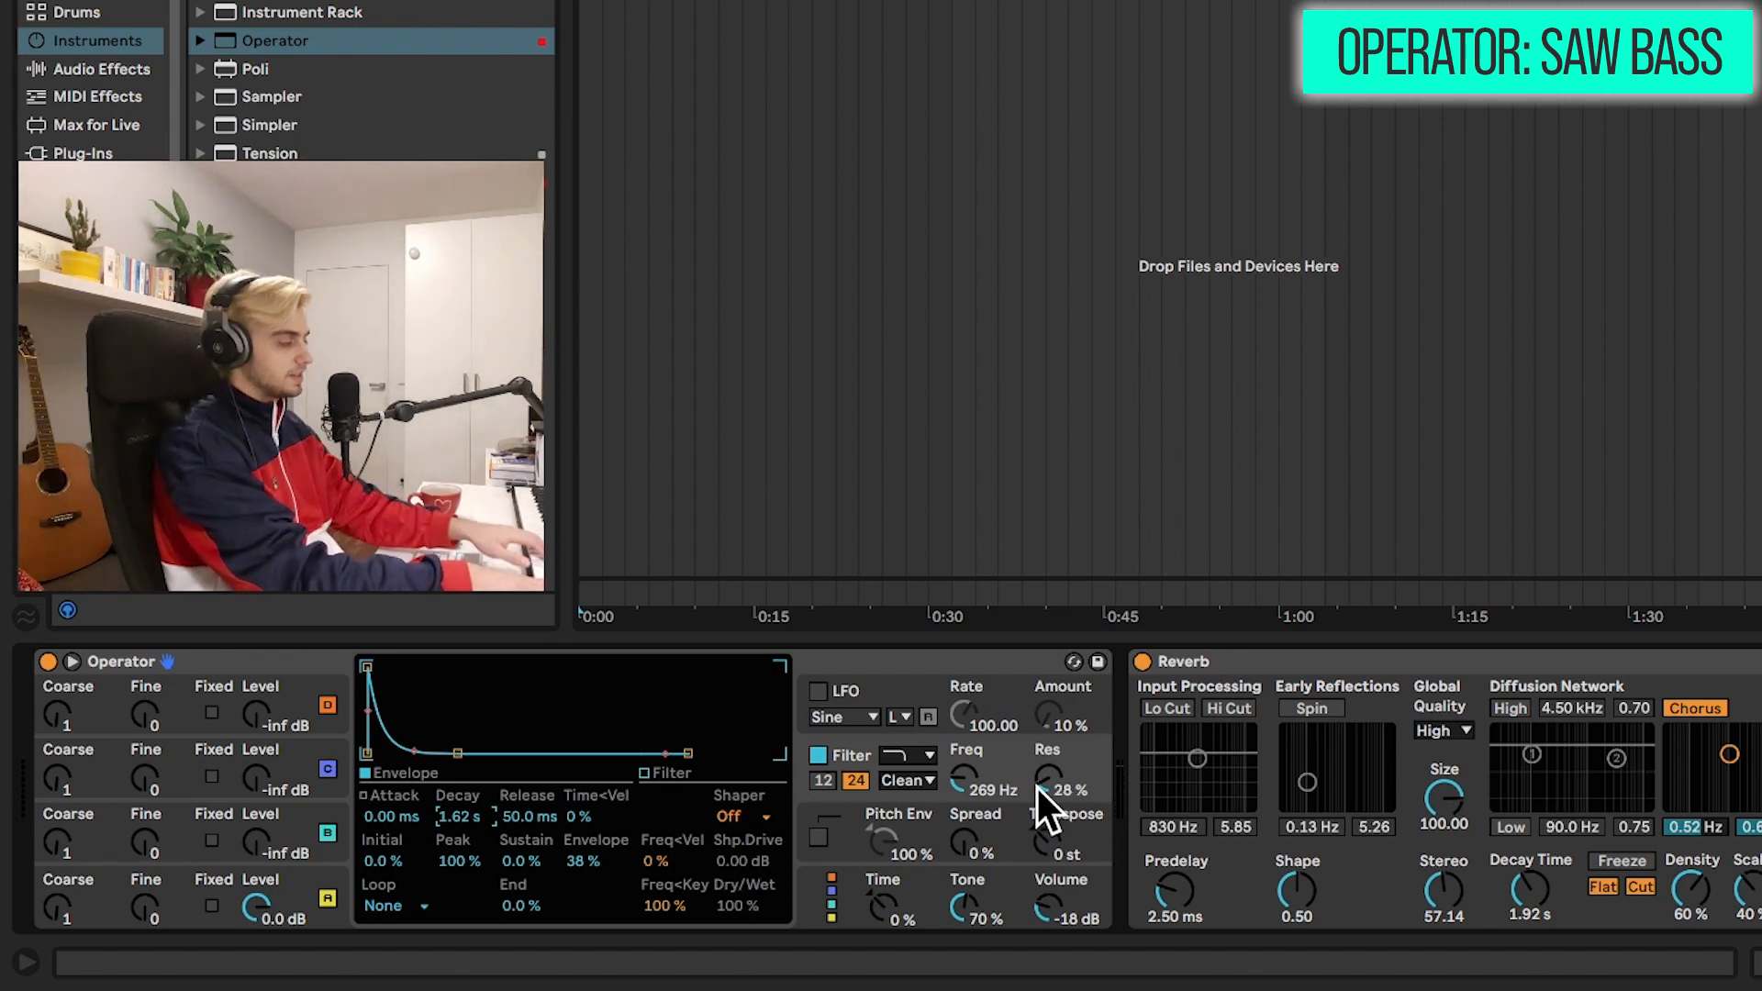
mouse_move(1037, 788)
left_mouse_down()
mouse_move(1037, 735)
mouse_move(1048, 777)
left_mouse_up()
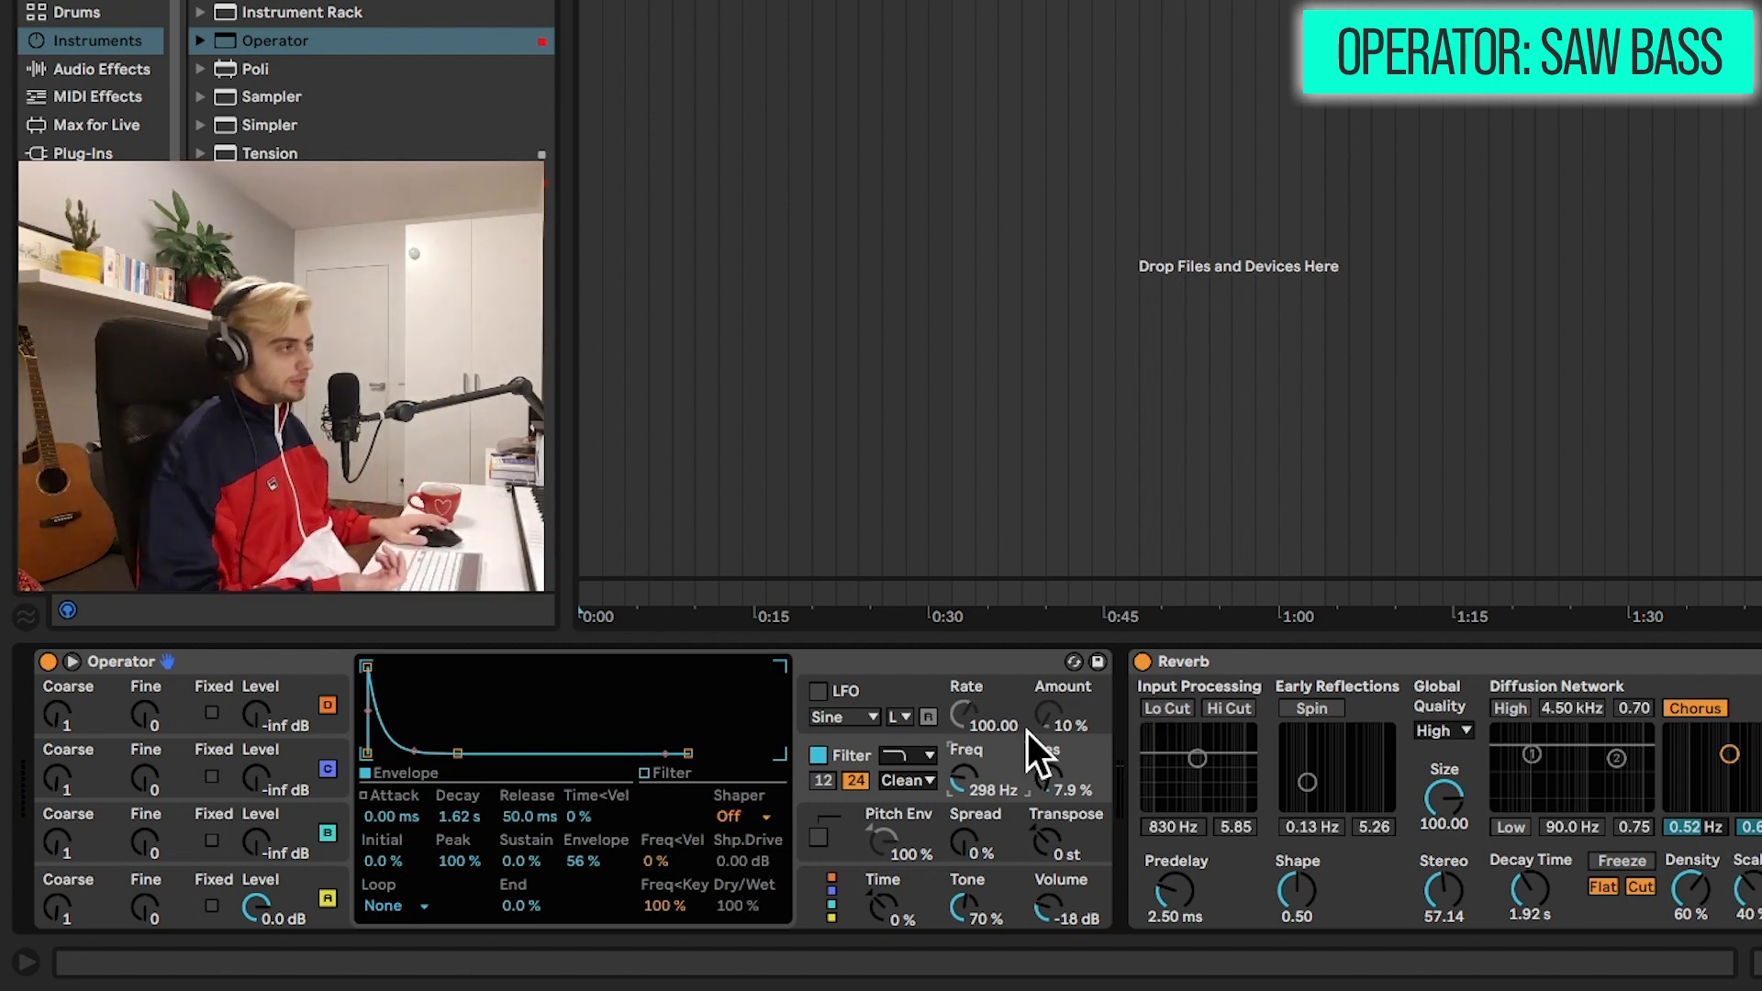
Step: Set Operator's voices to 4 and lower the filter frequency to 137 Hz
left_click(828, 872)
left_click(376, 898)
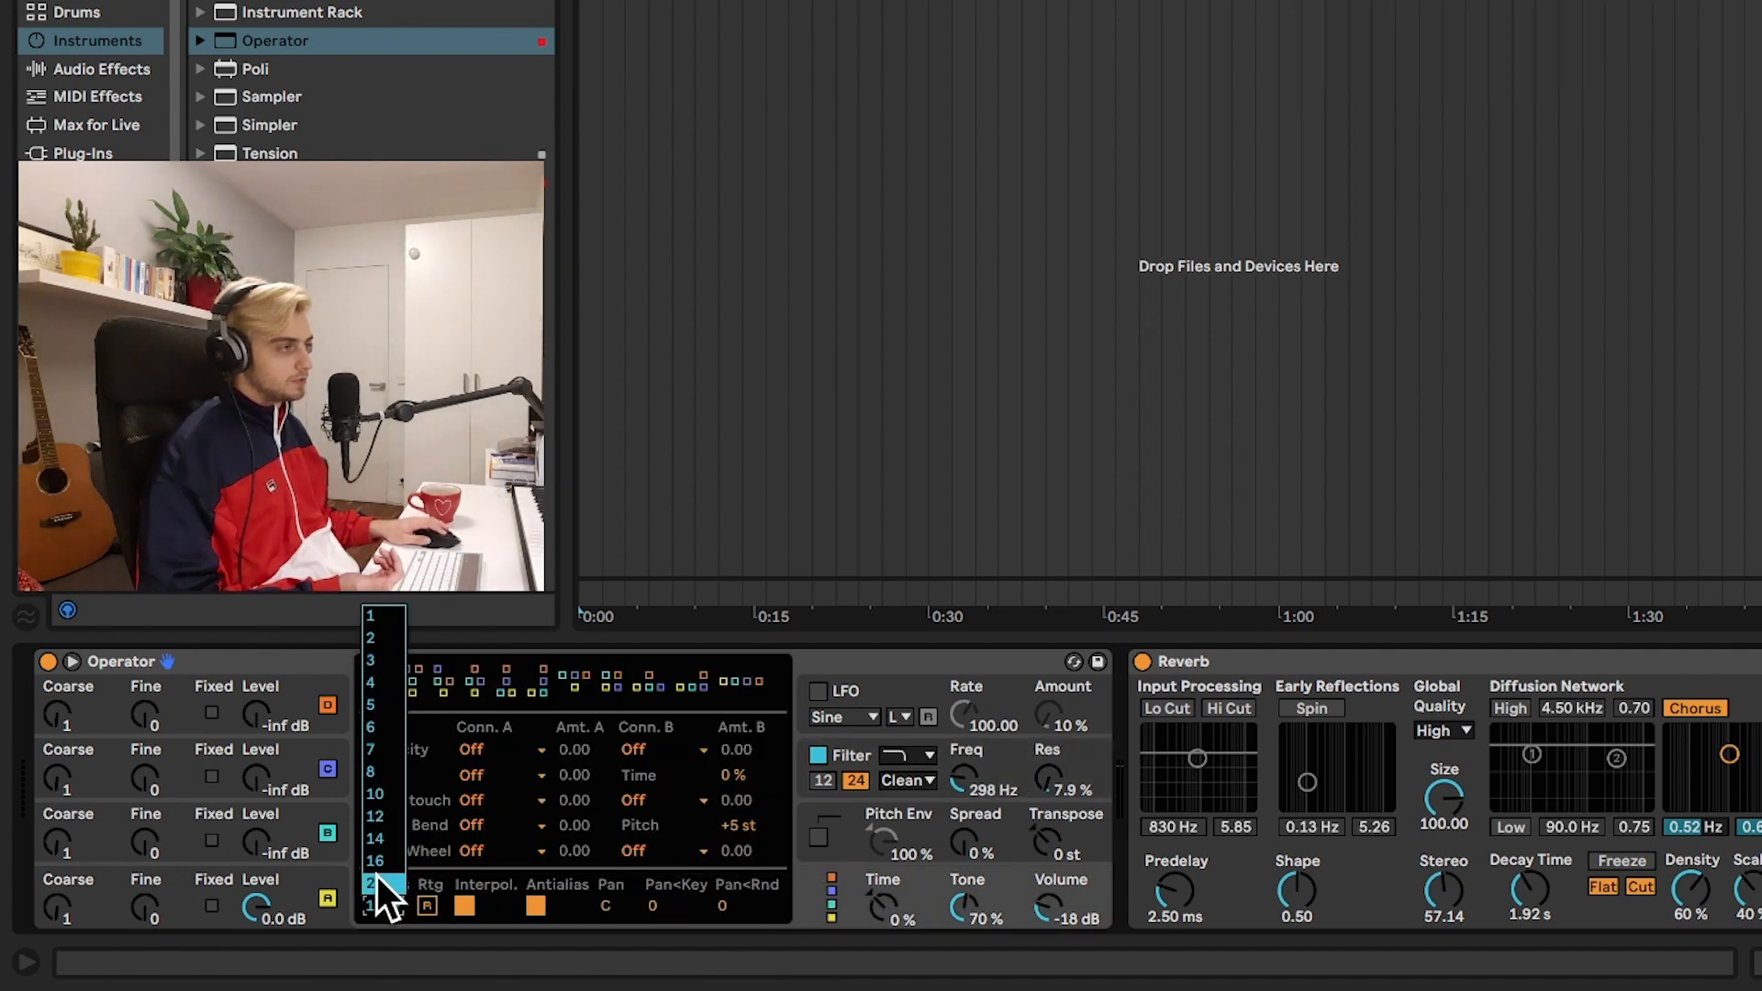
left_click(388, 683)
left_click(835, 771)
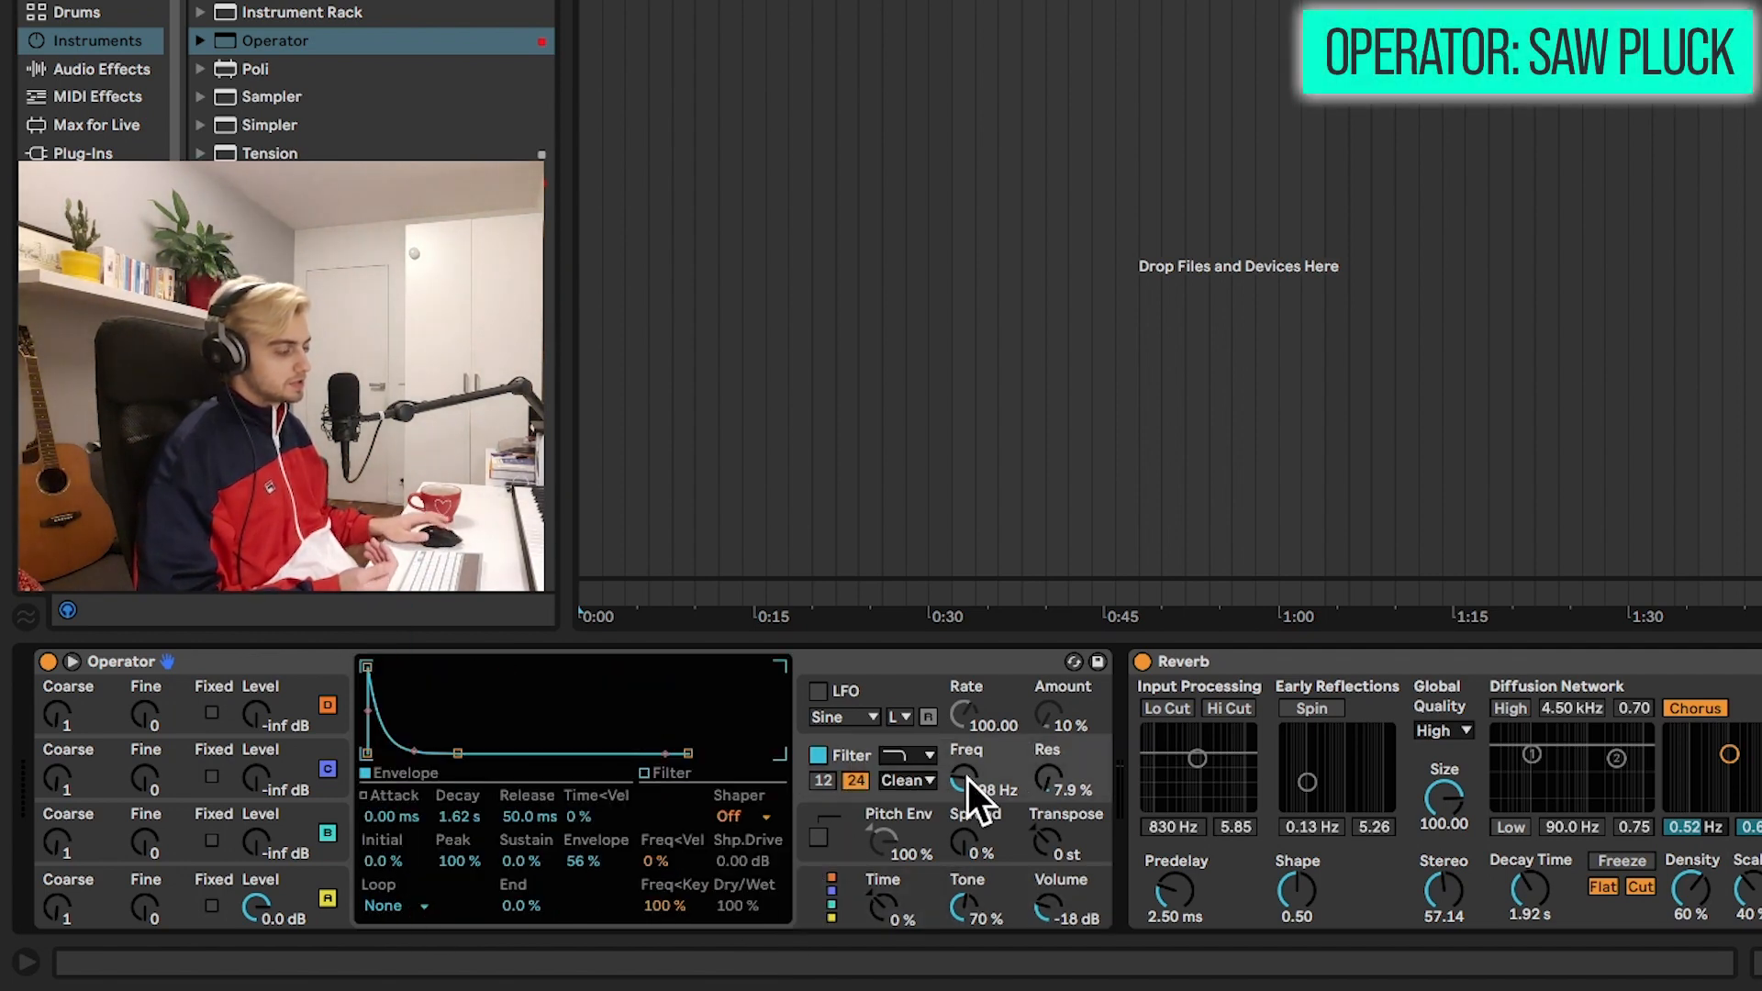
left_click_drag(968, 779, 967, 780)
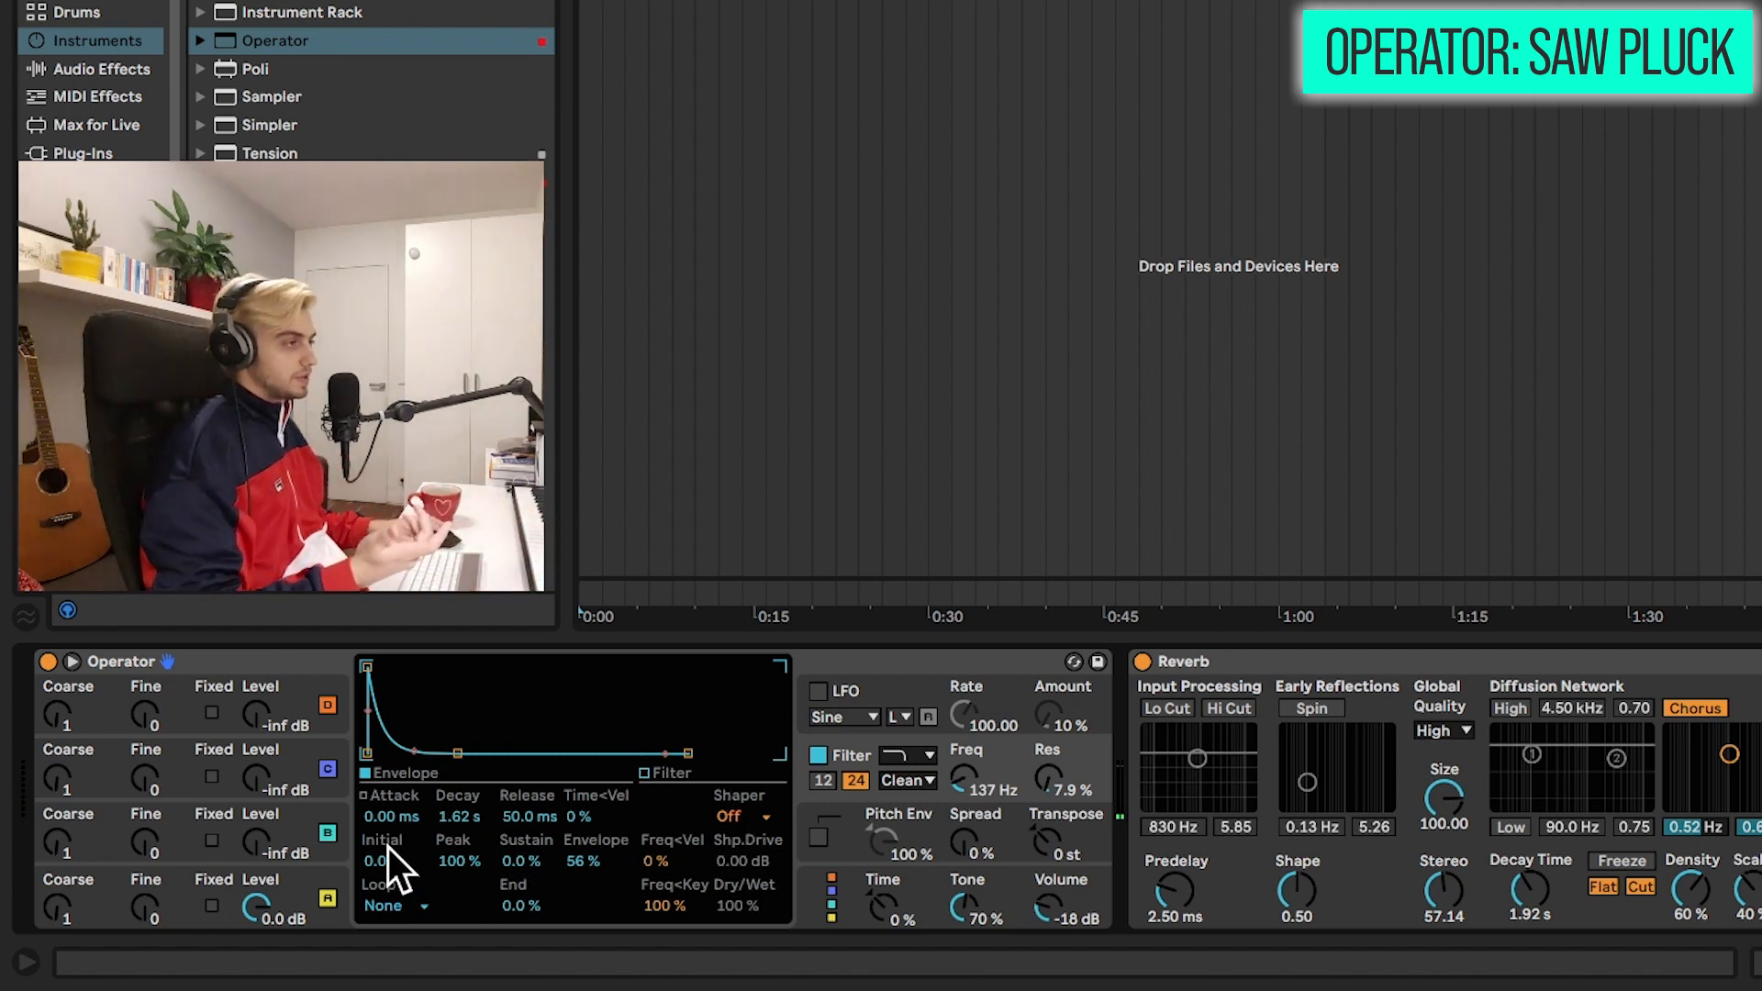
Step: Set oscillator A's envelope release to 7.63 s
left_click(341, 871)
left_click_drag(533, 816, 533, 795)
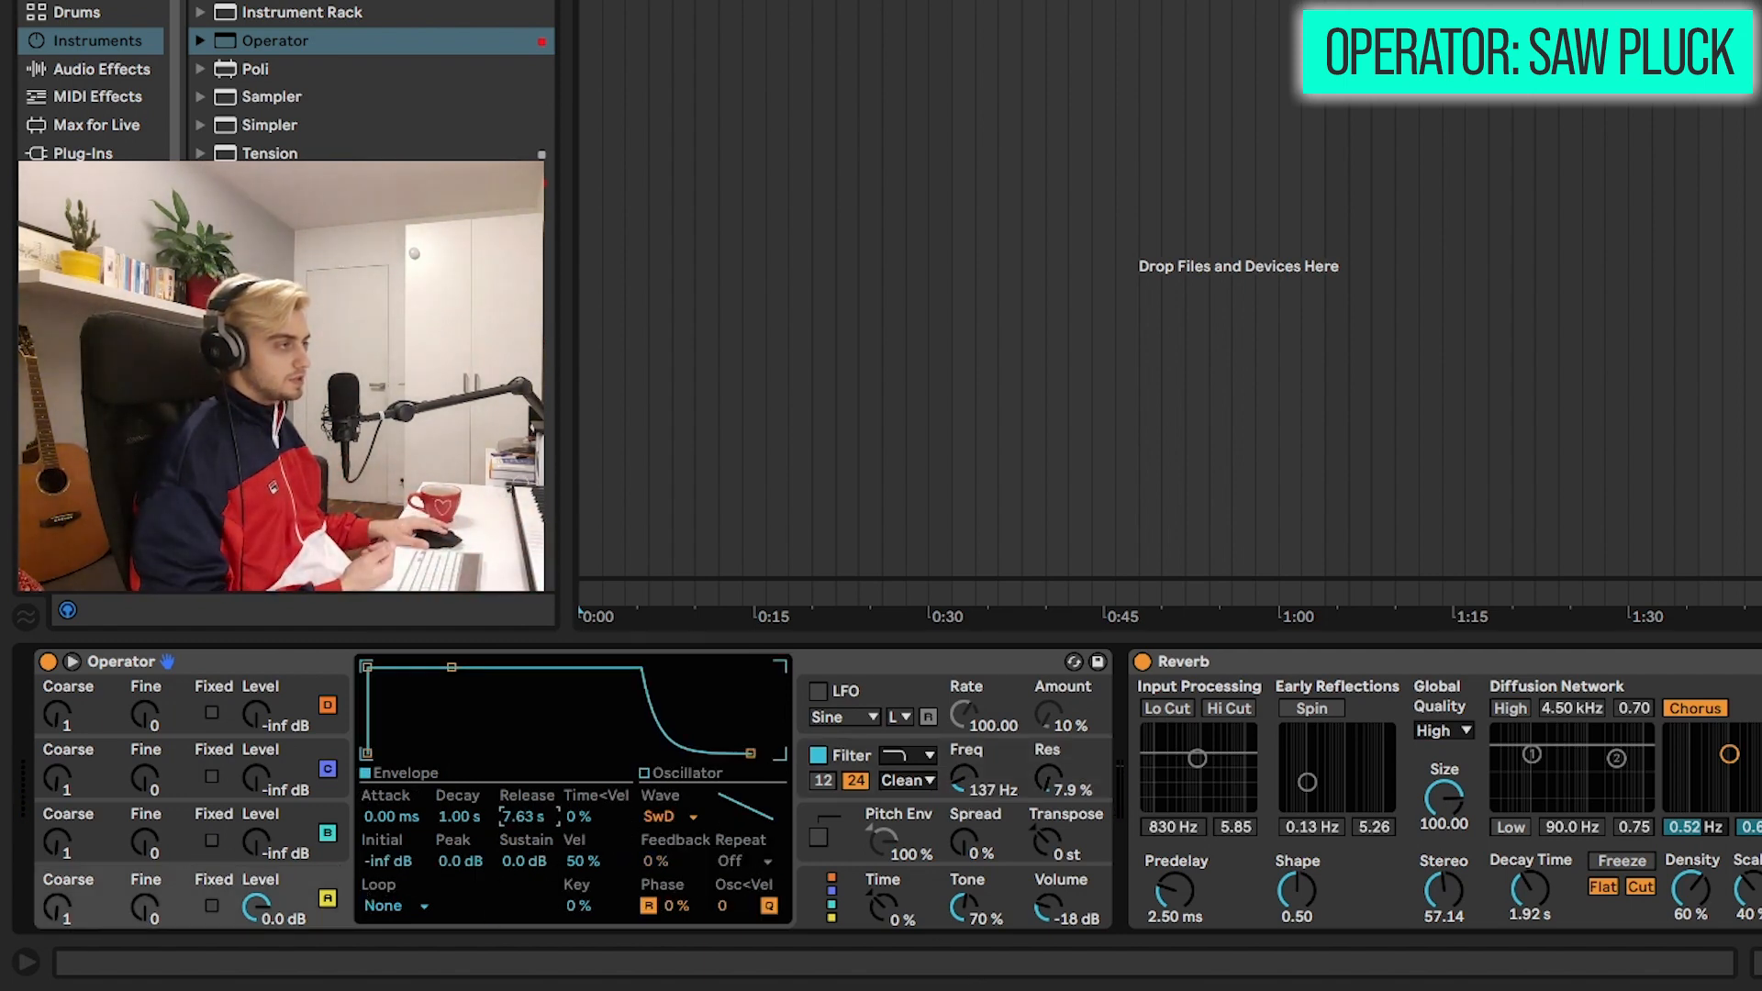
Step: Lengthen the filter envelope to a decay of 4.55 s and a release of 8.31 s
left_click(853, 757)
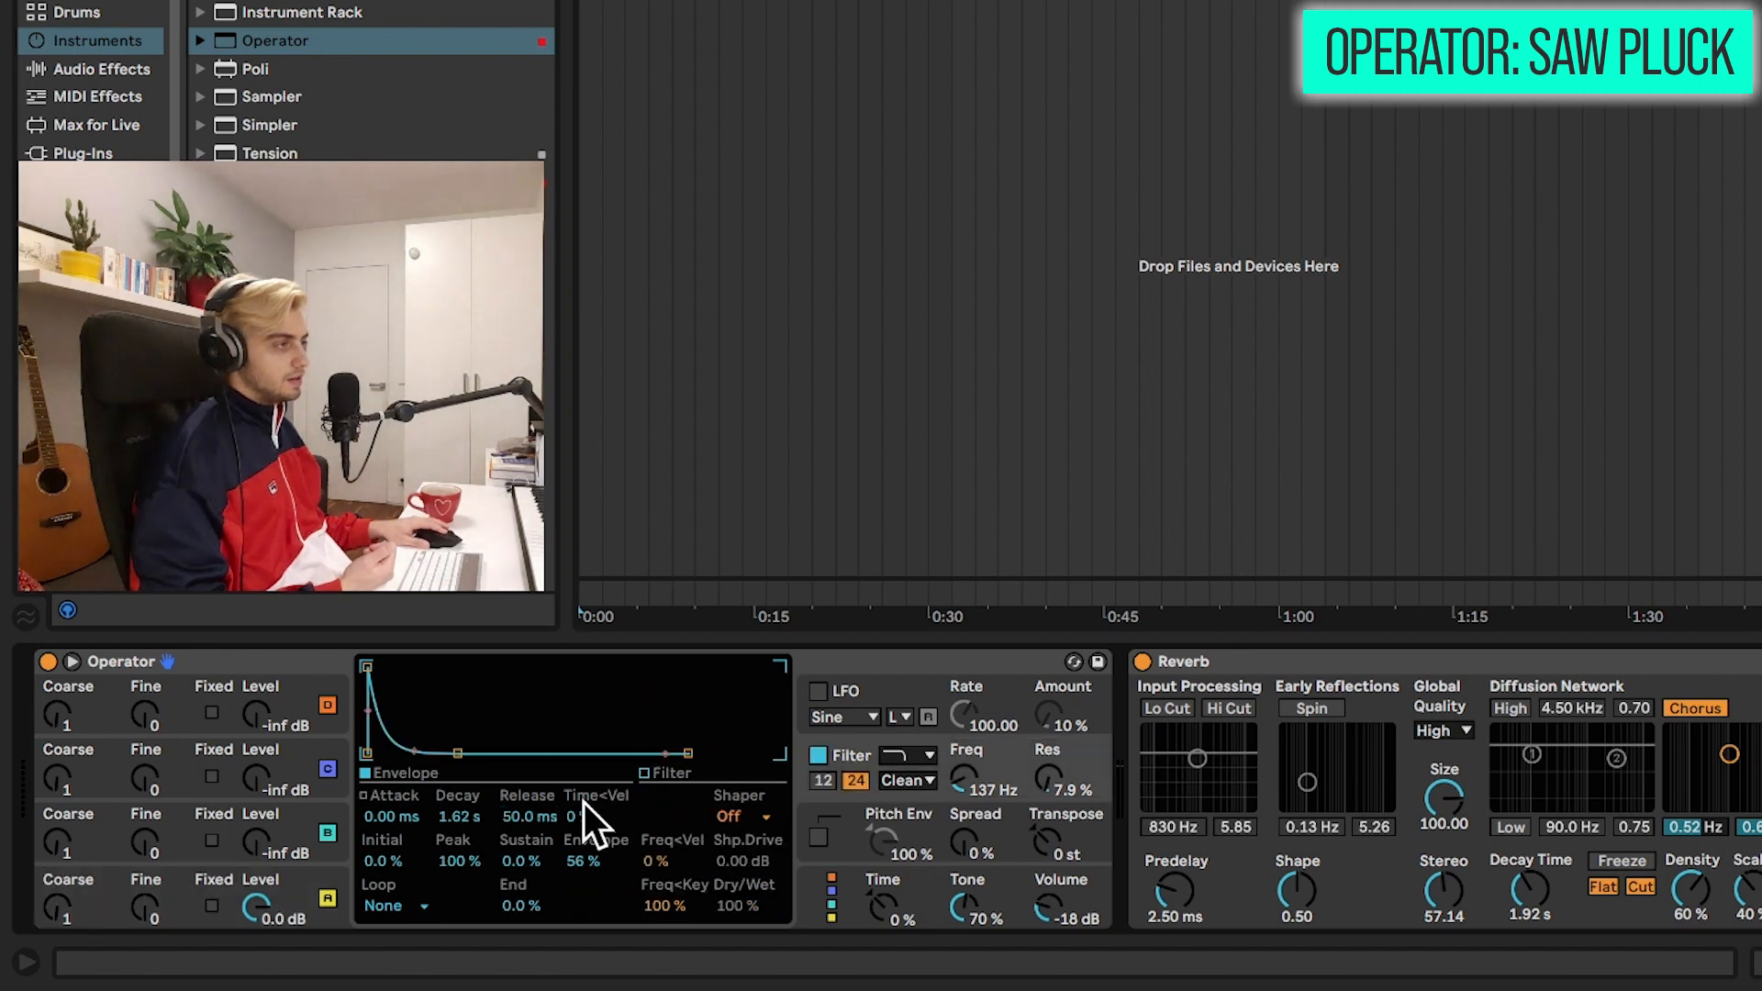
left_click_drag(458, 816, 514, 835)
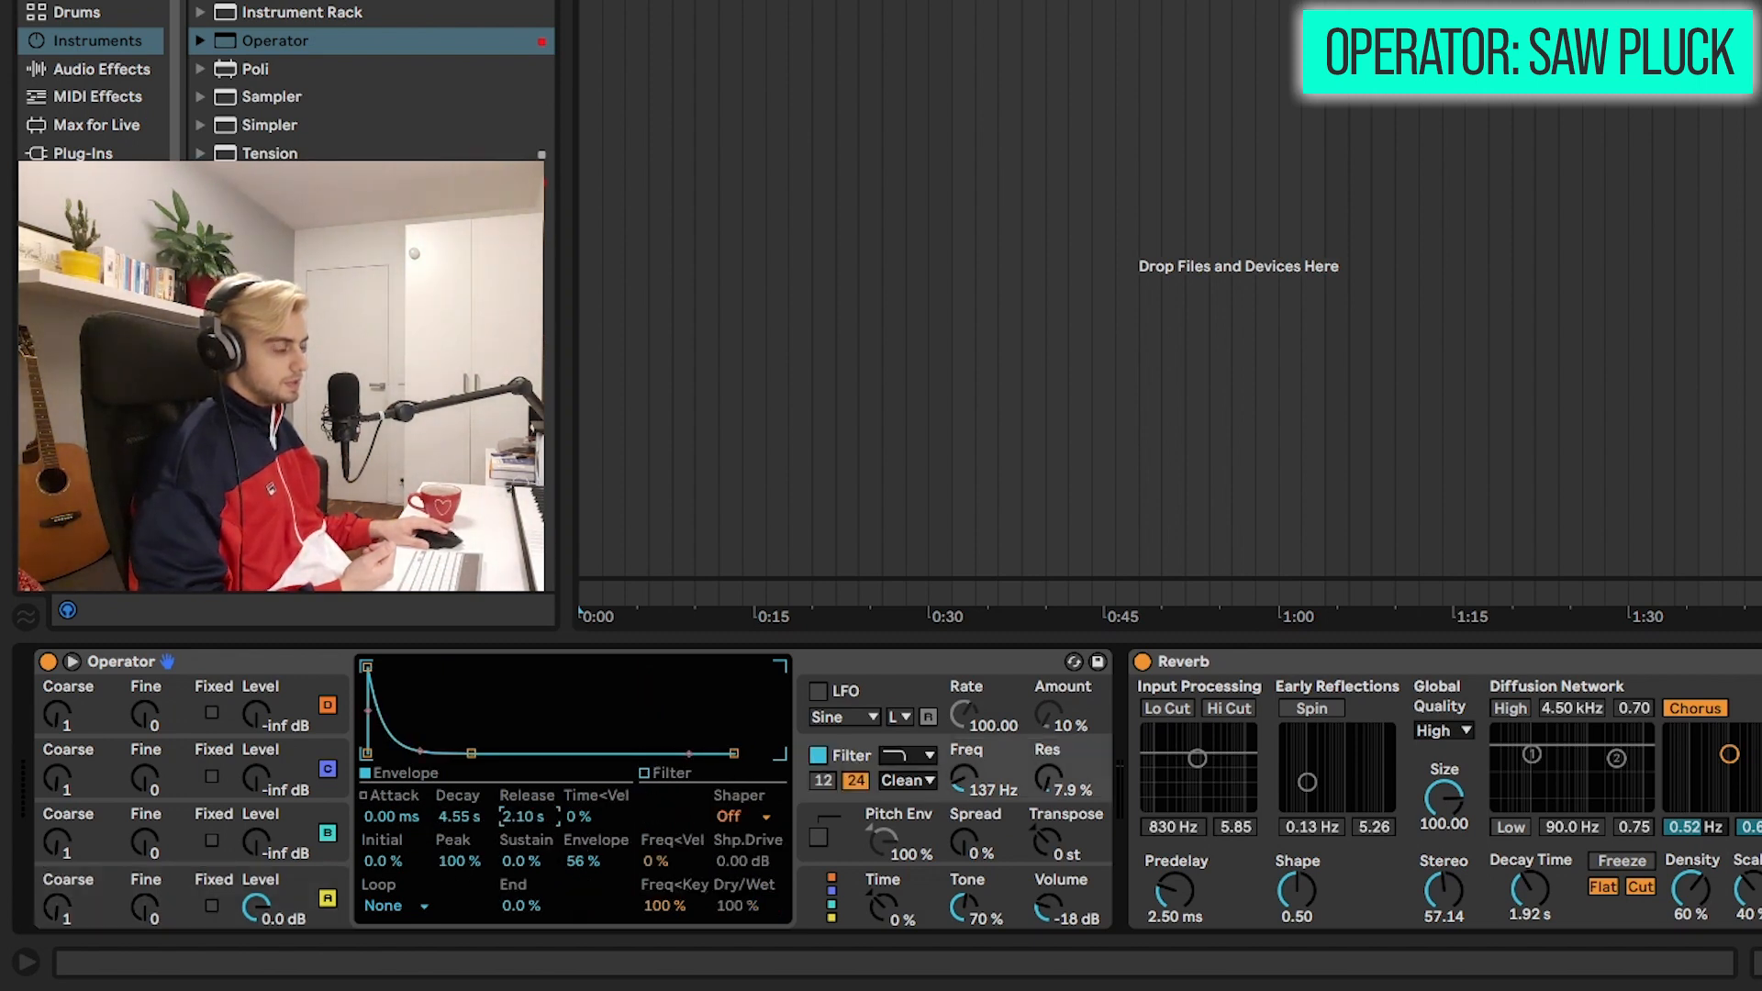
left_click_drag(512, 818, 562, 742)
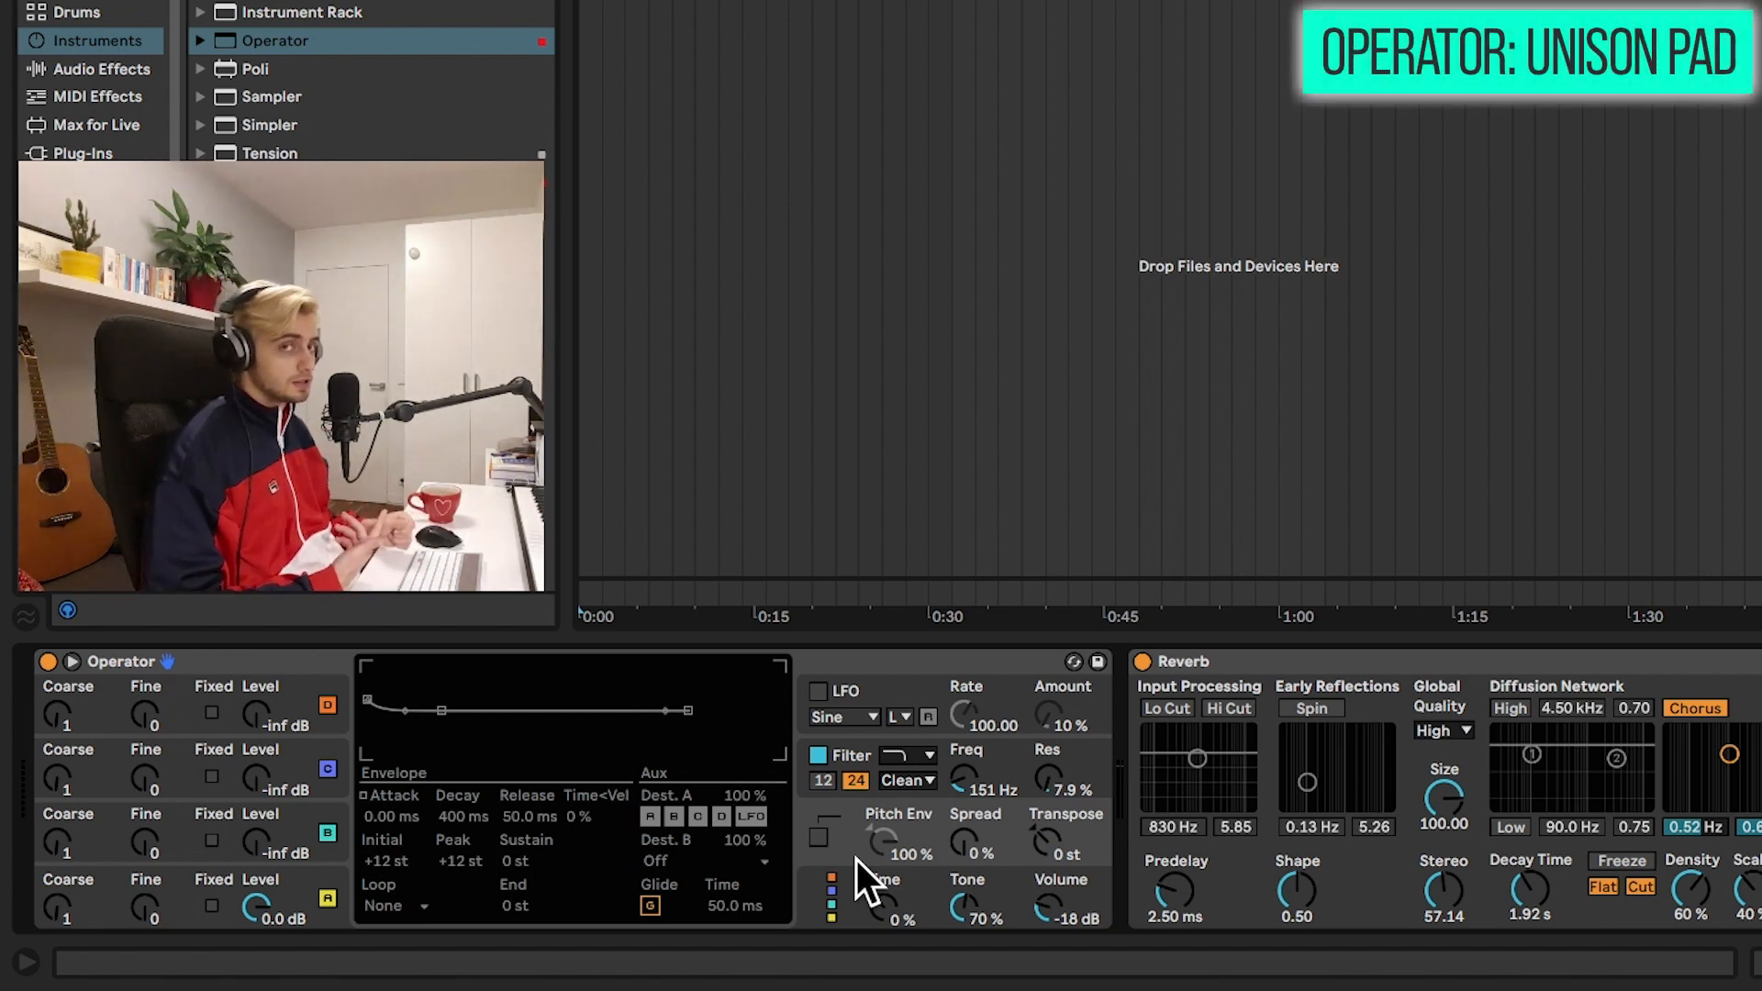
Step: Review oscillators B, C and D, and switch Operator to the algorithm with all four oscillators running in parallel
left_click(813, 877)
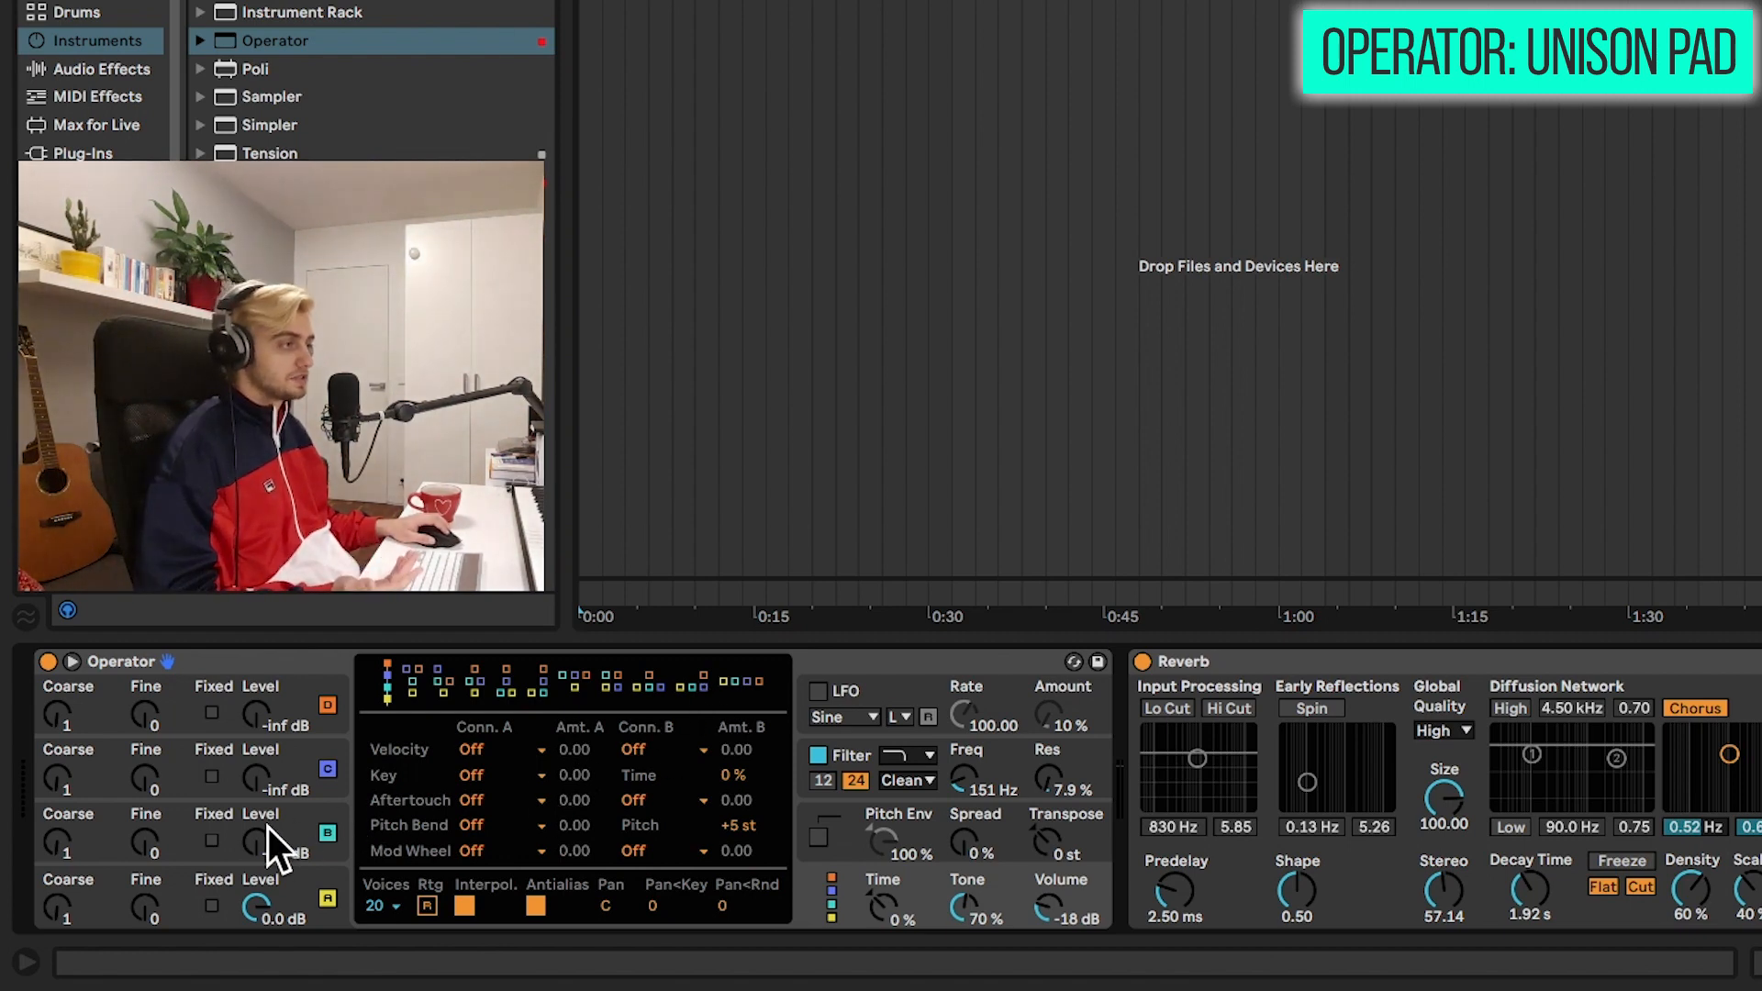
left_click(338, 816)
left_click(343, 762)
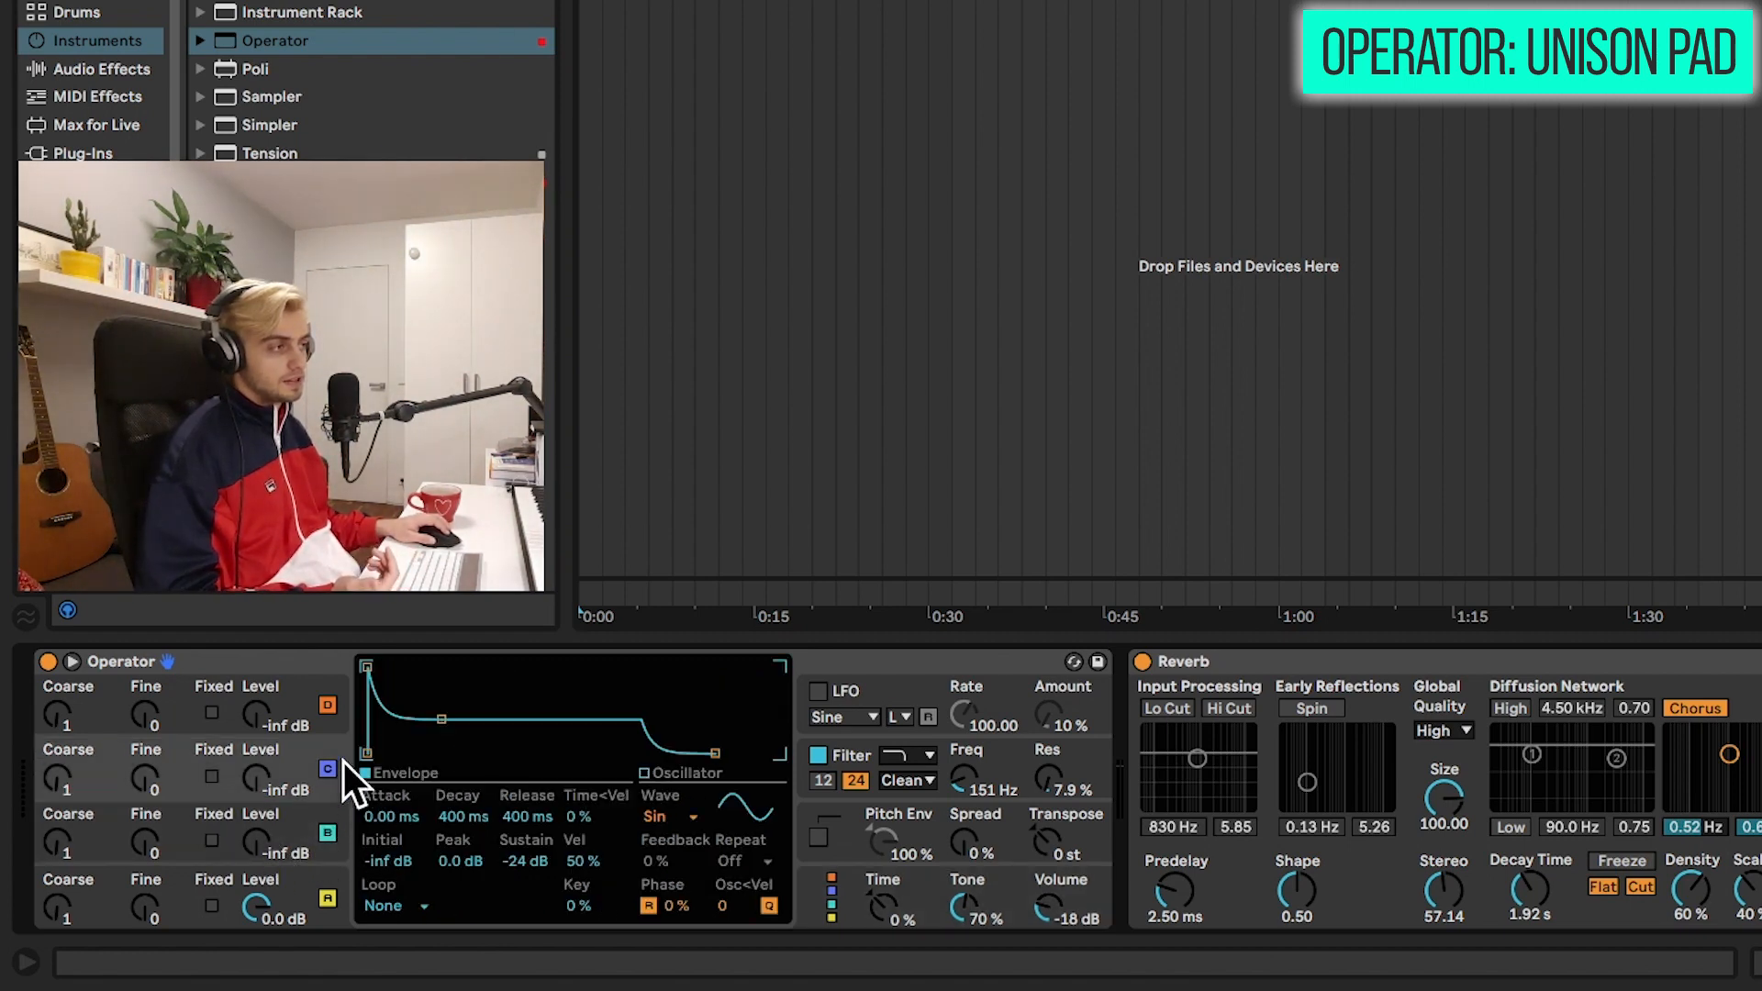
left_click(334, 724)
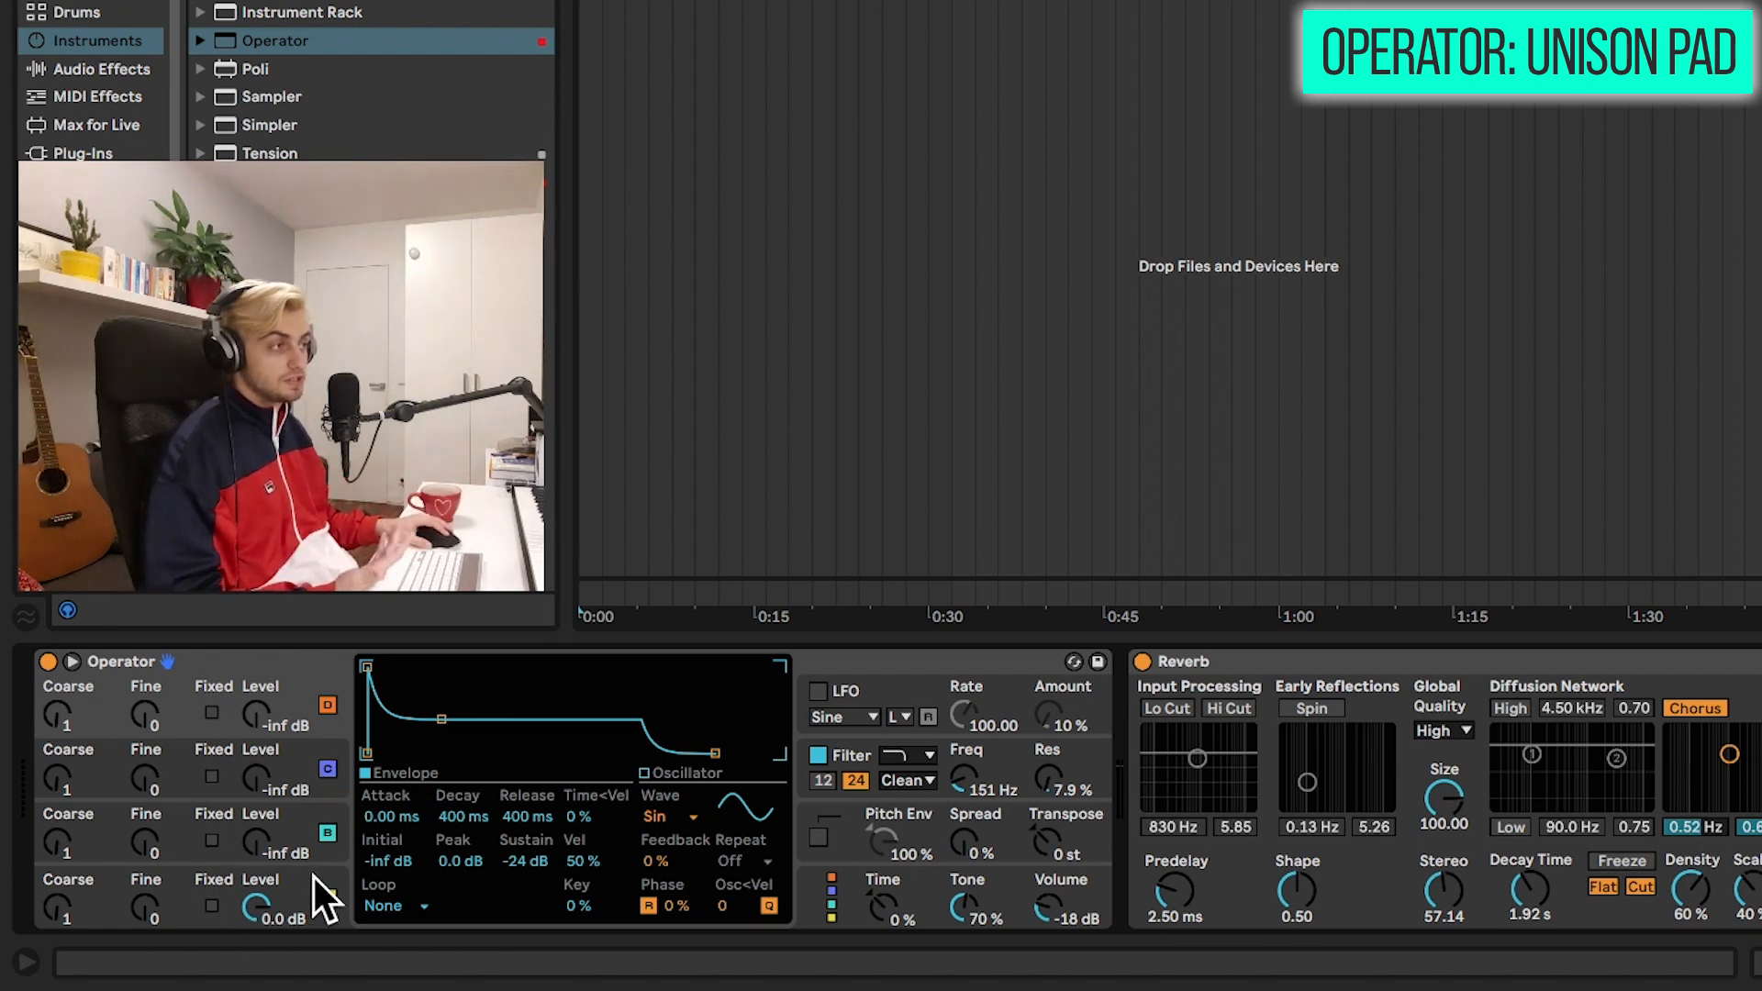
left_click(789, 916)
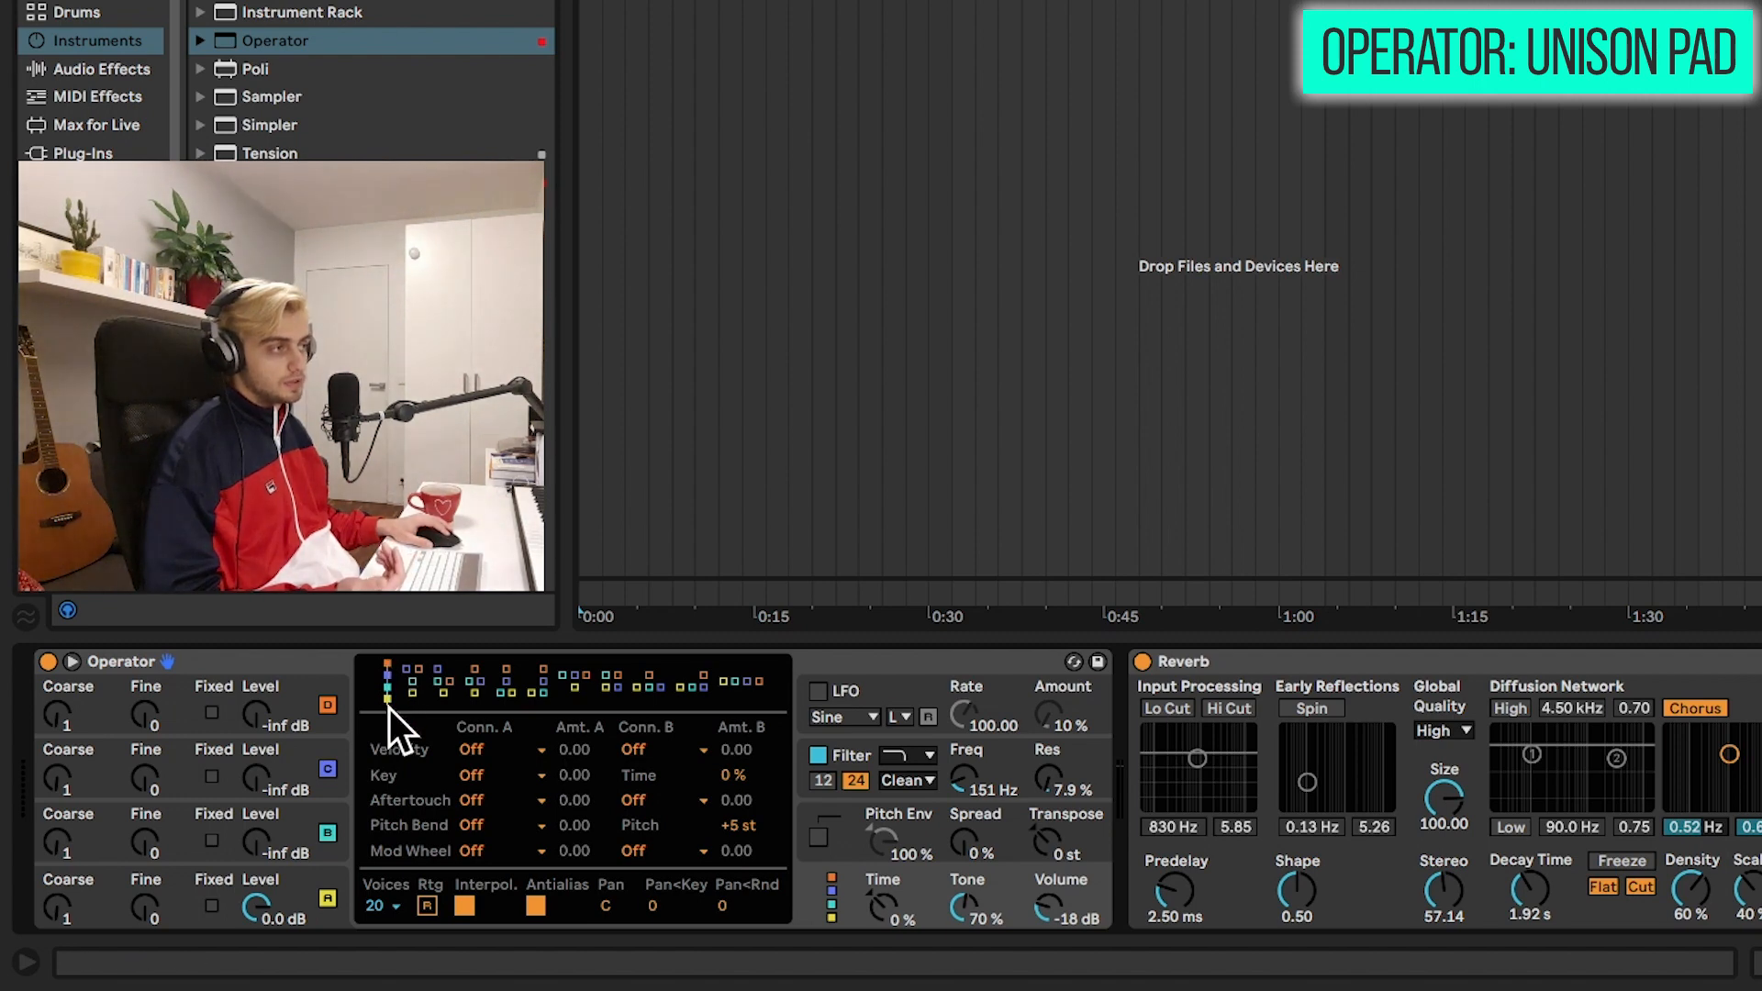
left_click(730, 683)
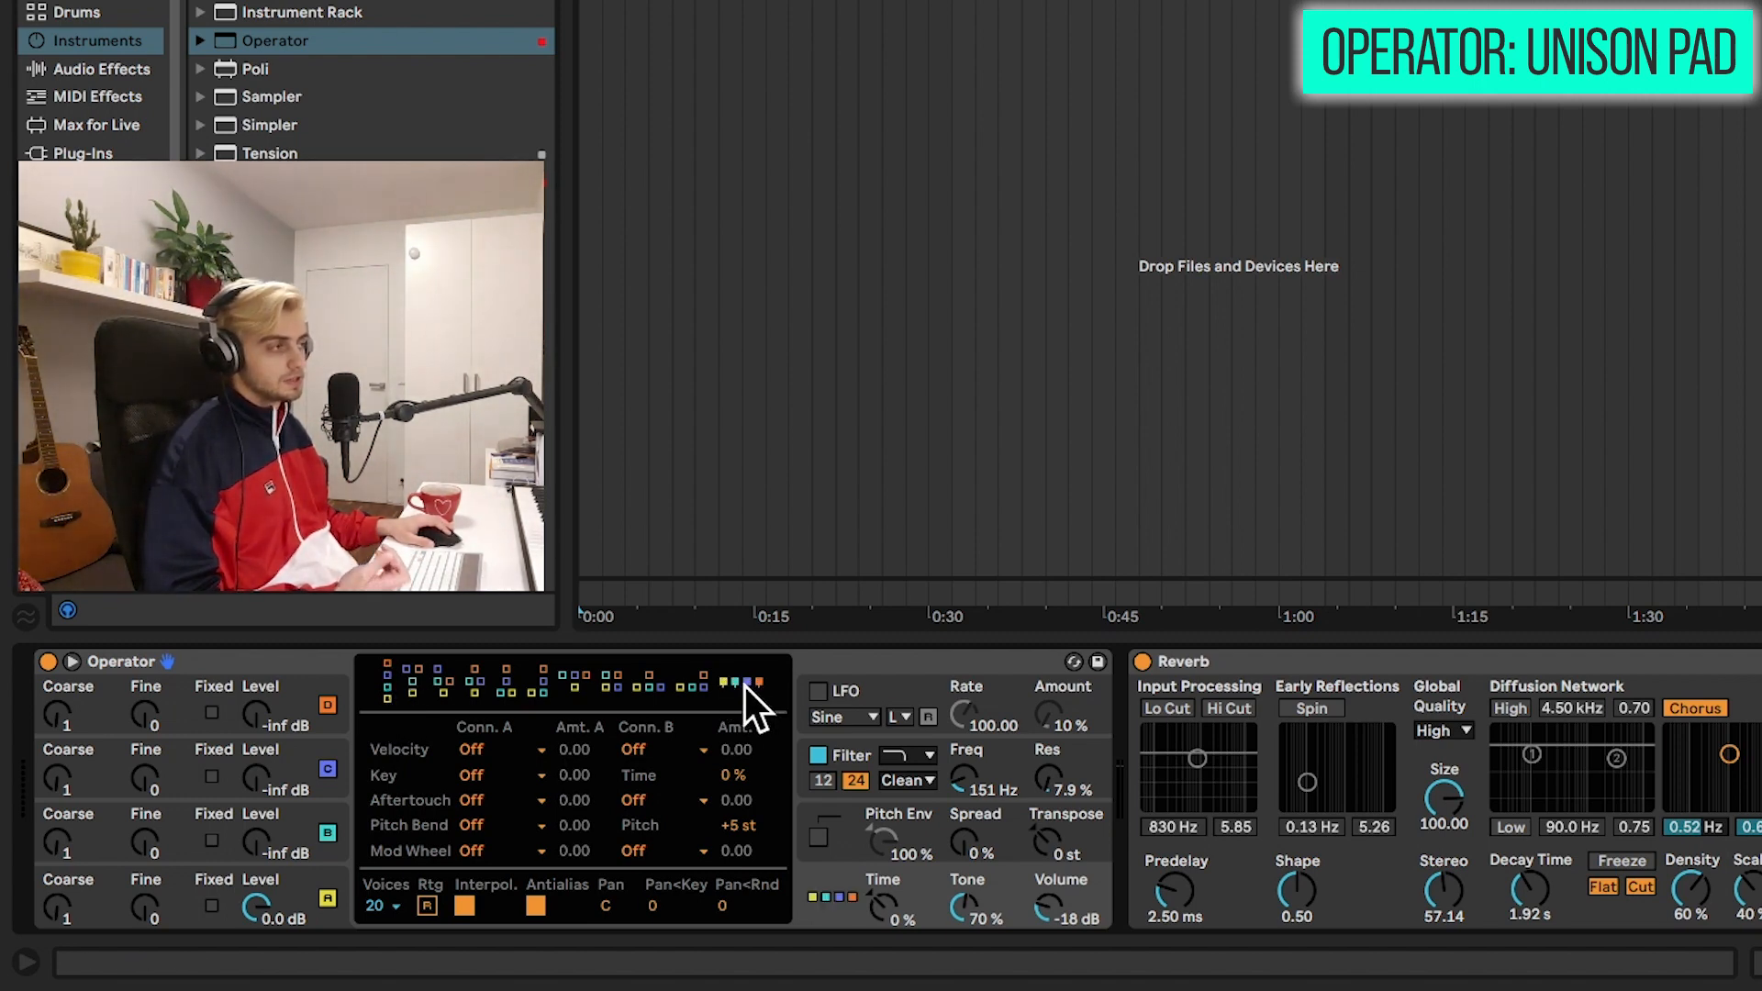
Step: Copy oscillator A's settings to oscillators B, C and D
right_click(335, 773)
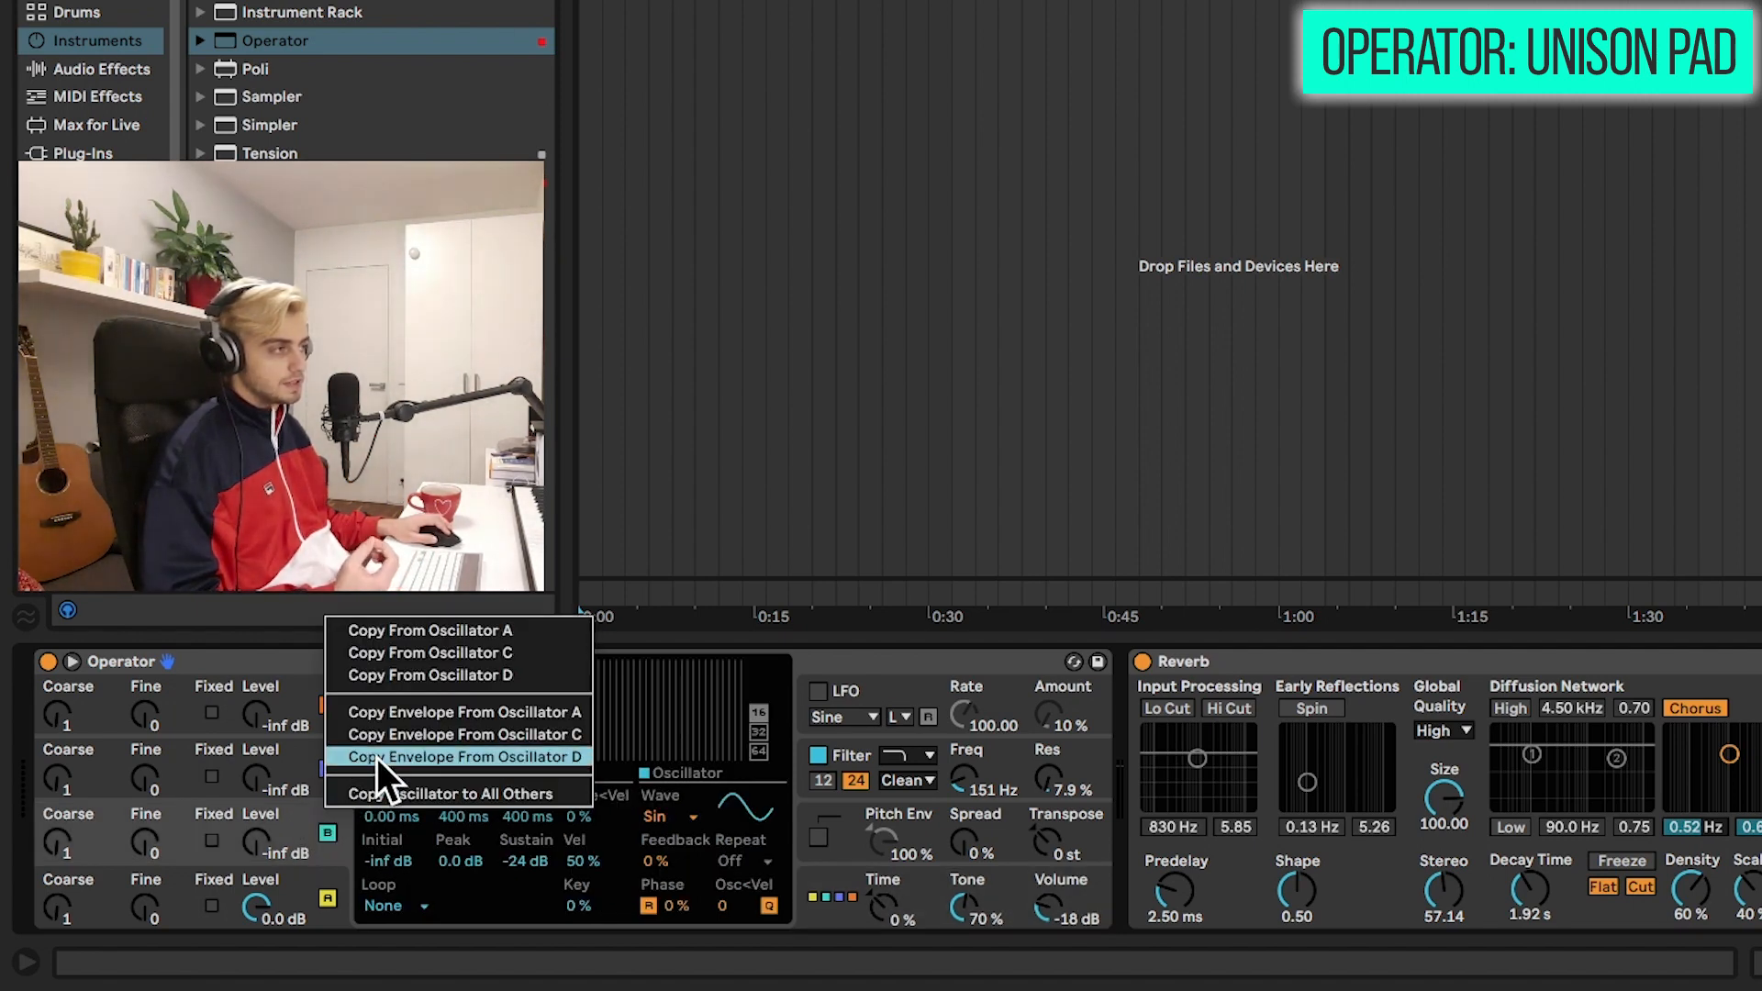
left_click(383, 631)
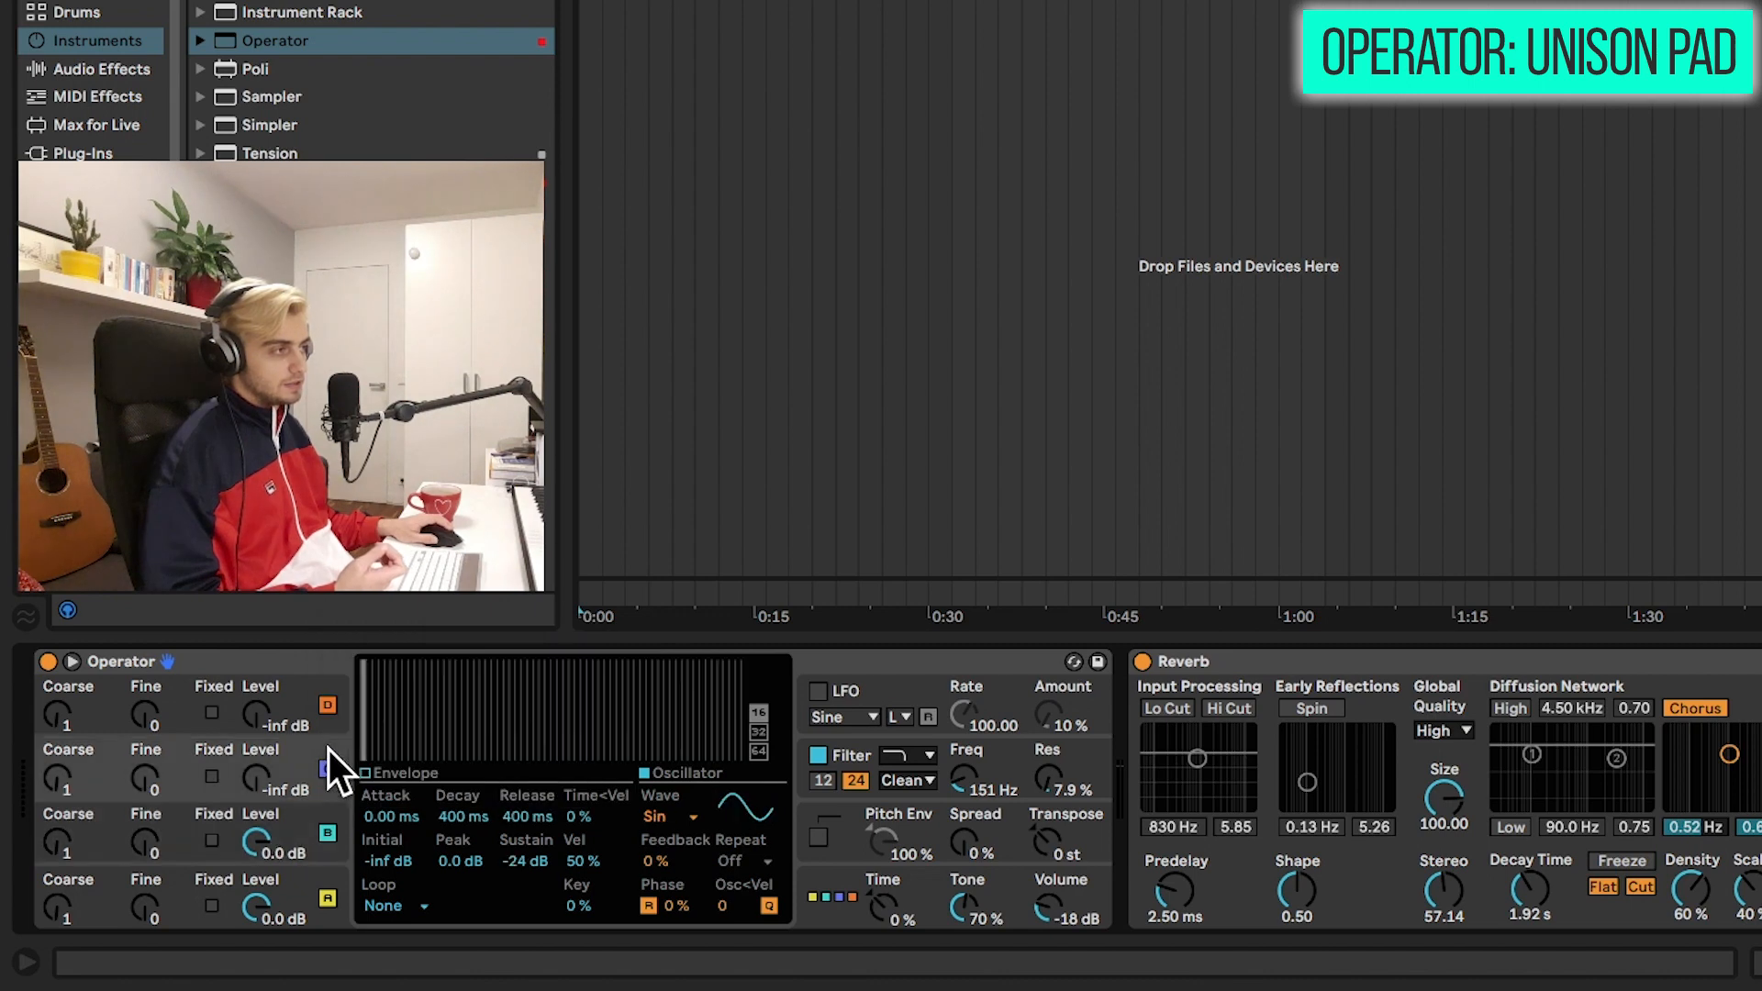
right_click(329, 749)
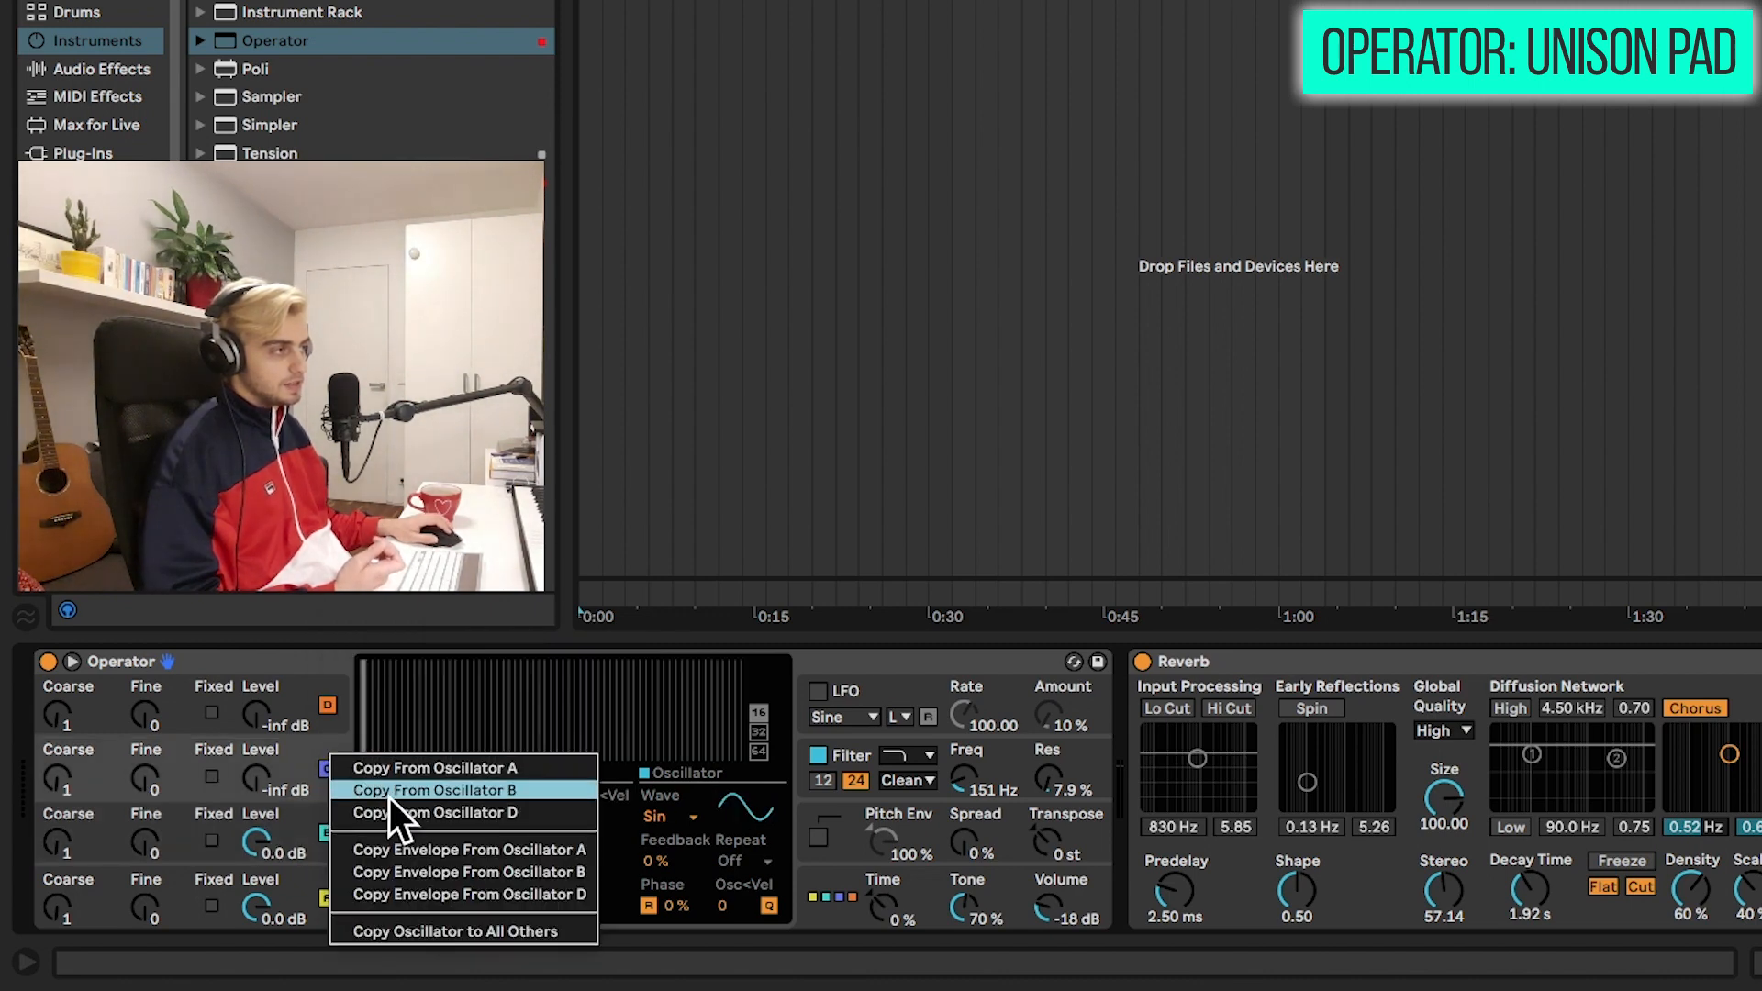
left_click(389, 767)
right_click(325, 681)
left_click(418, 701)
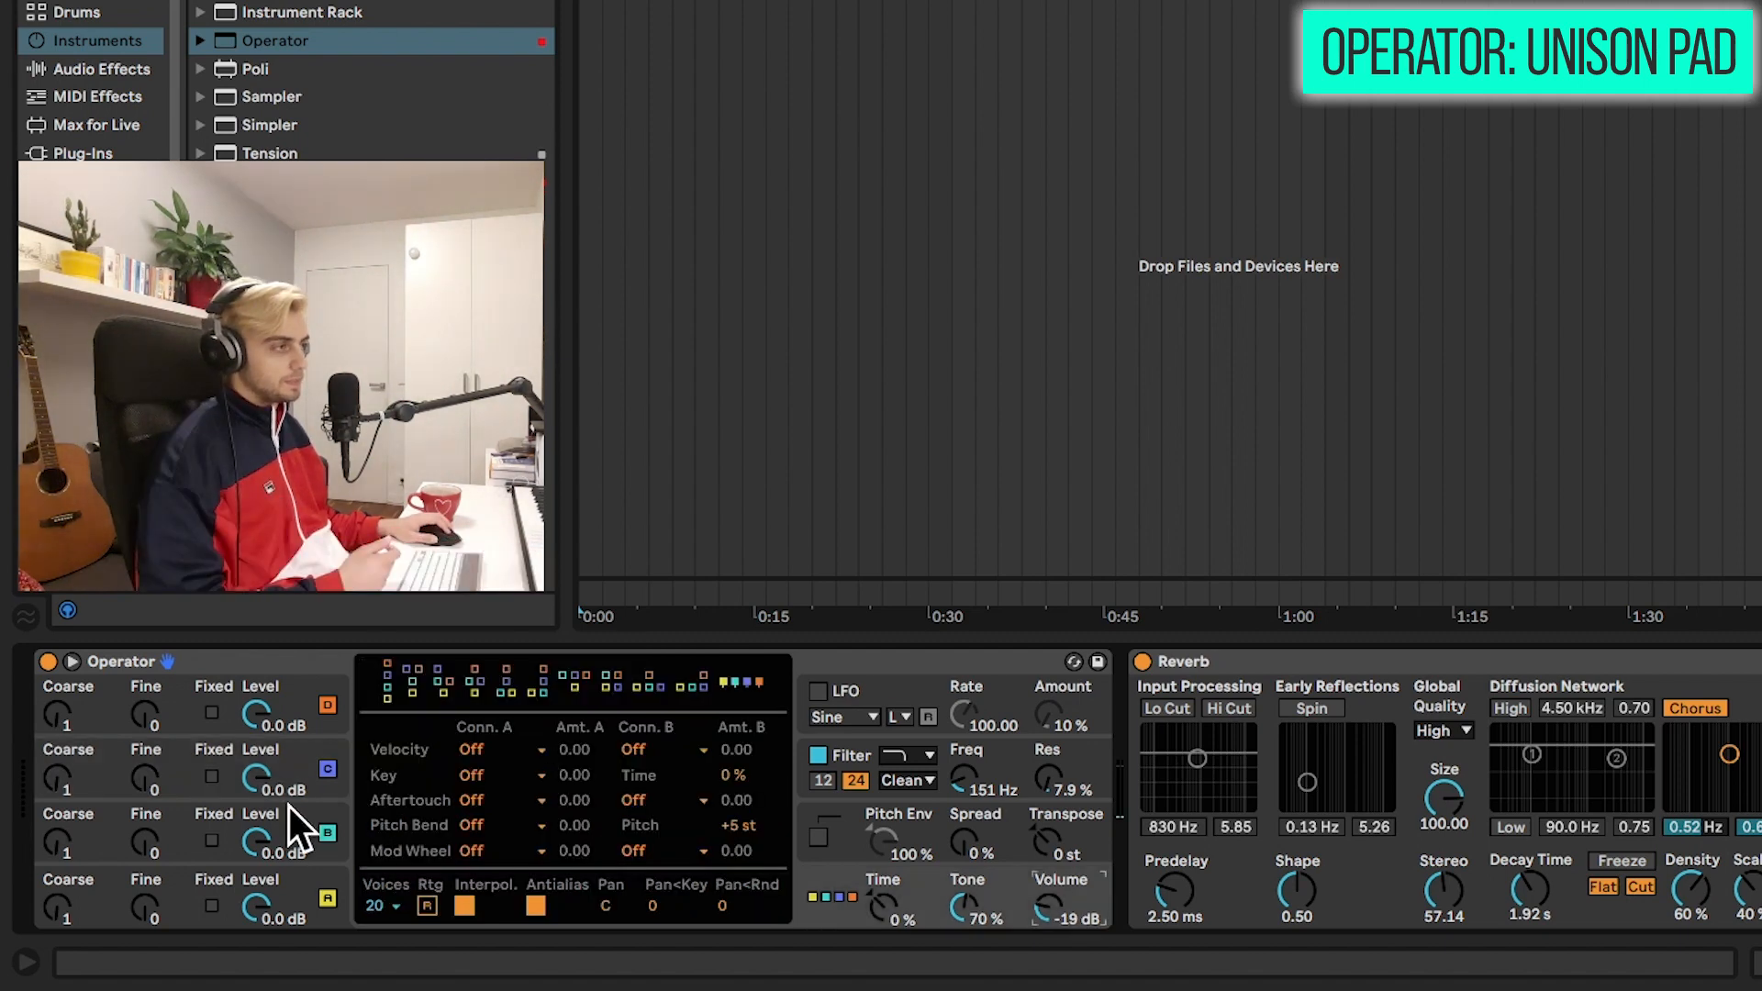
Step: Detune the copied oscillators with fine values of 3 for B, 8 for C and 15 for D
left_click(334, 815)
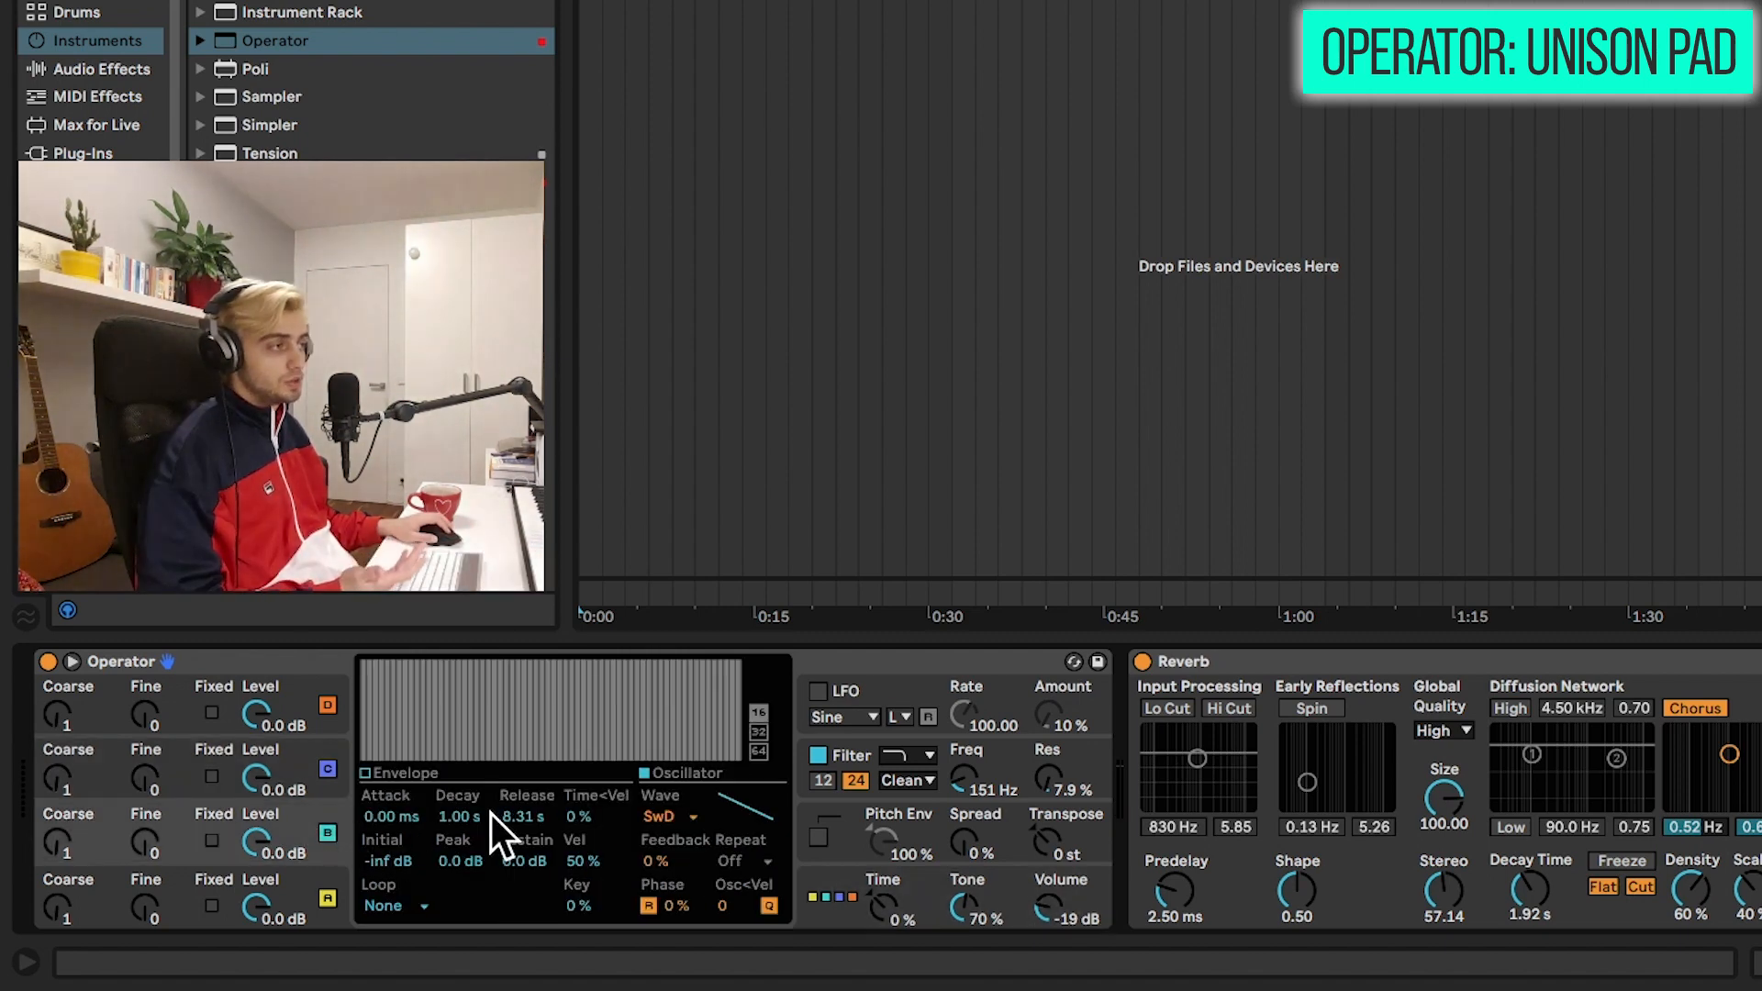
left_click(139, 852)
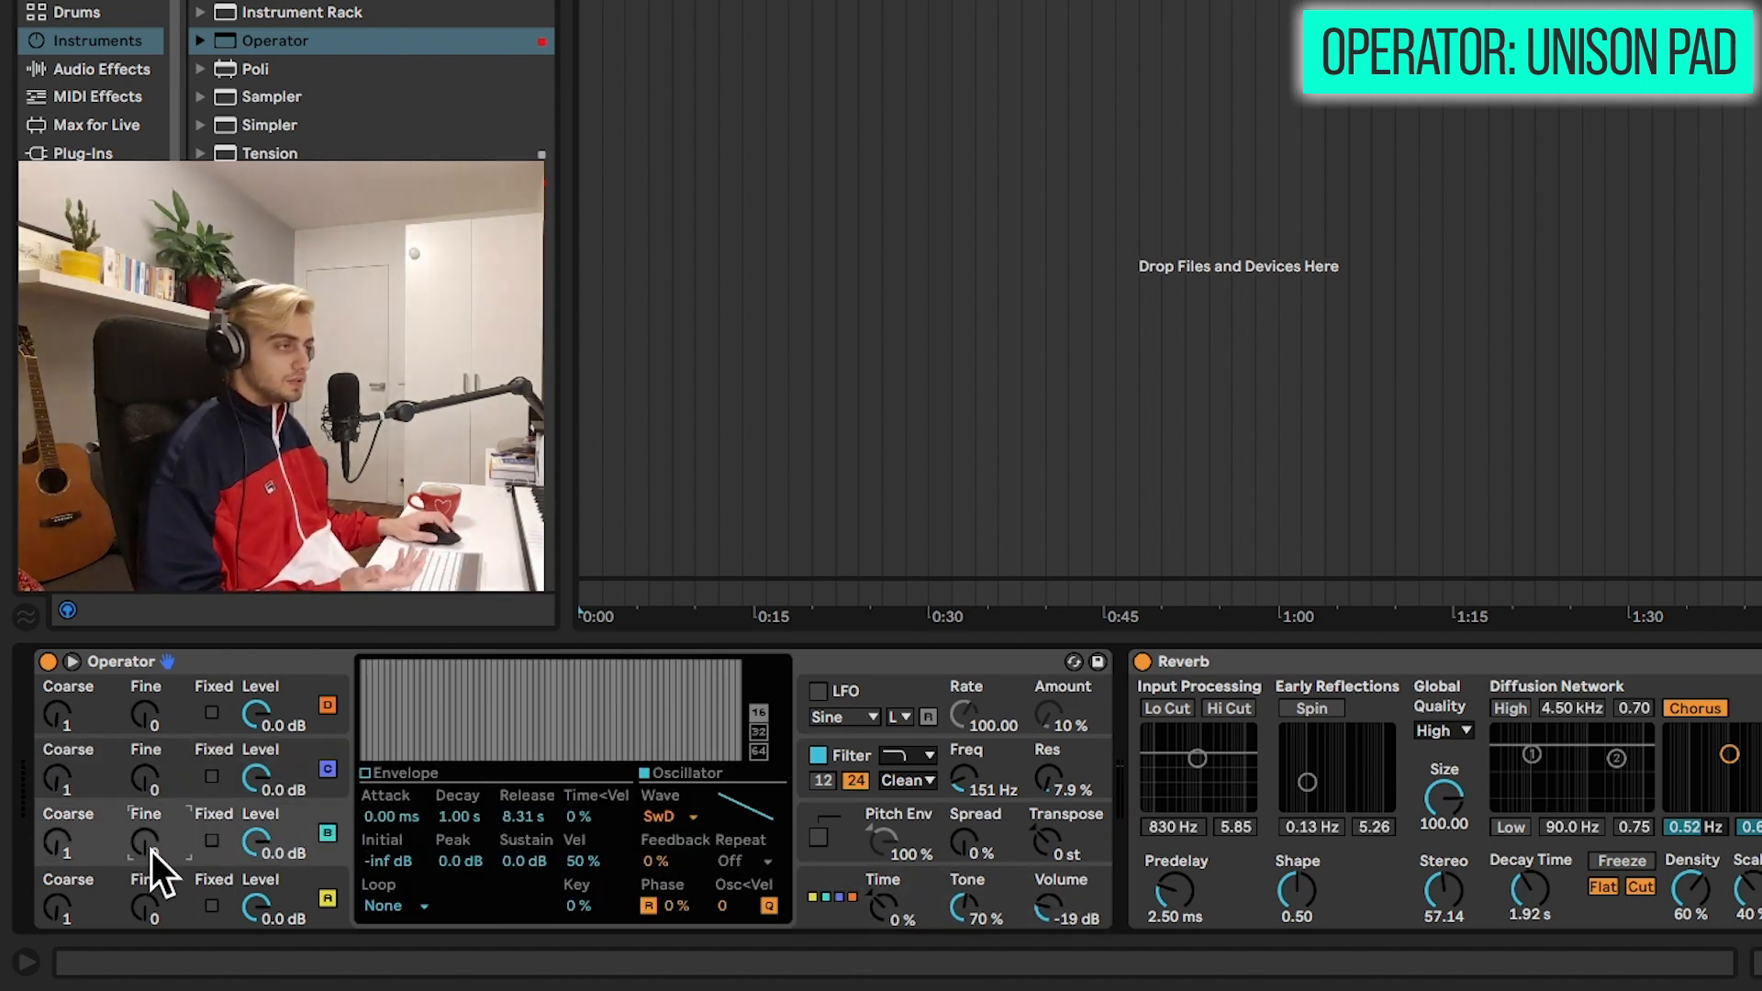
left_click_drag(151, 851, 151, 837)
left_click(147, 782)
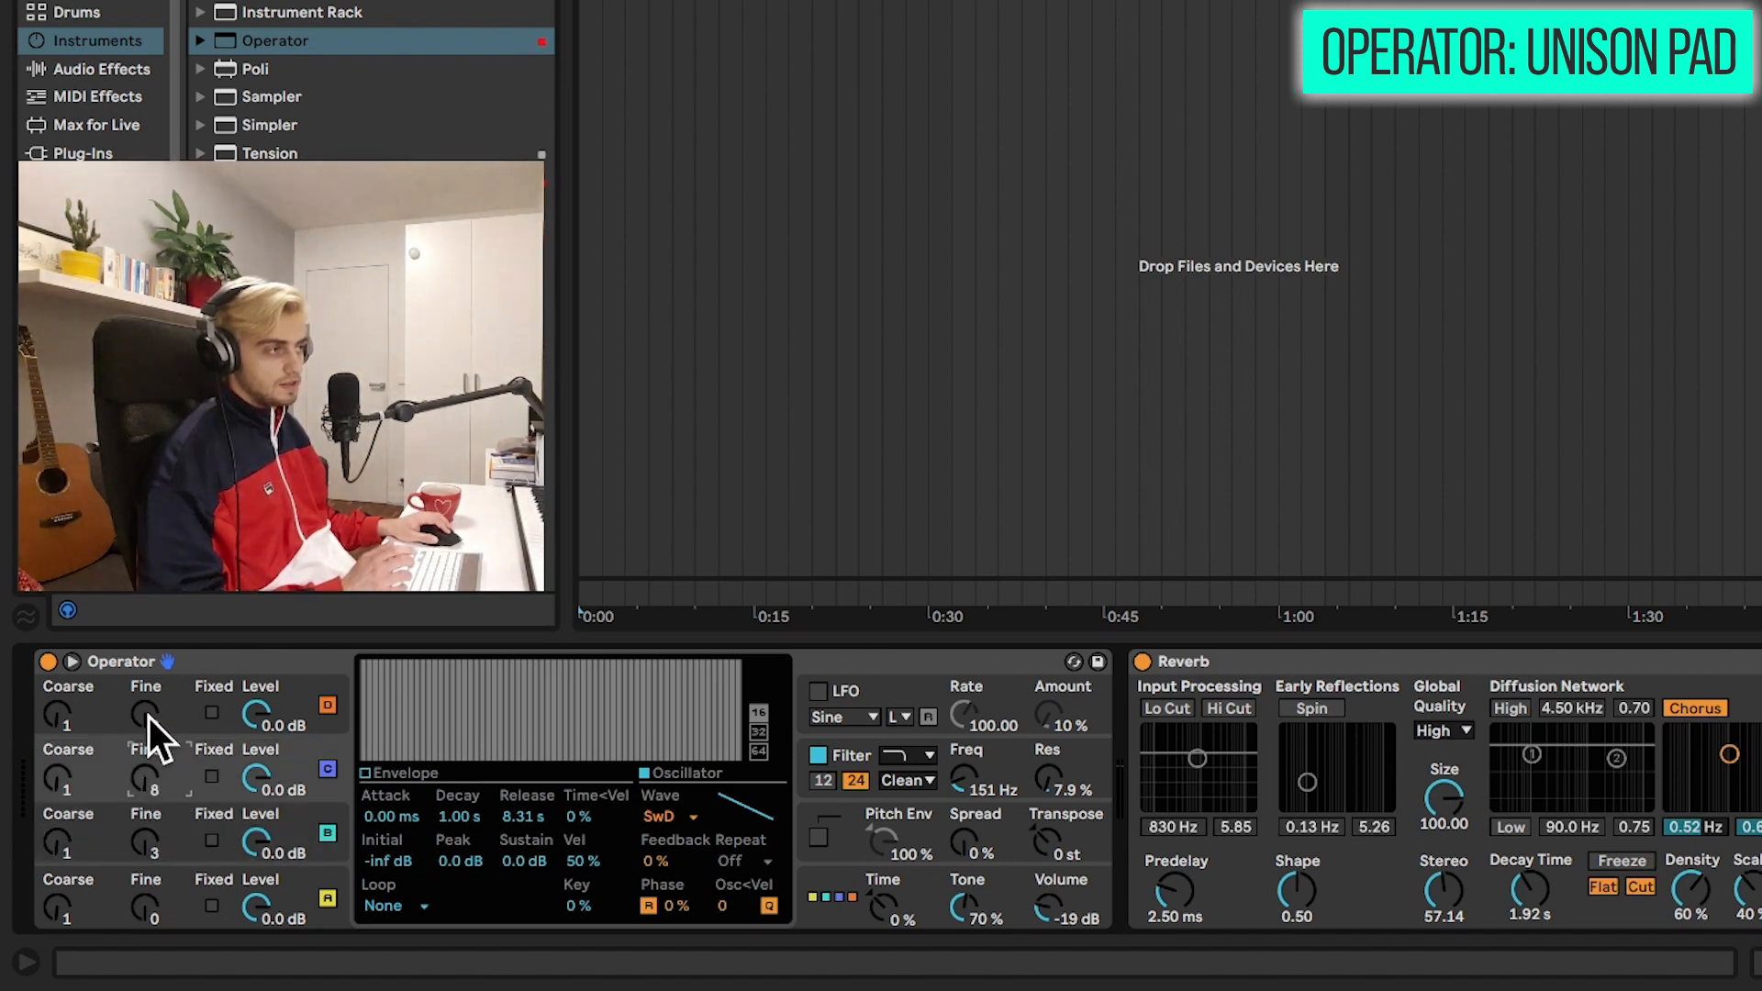
left_click_drag(149, 718, 150, 709)
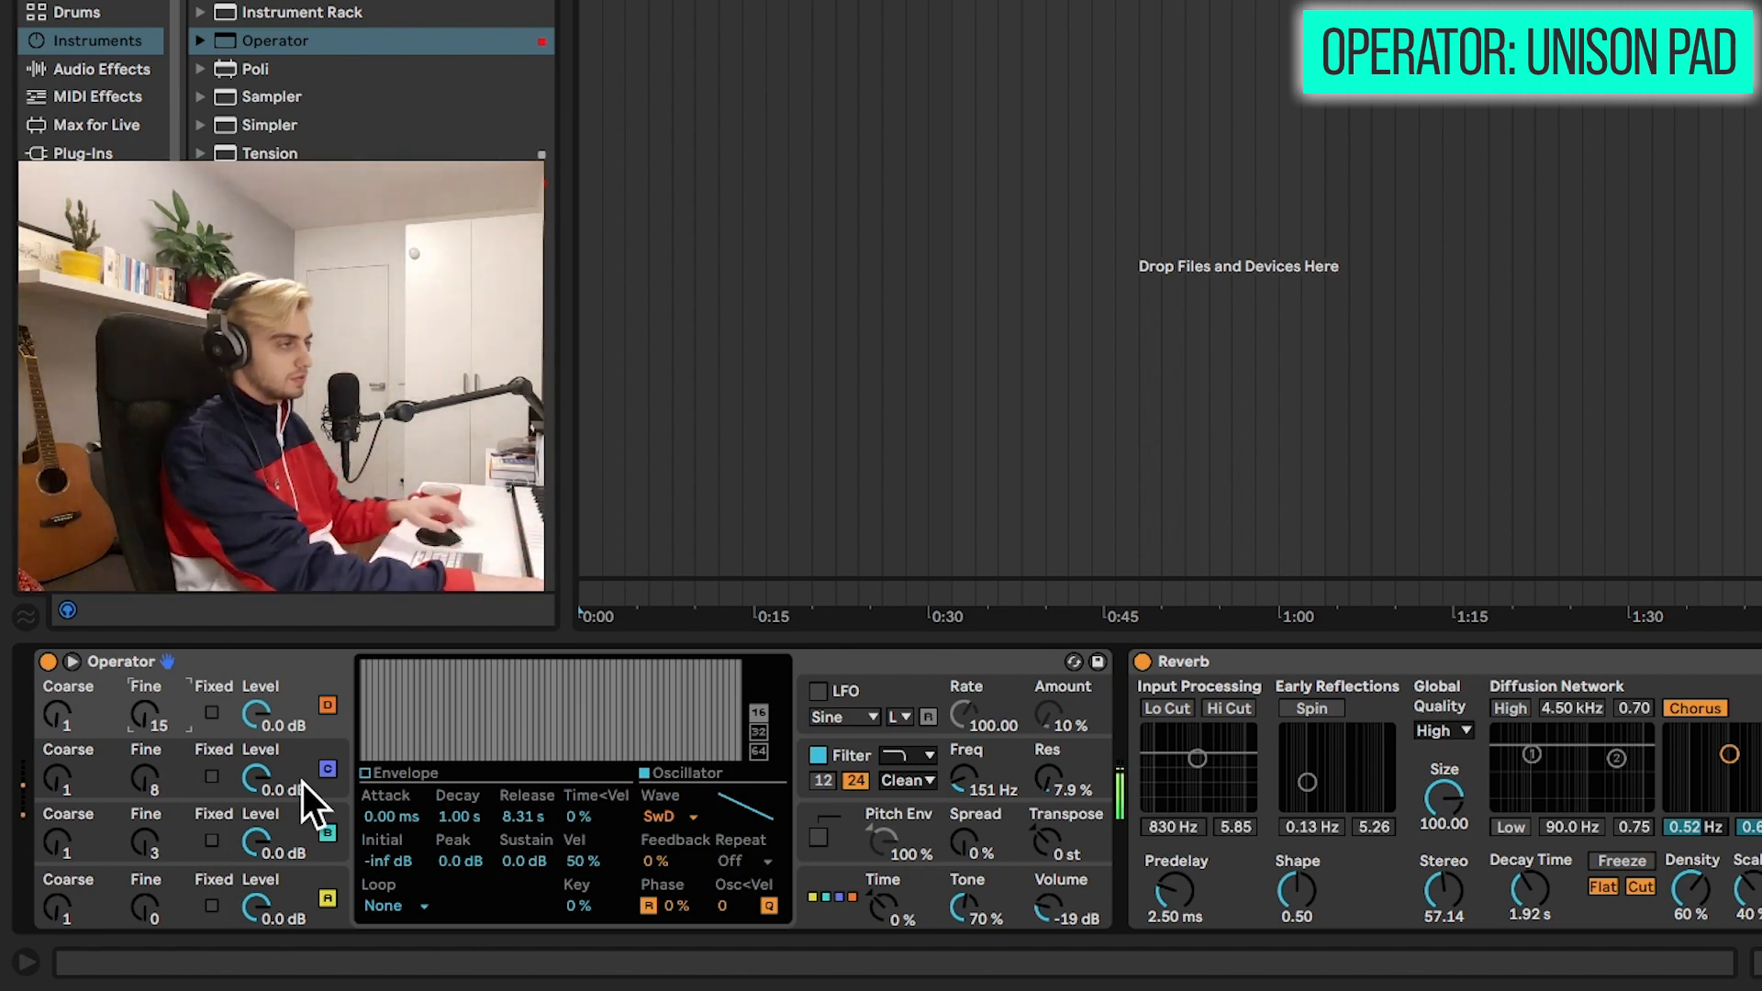
Step: Set the filter envelope amount to 0% and raise the filter frequency to 3.15 kHz
left_click(854, 756)
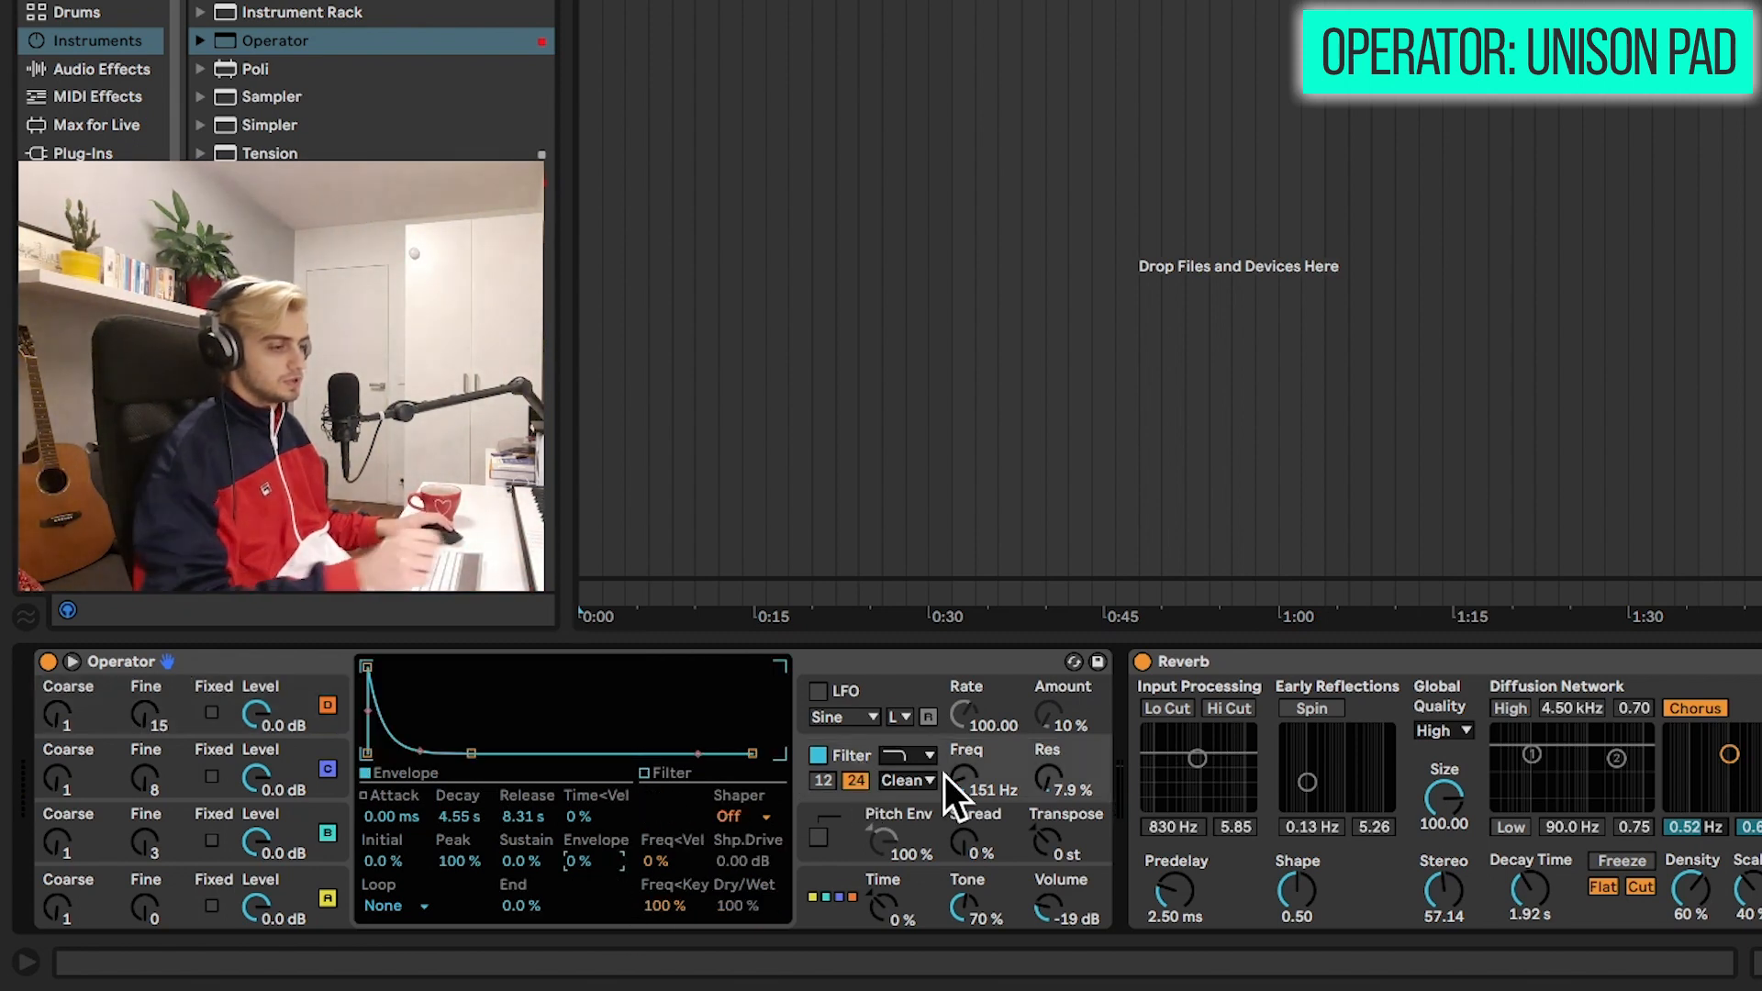
mouse_move(944, 775)
left_mouse_down()
mouse_move(944, 734)
mouse_move(944, 807)
left_mouse_up()
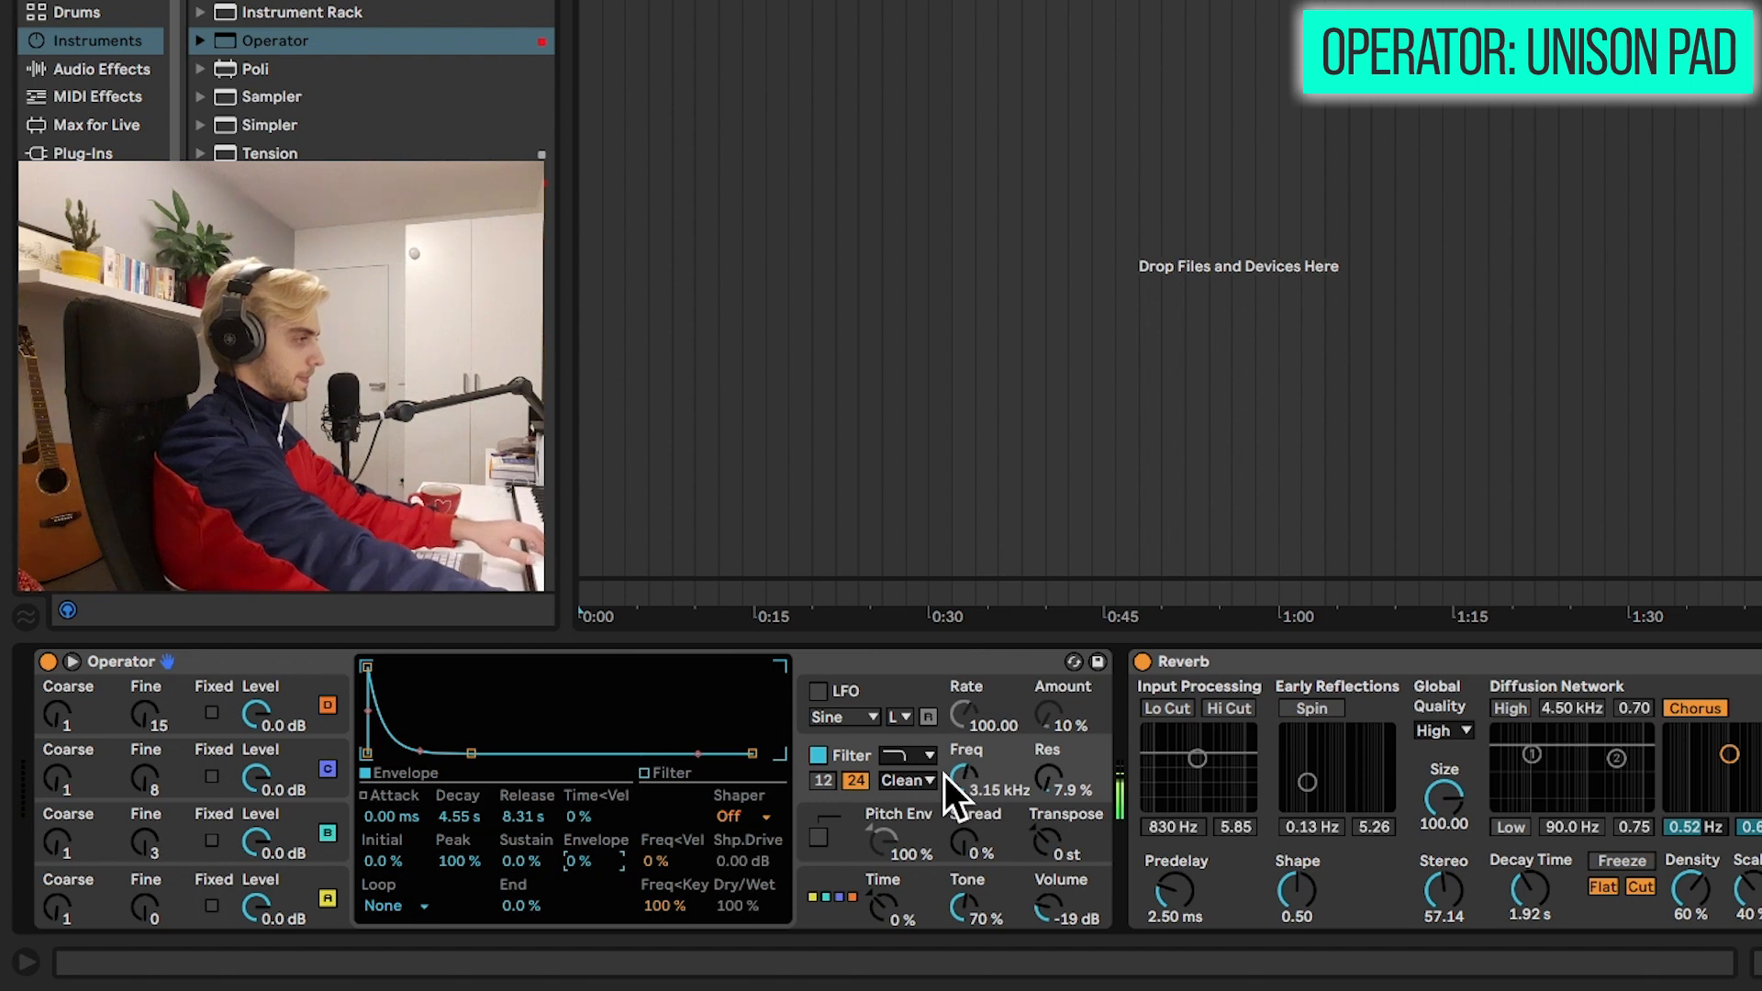